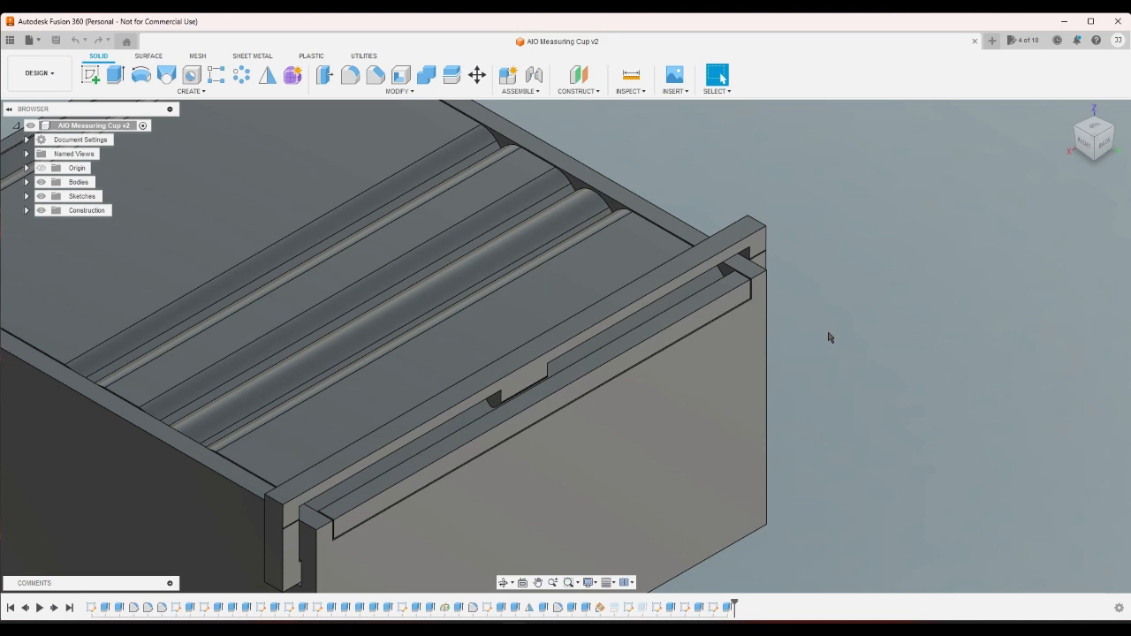
Examine the assembled measuring cup from the isometric, angled side and back views.
scroll(840, 334, "down", 3)
left_click(1076, 127)
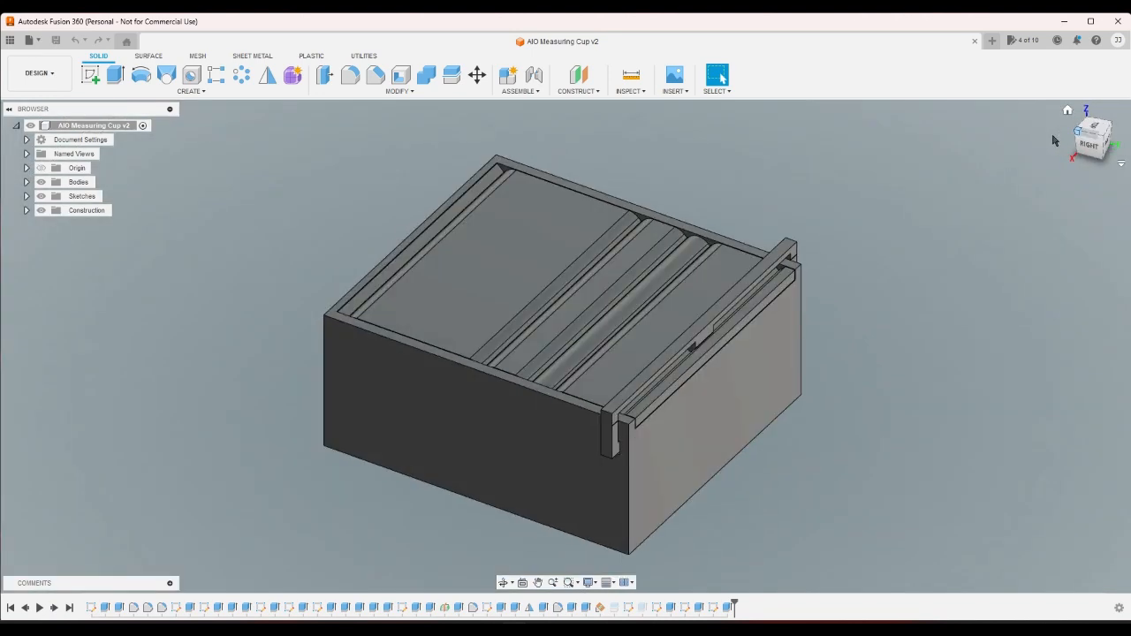
left_click(1110, 138)
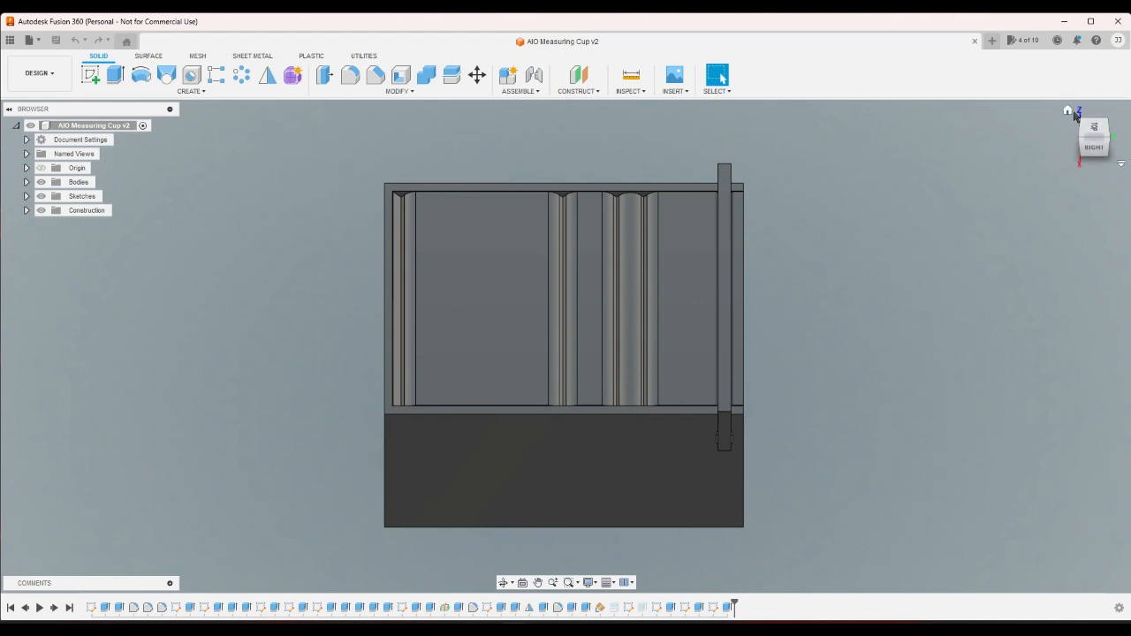
left_click(1069, 115)
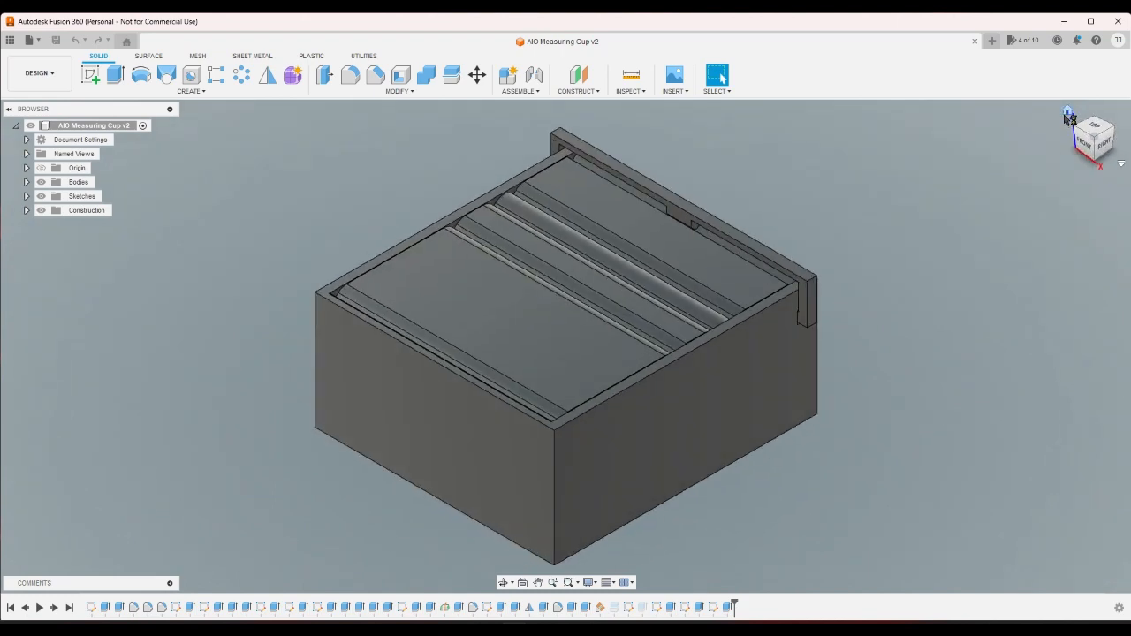
left_click(1116, 128)
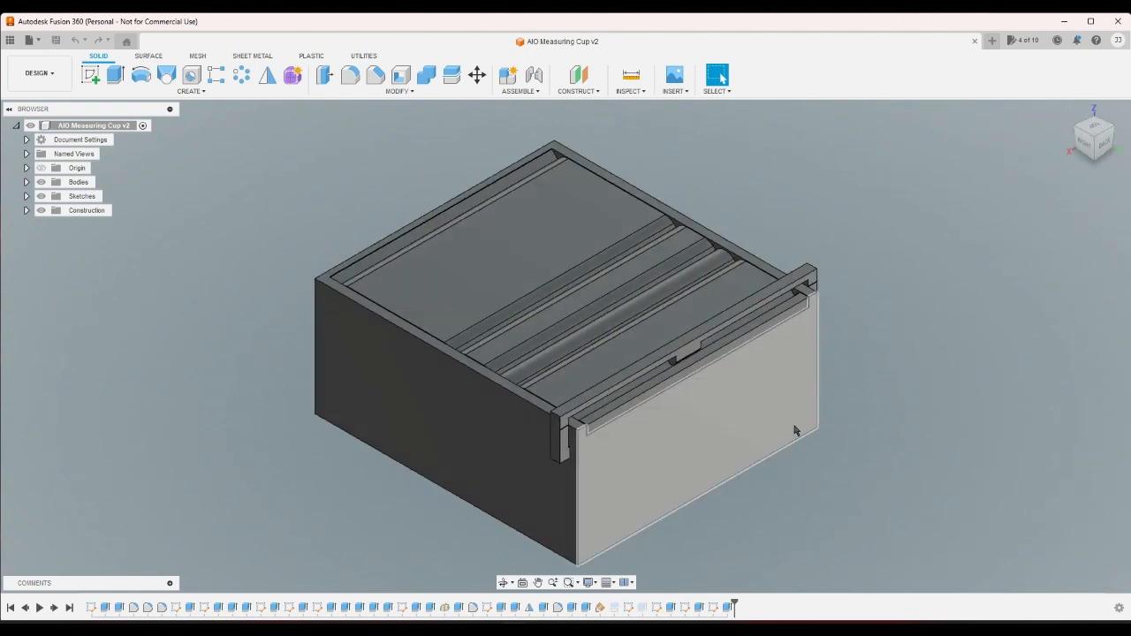
scroll(888, 345, "up", 3)
scroll(884, 340, "down", 2)
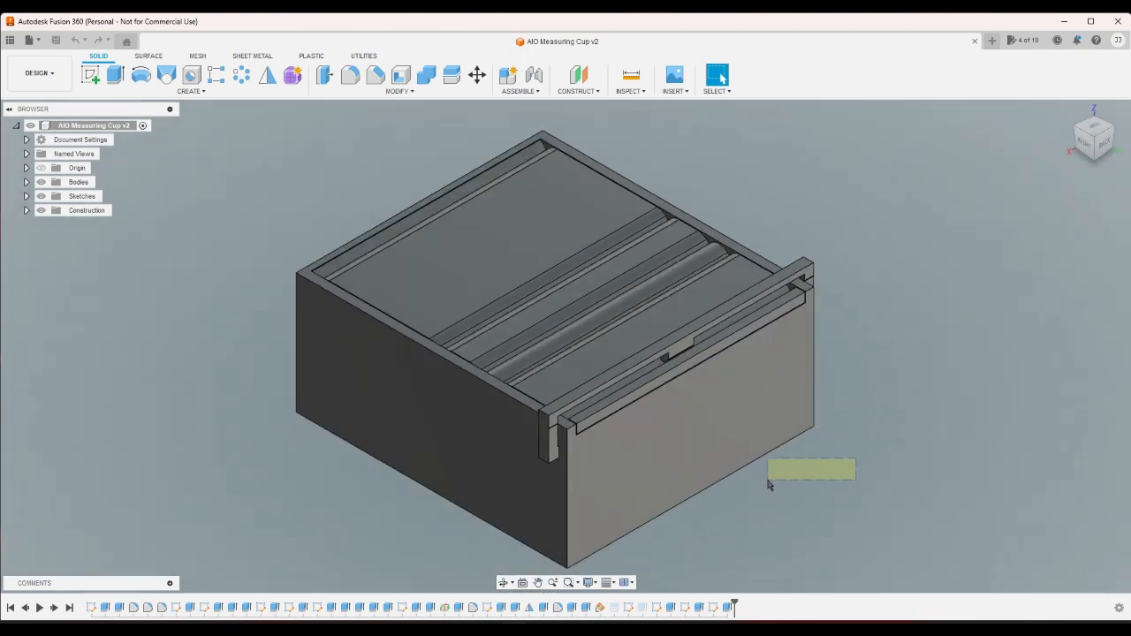
left_click(1105, 152)
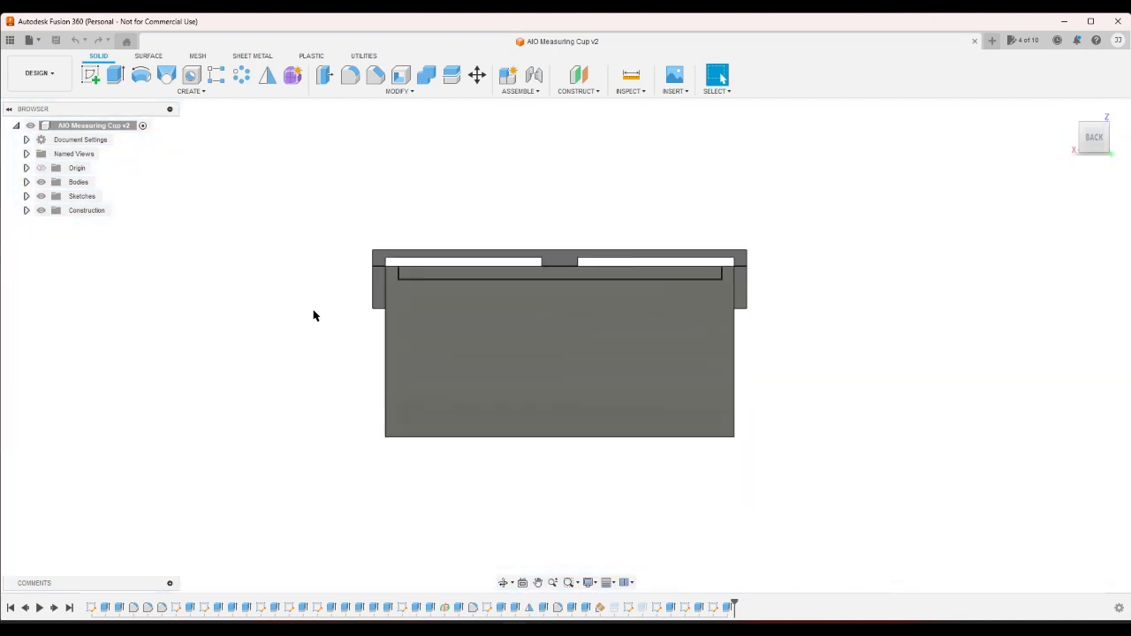
left_click_drag(368, 456, 792, 303)
left_click(1067, 112)
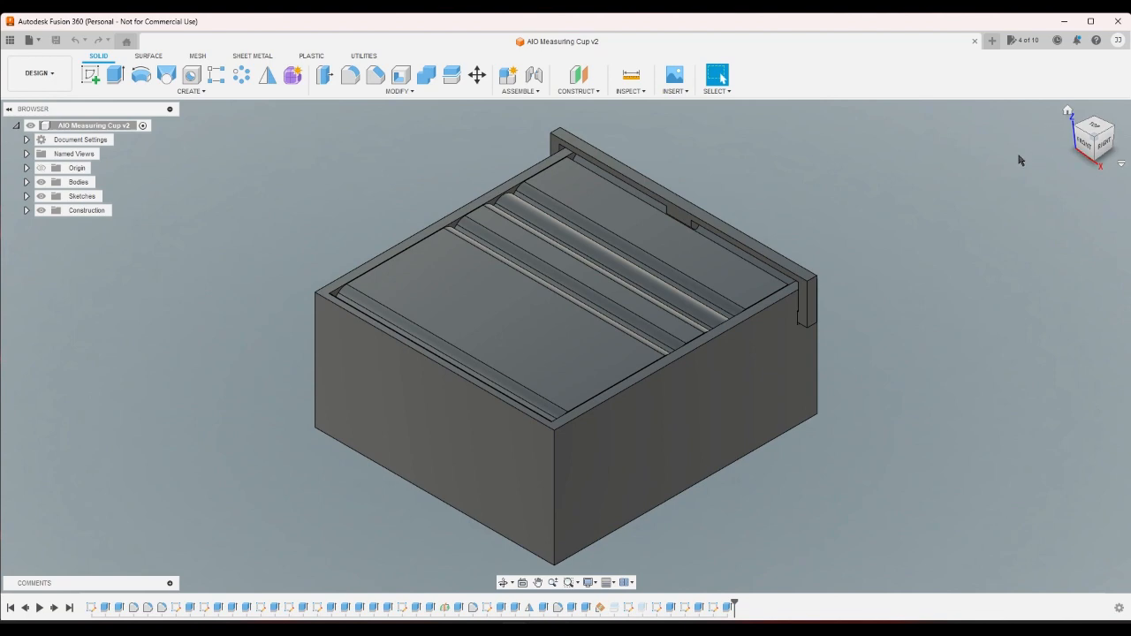
Examine the clip at the back of the cup, including its hooked end and upper face.
scroll(756, 235, "up", 2)
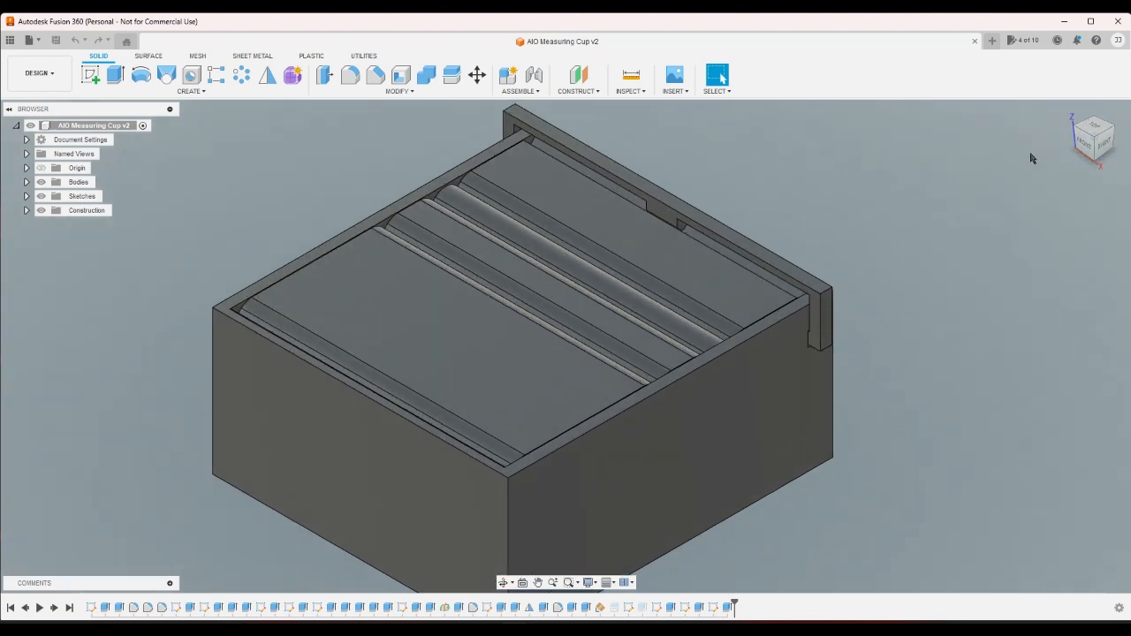
left_click(1114, 128)
scroll(587, 419, "up", 4)
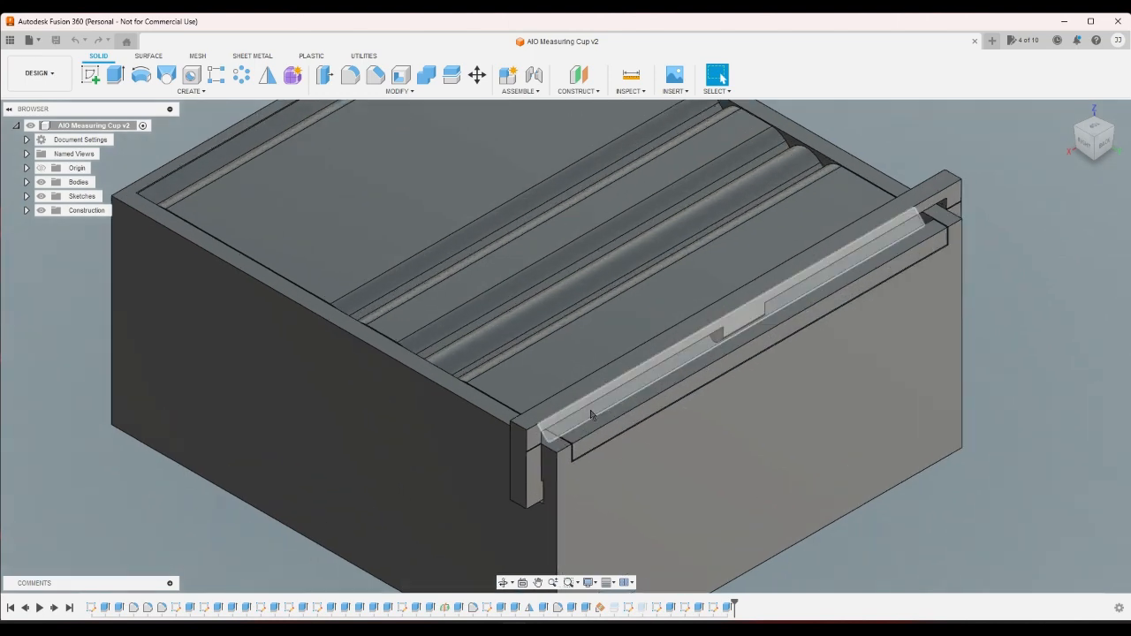
scroll(707, 471, "down", 3)
scroll(612, 479, "up", 2)
scroll(611, 479, "up", 2)
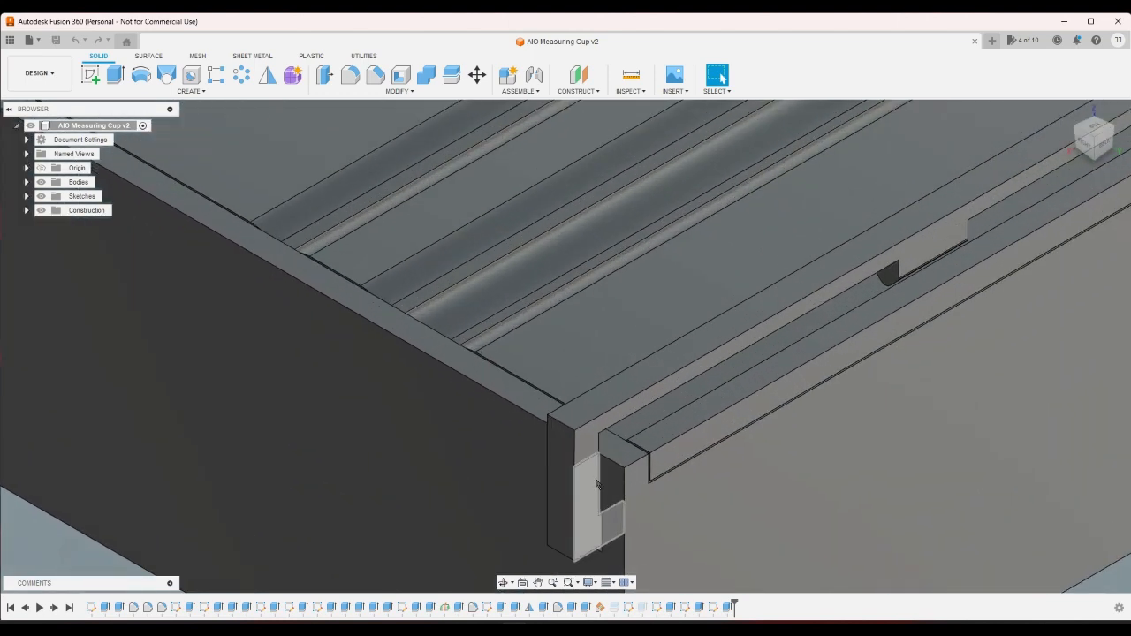
left_click(563, 462)
left_click(565, 419)
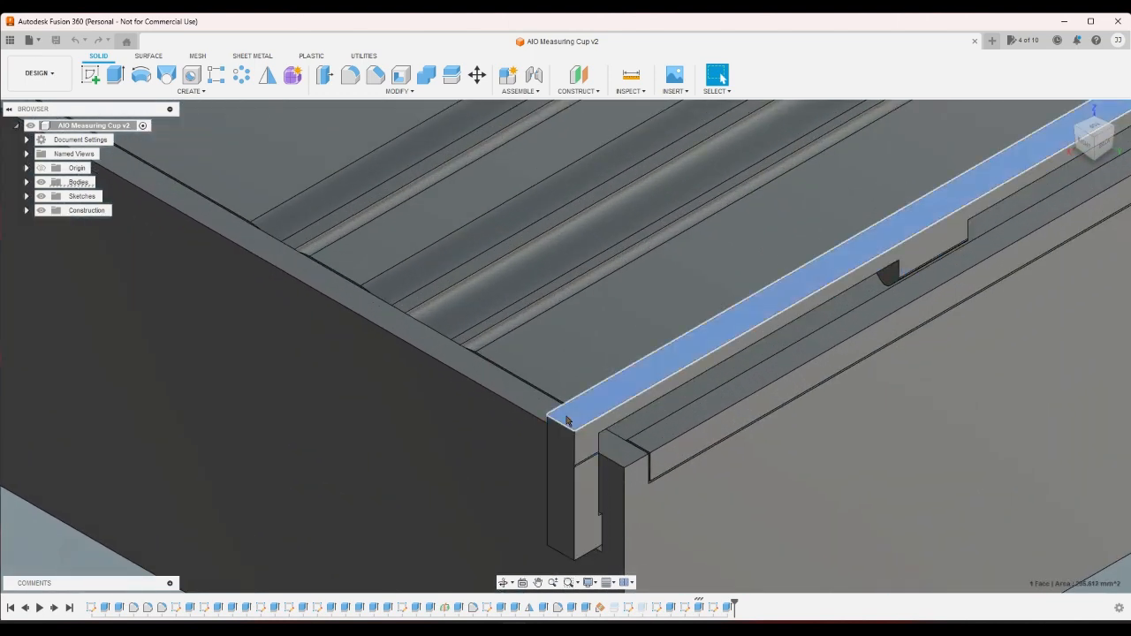
scroll(559, 442, "down", 4)
left_click(933, 281)
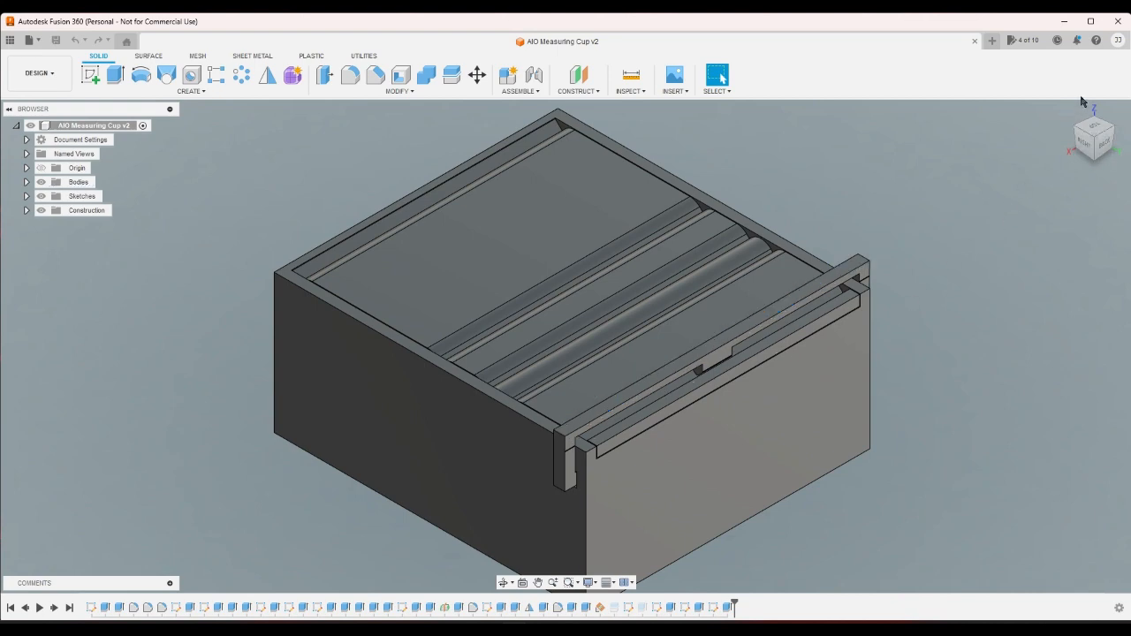
Hide the Cup body so that only the Divider and Clip bodies are shown.
left_click(1104, 128)
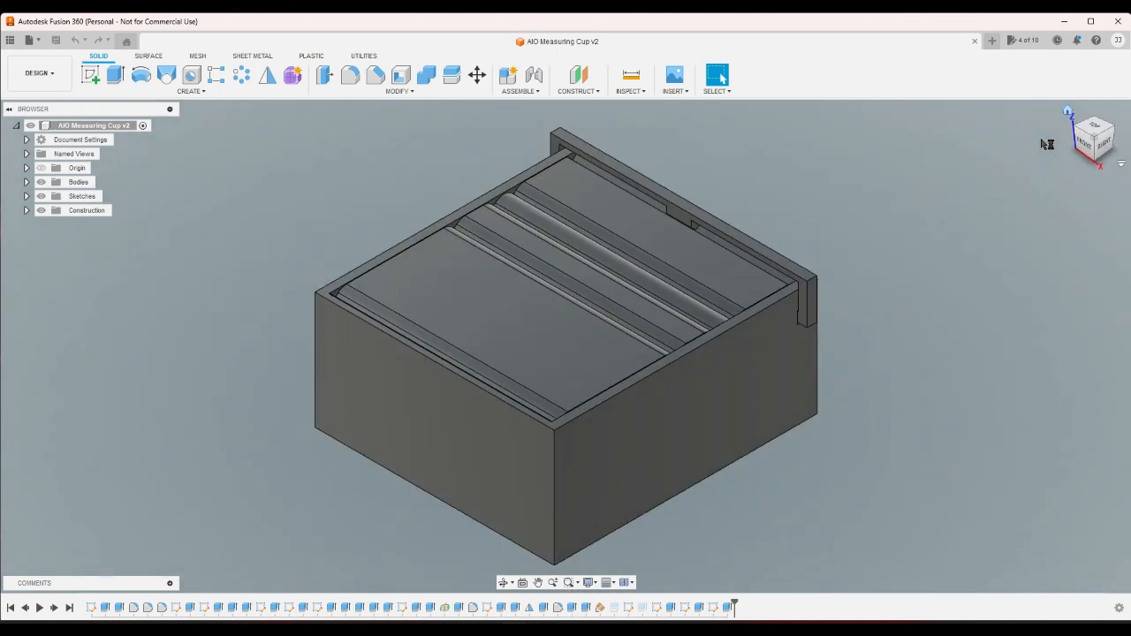
left_click(1108, 133)
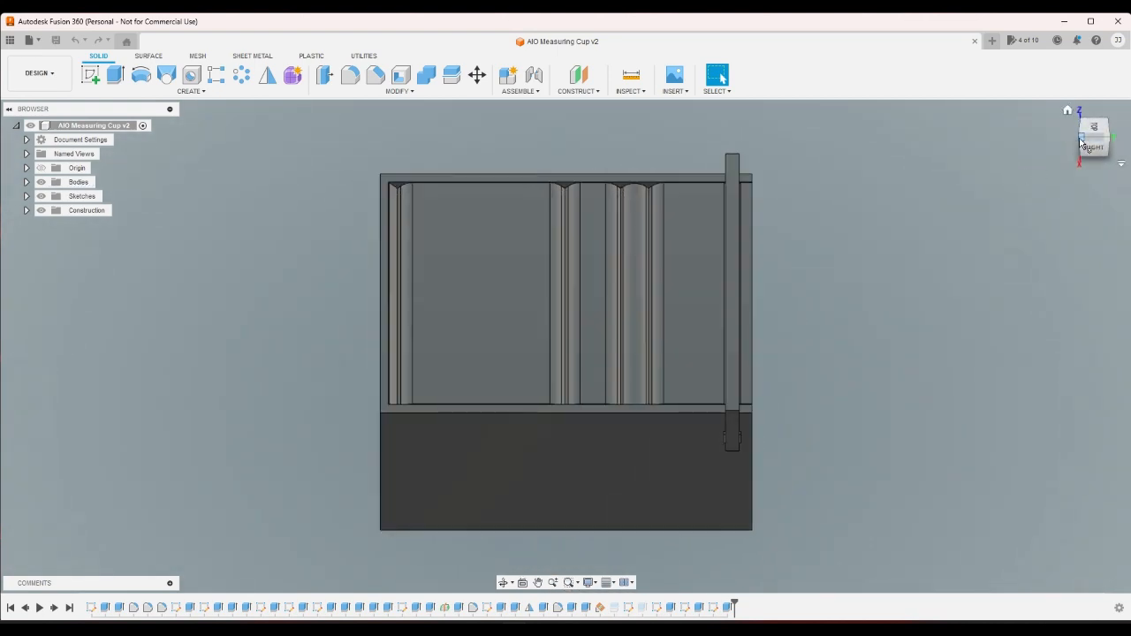
left_click(1083, 142)
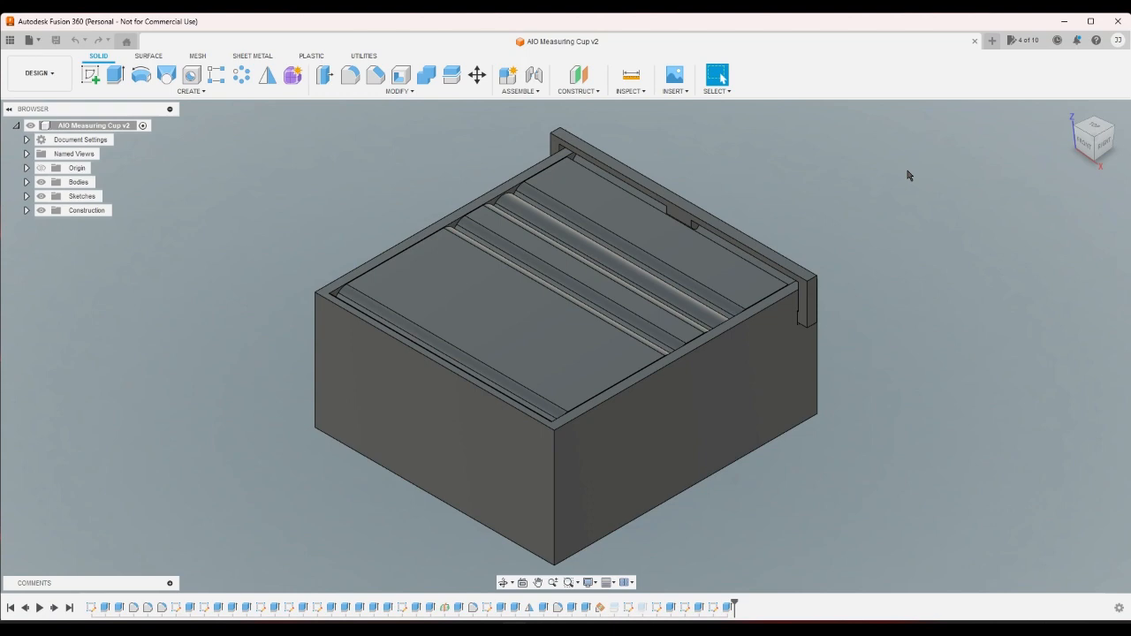
left_click(1105, 142)
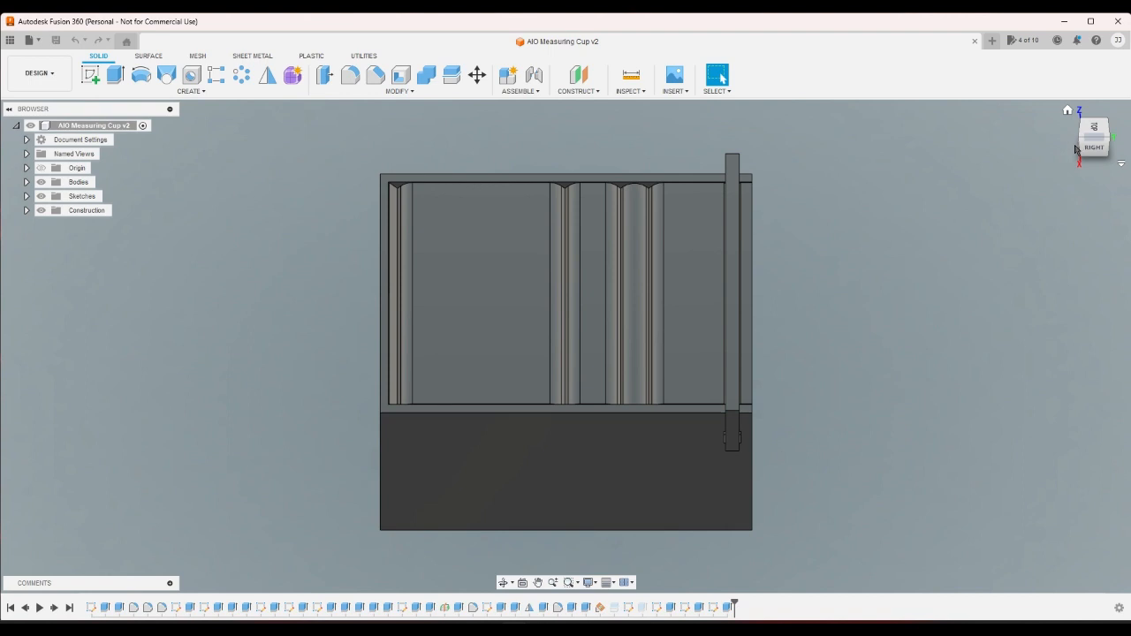
left_click(26, 211)
left_click(26, 211)
left_click(26, 196)
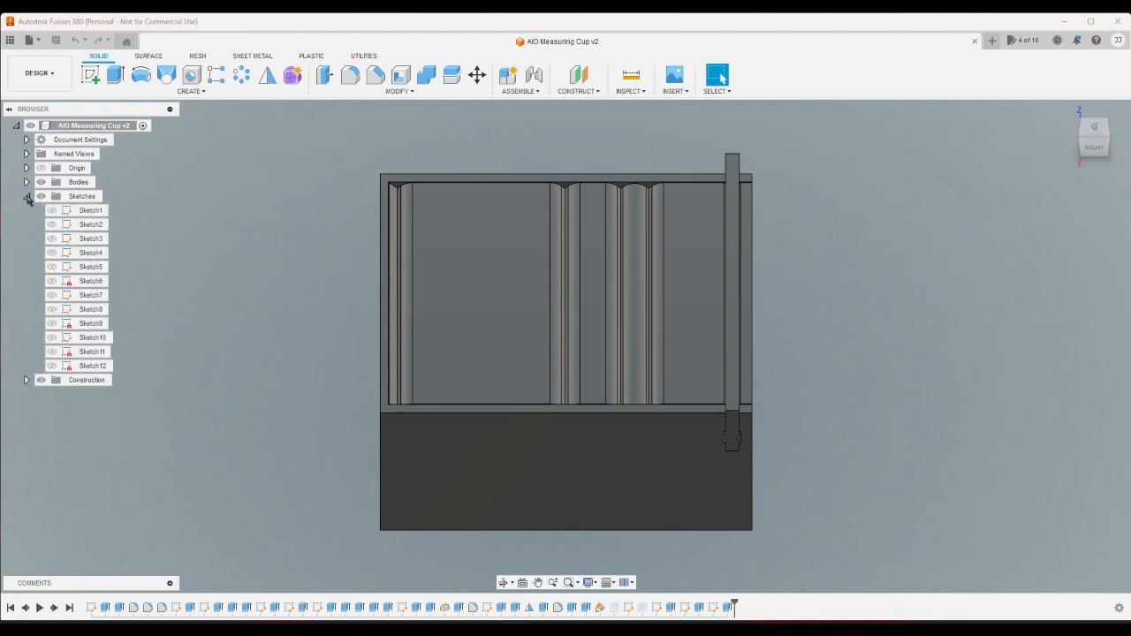
left_click(27, 196)
left_click(26, 182)
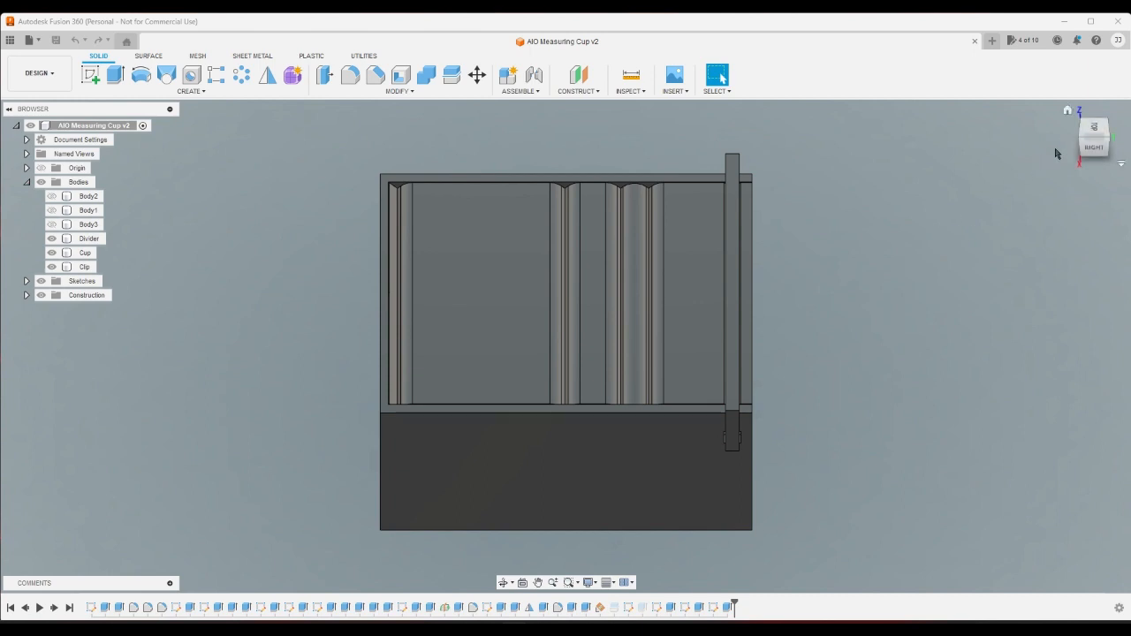
left_click(51, 253)
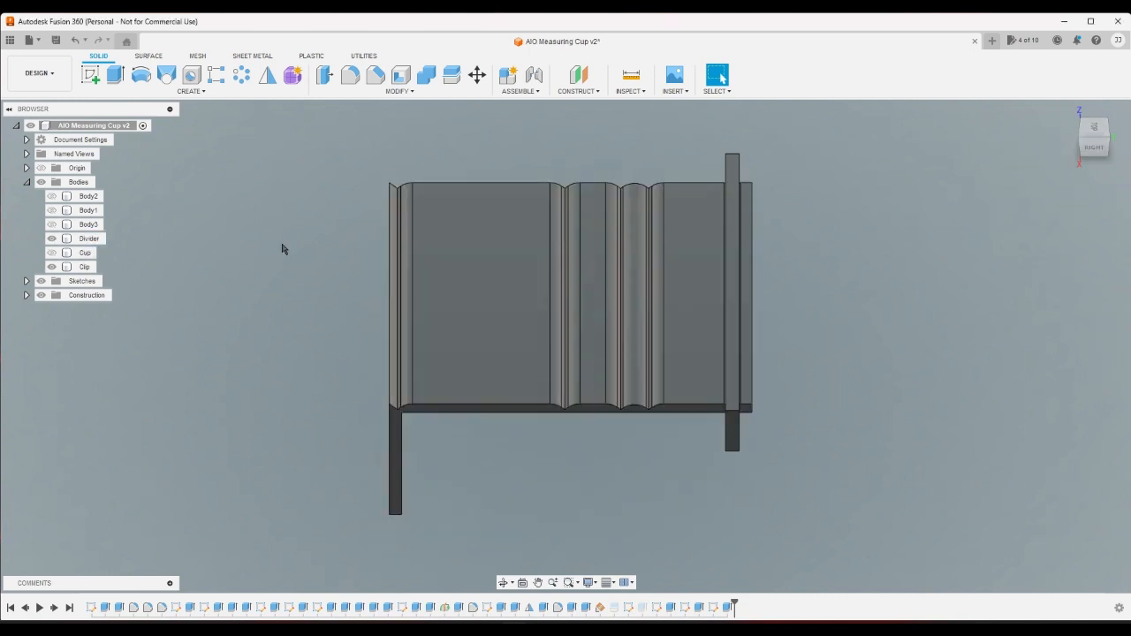
Examine the divider's notched profile and the clip from the straight right side and in isometric view.
left_click(1094, 146)
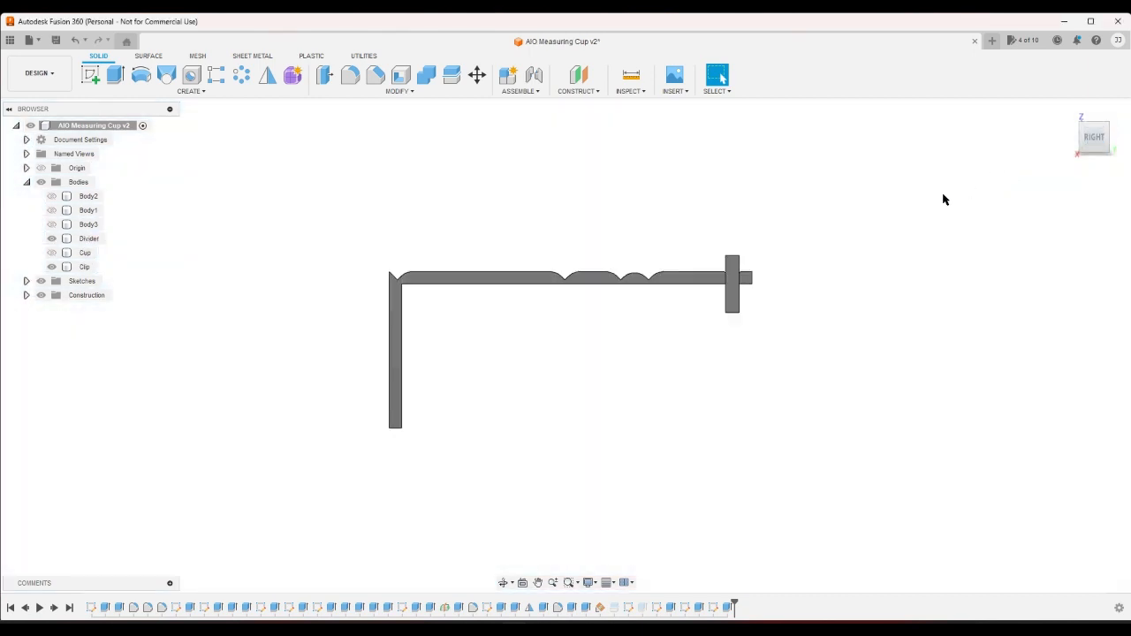
scroll(682, 280, "up", 5)
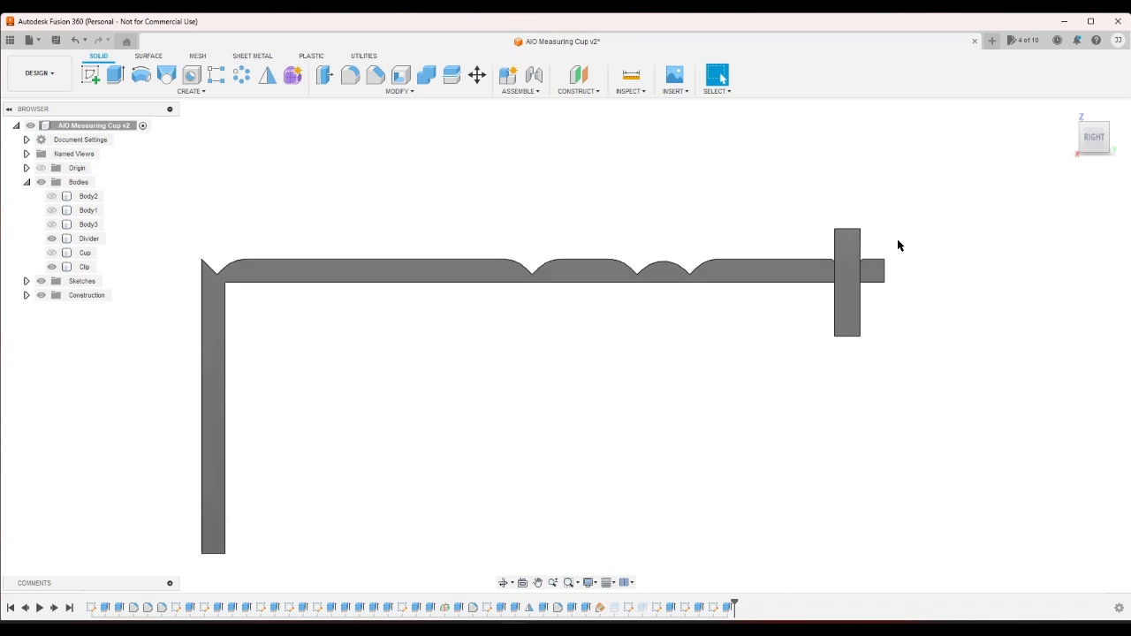
left_click(1082, 126)
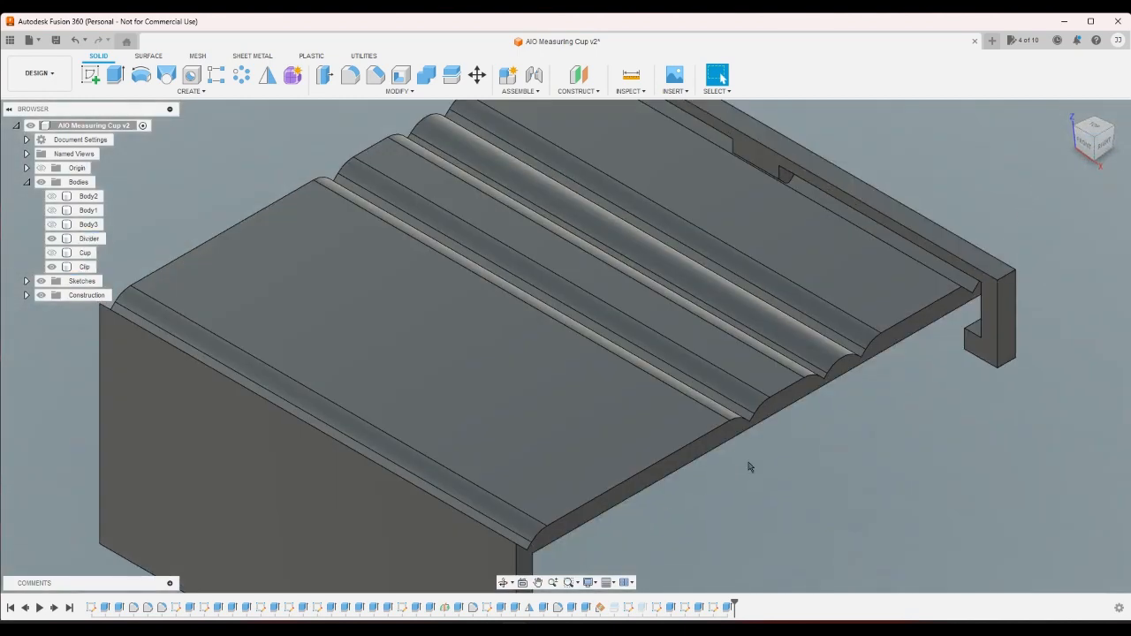
left_click(1103, 144)
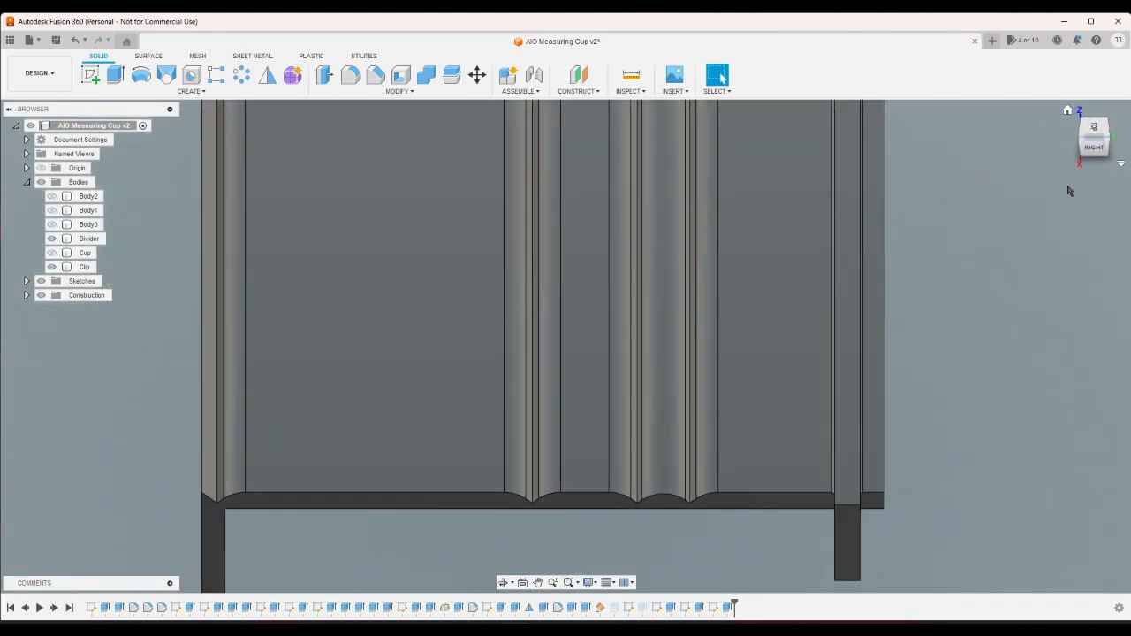
left_click(1094, 143)
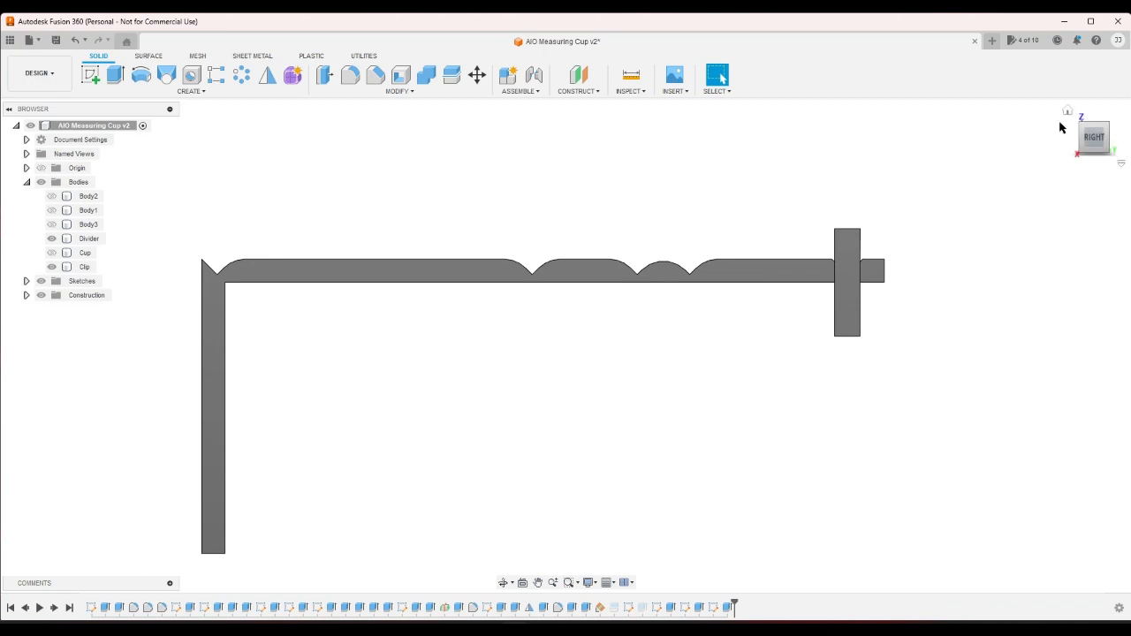
left_click(1069, 111)
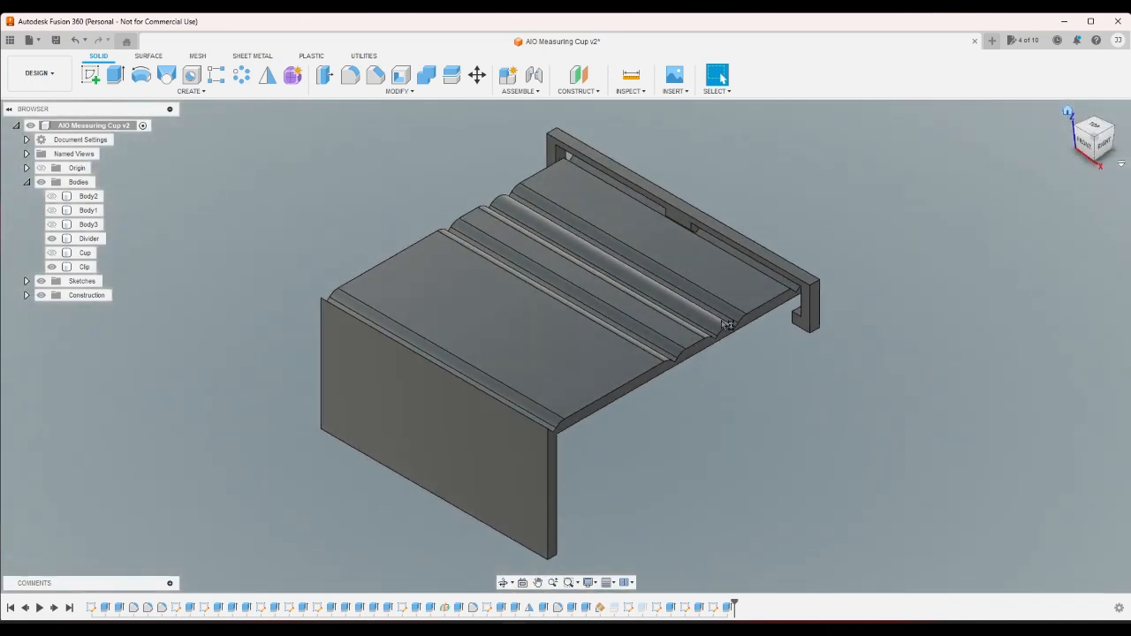
left_click(953, 166)
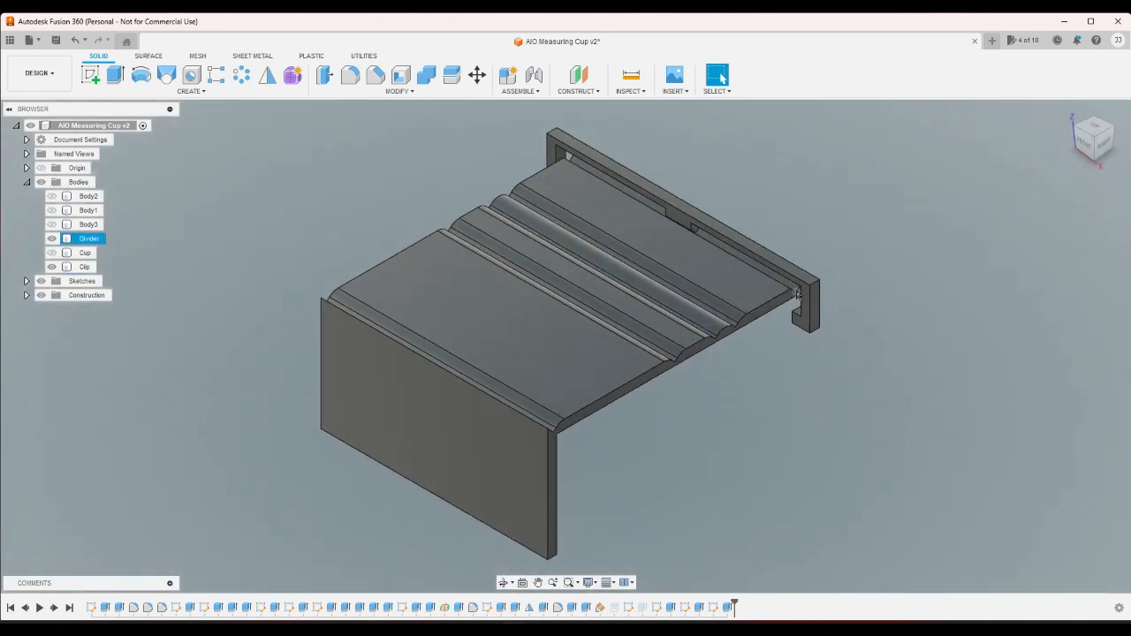
Inspect the divider edge beneath the clip and check which features in the design history shape the two bodies.
scroll(798, 294, "up", 3)
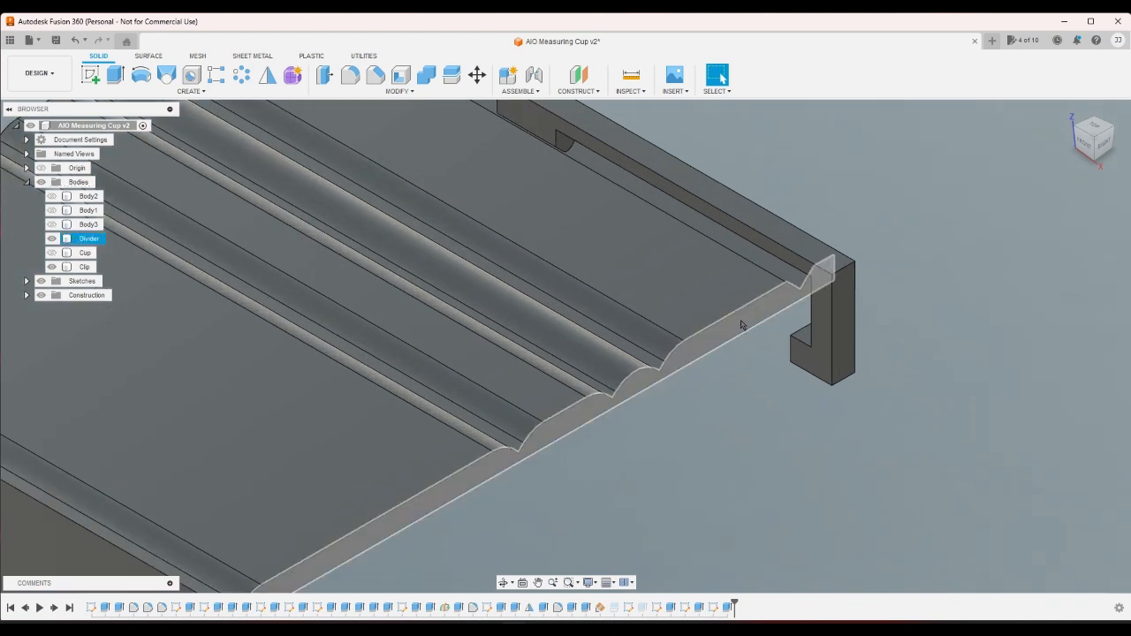
scroll(733, 325, "down", 2)
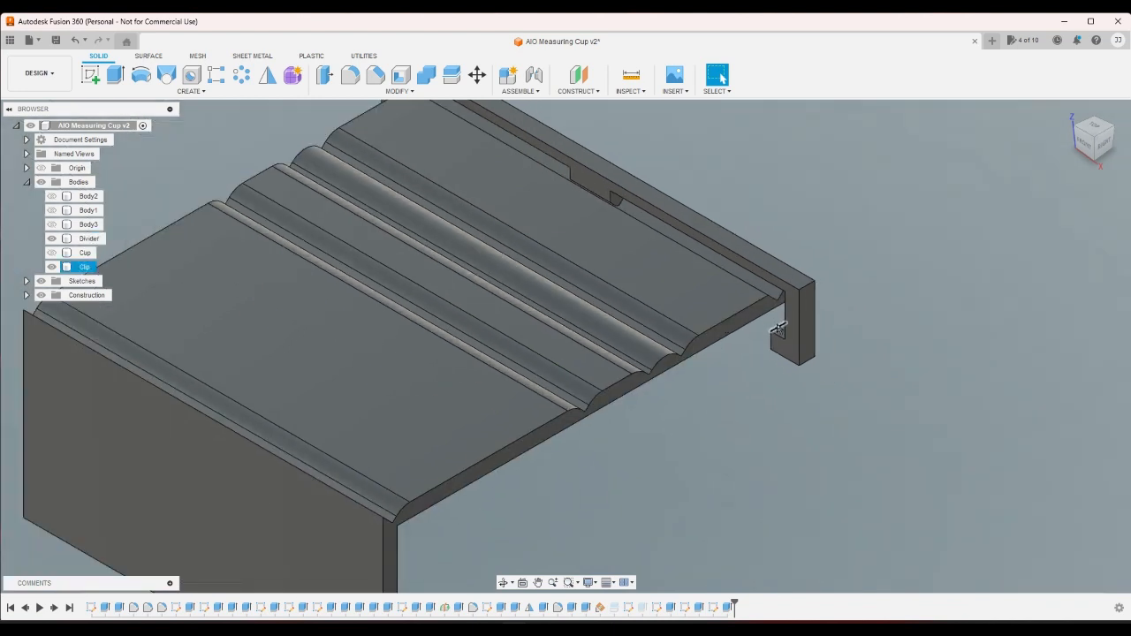
left_click(727, 334)
left_click(586, 611)
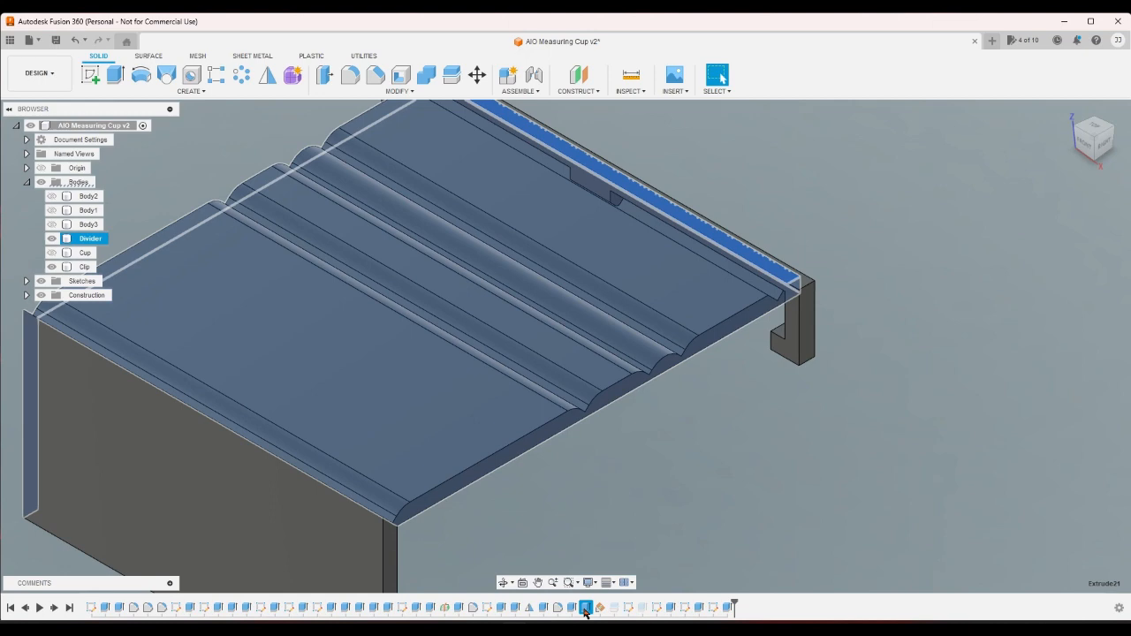
left_click(488, 608)
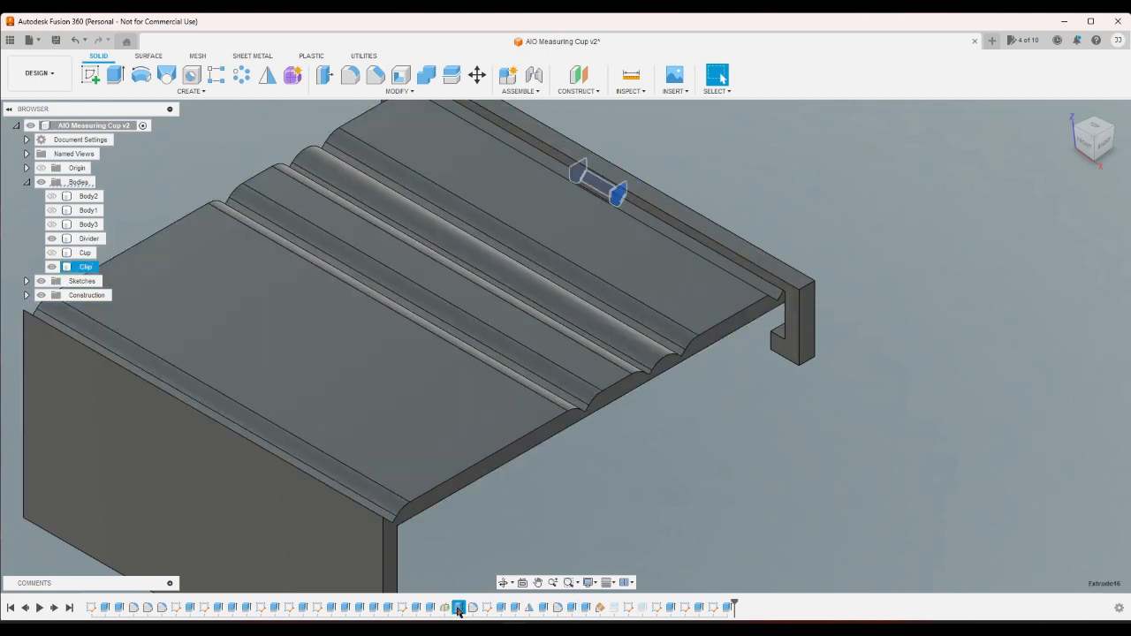
left_click(764, 294)
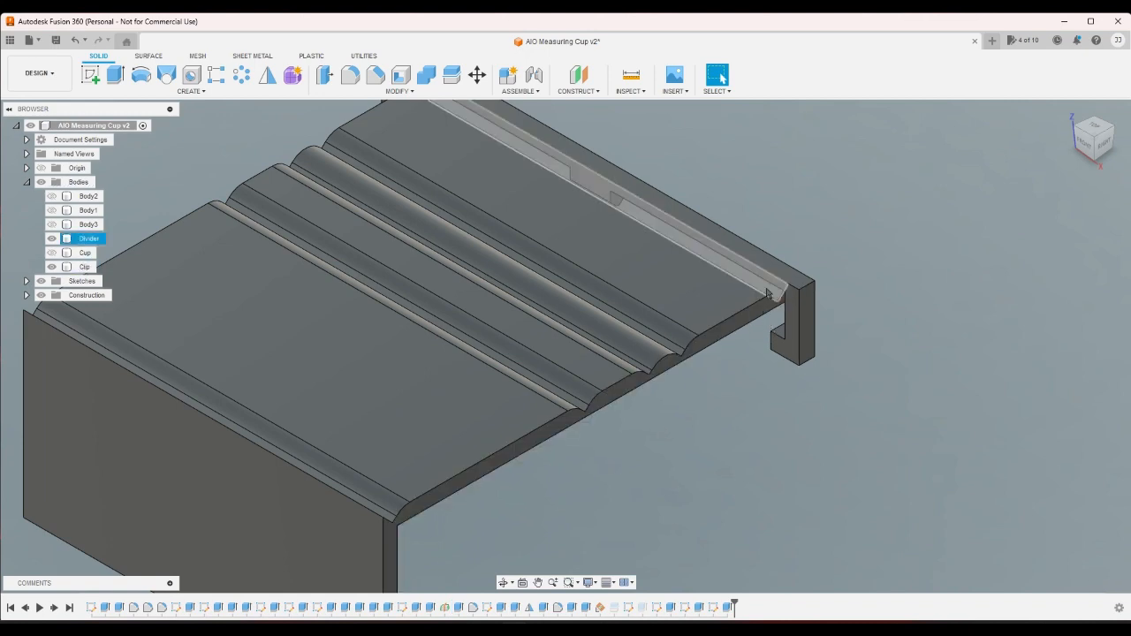
left_click(765, 293)
Open the divider's L-shaped profile sketch, examine the V-notch dimensions near its clip end, and close the sketch.
double_click(289, 608)
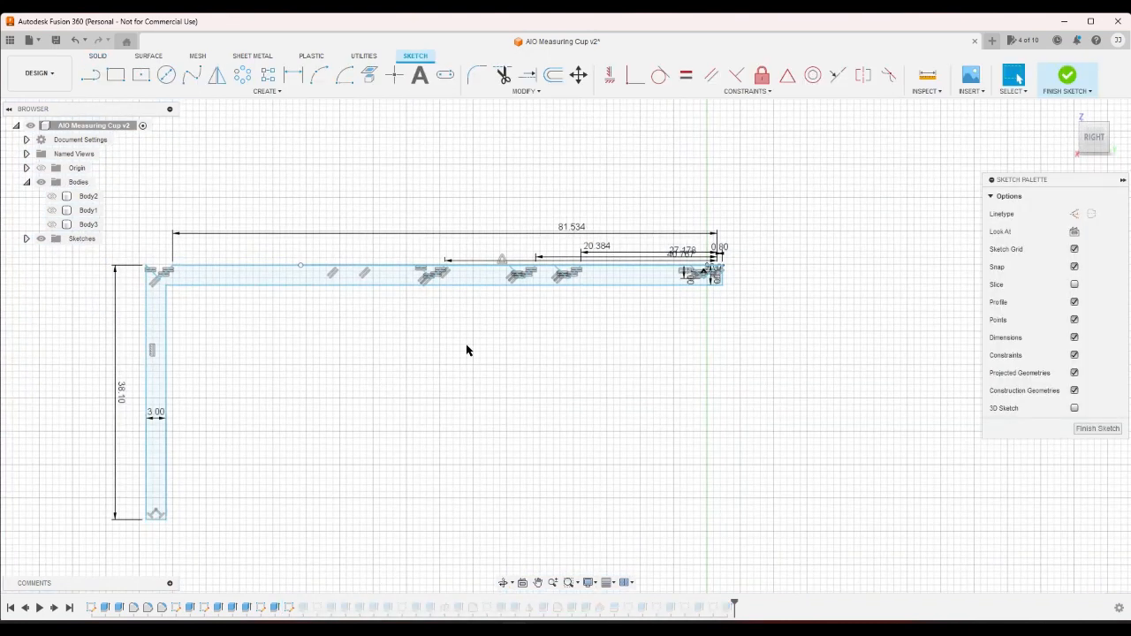
scroll(646, 285, "up", 4)
scroll(745, 267, "up", 2)
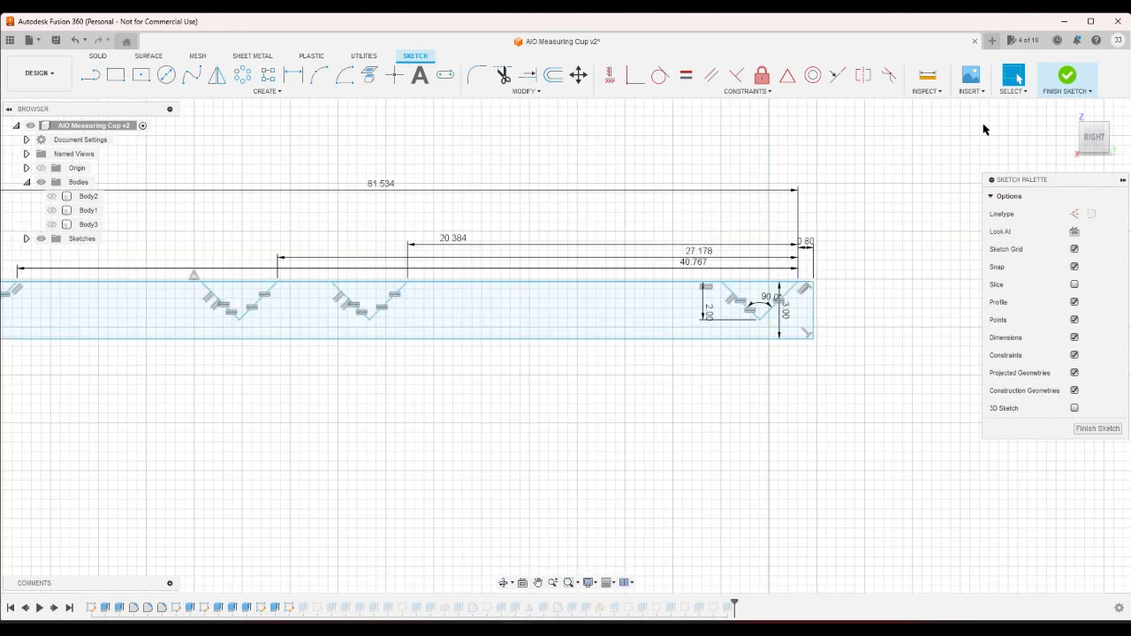
left_click(1073, 82)
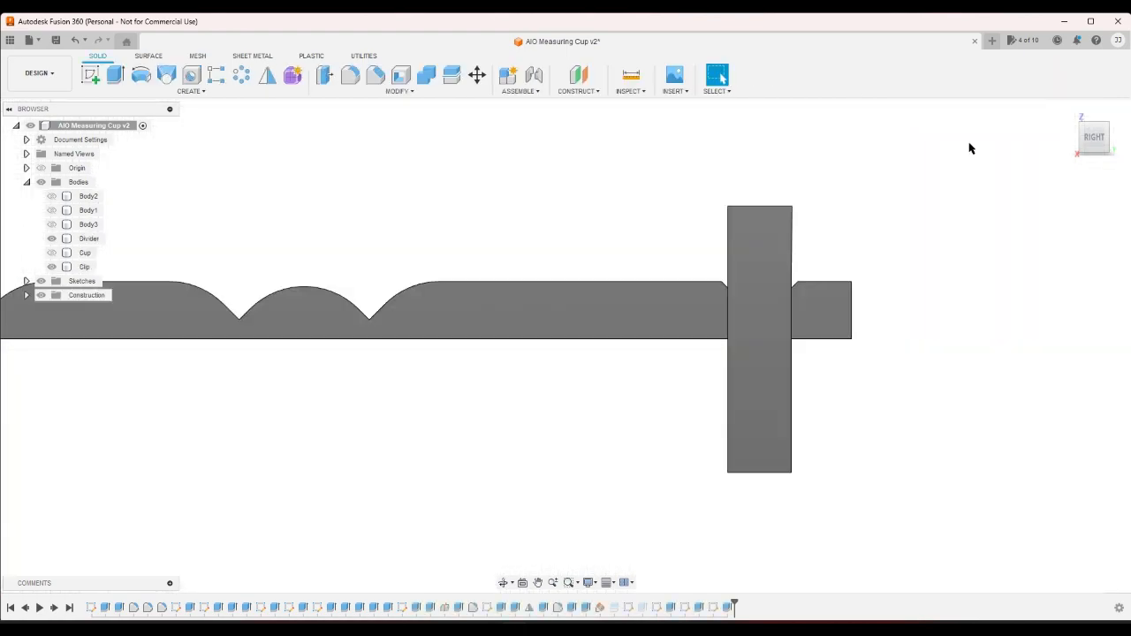
left_click(1069, 112)
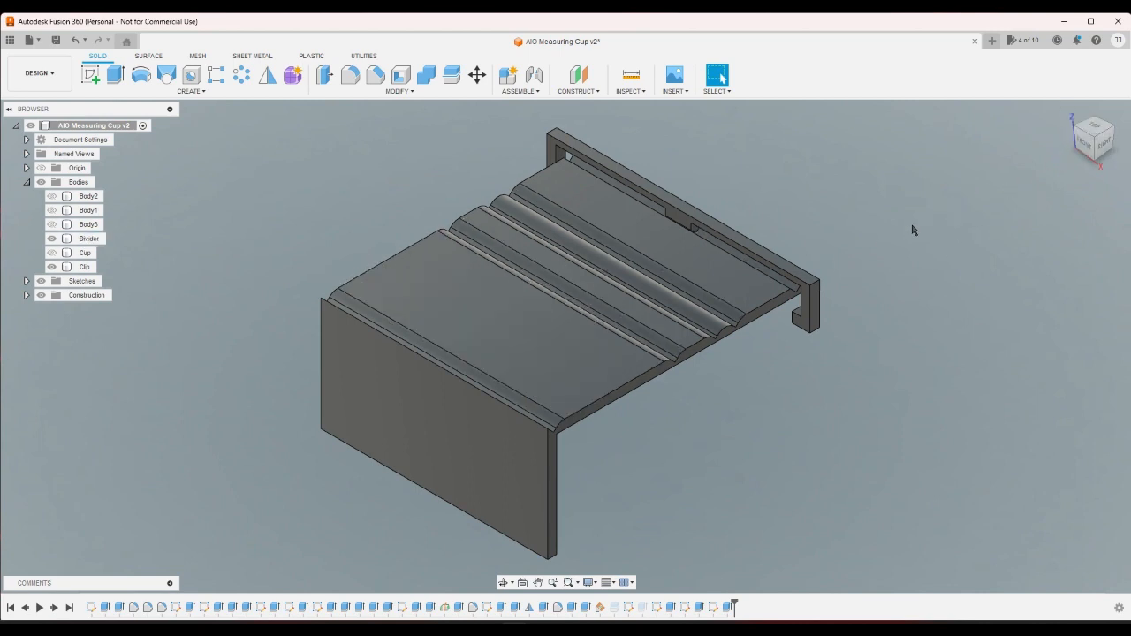
Examine the clip end from the opposite corner and check which parts Sketch11, Sketch10 and Sketch9 define.
scroll(789, 323, "up", 2)
scroll(813, 303, "up", 2)
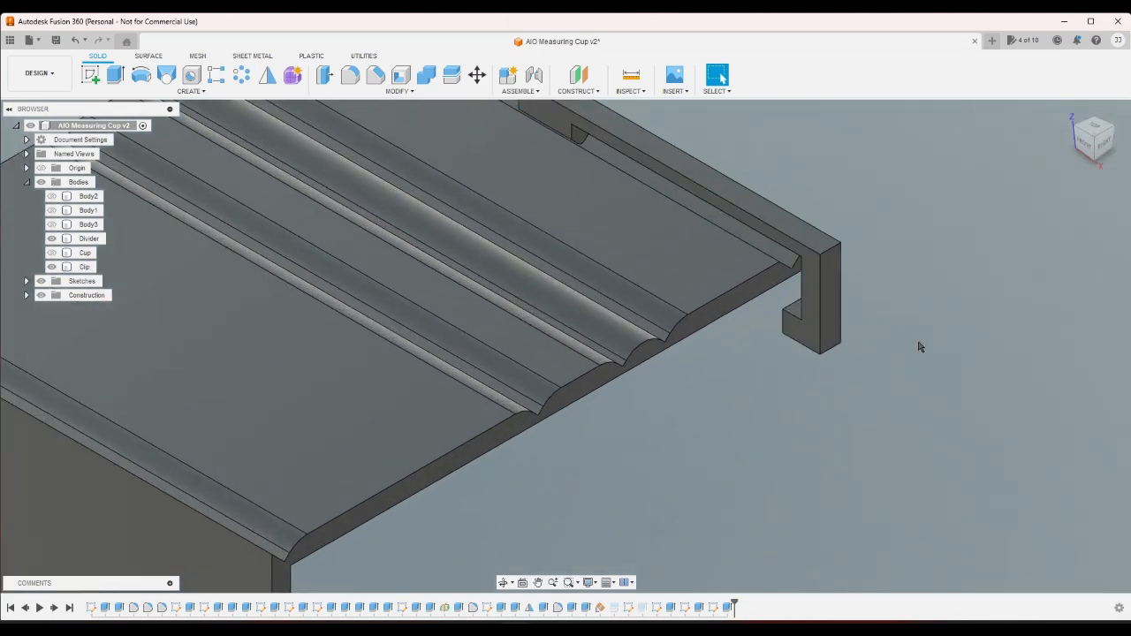
left_click(1112, 130)
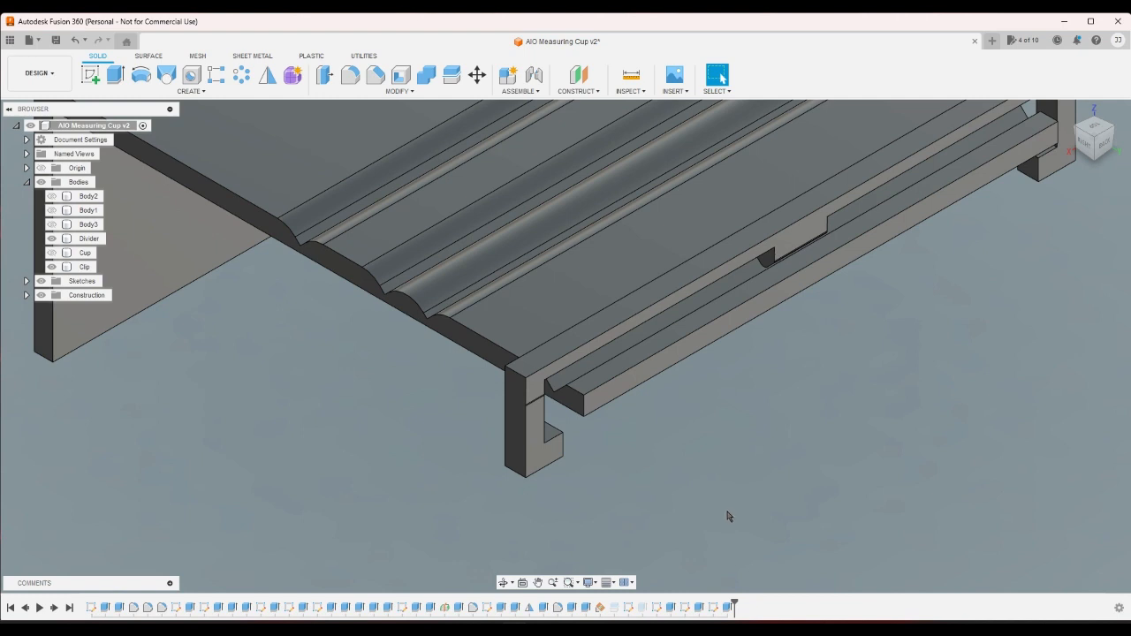
left_click(553, 354)
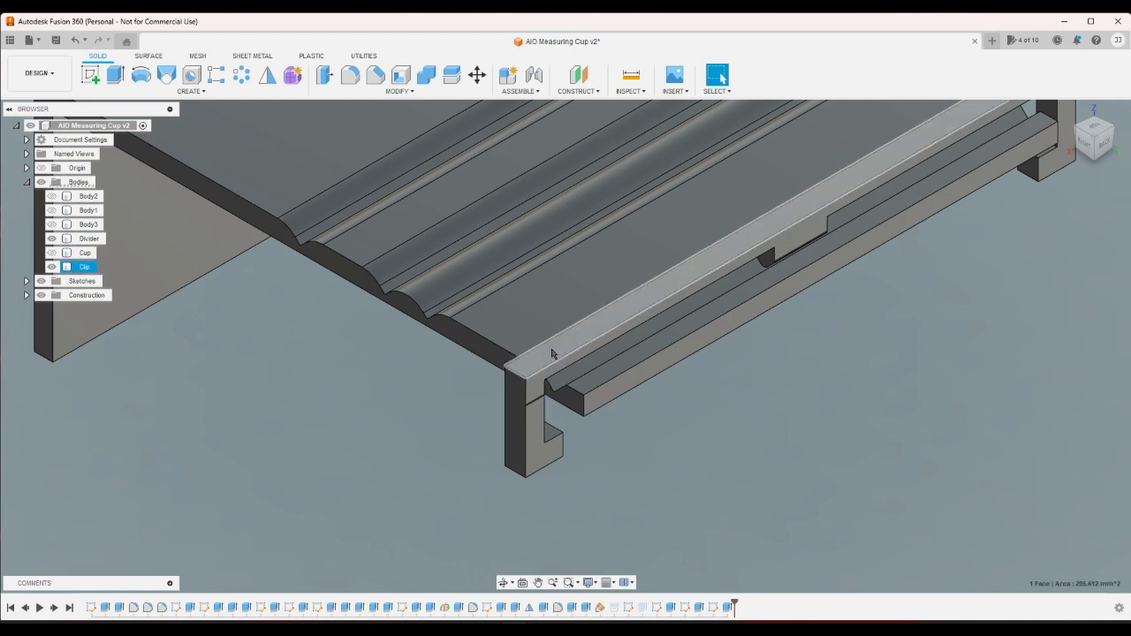
left_click(686, 608)
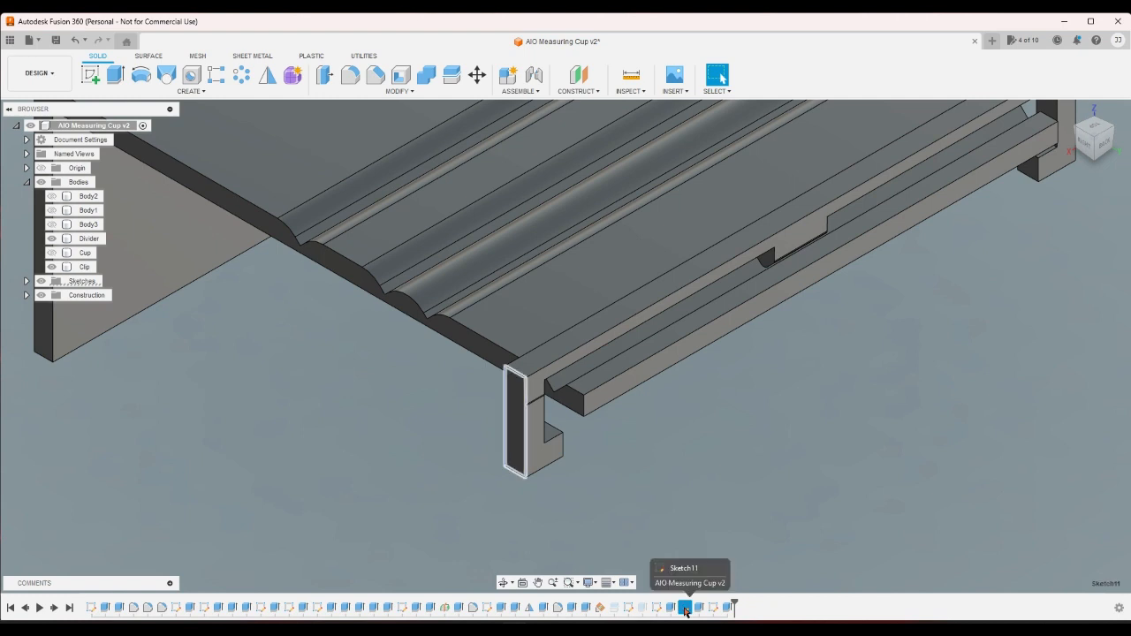
left_click(658, 608)
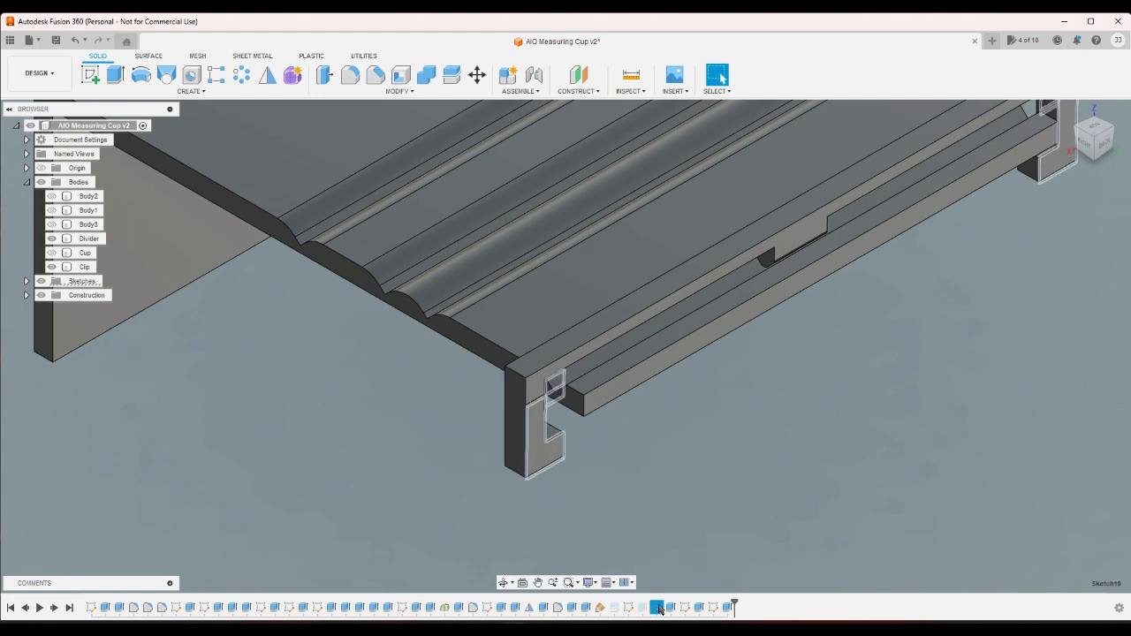
left_click(629, 608)
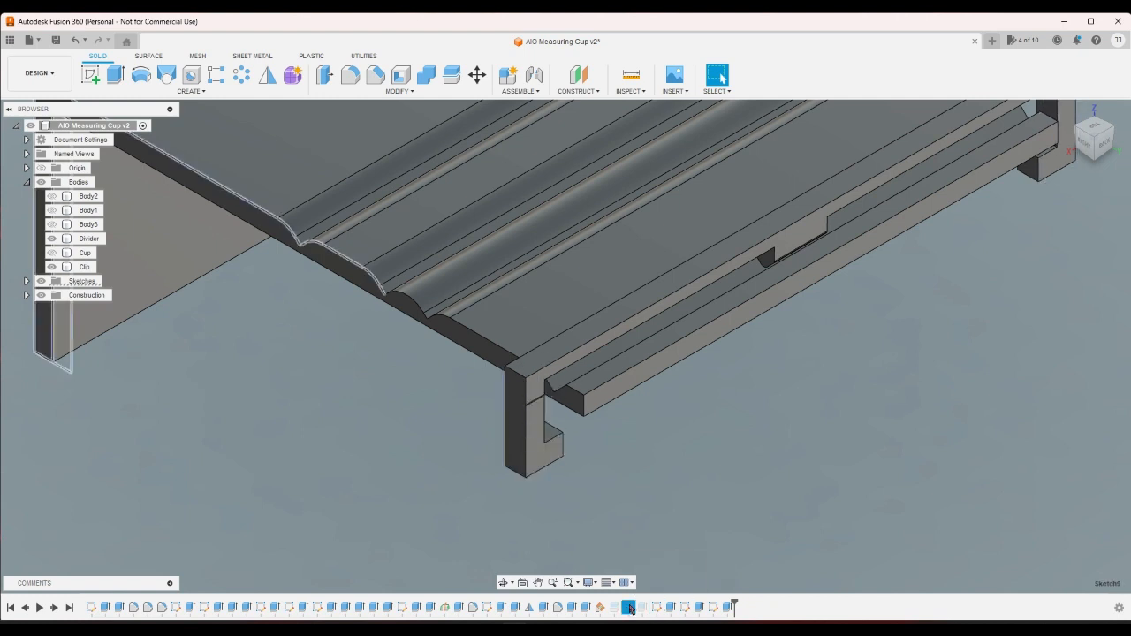
left_click(655, 496)
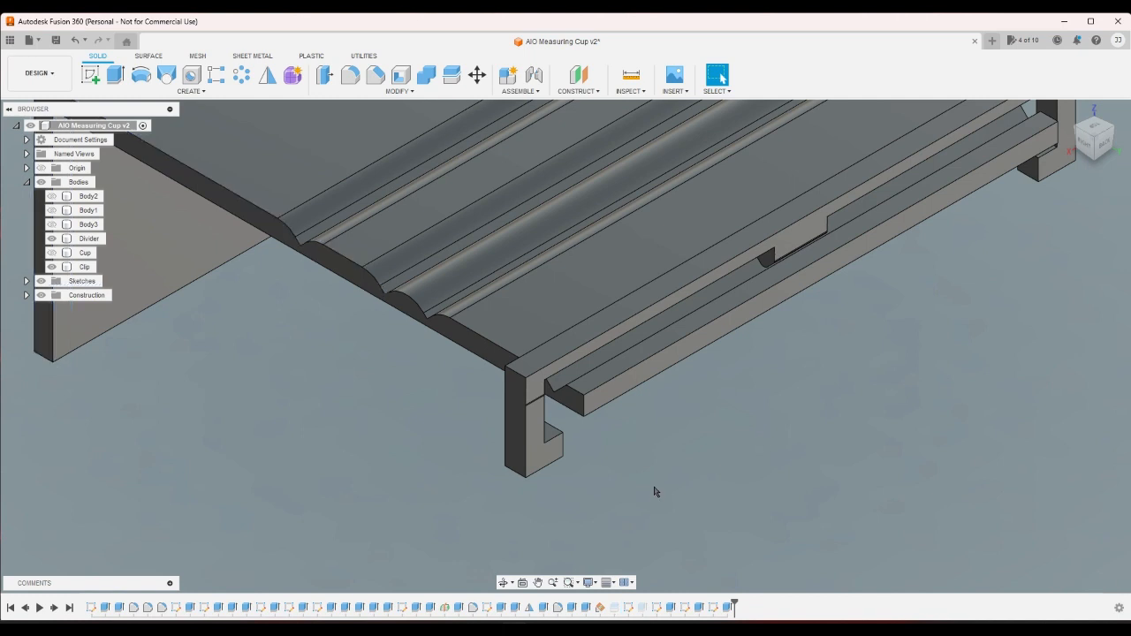
Trace the tab midway along the clip through the design history, checking the geometry of Sketch7 and Sketch6.
left_click(769, 257)
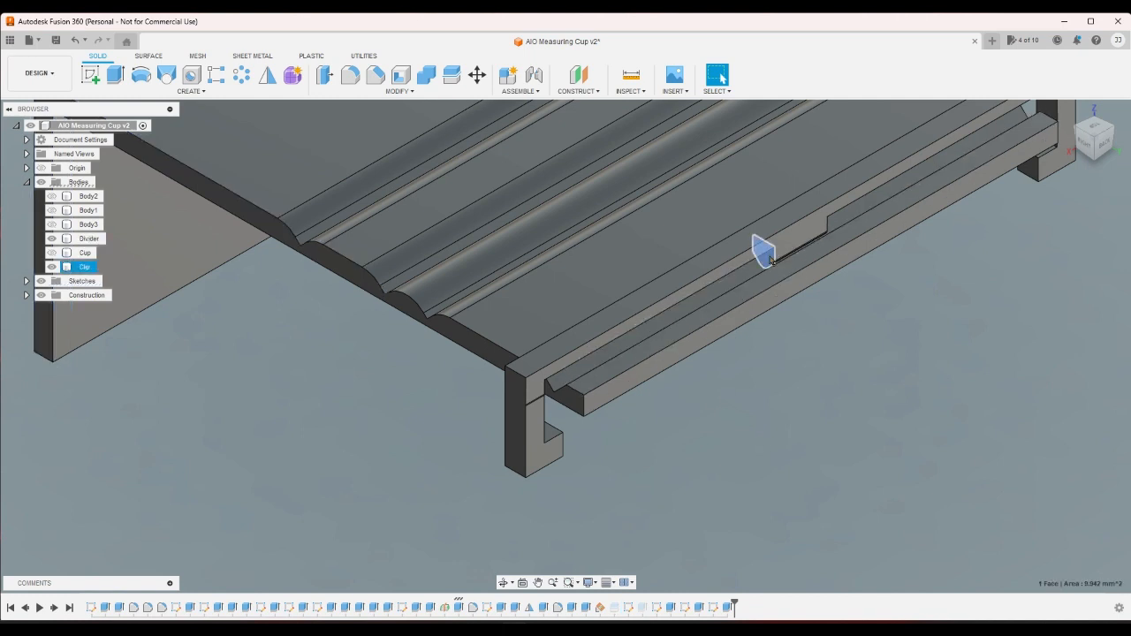
left_click(402, 608)
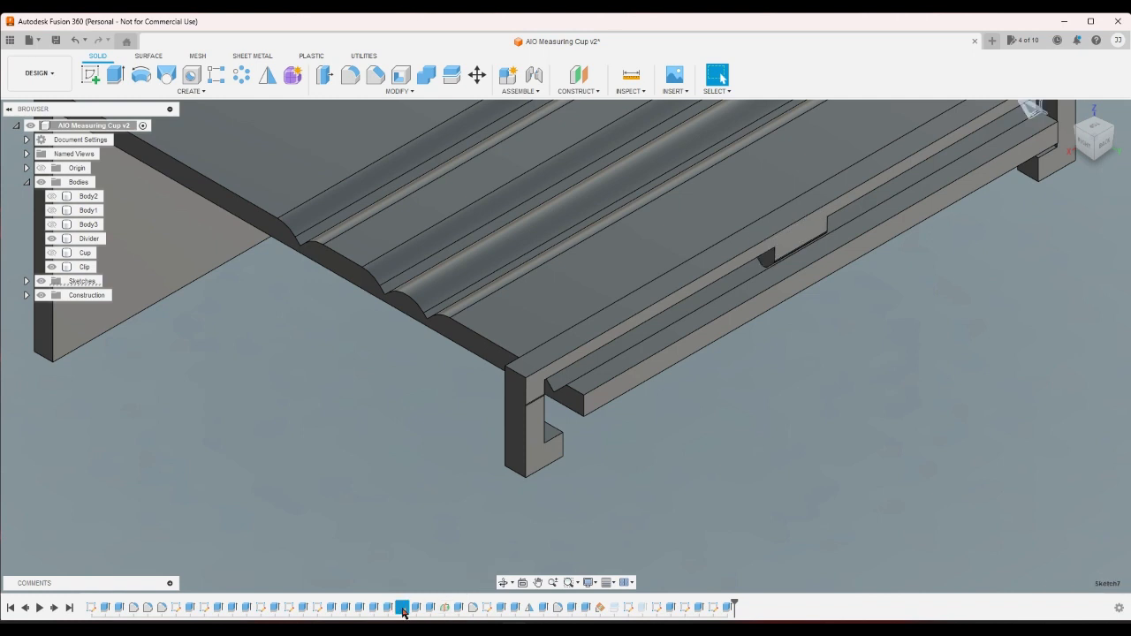
scroll(646, 482, "down", 3)
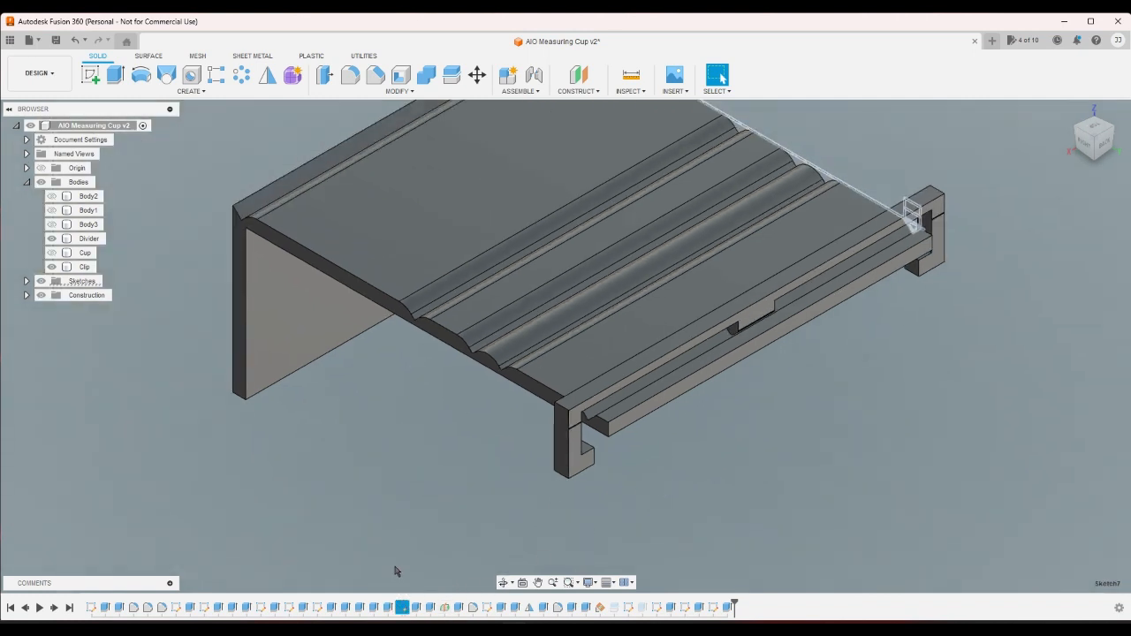
left_click(319, 607)
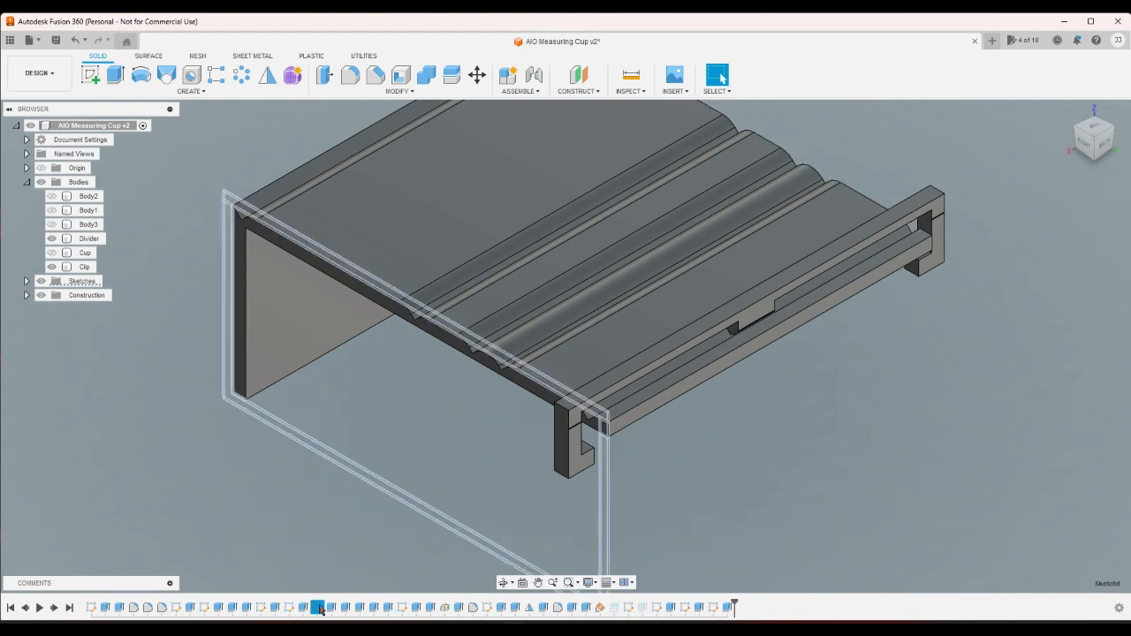
left_click(402, 608)
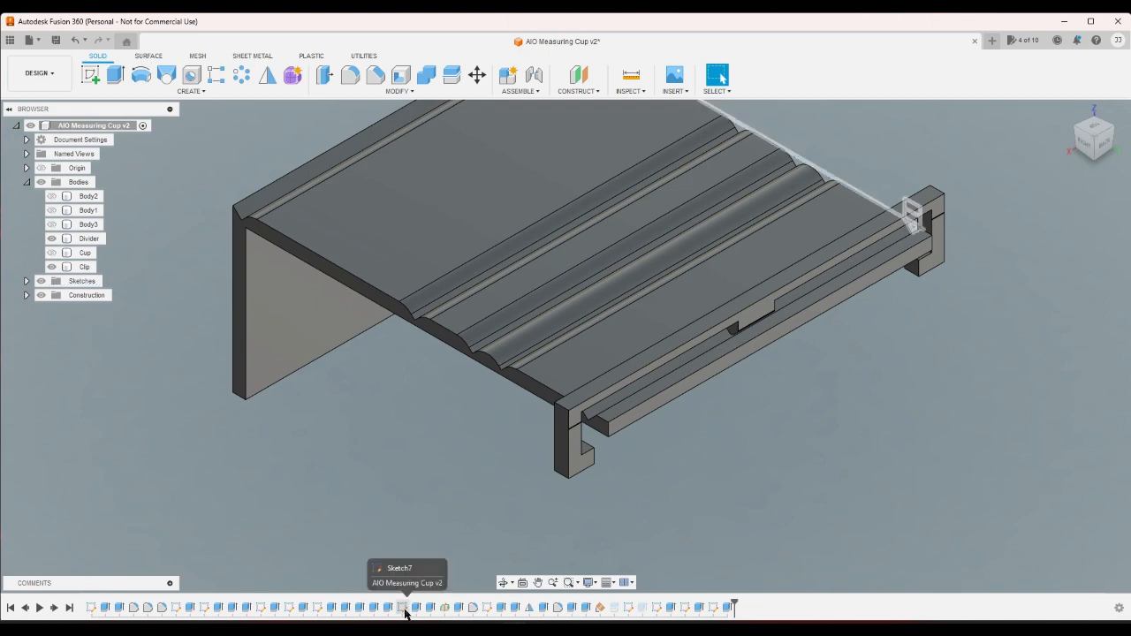
Open Sketch7 for editing and set the height of the small rectangle above the end V-notch to 5 mm.
double_click(402, 608)
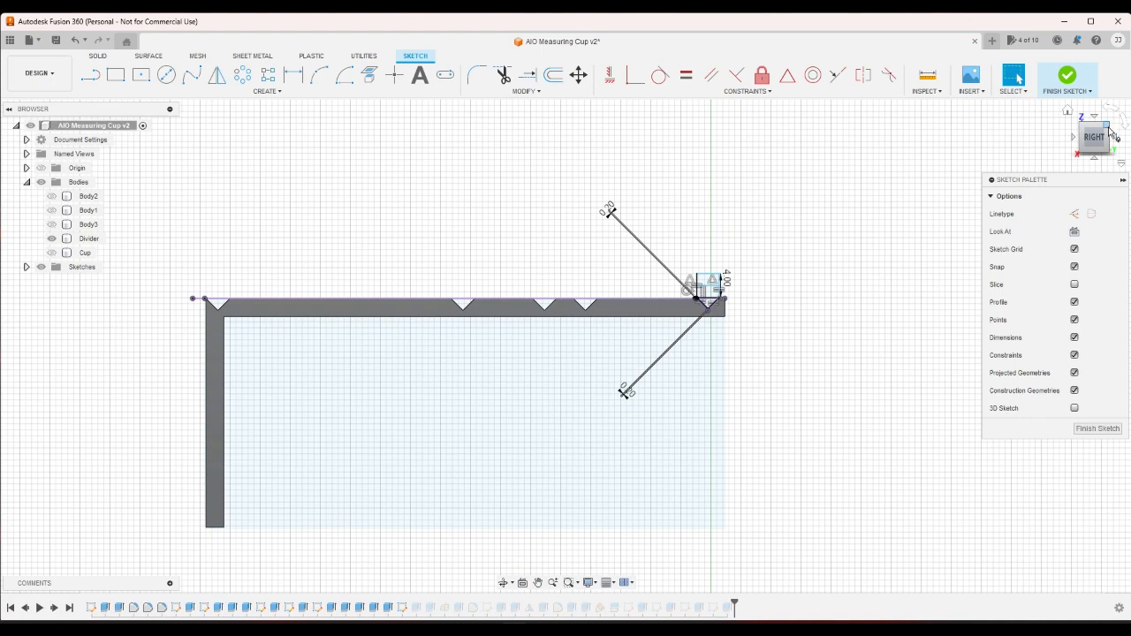
left_click(1113, 135)
scroll(915, 225, "up", 5)
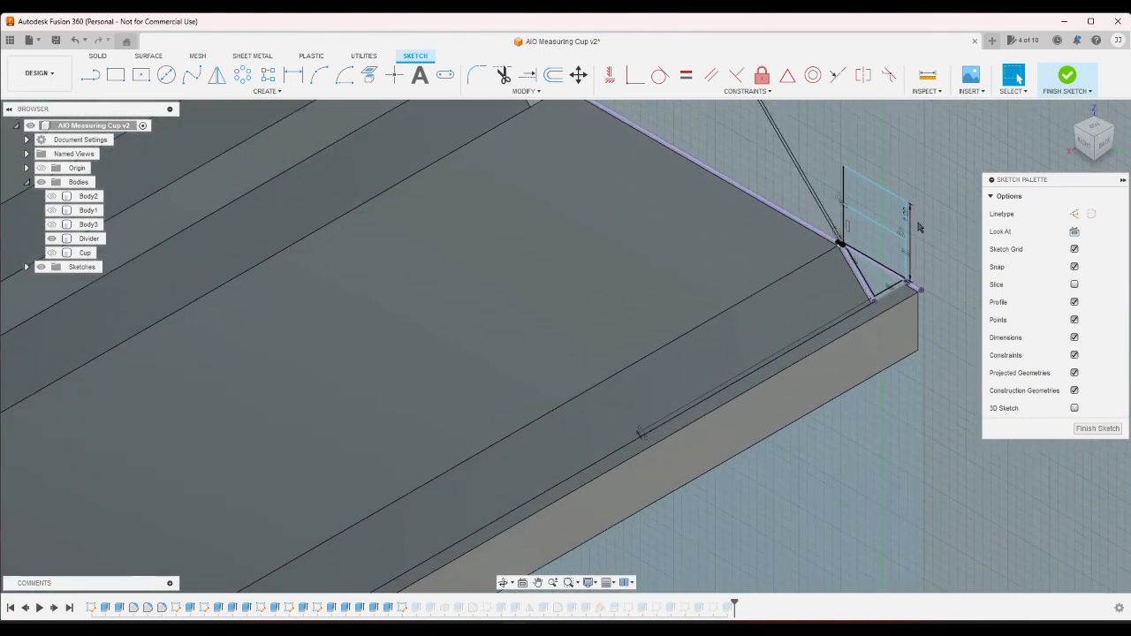
scroll(916, 228, "up", 4)
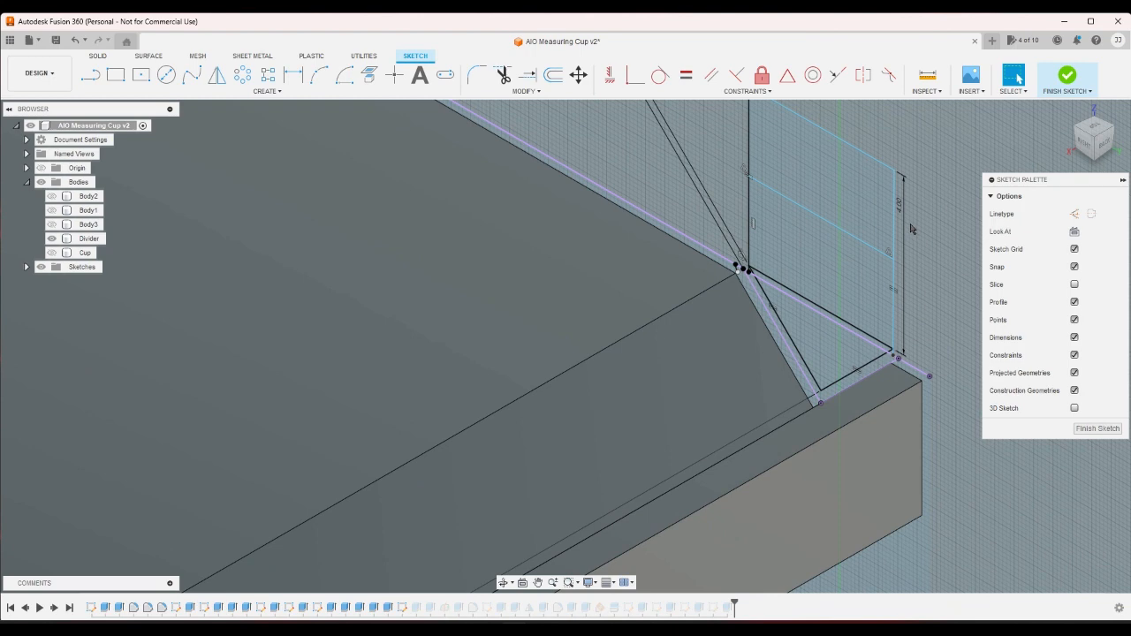
double_click(899, 205)
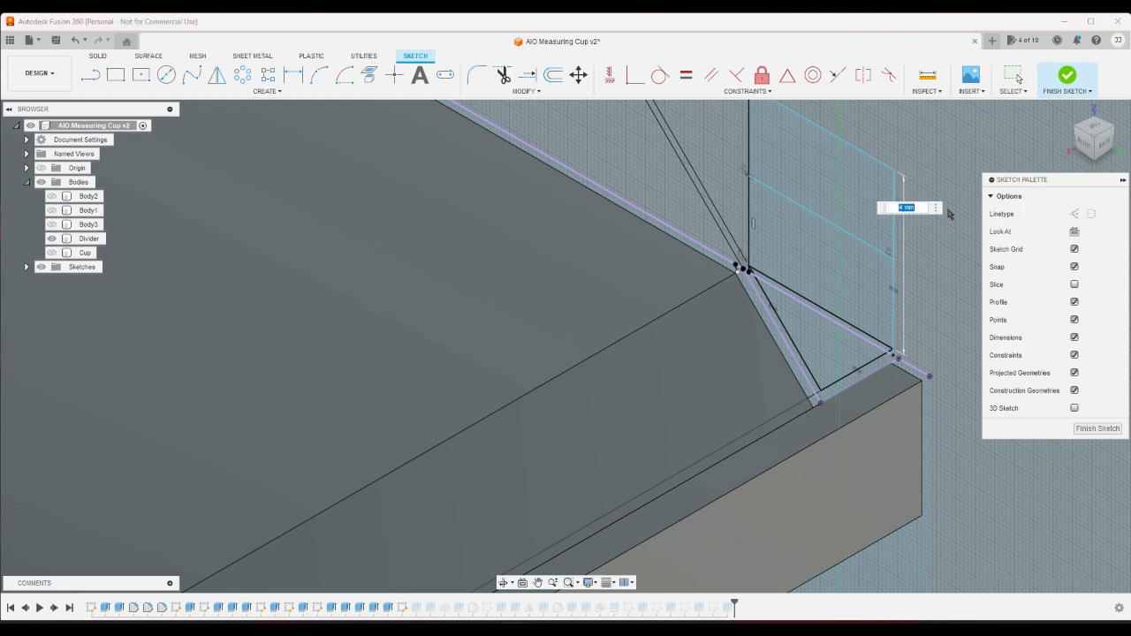
type("5")
key("Return")
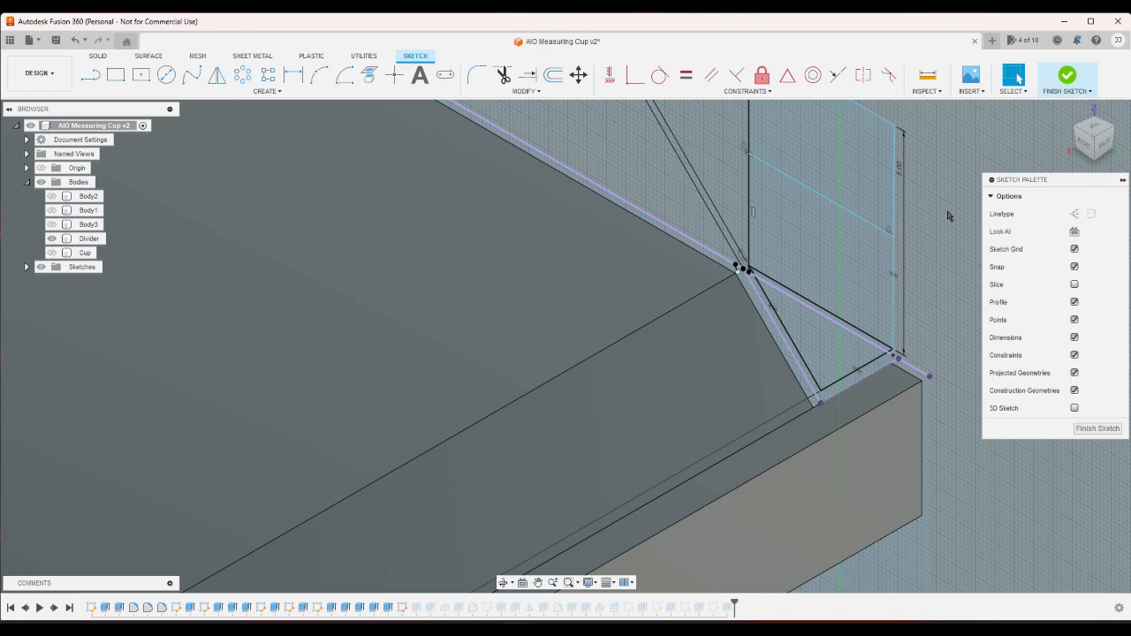
Draw a line across the rectangle slightly above its existing cross line.
left_click(91, 75)
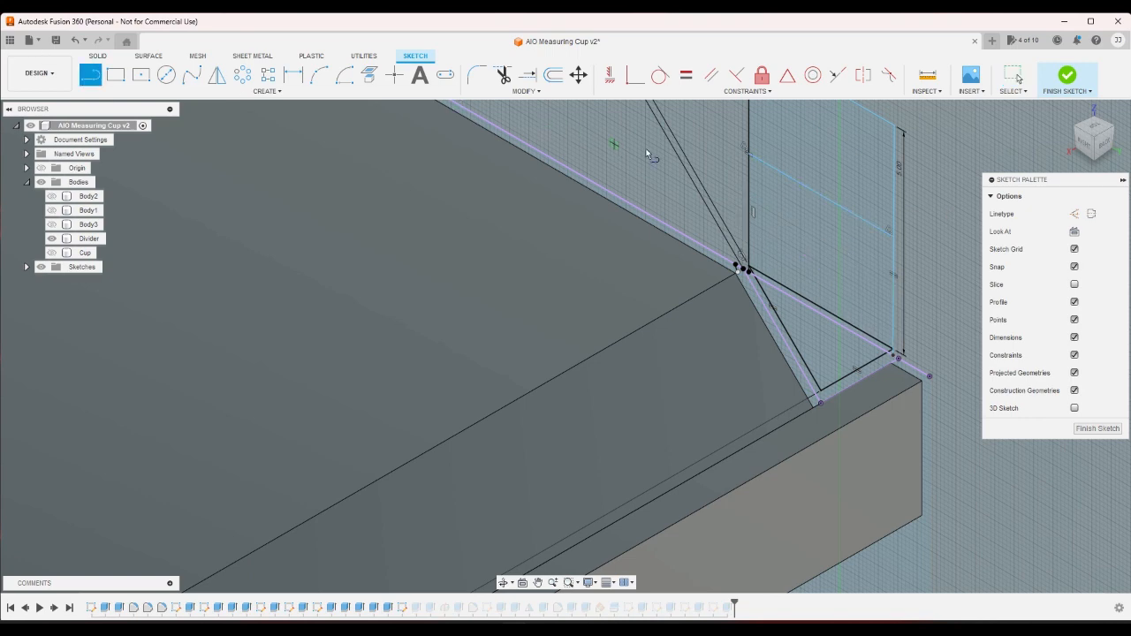
left_click(894, 209)
Try dimensioning the new line against the rectangle's upper edge, and delete the resulting angular dimension.
left_click(294, 75)
left_click(825, 170)
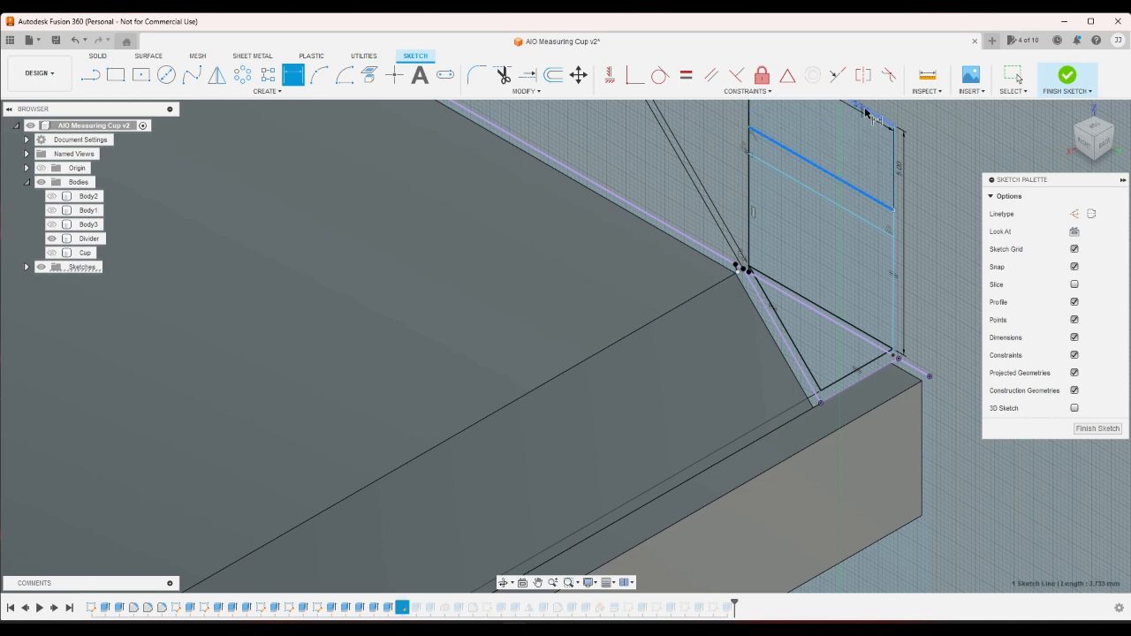
left_click(859, 134)
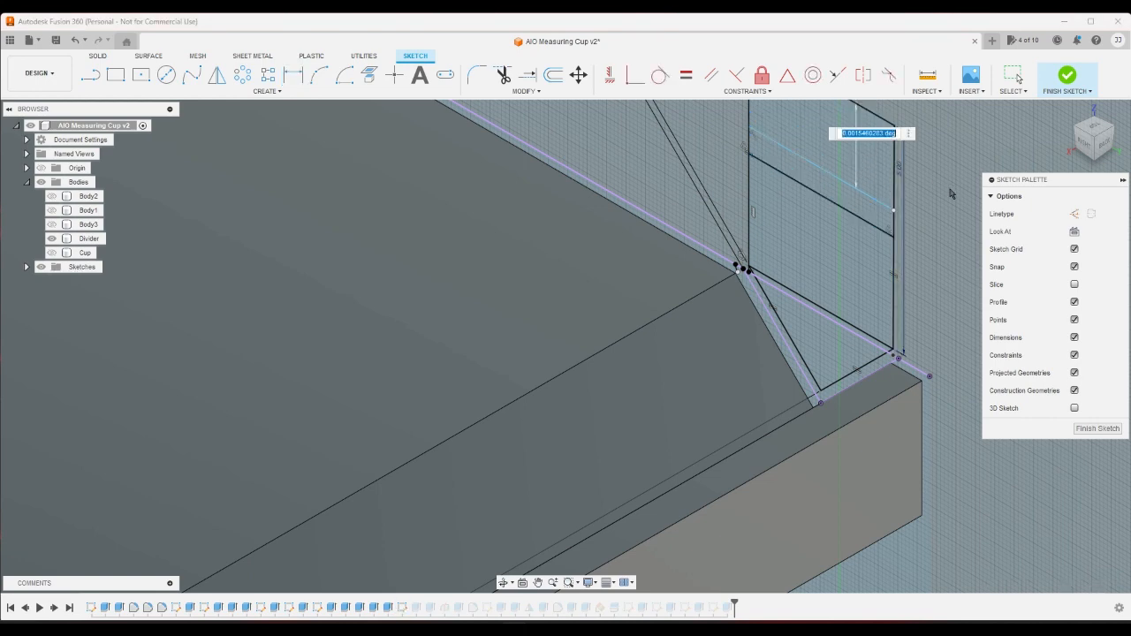
right_click(932, 189)
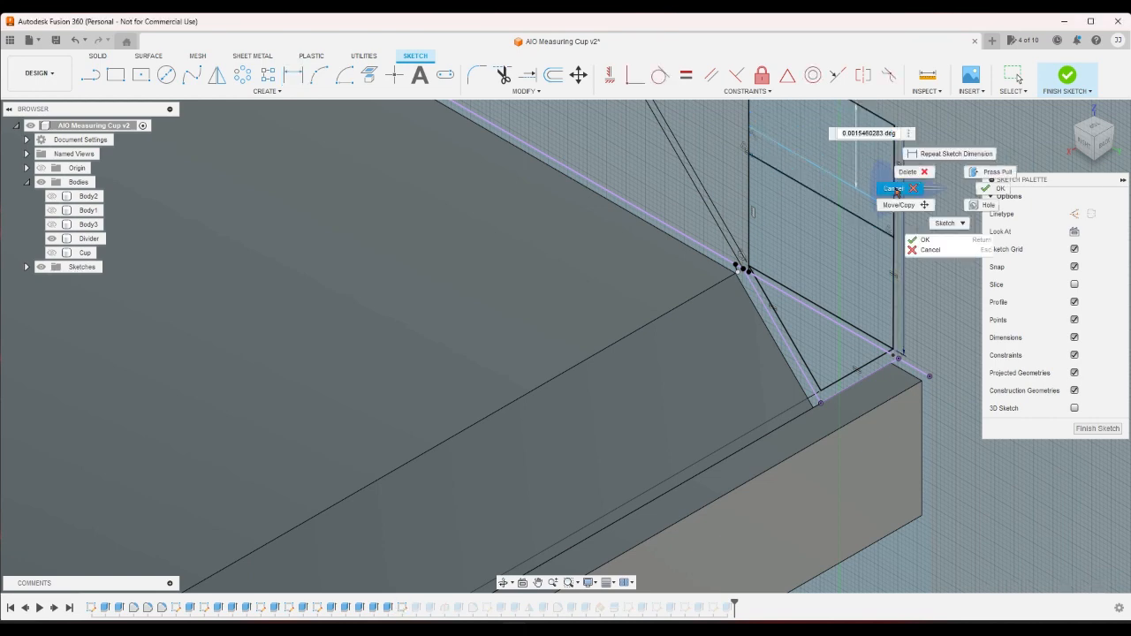
left_click(898, 188)
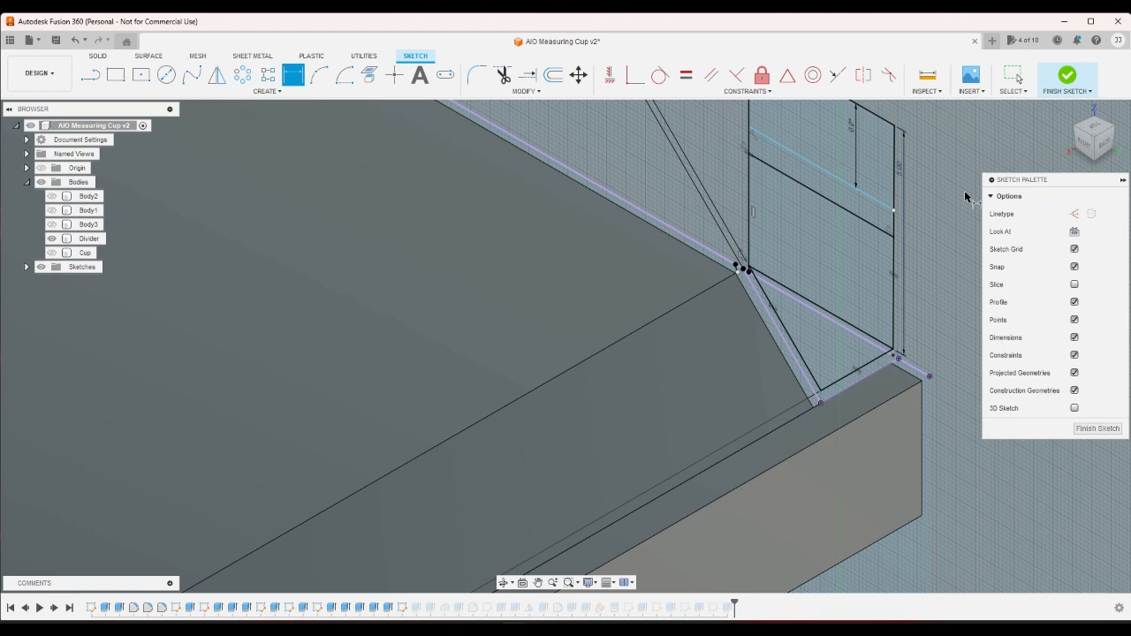
left_click(857, 140)
key("Delete")
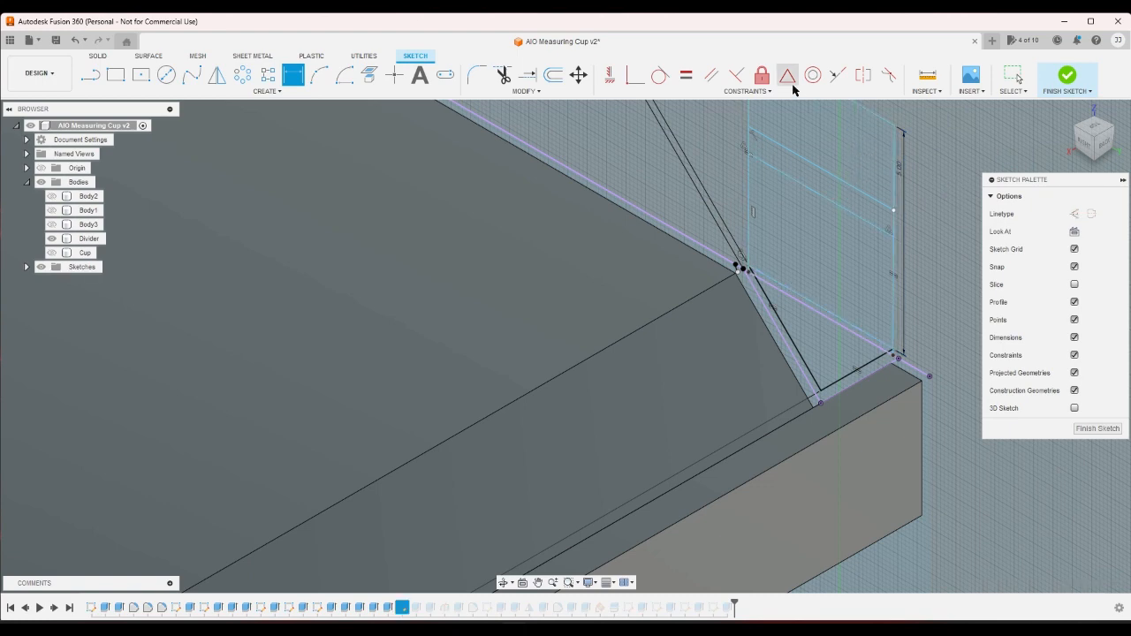
Constrain the new line parallel to the rectangle's upper edge.
left_click(846, 183)
left_click(878, 120, "shift")
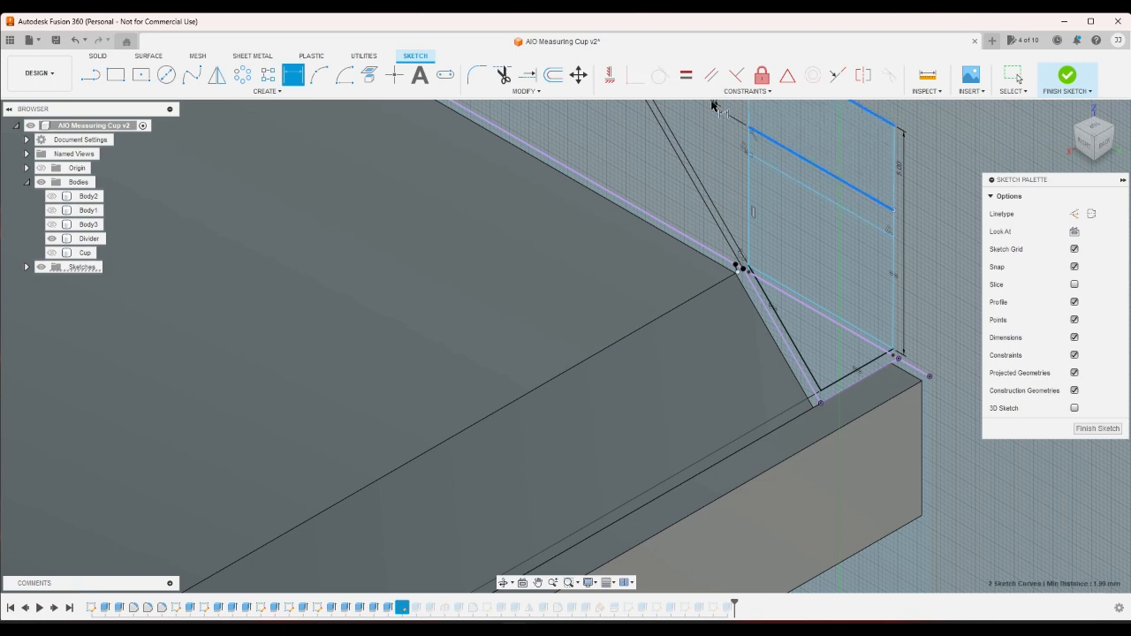
left_click(686, 76)
left_click(712, 76)
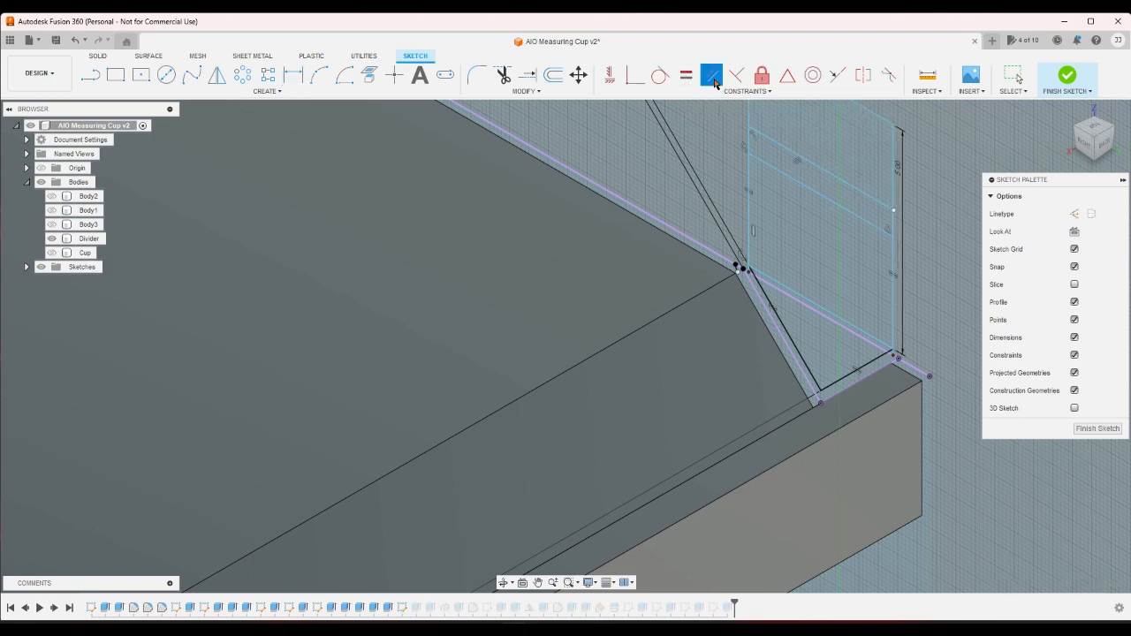
left_click(786, 150)
left_click(875, 118)
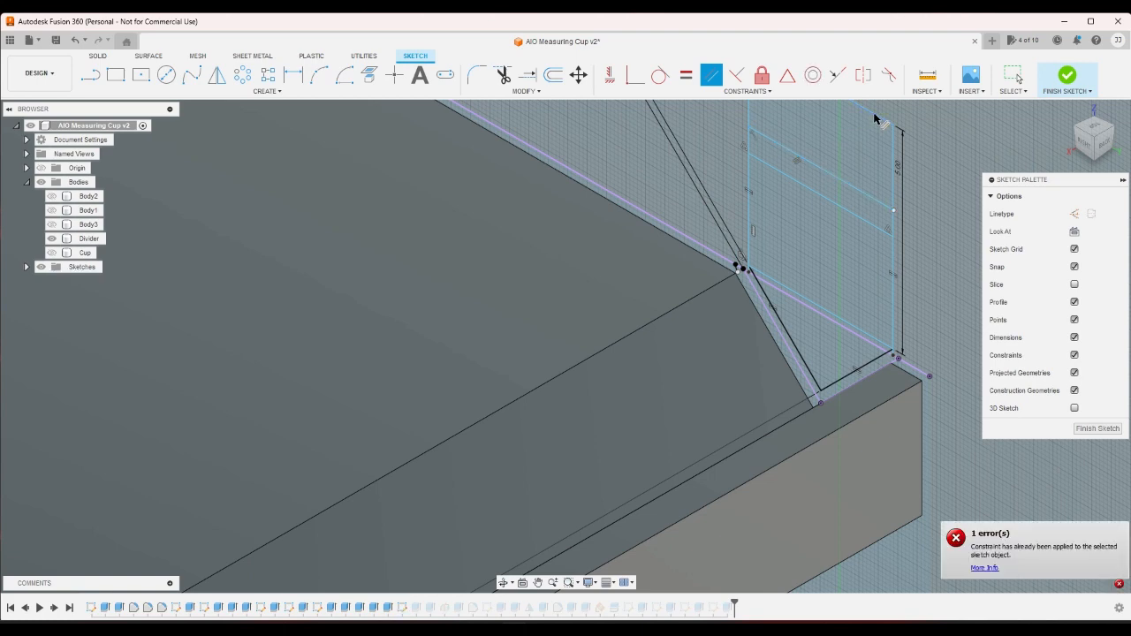
right_click(943, 353)
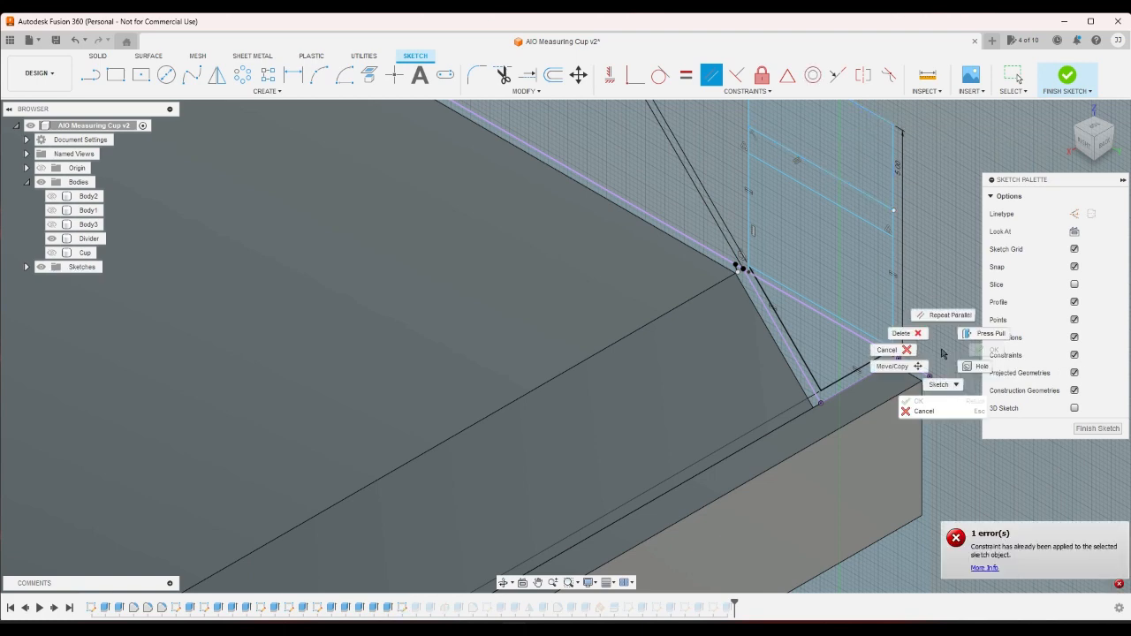
left_click(895, 350)
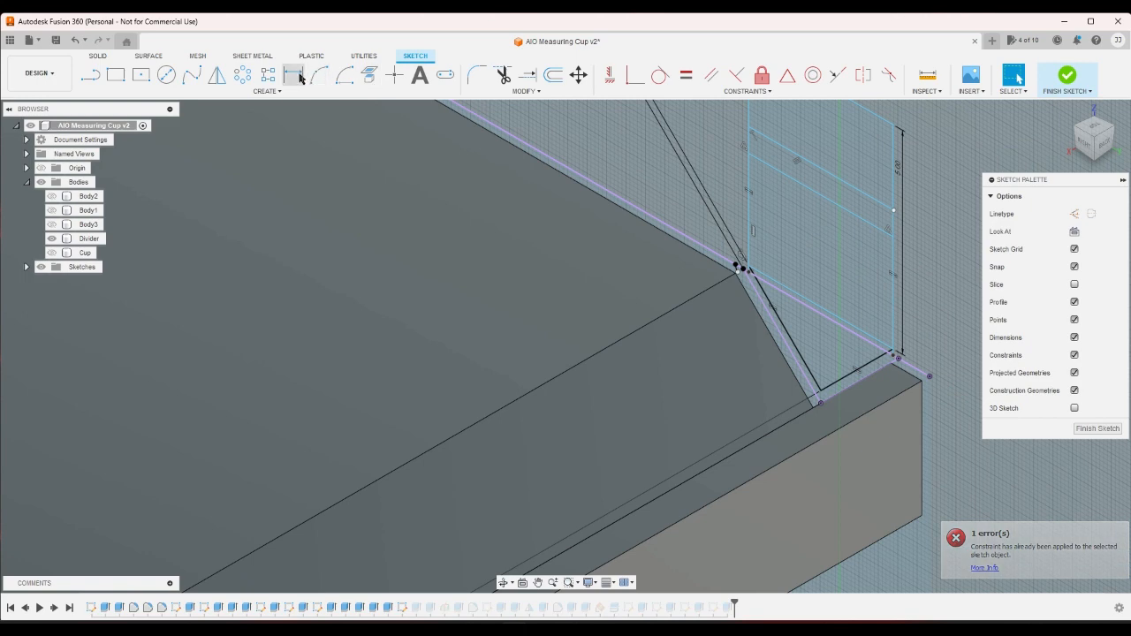
Dimension the new line at 2 mm from the rectangle's upper edge.
left_click(294, 75)
left_click(850, 184)
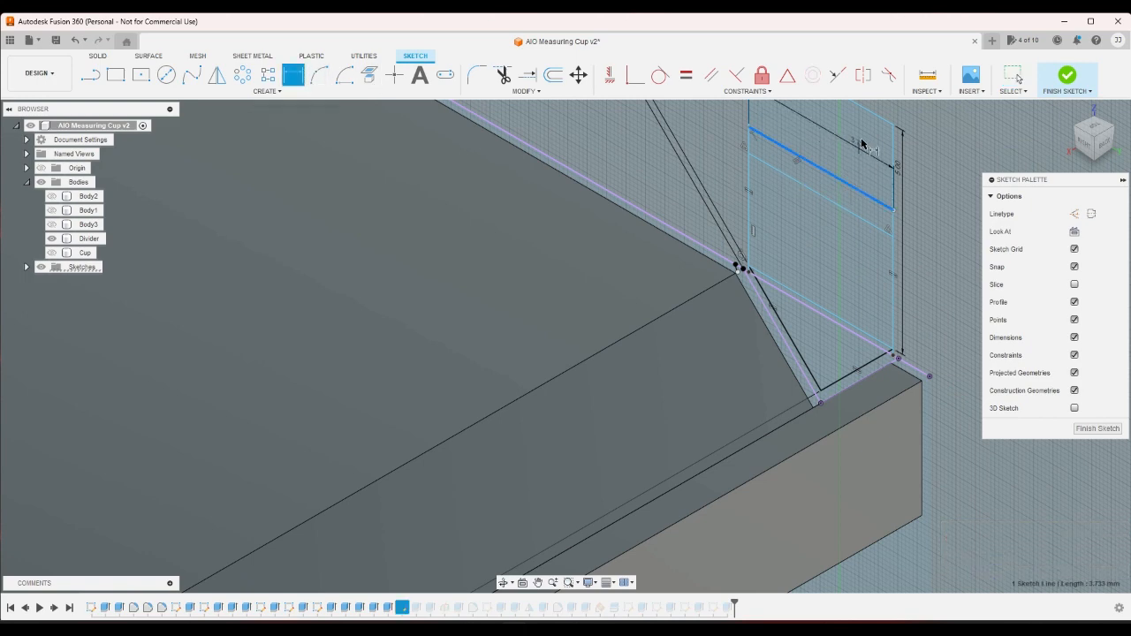
left_click(859, 138)
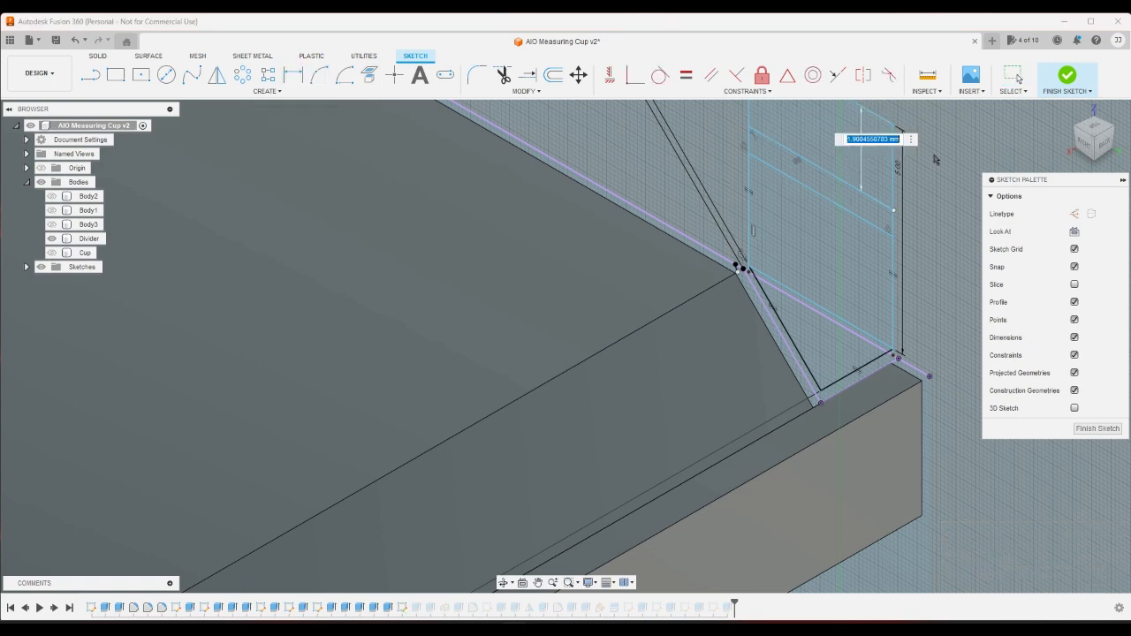
type("1")
key("Return")
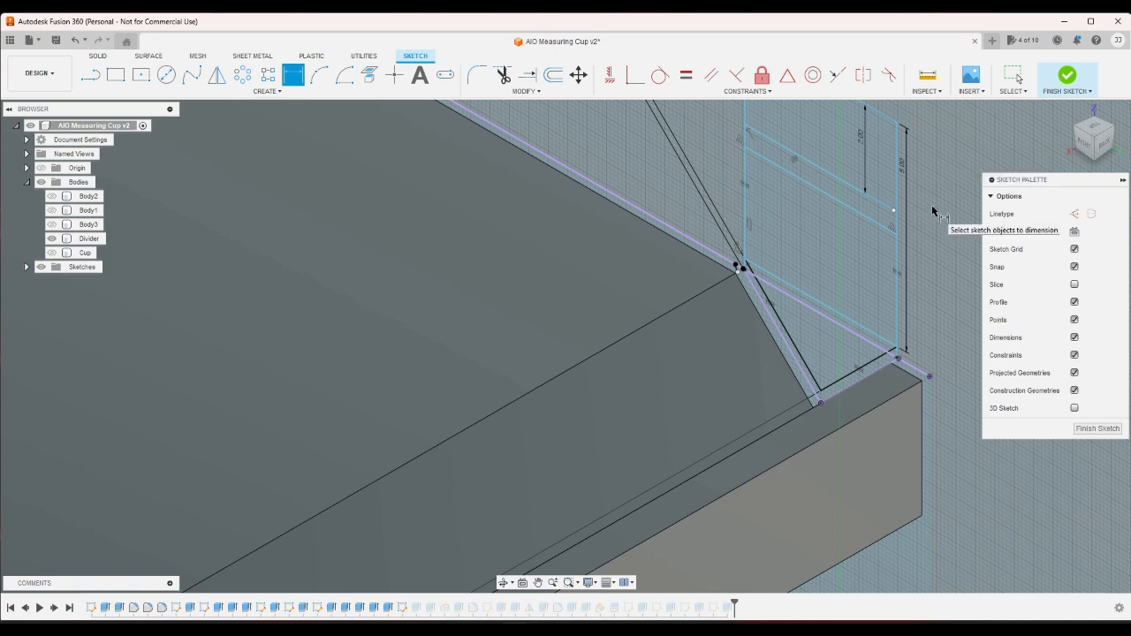
key("Escape")
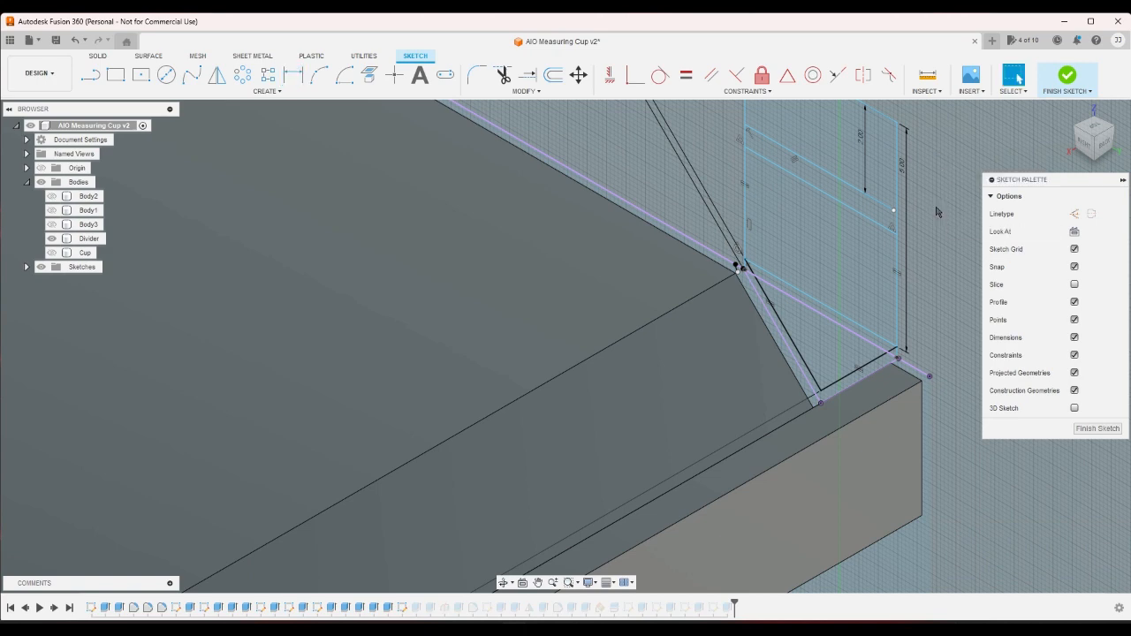
Undo the last 2 mm dimensioning and delete the upper cross line from the clip rectangle.
key("ctrl+z")
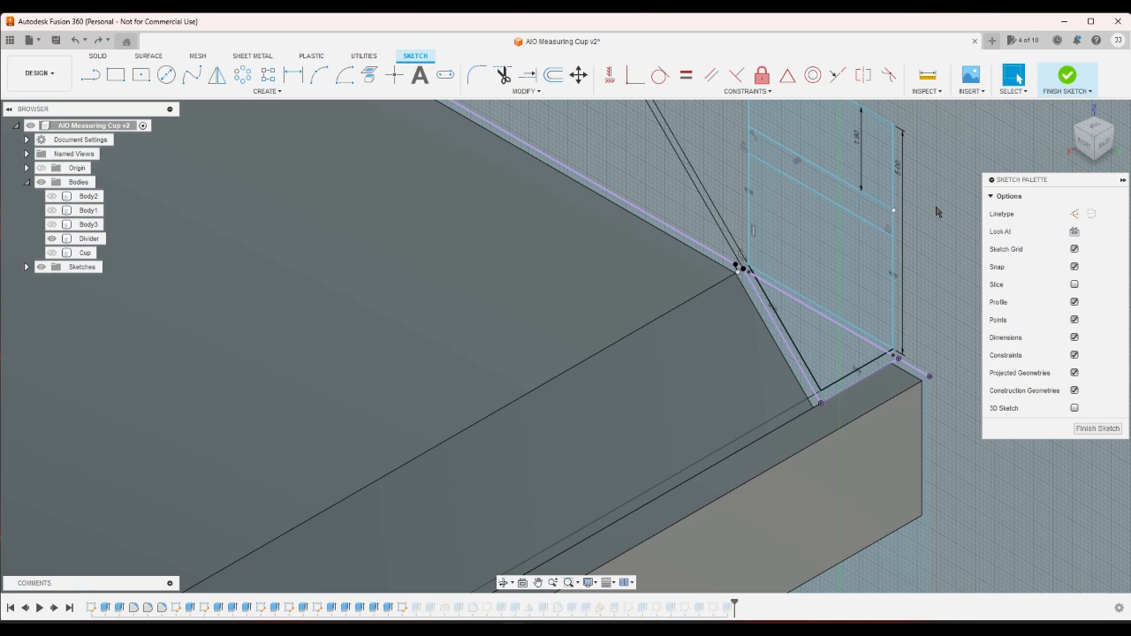
key("ctrl+z")
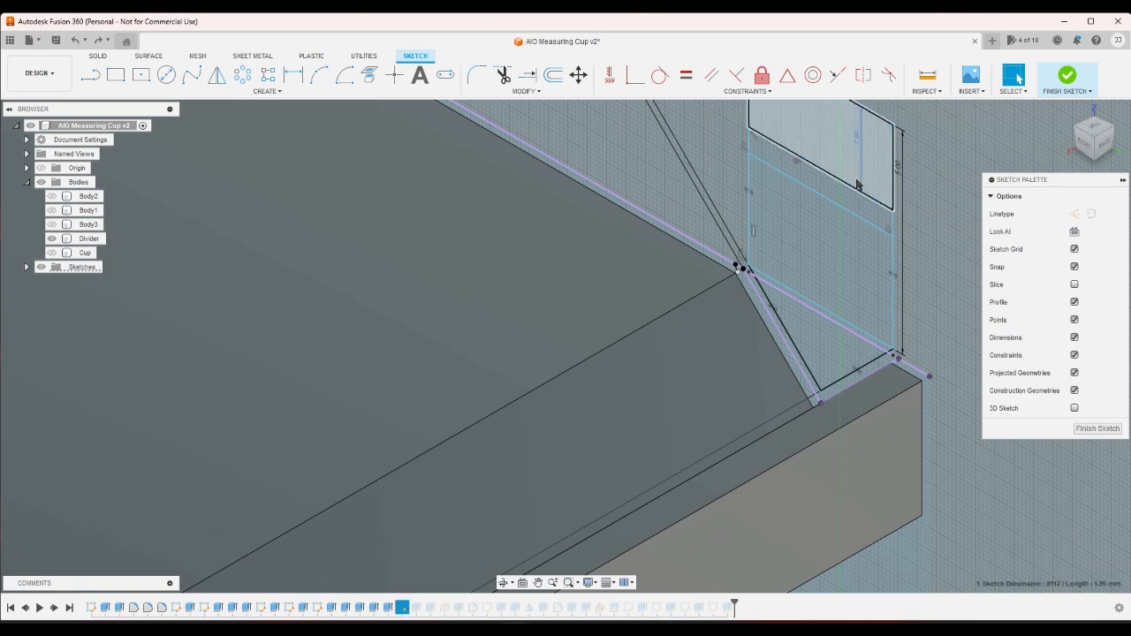
left_click(859, 196)
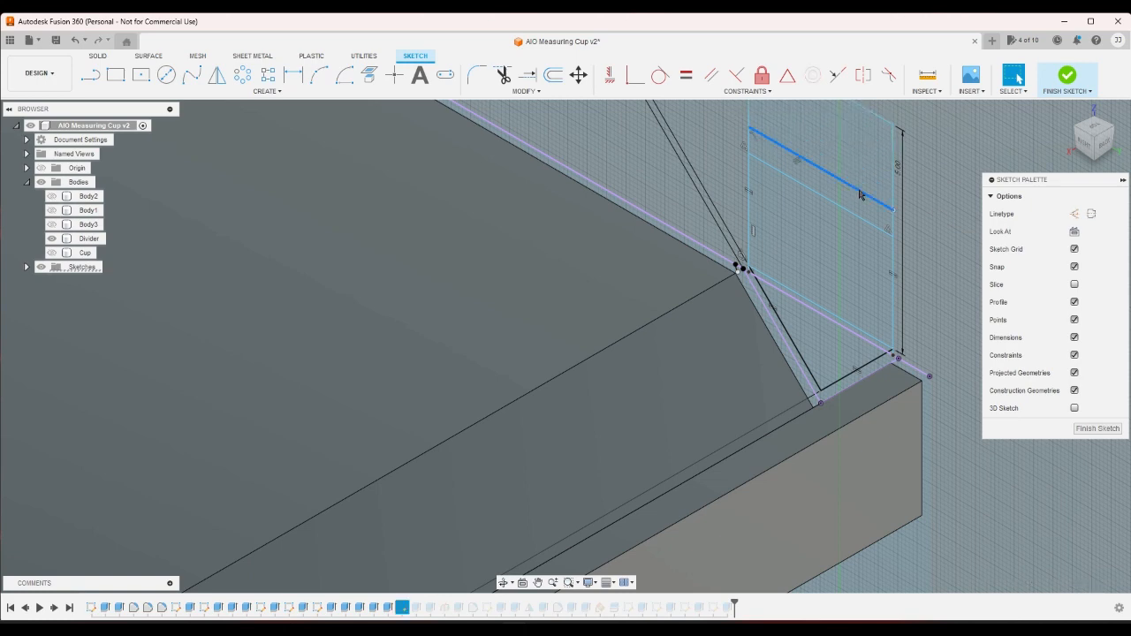
key("Delete")
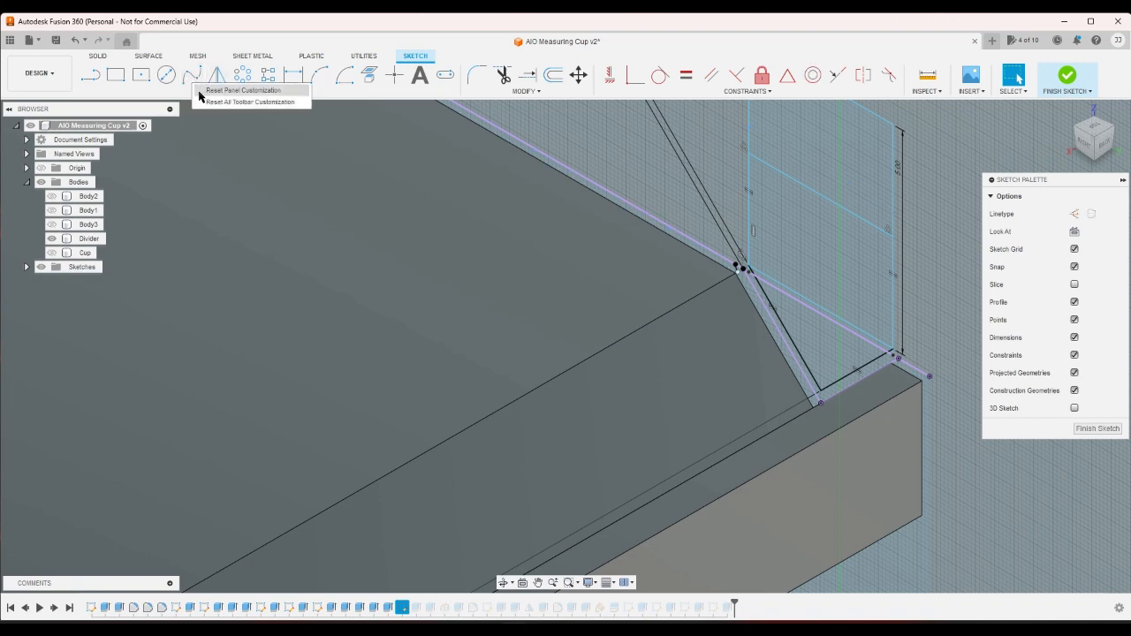
Draw a 2 mm line down the rectangle's side edge, starting from its upper corner.
key("l")
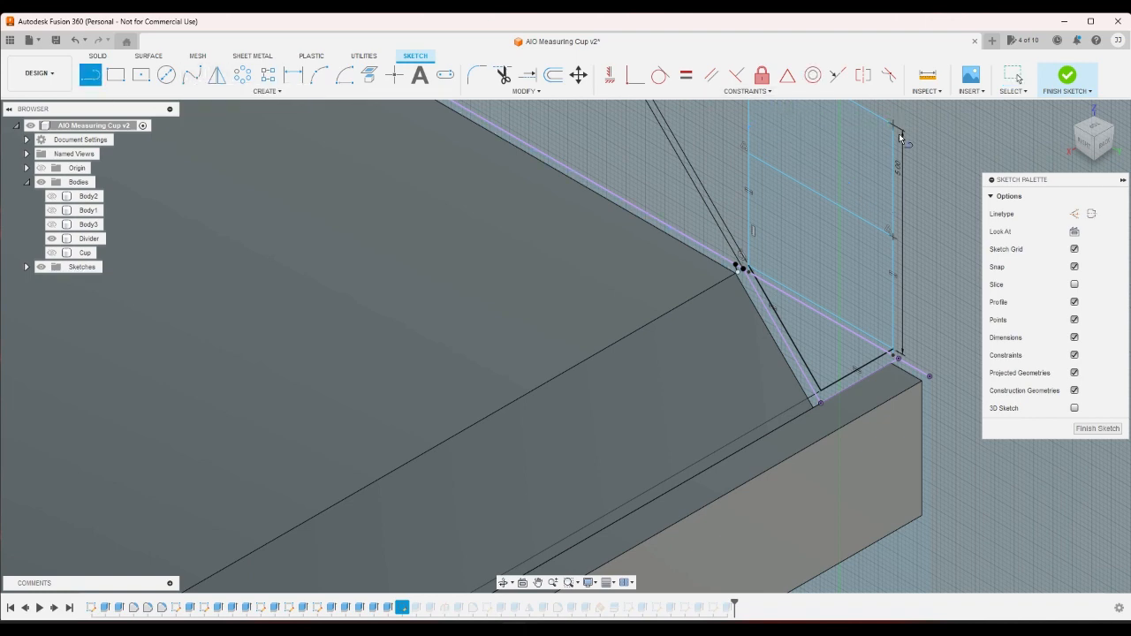
left_click(901, 137)
type("2")
key("Return")
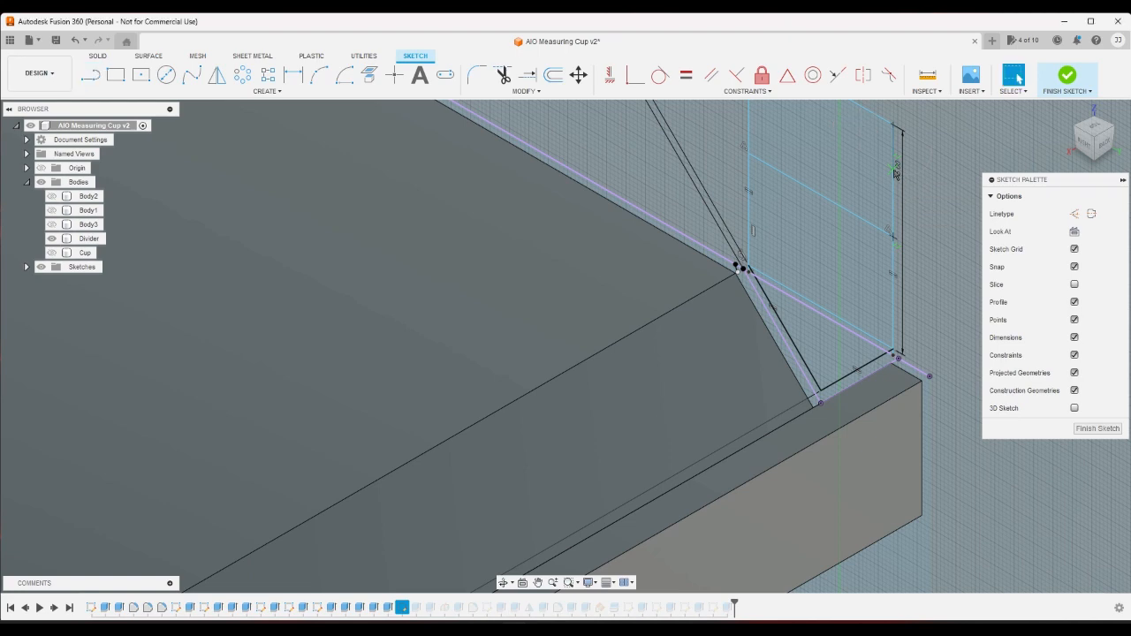
Draw a cross line from the lower end of the 2 mm line to the rectangle's opposite edge and finish the sketch.
left_click(88, 77)
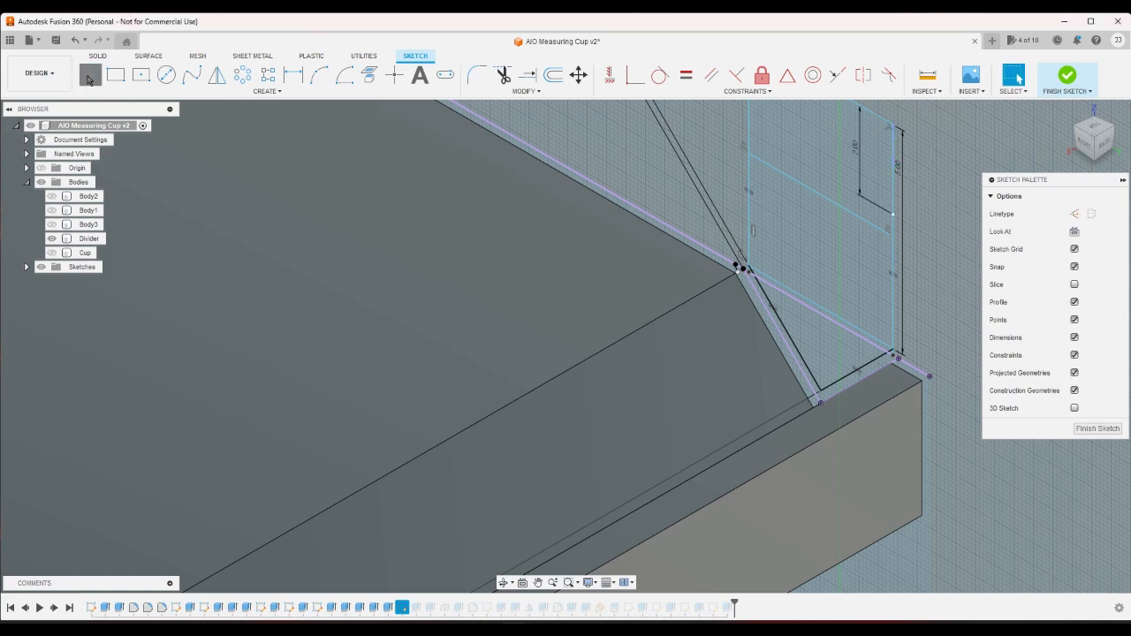
left_click(895, 213)
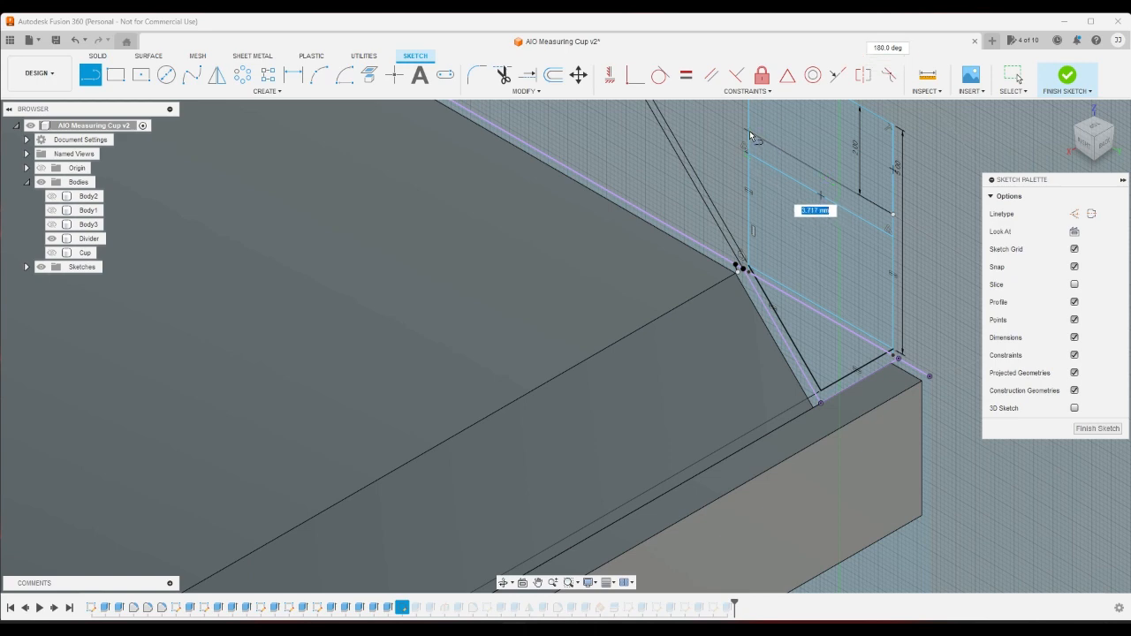
left_click(749, 131)
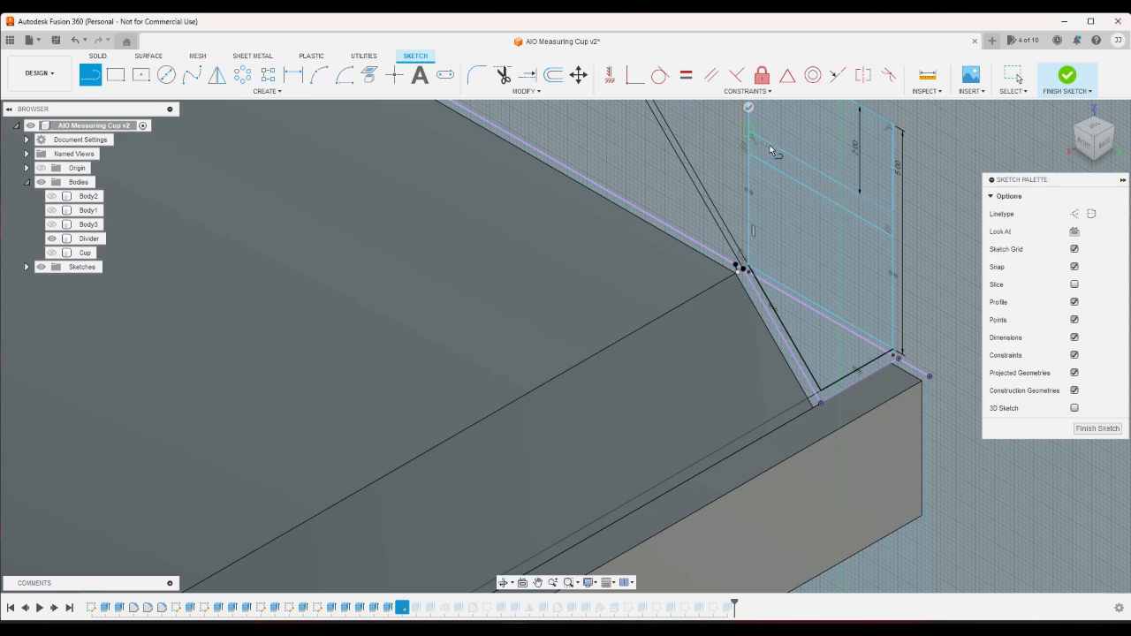
left_click(1069, 78)
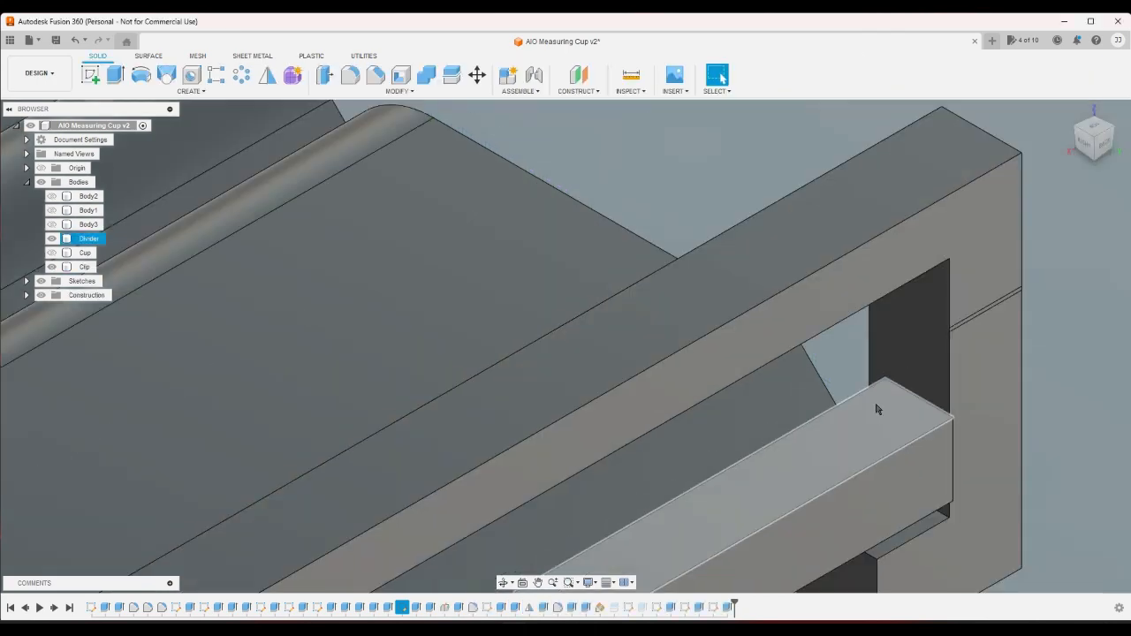
Edit Extrude15 to include the narrow strip between the two cross lines in its cut profiles.
scroll(837, 363, "down", 4)
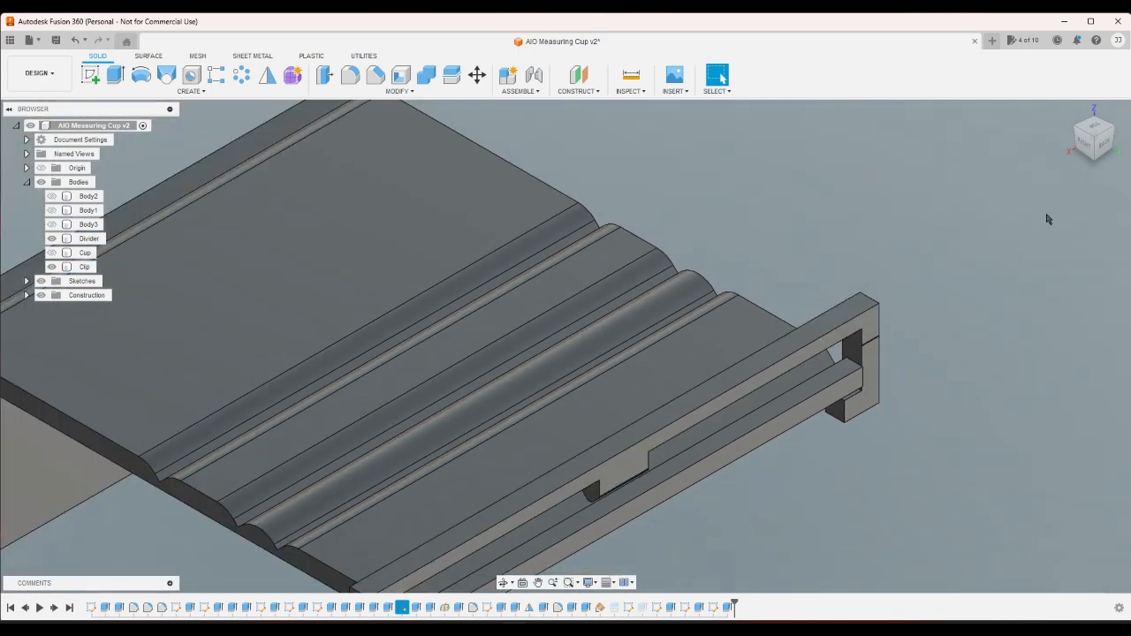
left_click(1104, 143)
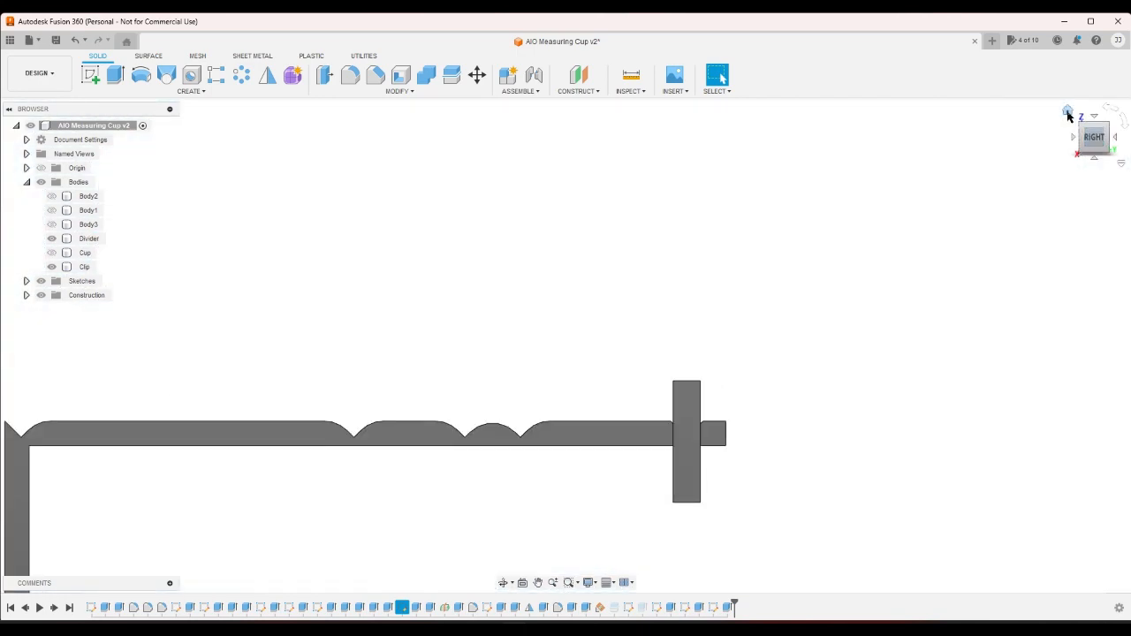
left_click(1068, 112)
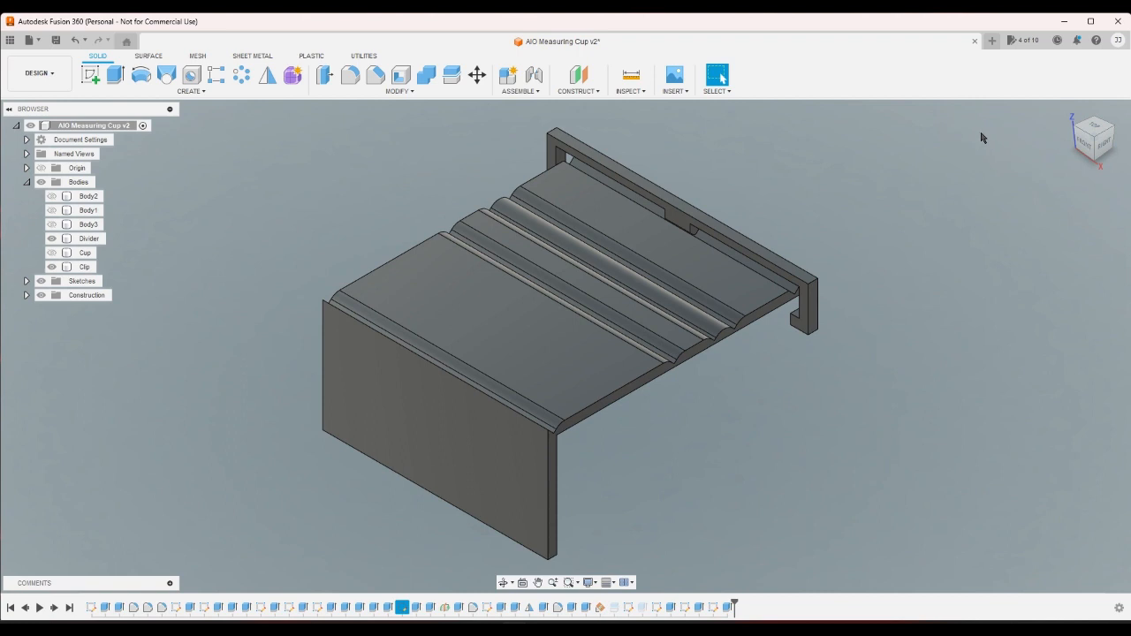
scroll(442, 107, "up", 3)
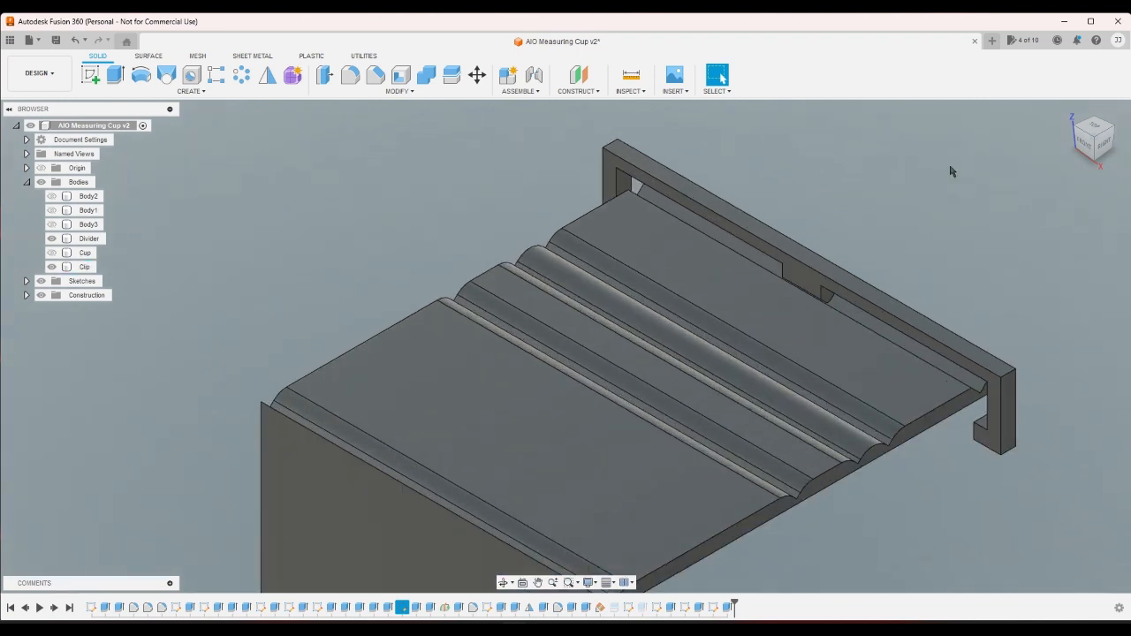
left_click(417, 610)
left_click(430, 609)
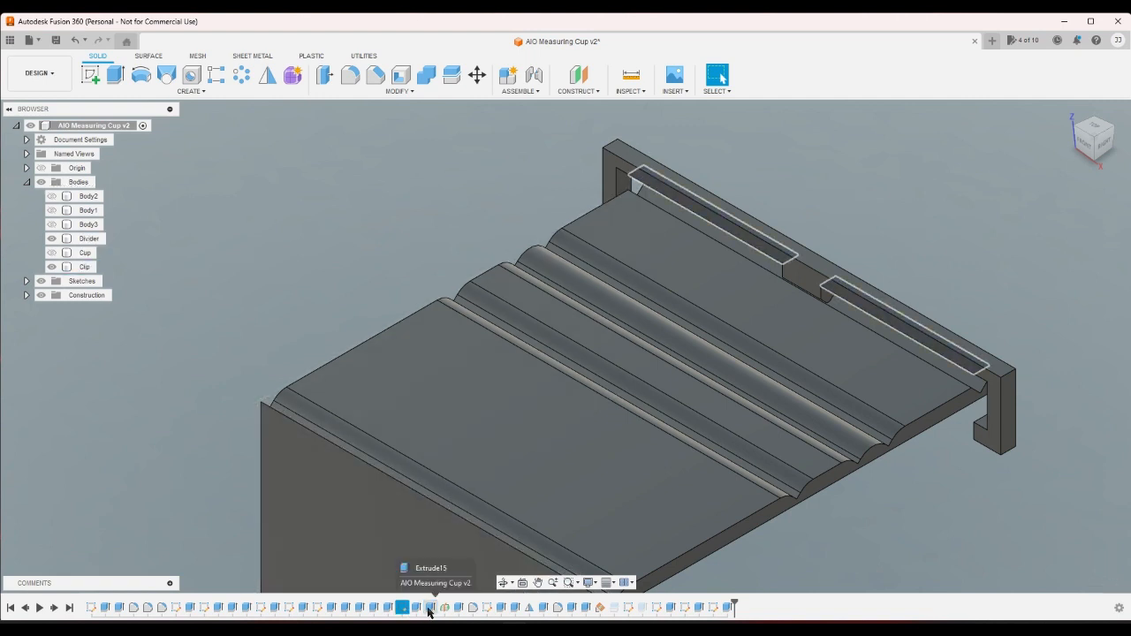
double_click(431, 609)
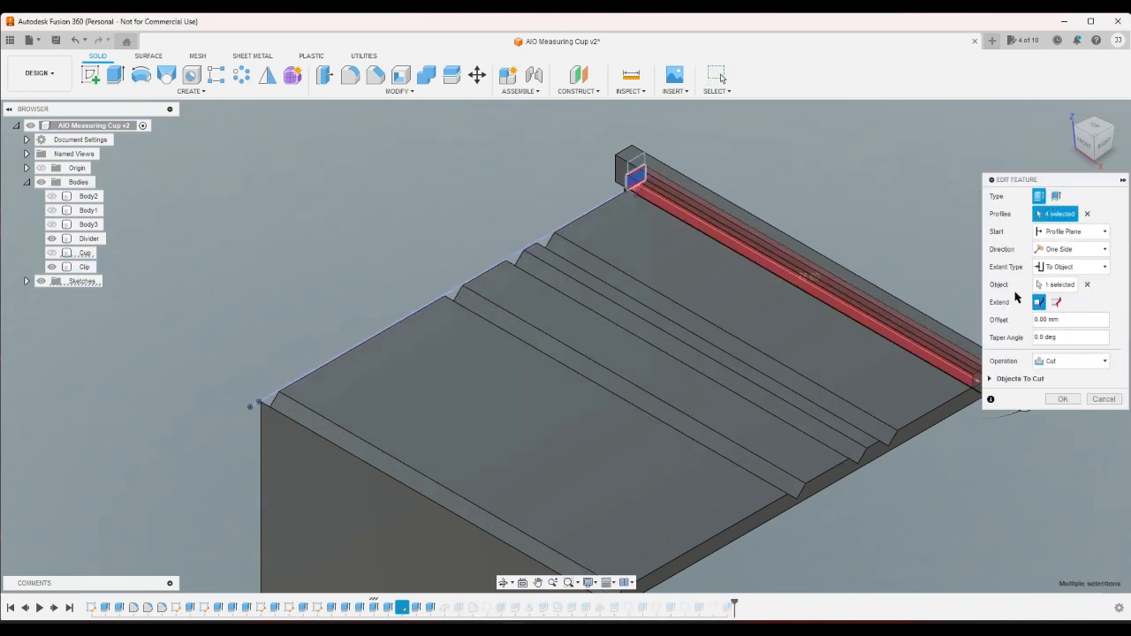
left_click(1114, 127)
scroll(925, 371, "up", 7)
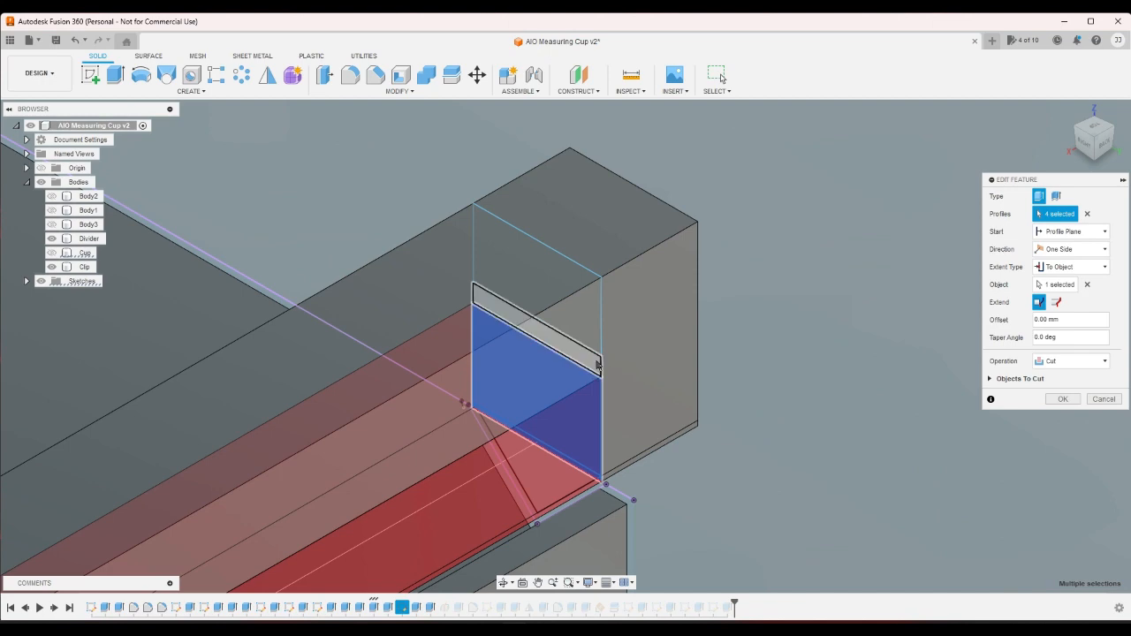
left_click(585, 357)
left_click(1070, 401)
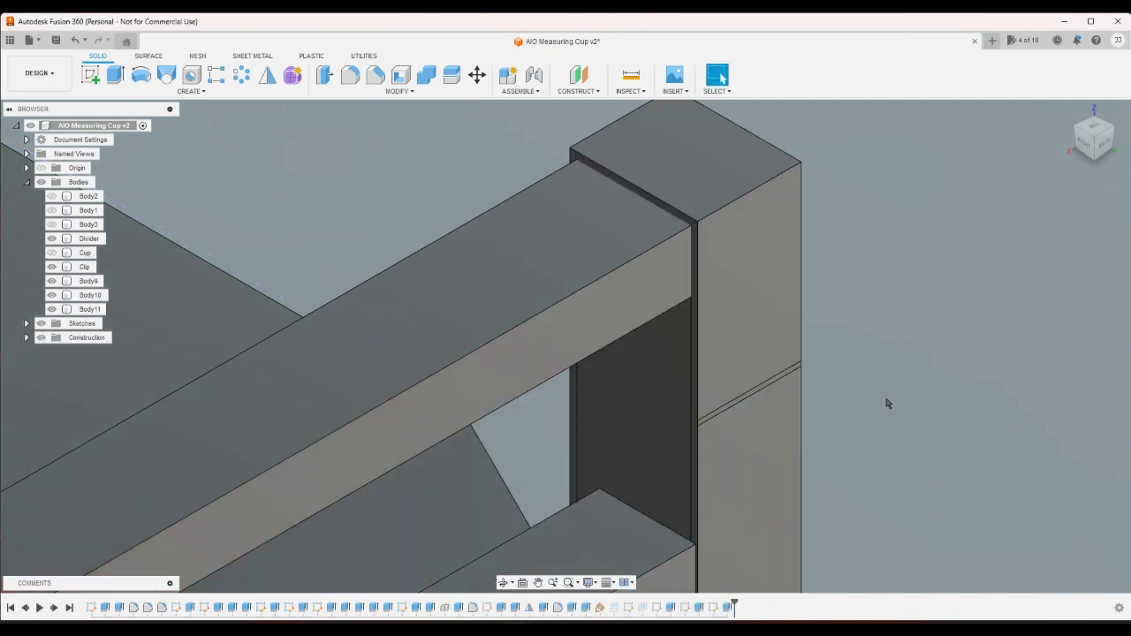
Examine the clip's upper bar, end hook and center tab where they meet the divider.
scroll(894, 402, "down", 4)
scroll(897, 380, "down", 6)
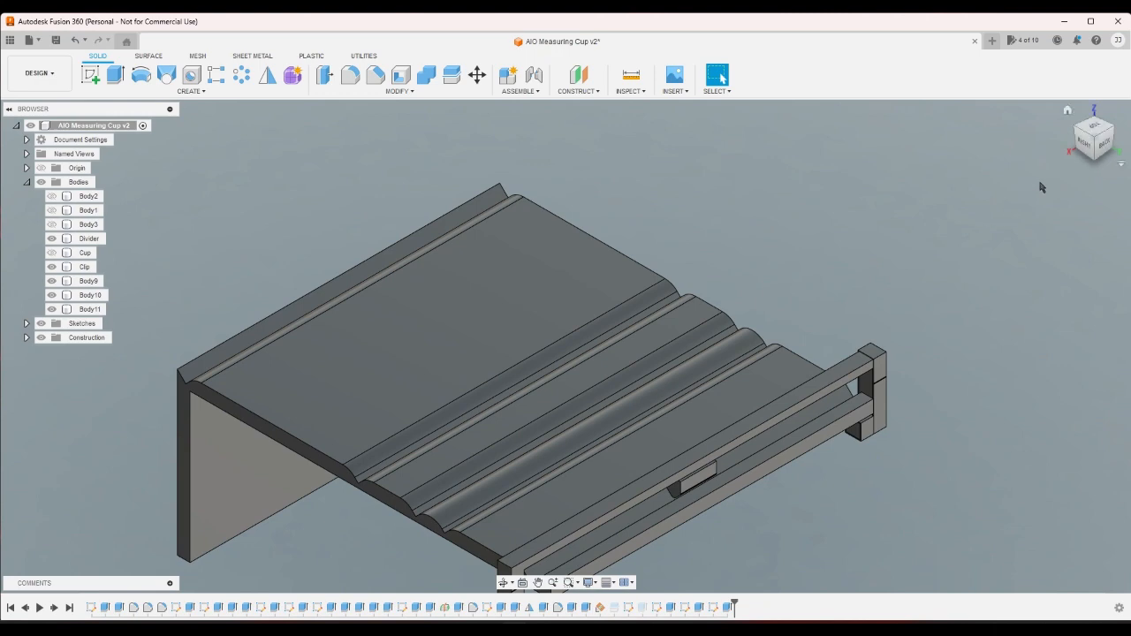
scroll(917, 404, "up", 6)
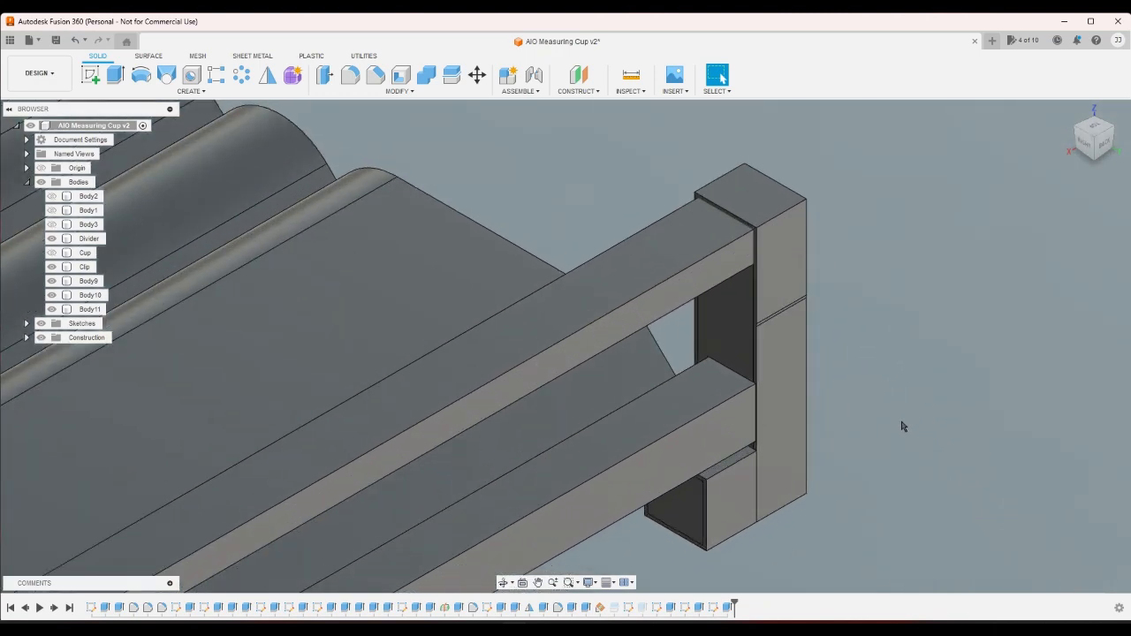
scroll(901, 433, "down", 6)
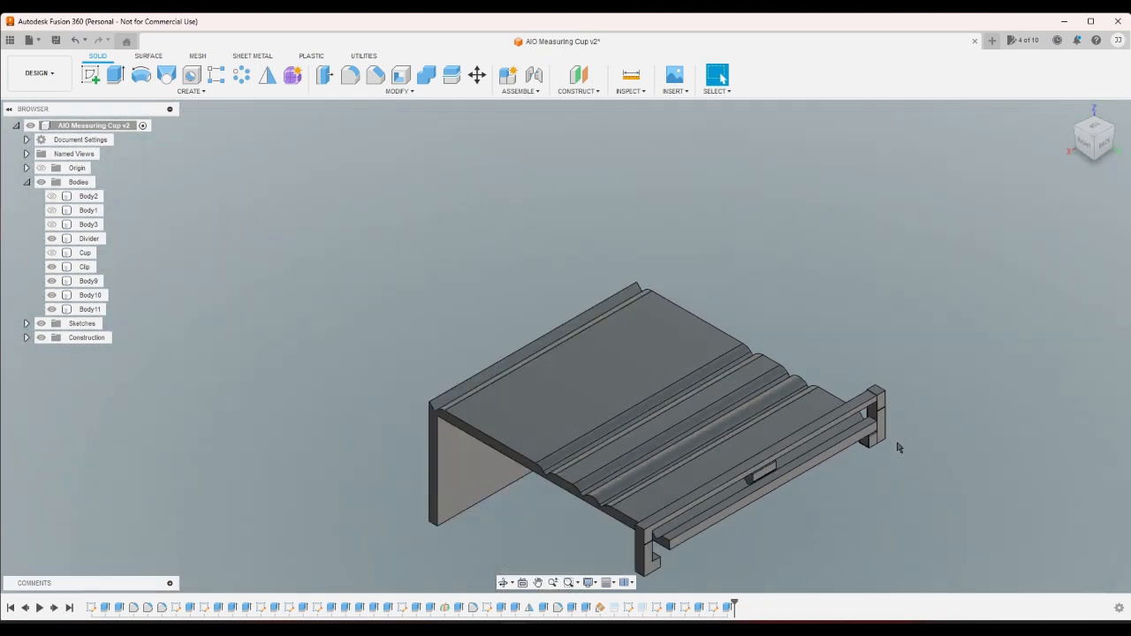
scroll(887, 430, "up", 5)
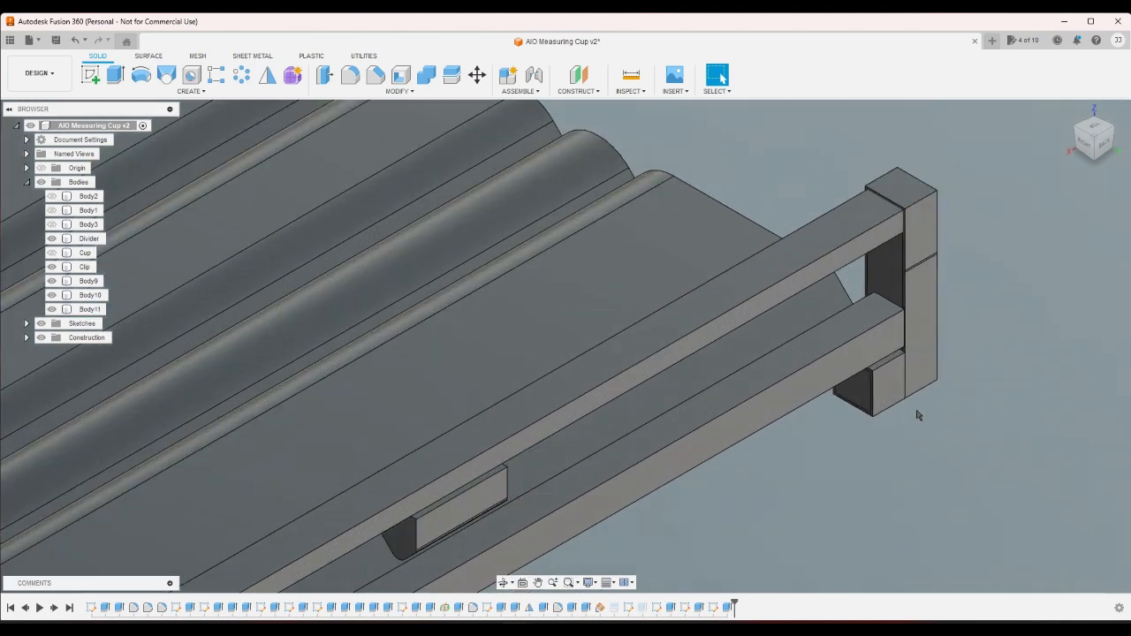
scroll(859, 485, "down", 2)
scroll(859, 485, "down", 3)
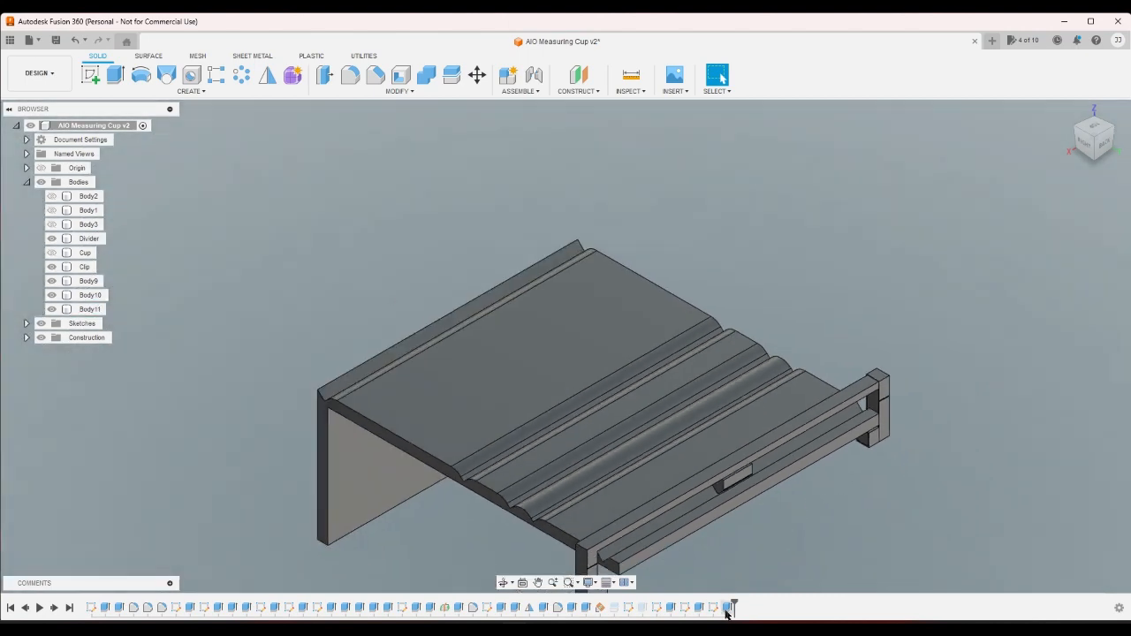
scroll(898, 427, "up", 3)
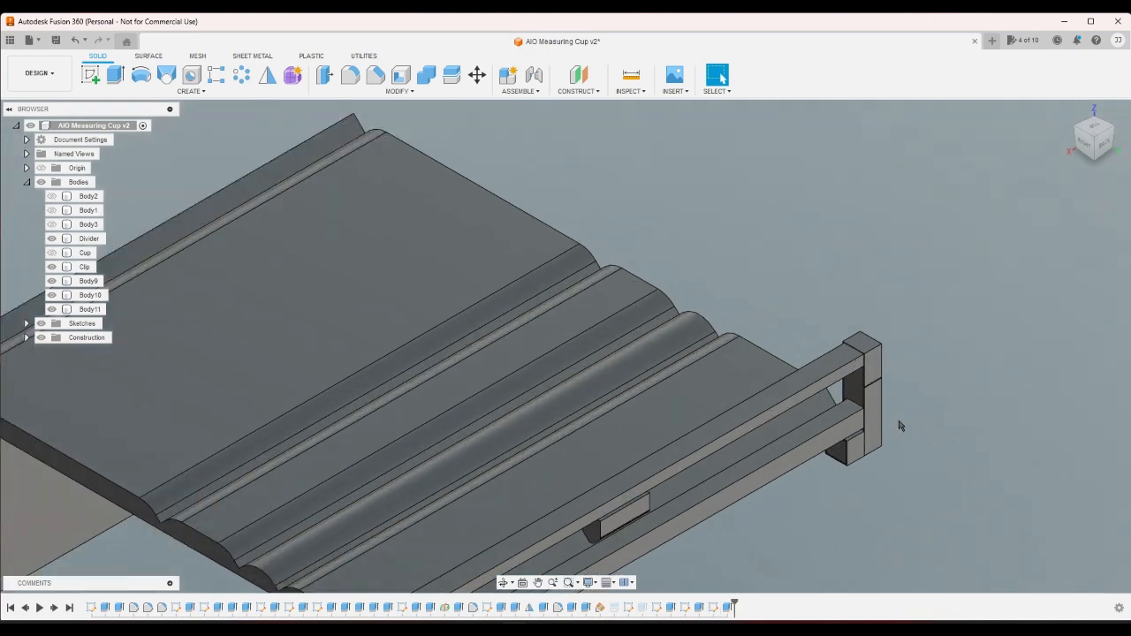
scroll(889, 450, "down", 3)
scroll(875, 403, "up", 1)
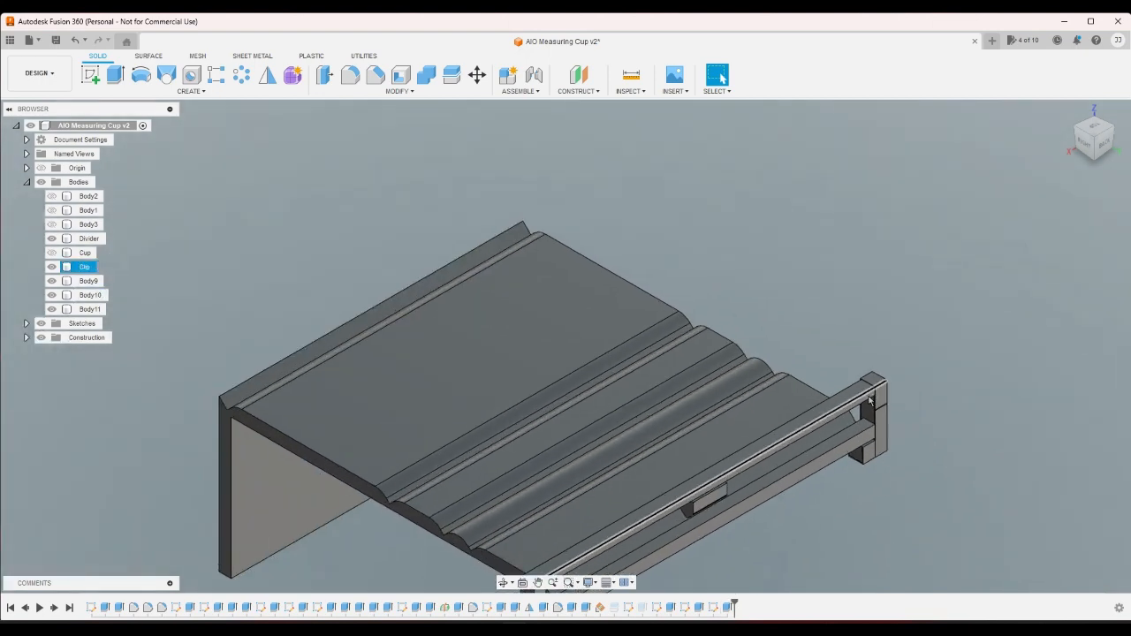
scroll(869, 400, "up", 2)
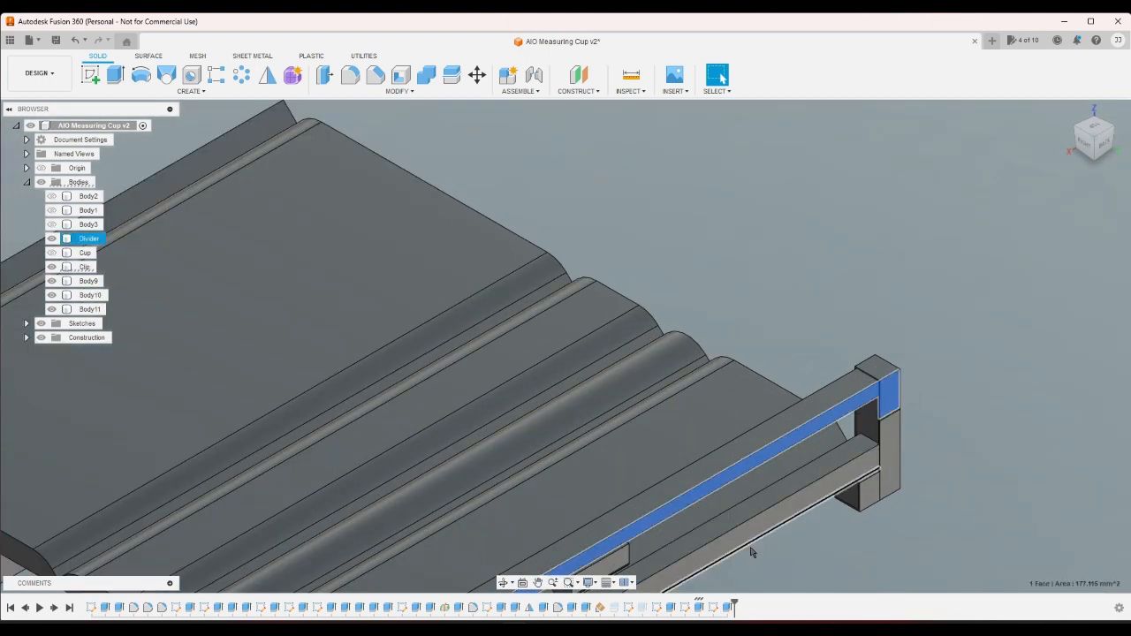
Inspect the settings of the 93 mm cut extrude on the clip and hide the Divider body.
double_click(699, 608)
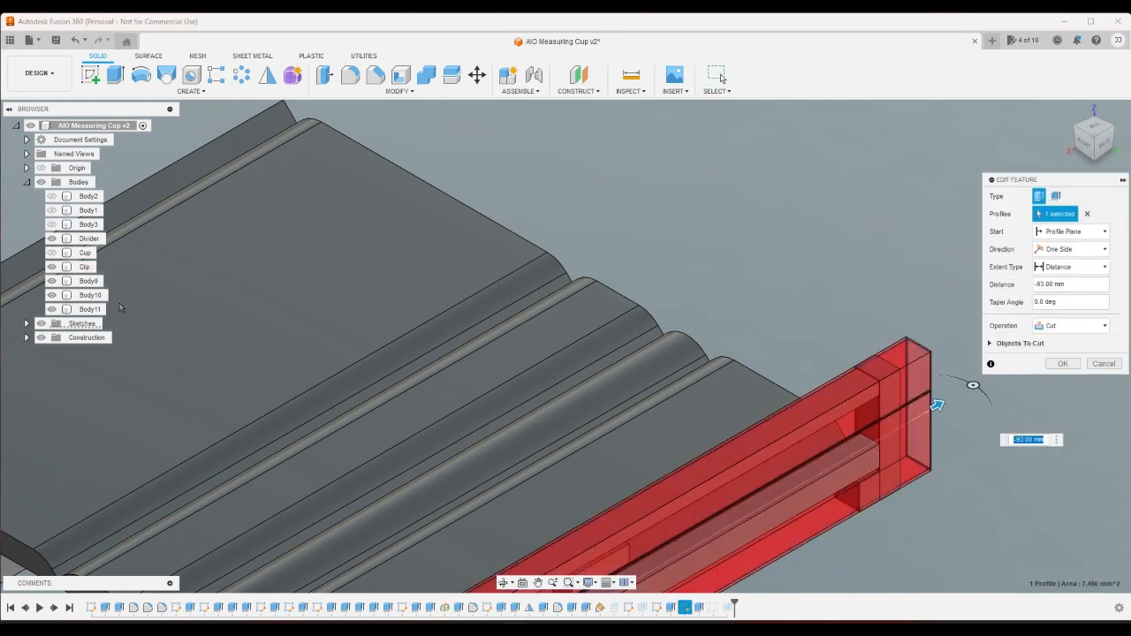
left_click(52, 239)
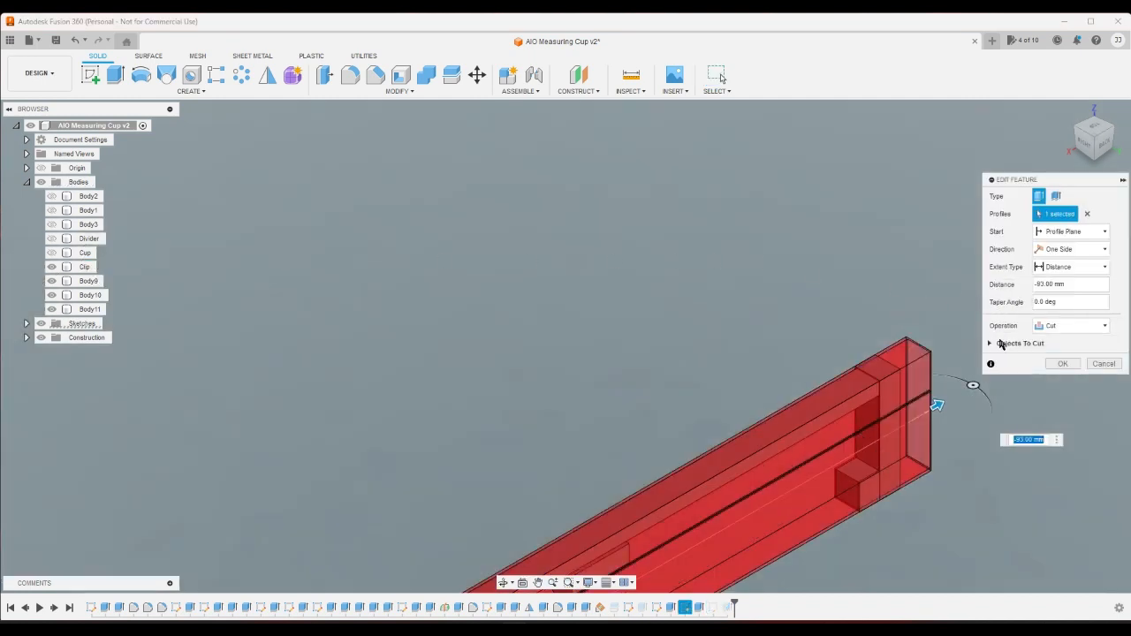
left_click(1060, 365)
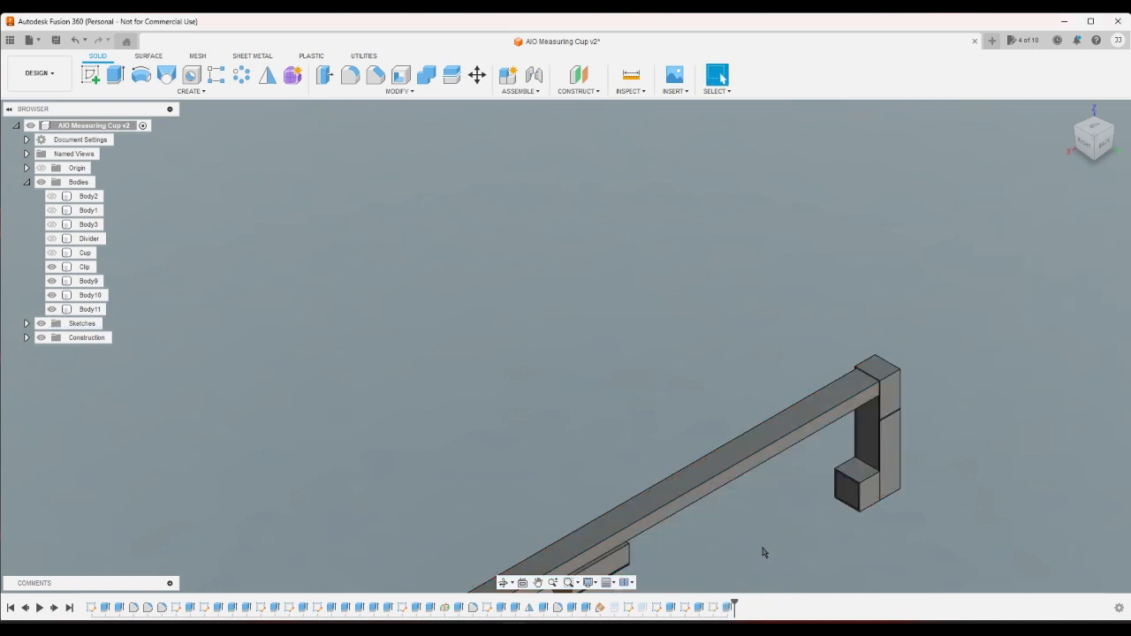
key("ctrl+z")
key("ctrl+y")
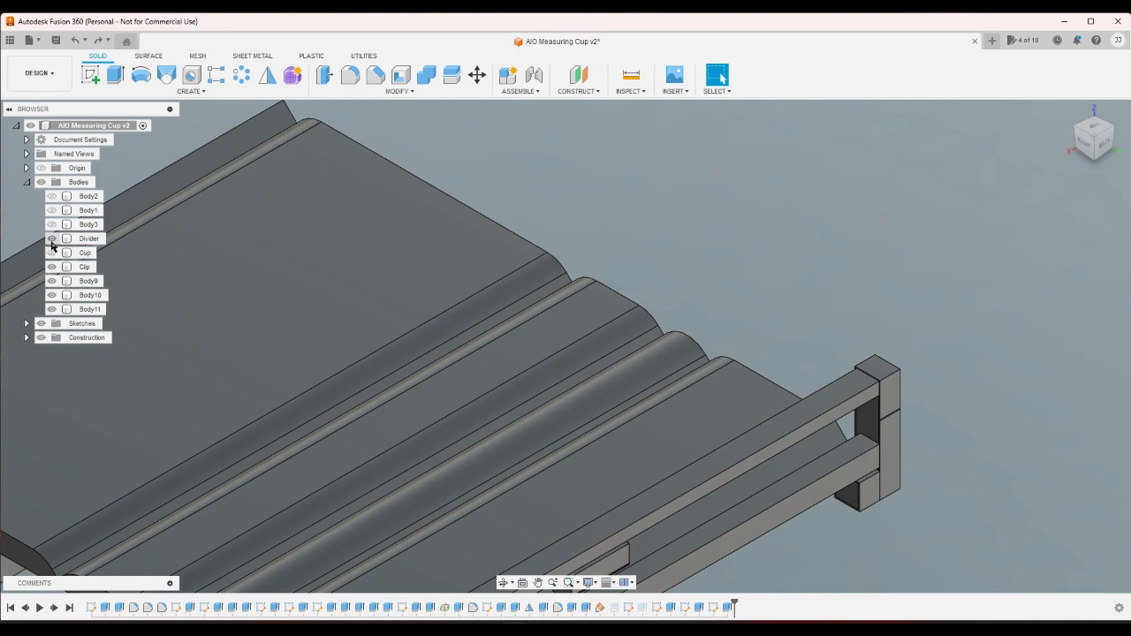
Inspect the profiles and settings of the 6 mm cut extrude at the clip's end.
left_click(670, 608)
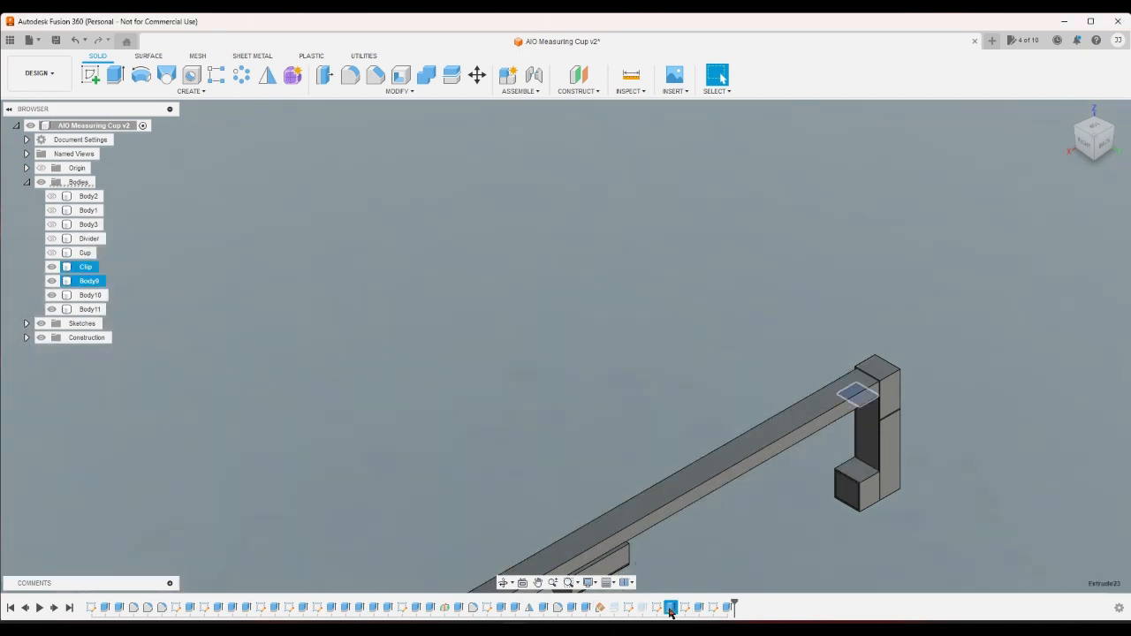
double_click(670, 608)
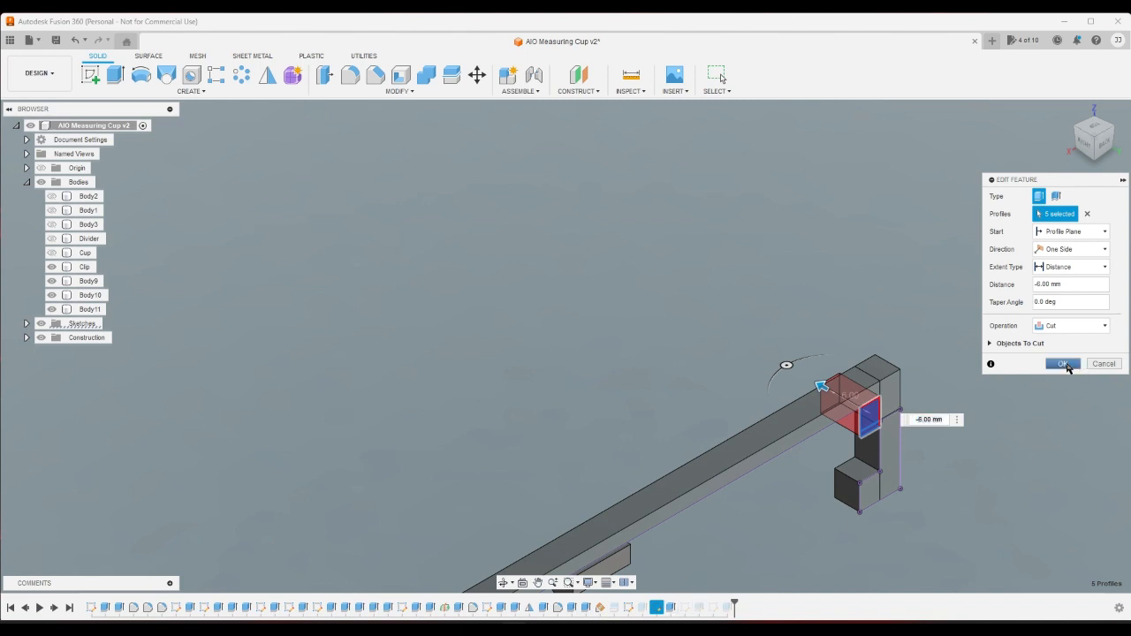
left_click(1065, 363)
Locate the profile of Sketch11 at the end of the clip.
left_click(682, 611)
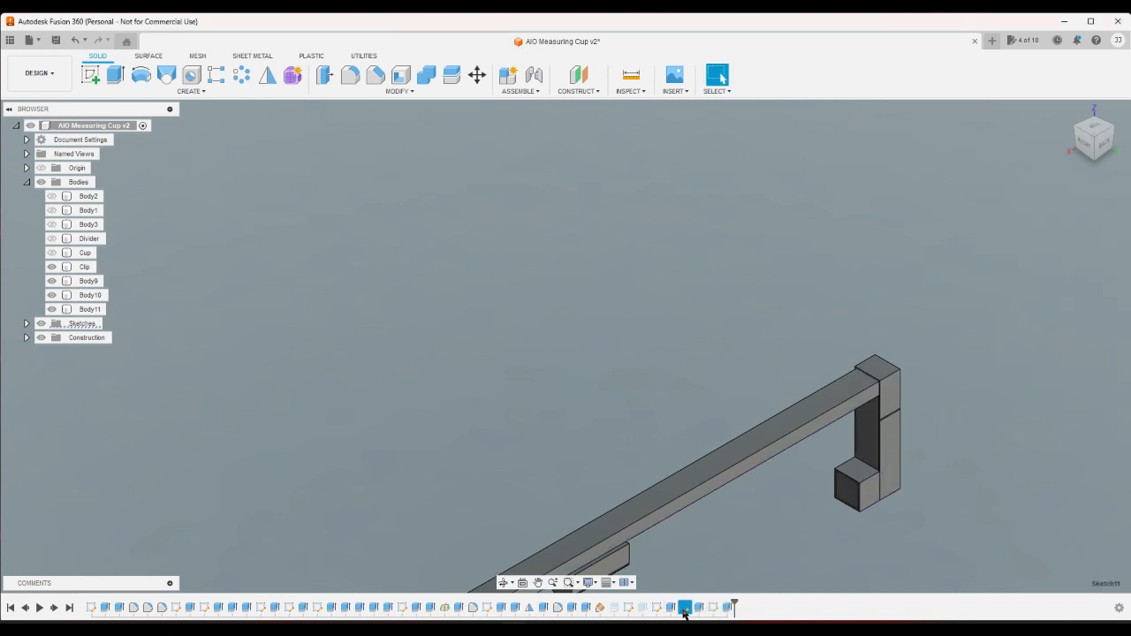
scroll(990, 314, "down", 5)
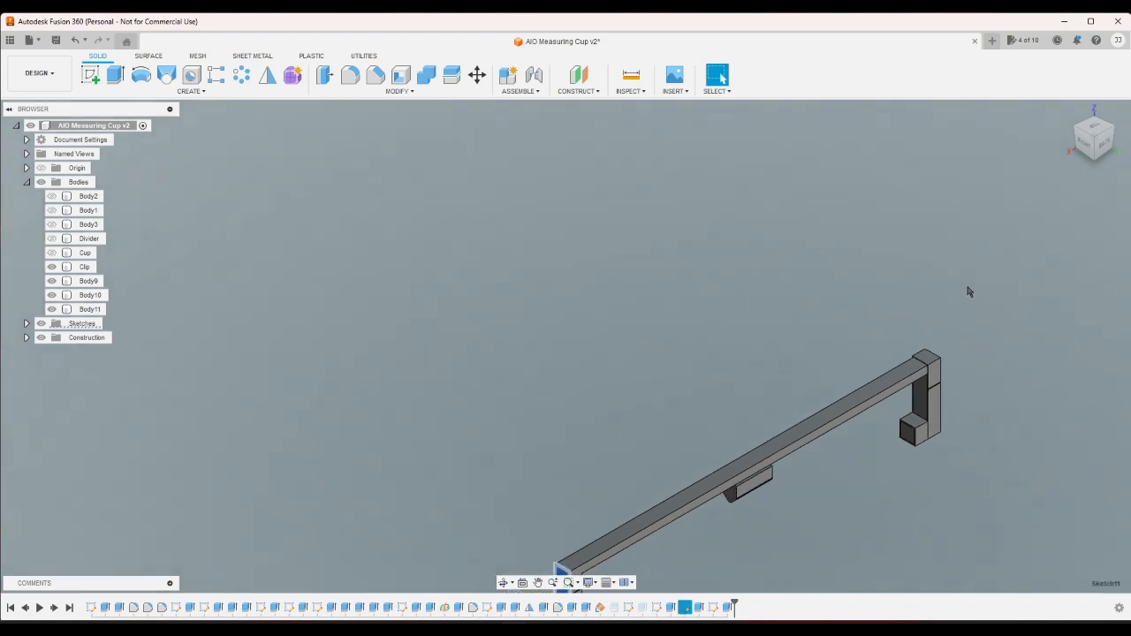
scroll(800, 506, "up", 2)
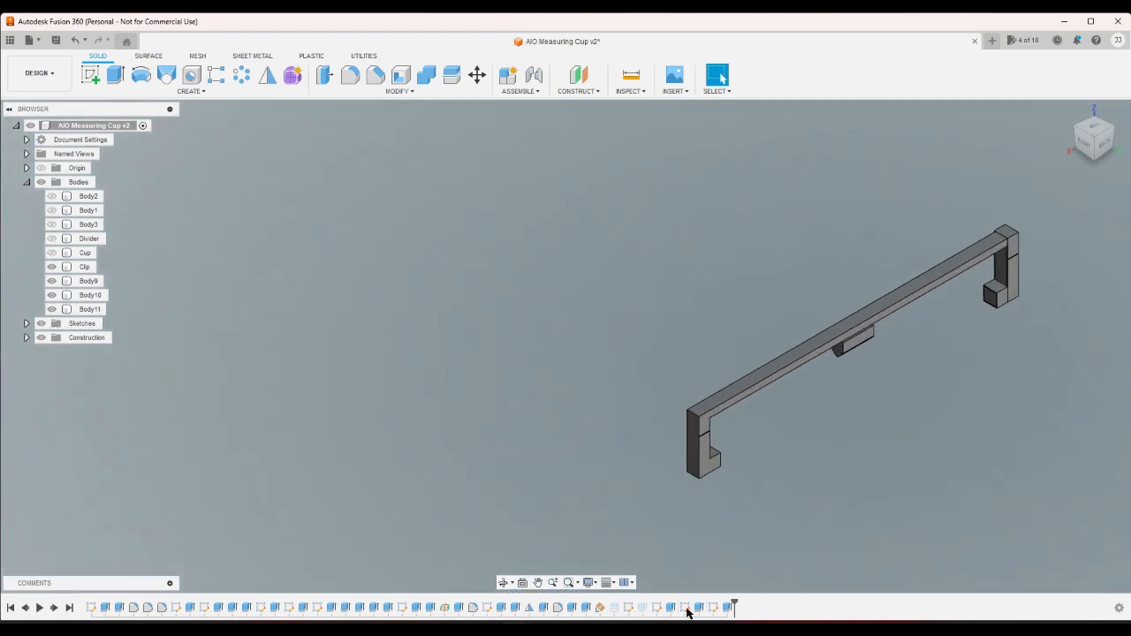
Inspect the inset rectangle and its offset dimension in the profile sketch at the clip's end.
double_click(688, 612)
scroll(844, 233, "up", 5)
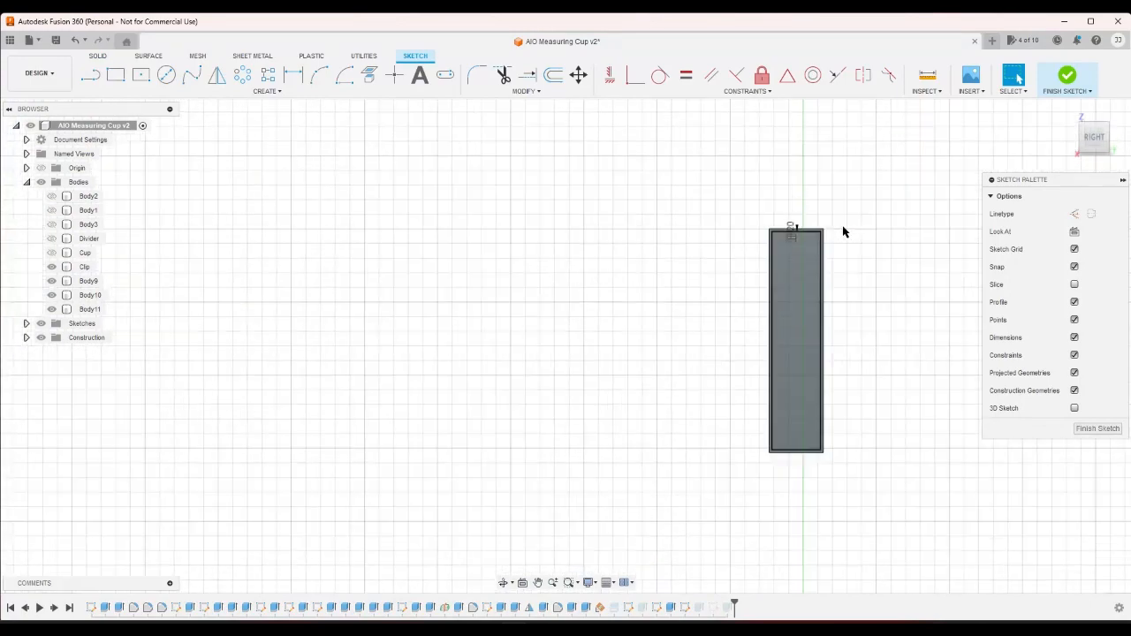
scroll(840, 234, "up", 5)
scroll(639, 207, "up", 4)
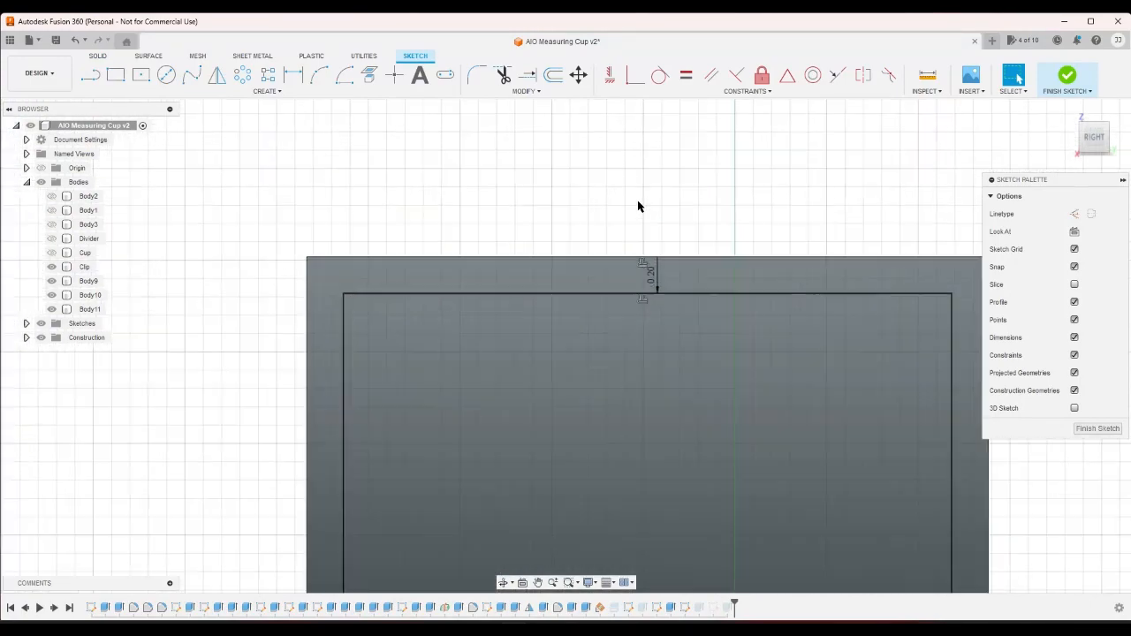
scroll(637, 199, "down", 3)
left_click(1068, 76)
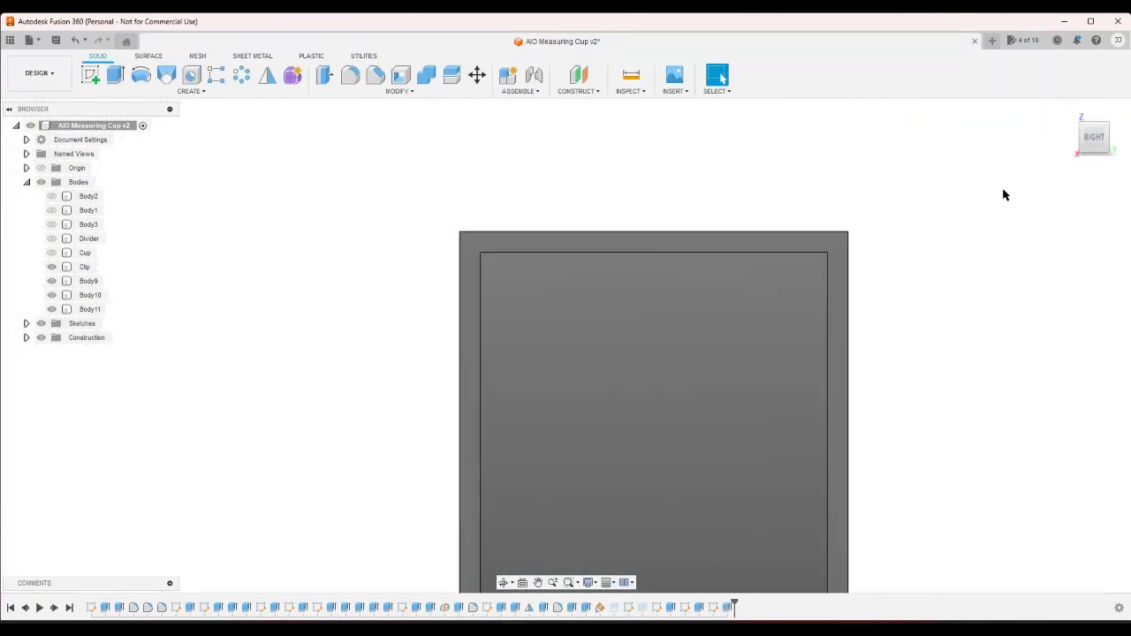
Inspect the settings of the two-sided, to-object cut extrude running between the clip's end hooks.
double_click(715, 608)
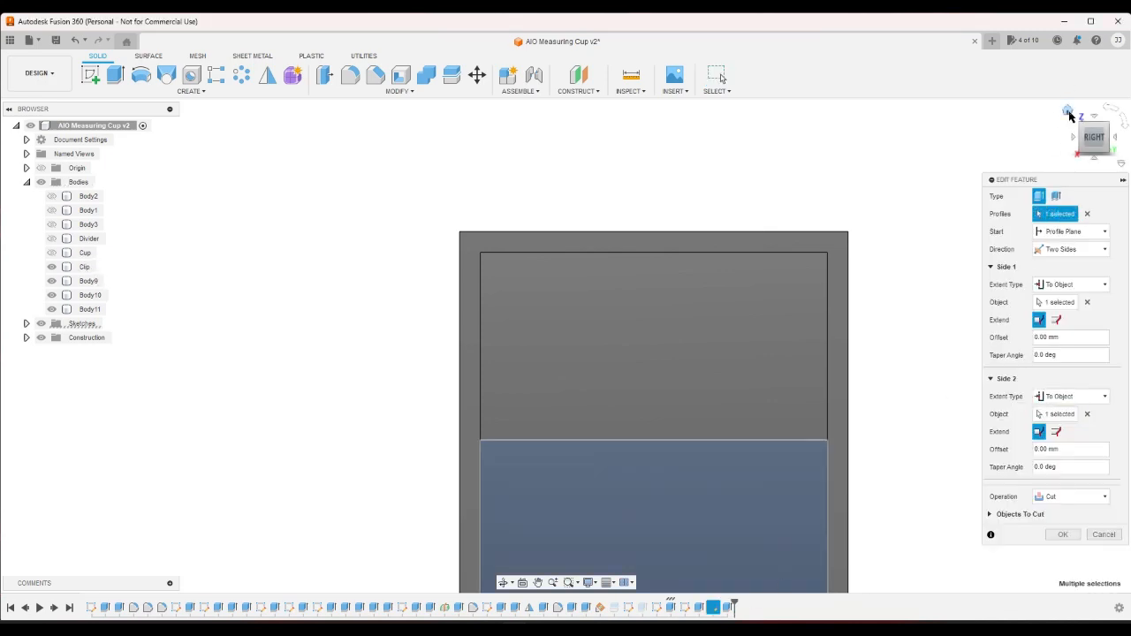
left_click(1067, 111)
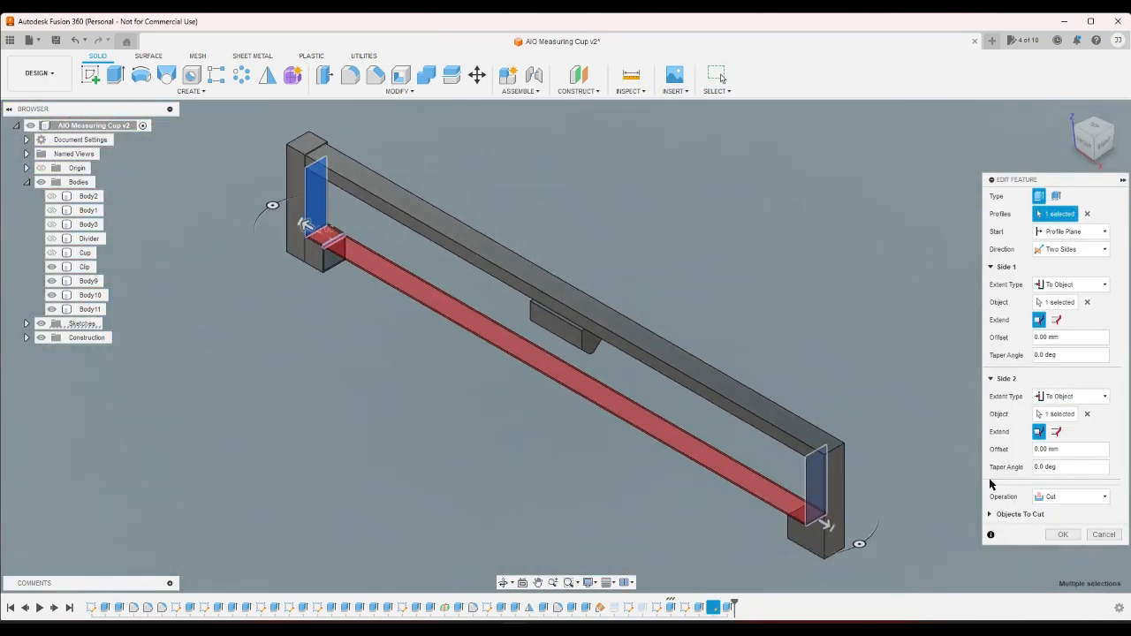
left_click(1062, 534)
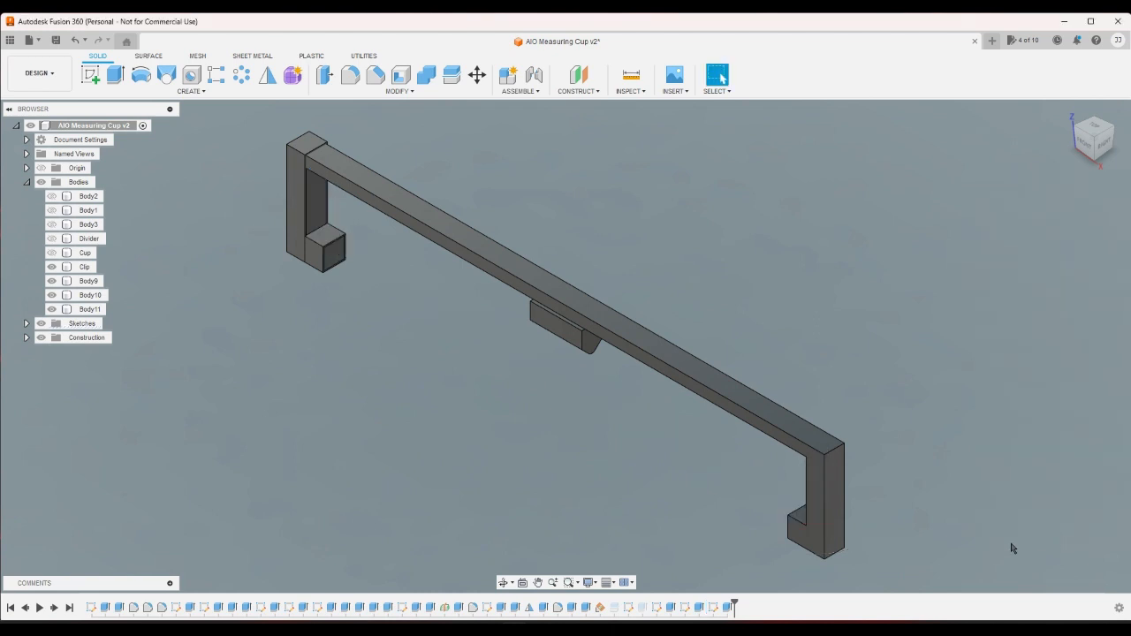
Inspect the outer ring profile used by the 93 mm cut extrude at the clip's end.
double_click(685, 607)
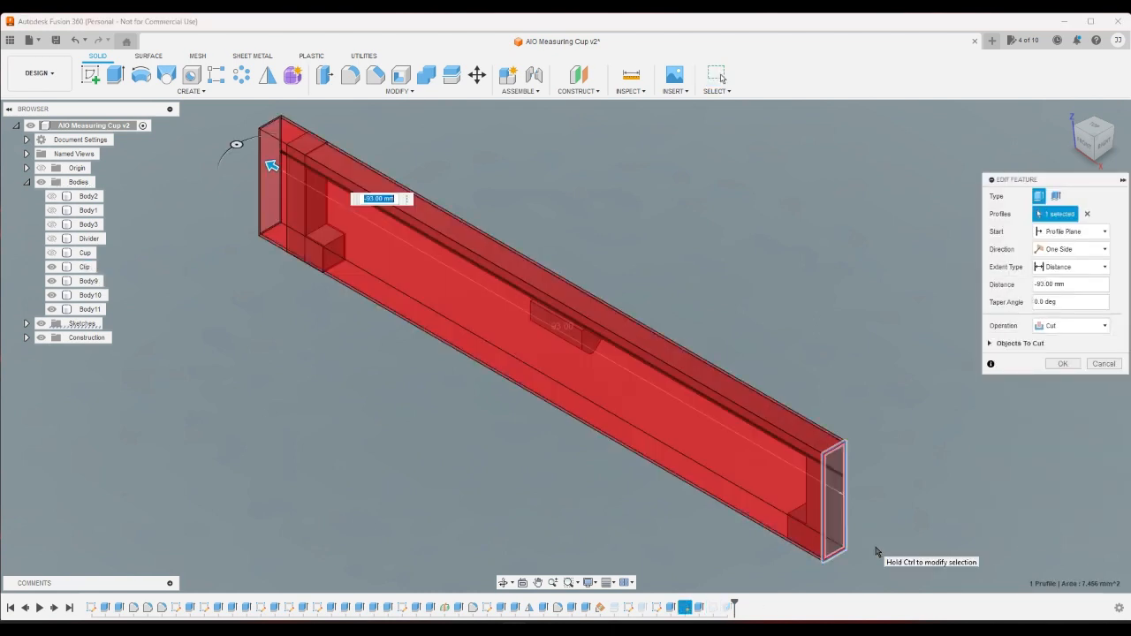
left_click(1111, 127)
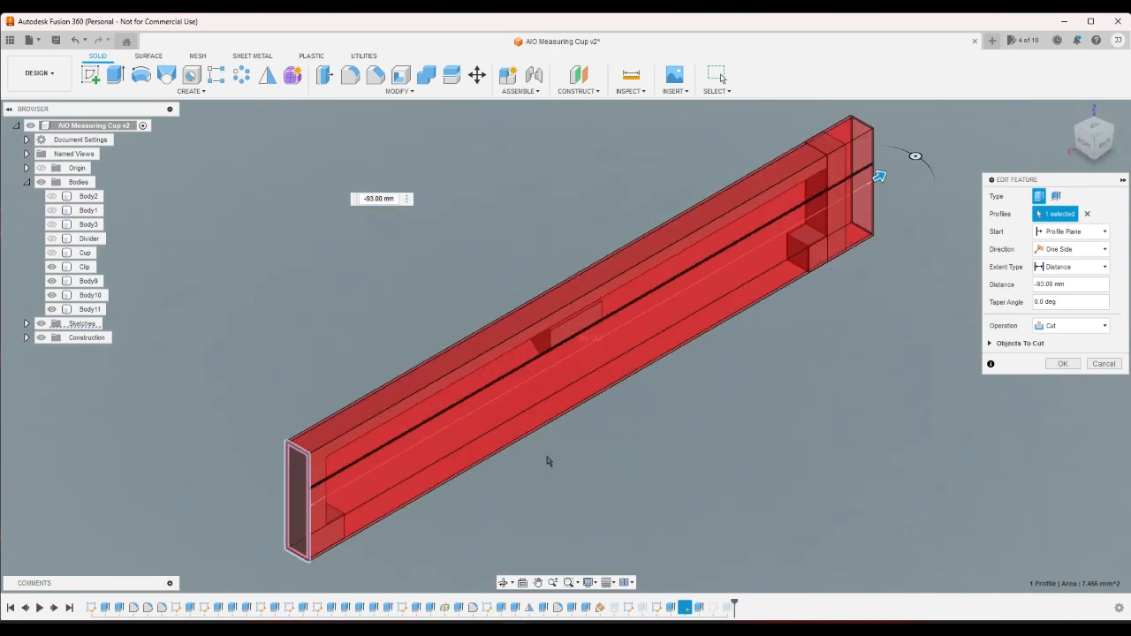
scroll(151, 450, "up", 6)
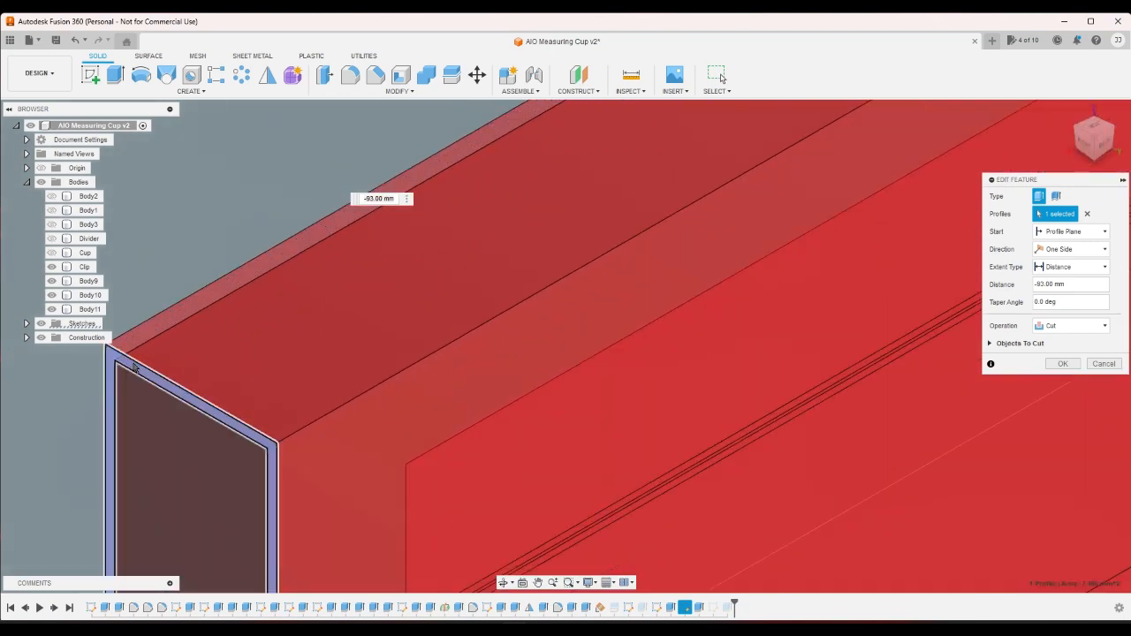
left_click(109, 396)
left_click(126, 363)
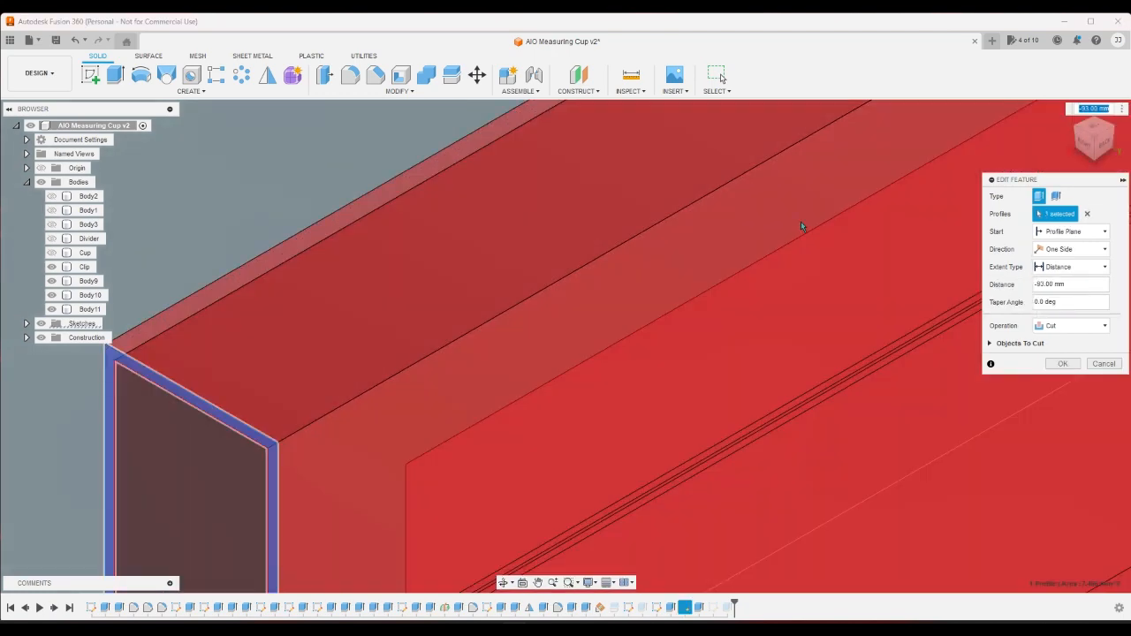
Examine the 93 mm cut's preview along the clip's upper bar and far end, and leave the feature without changes.
left_click(1067, 119)
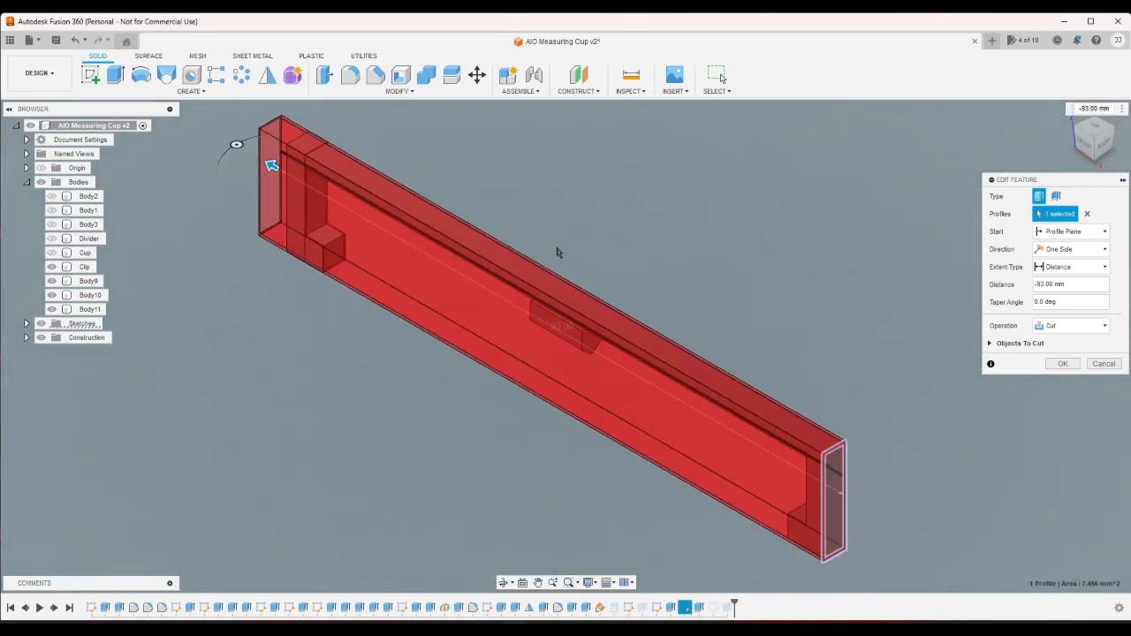
scroll(530, 234, "up", 3)
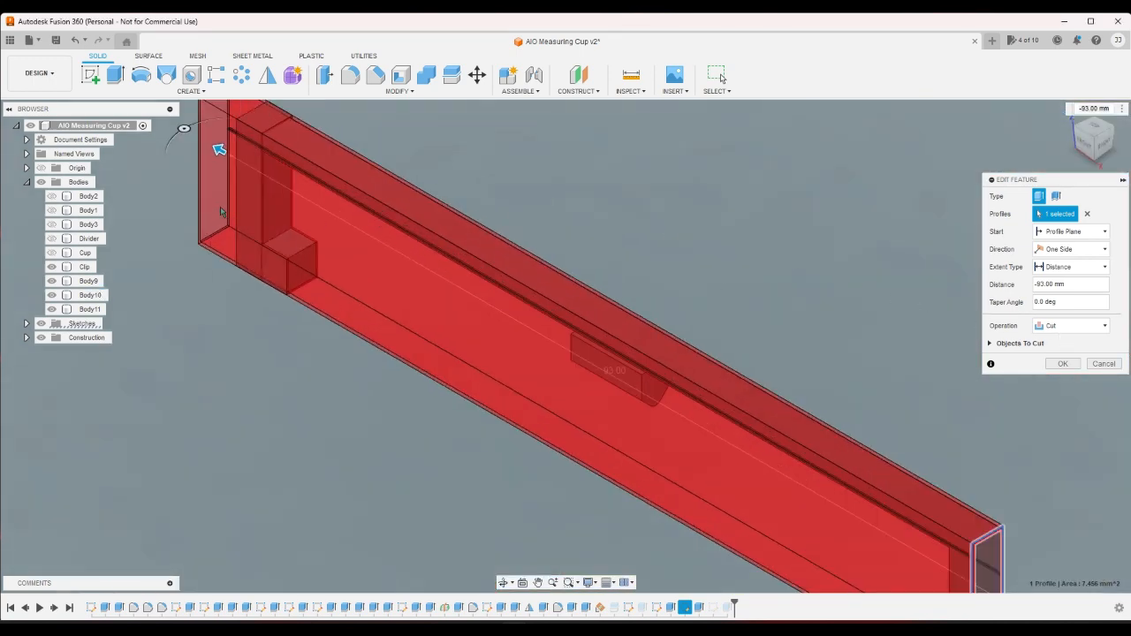
scroll(217, 208, "down", 1)
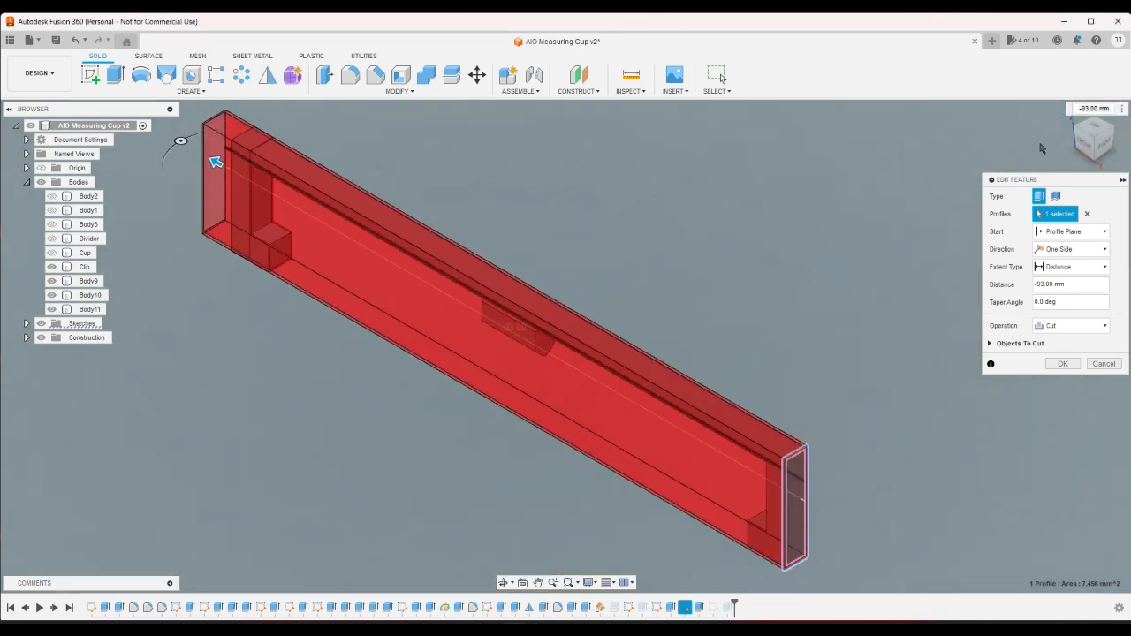
left_click(1087, 138)
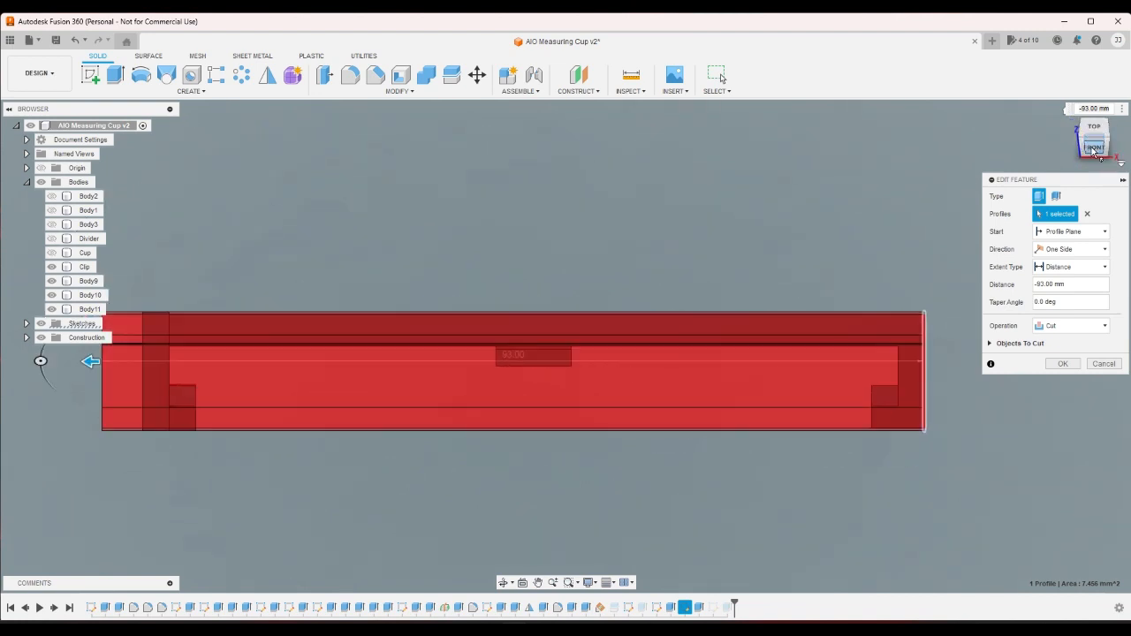
scroll(128, 294, "up", 6)
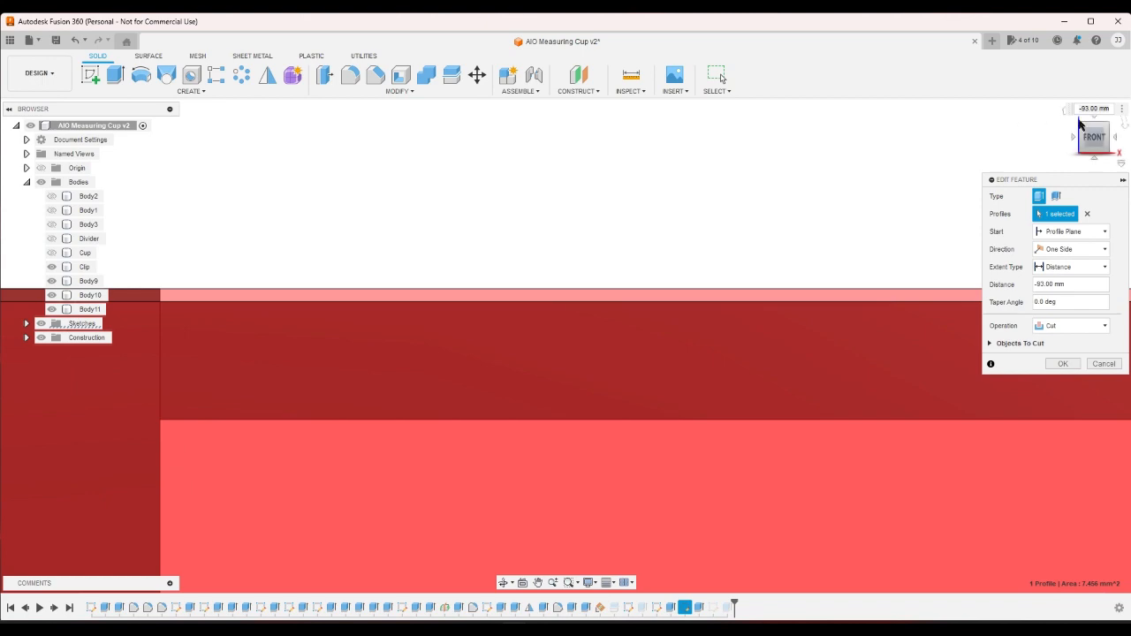
left_click(1079, 122)
scroll(817, 141, "down", 4)
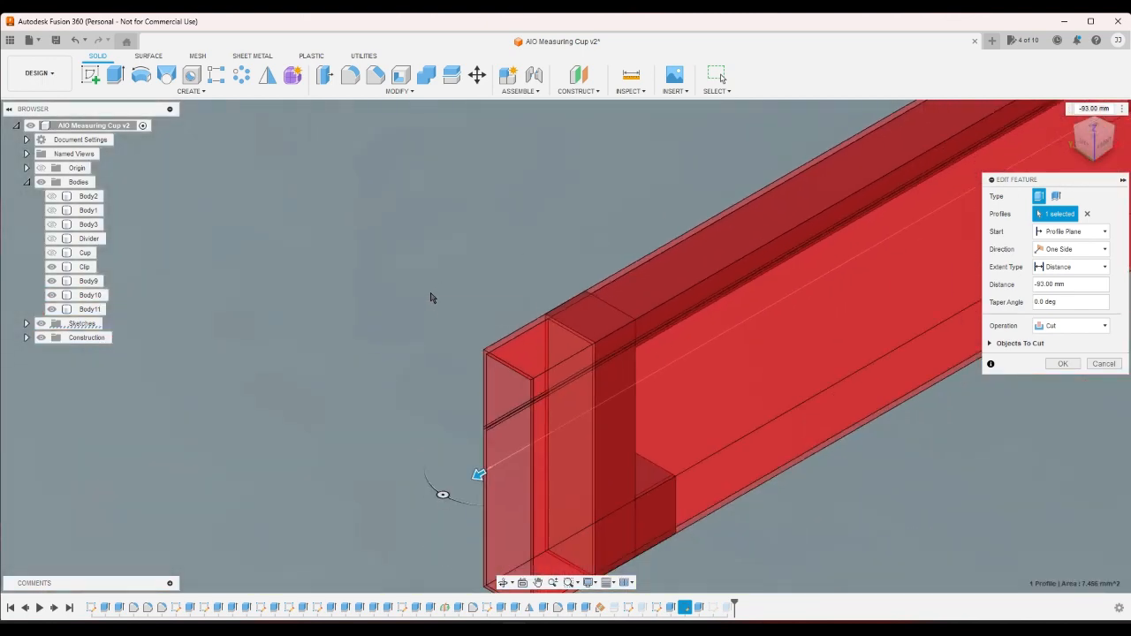
left_click(1092, 368)
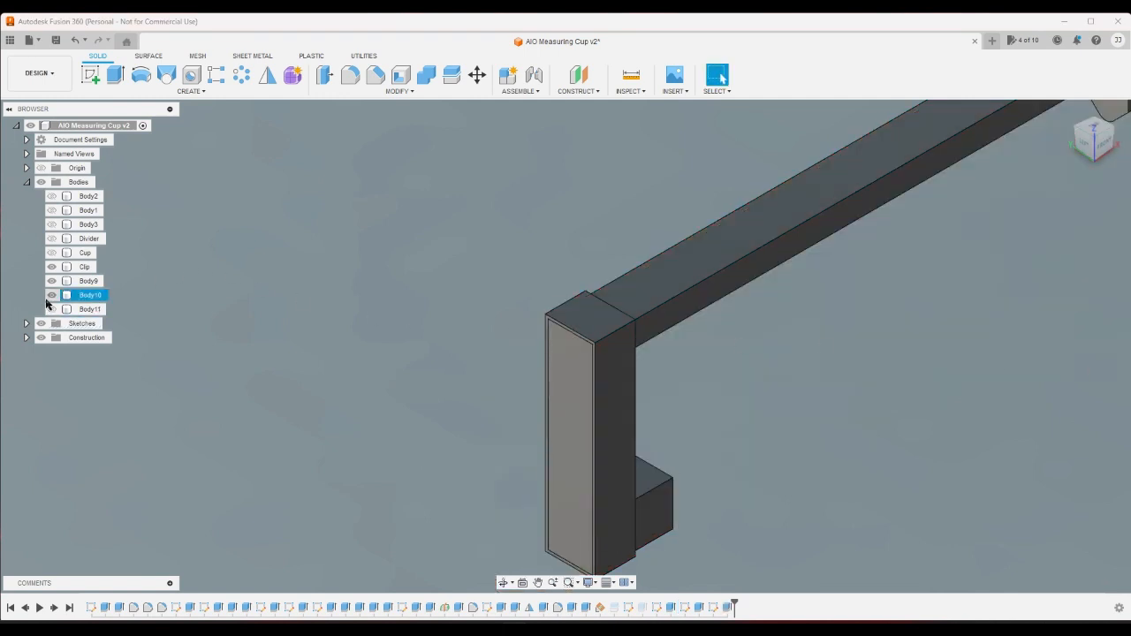
Hide Body10 and toggle Body9's visibility to identify it, leaving Body9 shown with the clip.
left_click(51, 296)
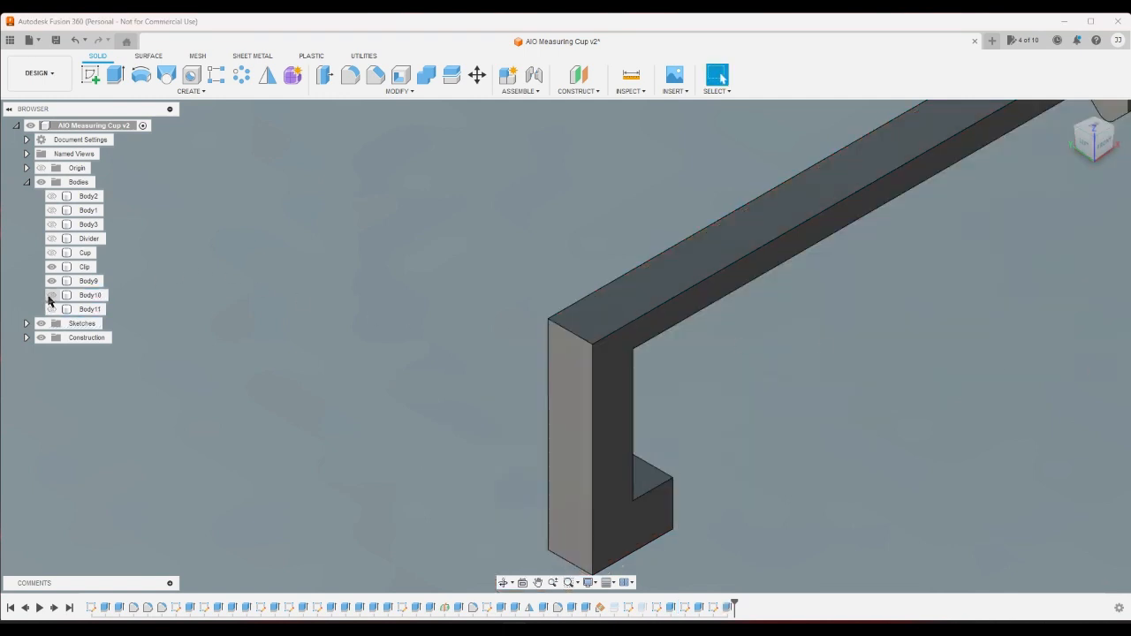
left_click(1068, 111)
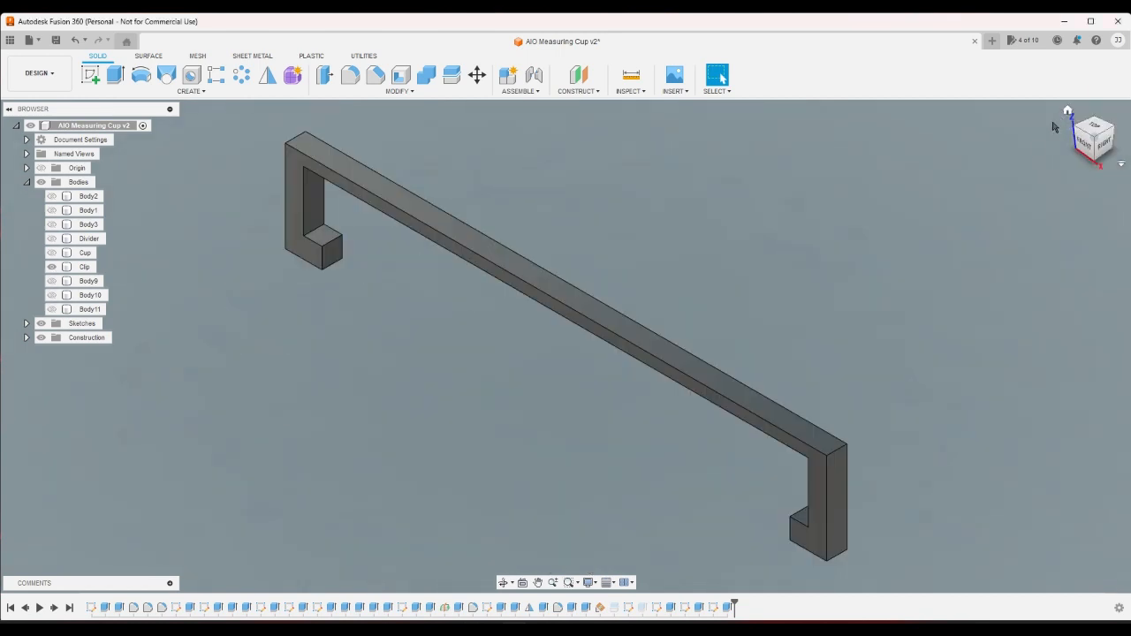
left_click(53, 281)
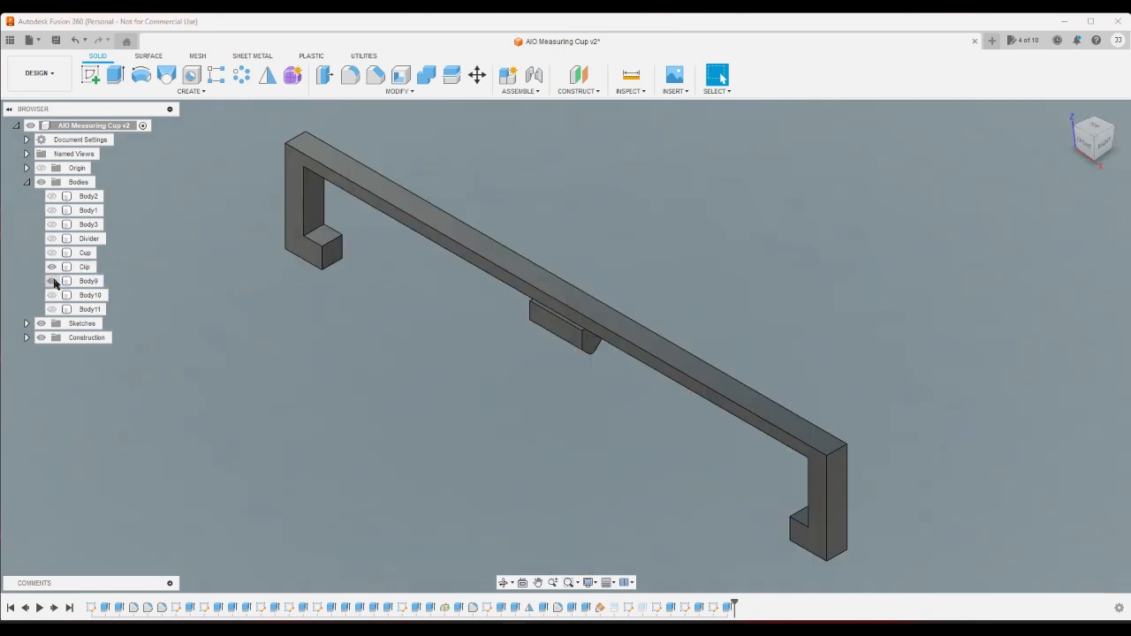
left_click(52, 281)
left_click(53, 281)
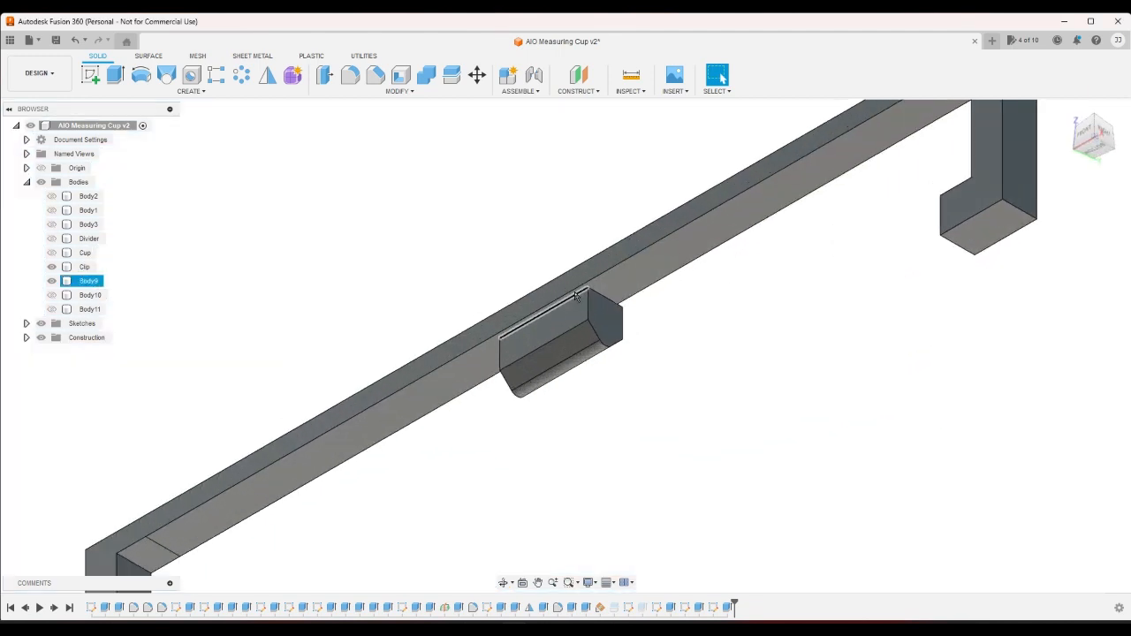
Inspect the to-object cut extrude that forms the underside face of the clip's bar above the center tab.
left_click(622, 297)
scroll(623, 380, "down", 5)
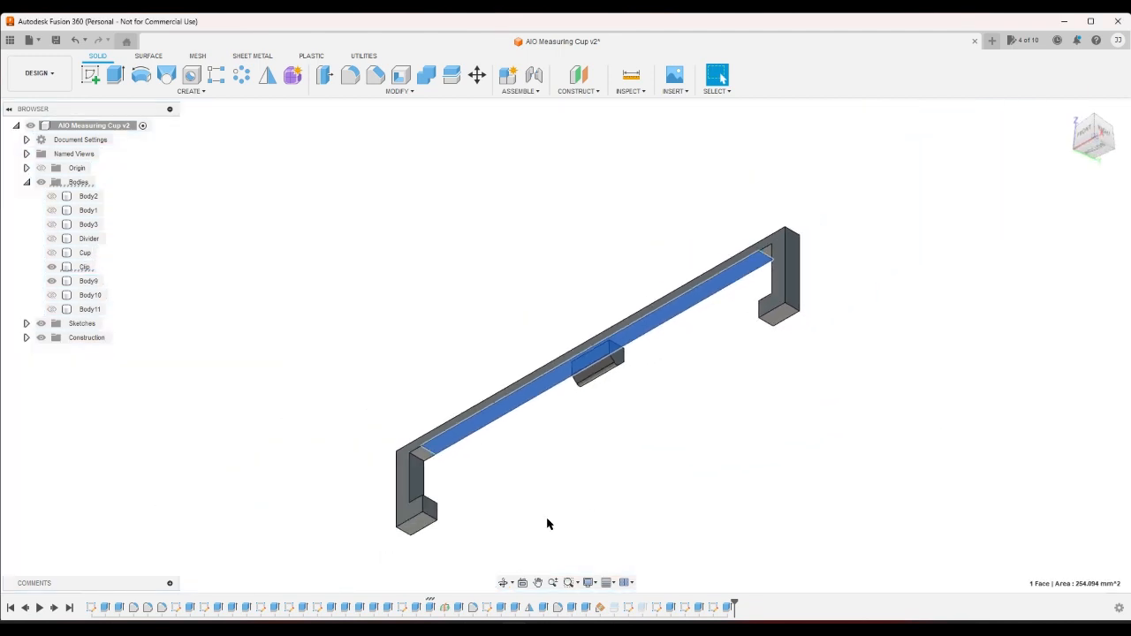
double_click(430, 608)
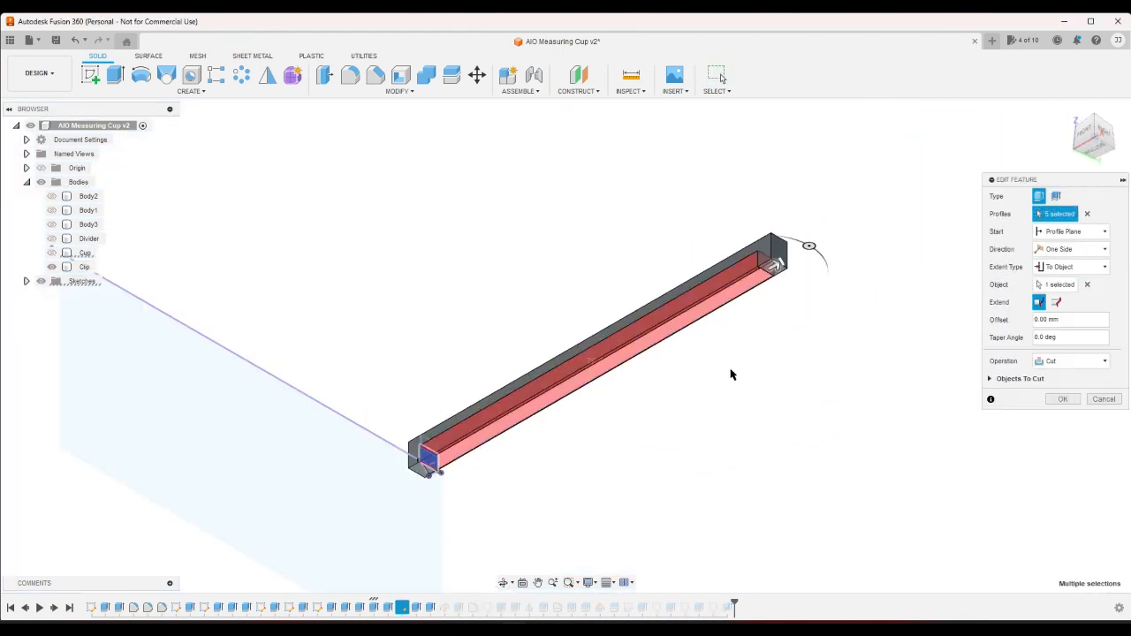
left_click(1068, 111)
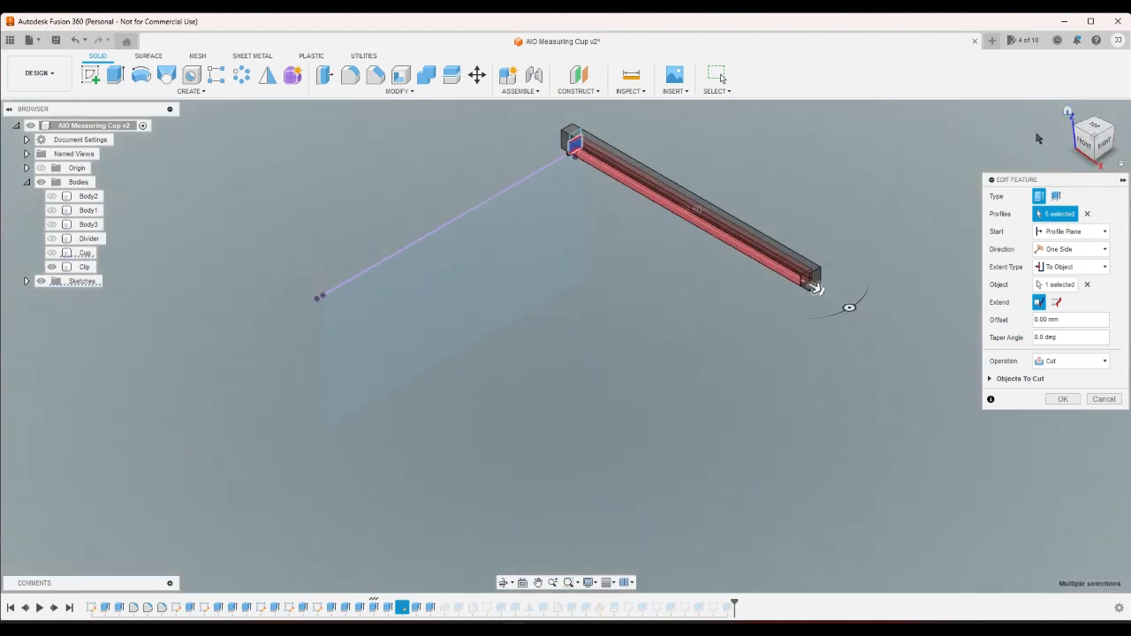
scroll(653, 160, "up", 5)
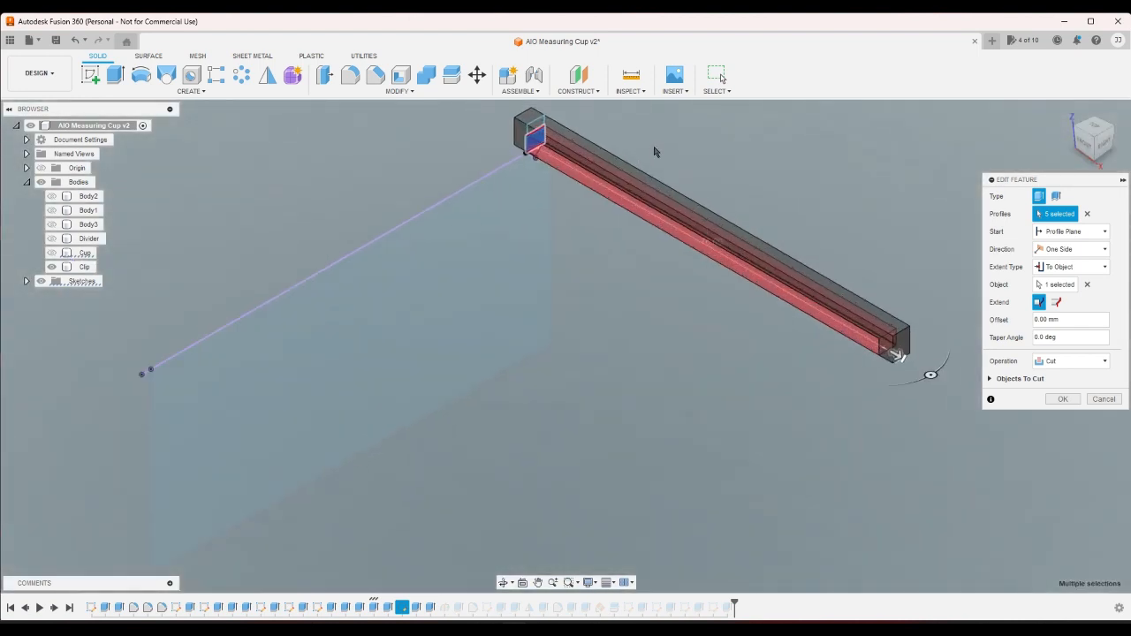
left_click(1064, 399)
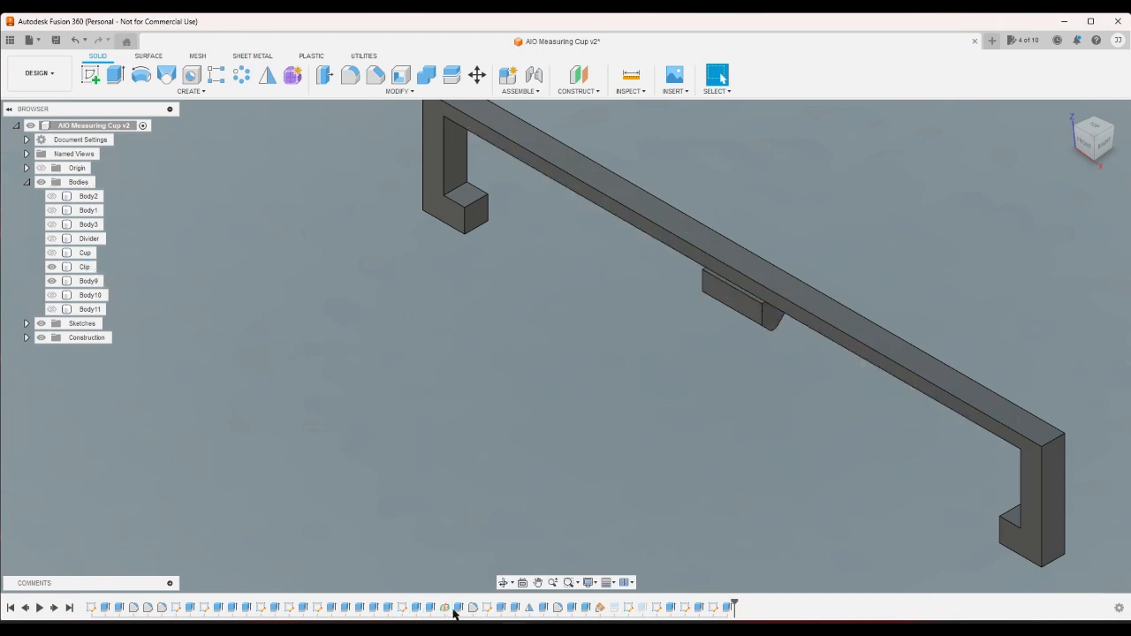
Add the upper profile region to the center tab's 8.50 mm symmetric join extrude to connect the tab to the bar.
double_click(456, 608)
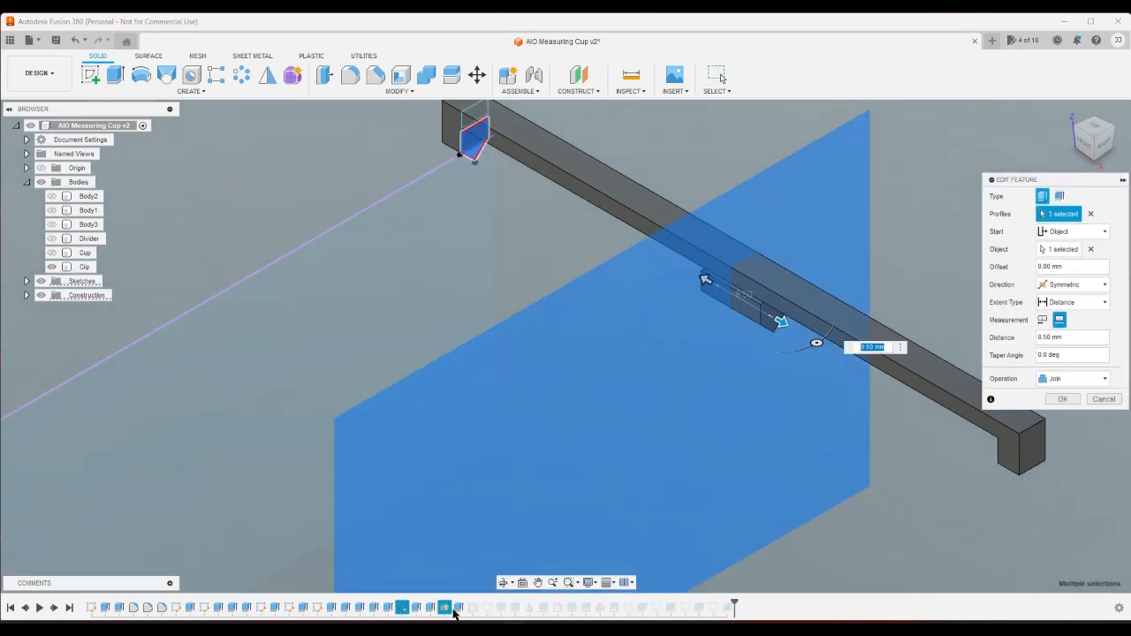
left_click(470, 131)
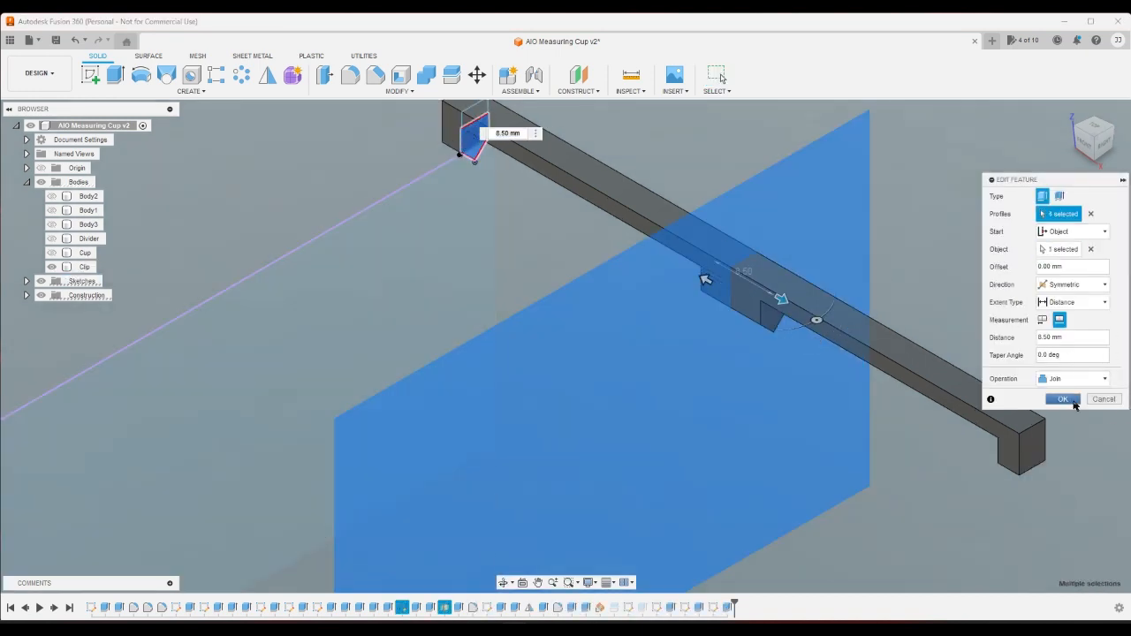
left_click(1065, 399)
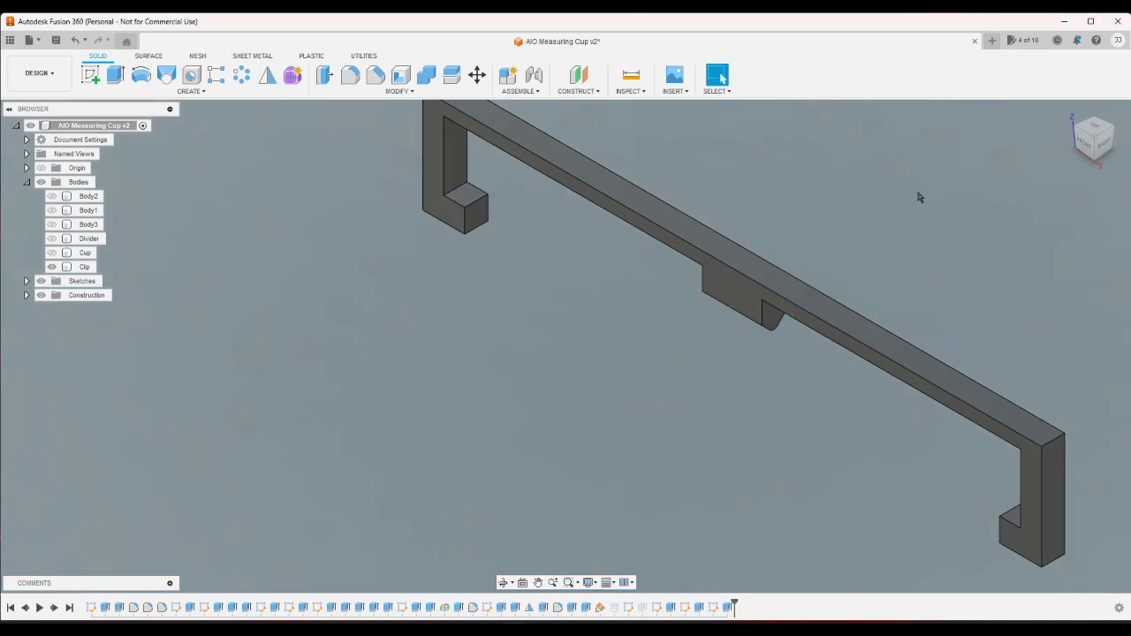
Show the Cup and Divider bodies and examine how the clip's tab and end hooks fit against them.
left_click(1087, 153)
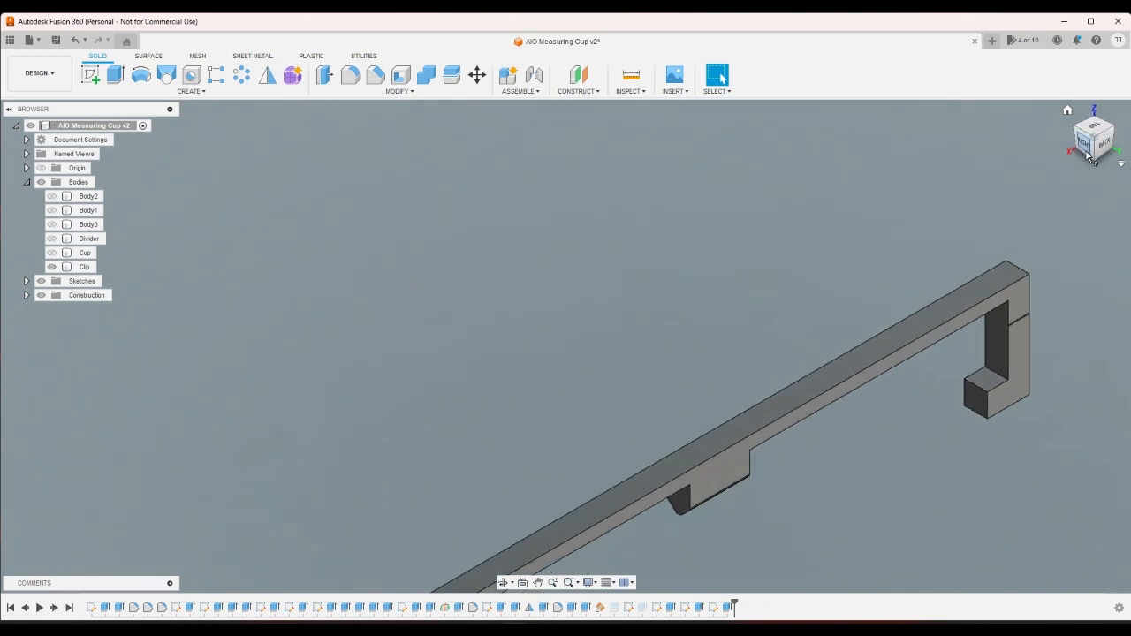
scroll(838, 219, "down", 5)
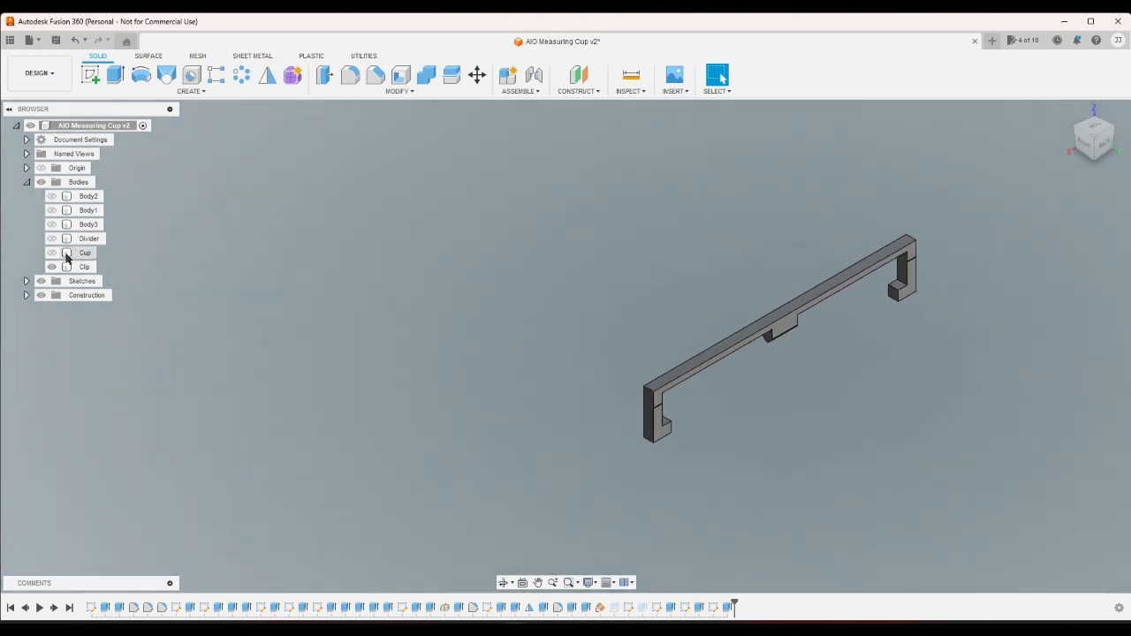
left_click(67, 255)
left_click(53, 254)
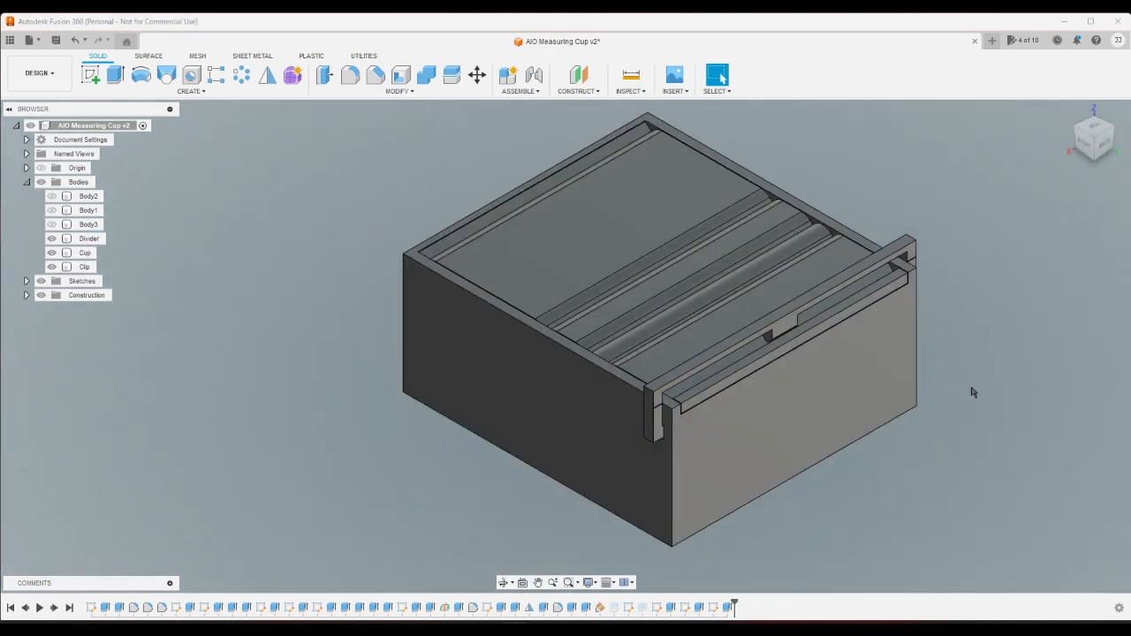
scroll(932, 292, "up", 5)
scroll(921, 239, "down", 2)
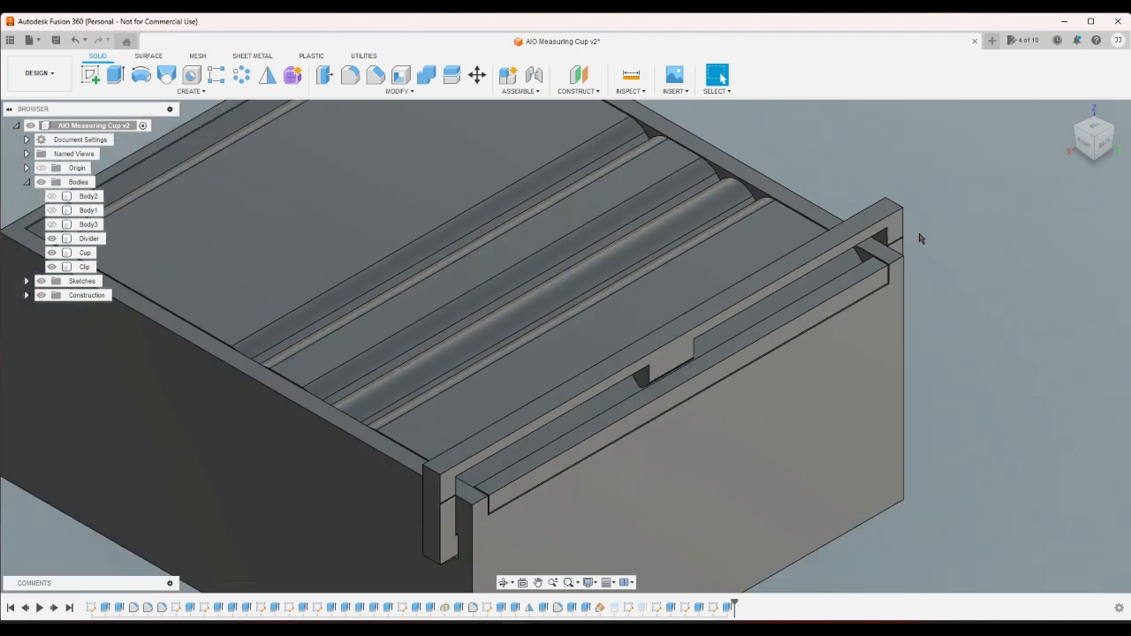
left_click(1087, 152)
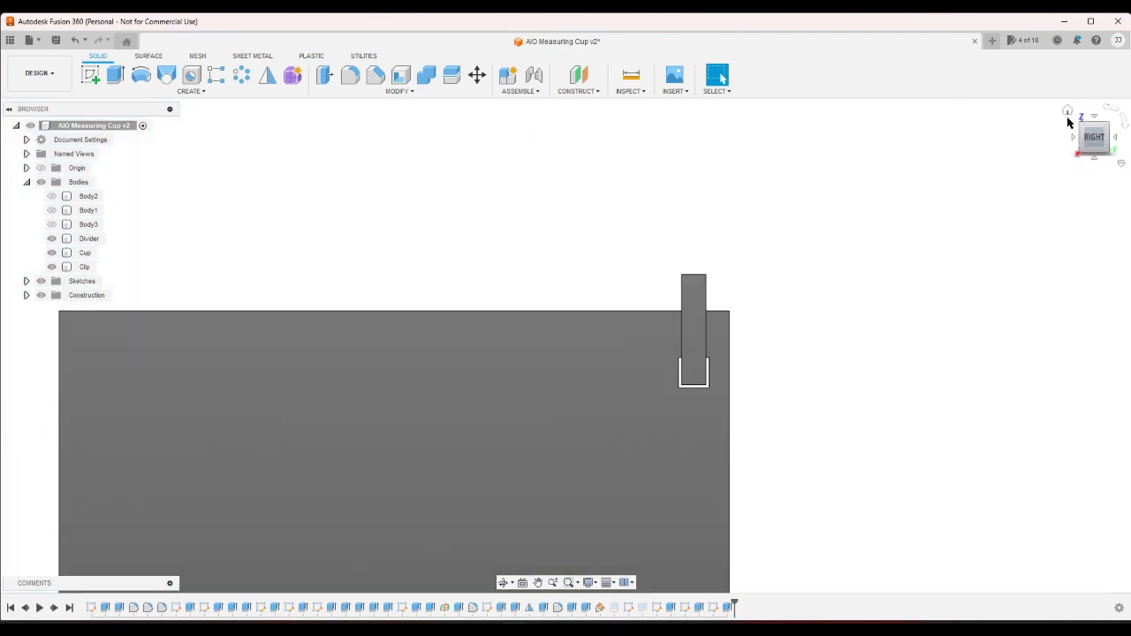
left_click(1068, 116)
scroll(699, 221, "up", 10)
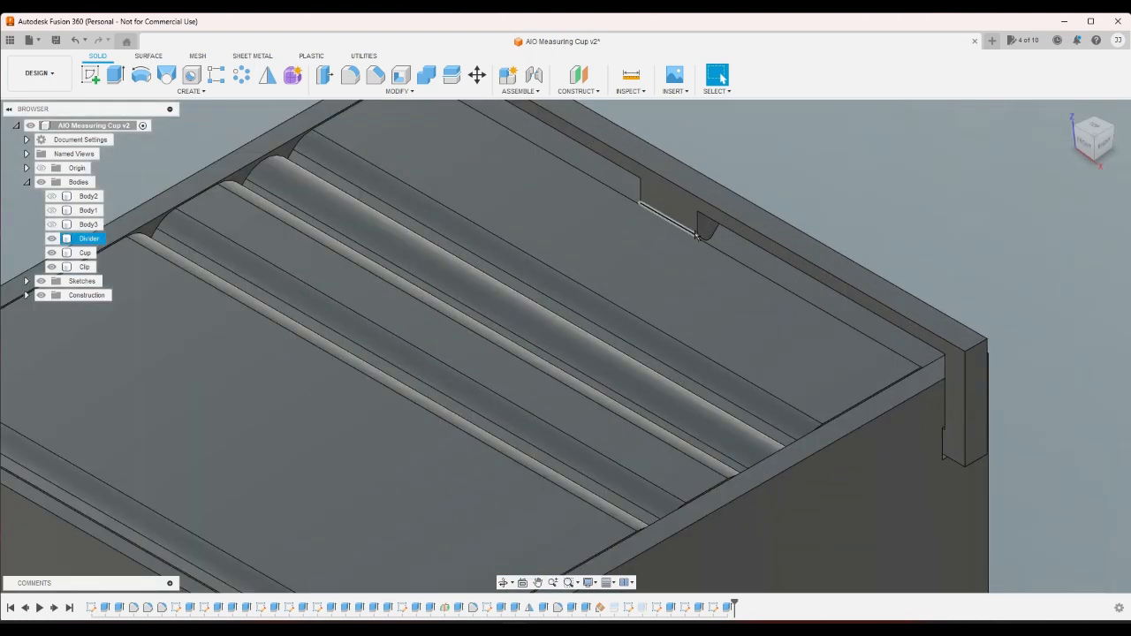
Examine up close where the clip's center tab meets the Divider's top surface.
scroll(704, 239, "up", 4)
scroll(704, 236, "down", 4)
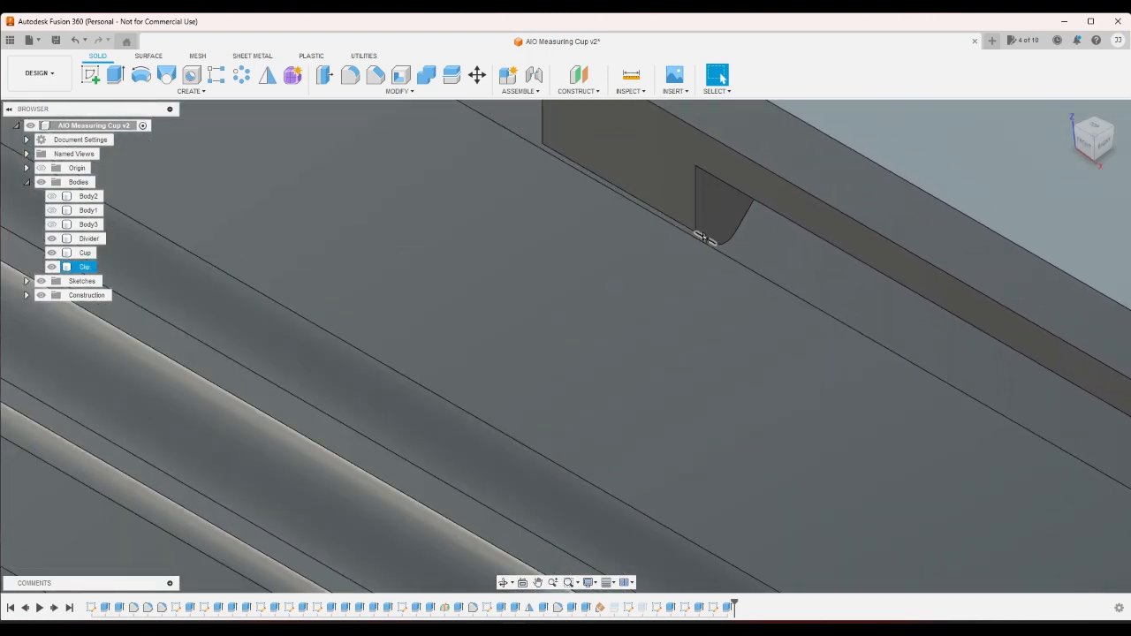
scroll(703, 234, "down", 4)
scroll(701, 228, "up", 2)
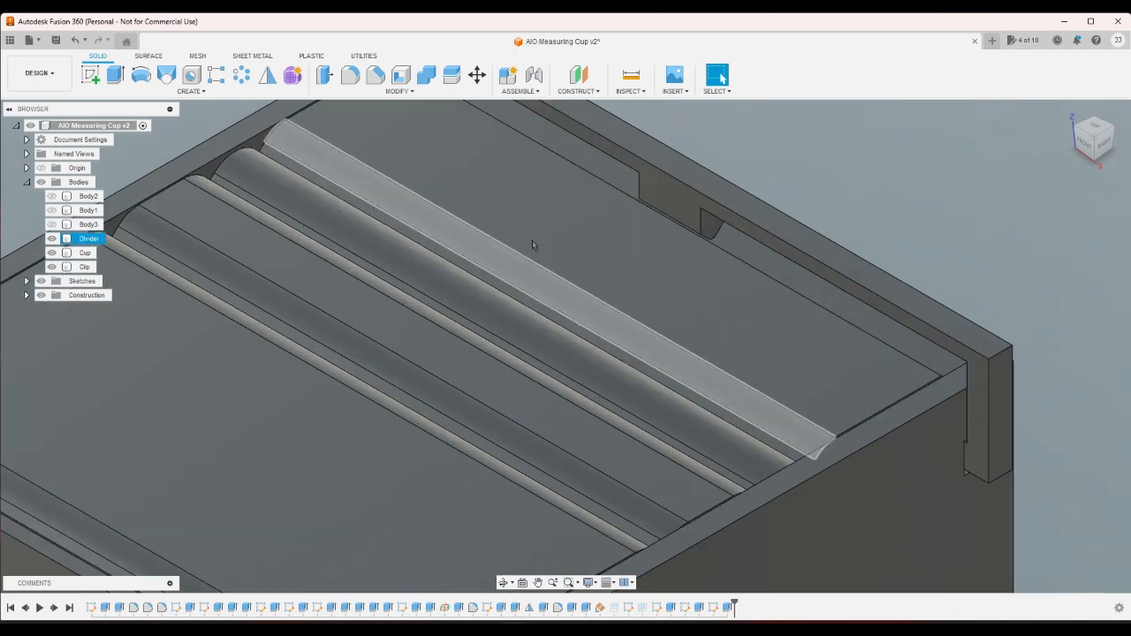
scroll(682, 235, "up", 3)
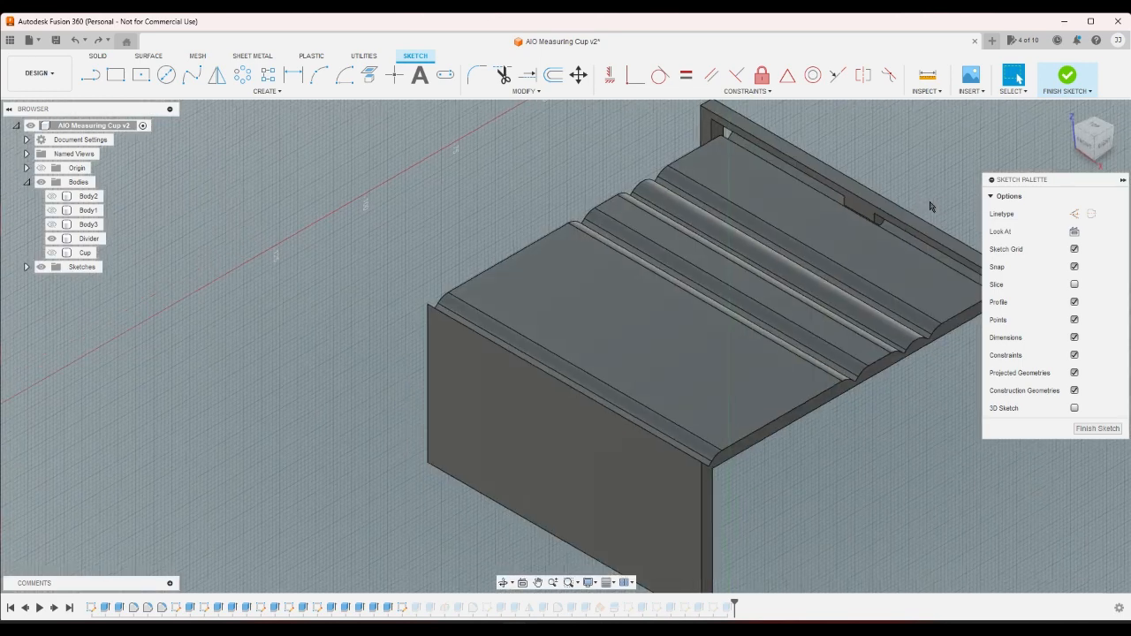
scroll(1006, 201, "up", 3)
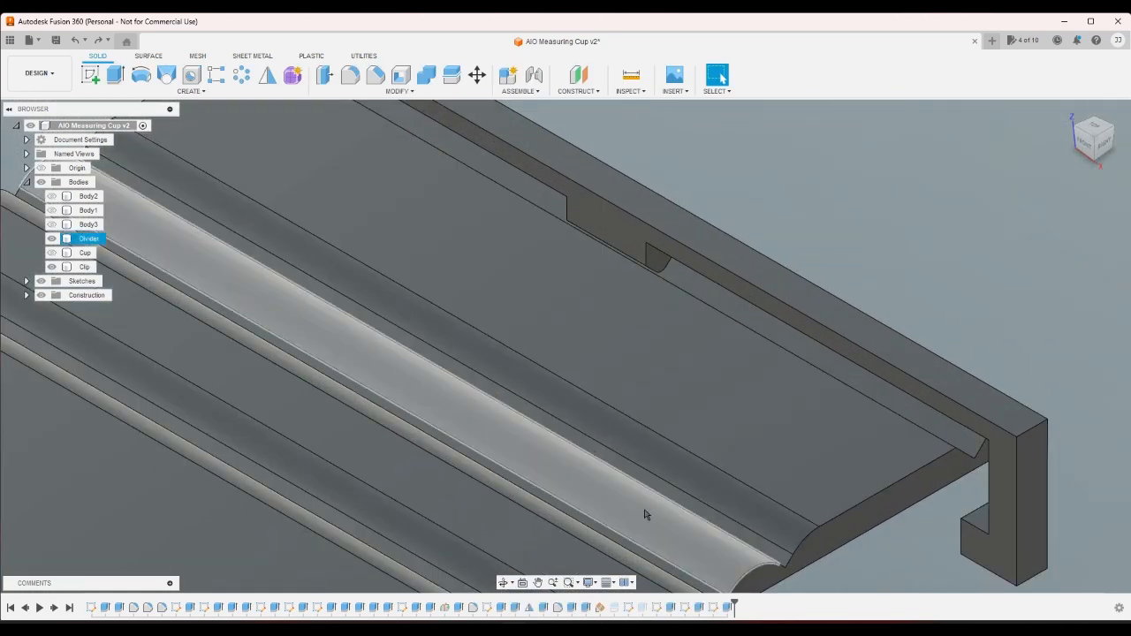
Set the radius of the fillet on the clip's center tab edge to 1 mm.
double_click(558, 609)
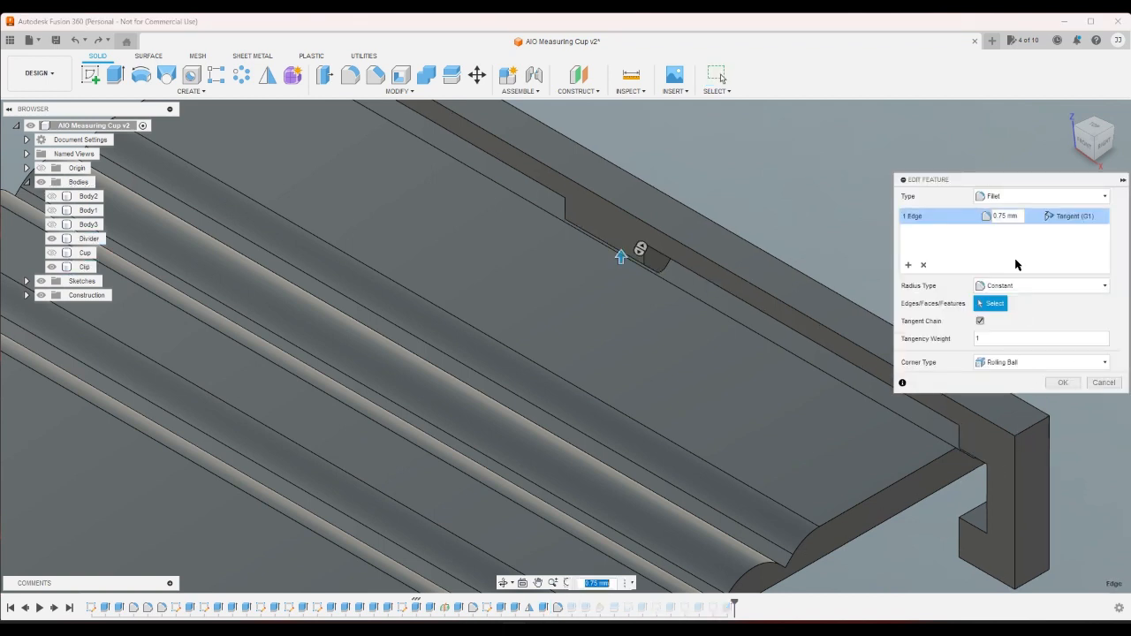
left_click(1015, 216)
type("1")
key("Return")
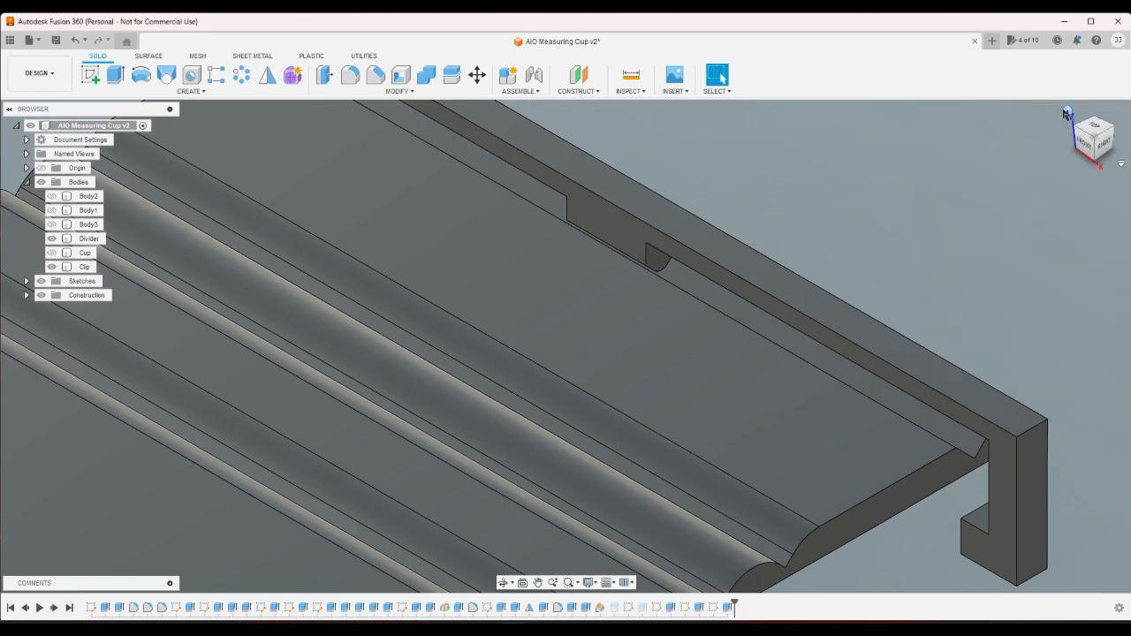
Show the Cup body, hide the Clip, and bring the Cup's back wall into view.
left_click(1066, 110)
left_click(1104, 129)
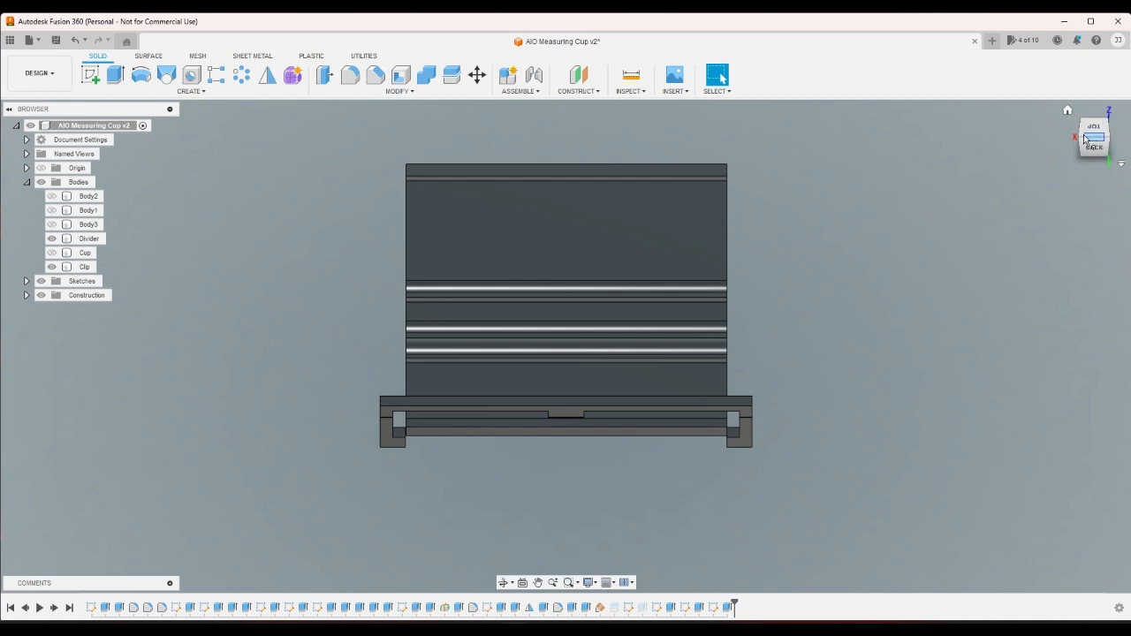
left_click(1112, 137)
scroll(734, 475, "up", 2)
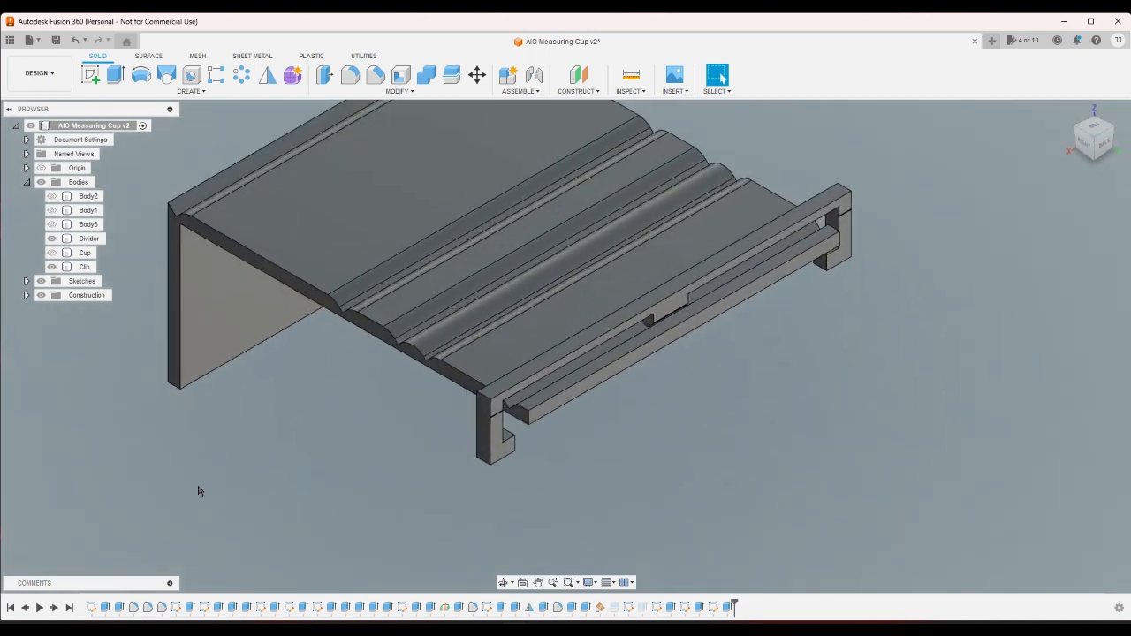
left_click(52, 252)
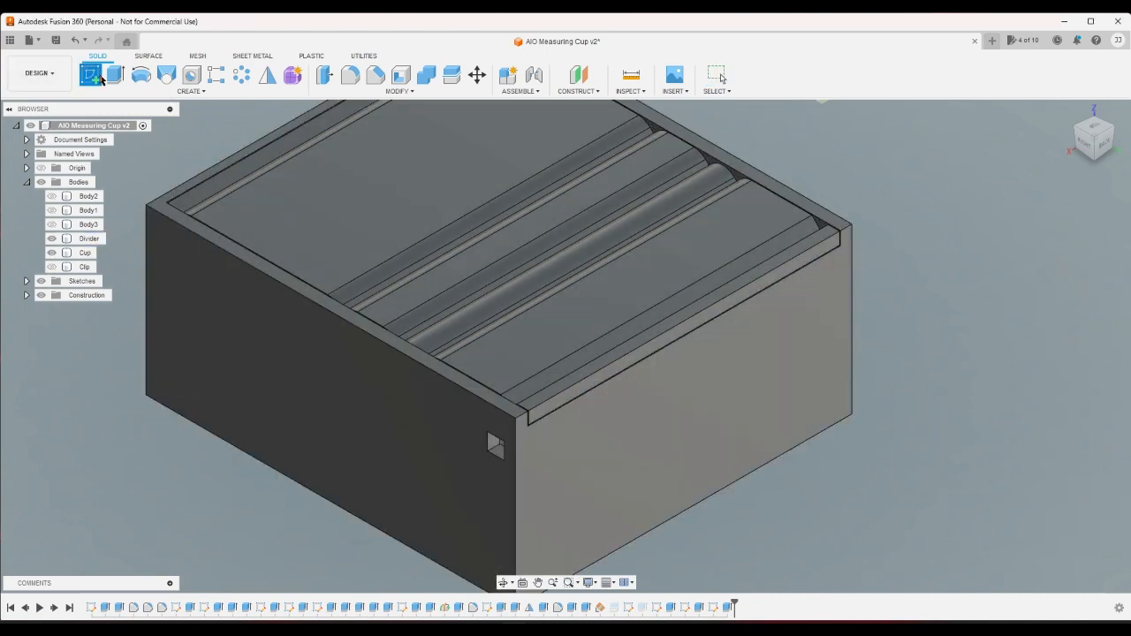
Start a sketch on the Cup's outer back face and project that face's outline into it.
left_click(100, 78)
left_click(662, 412)
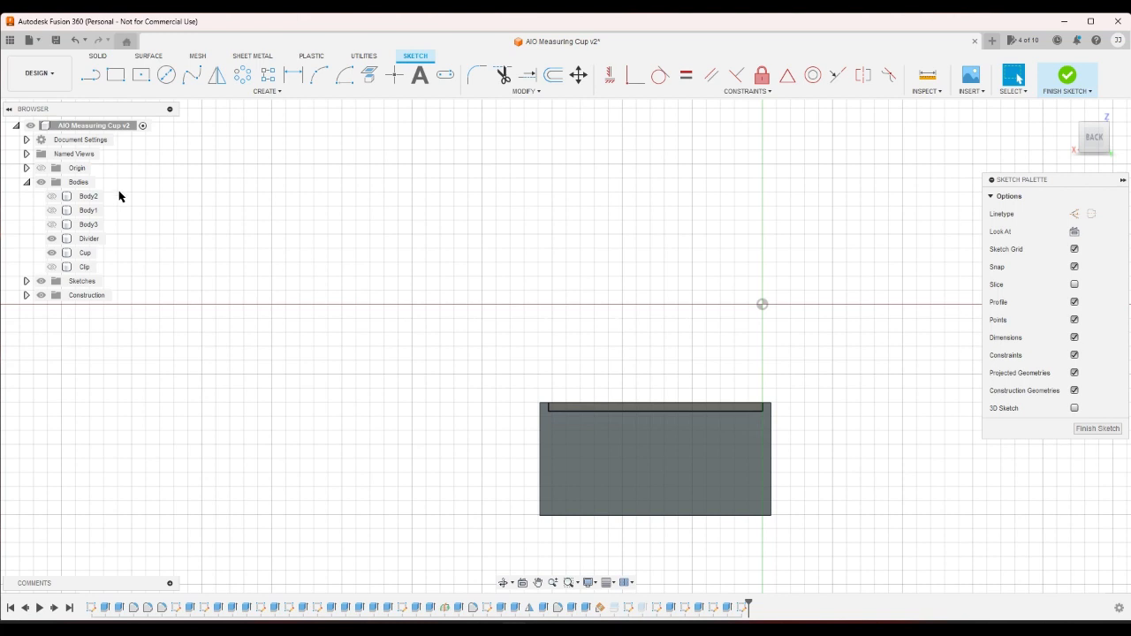
scroll(723, 423, "up", 2)
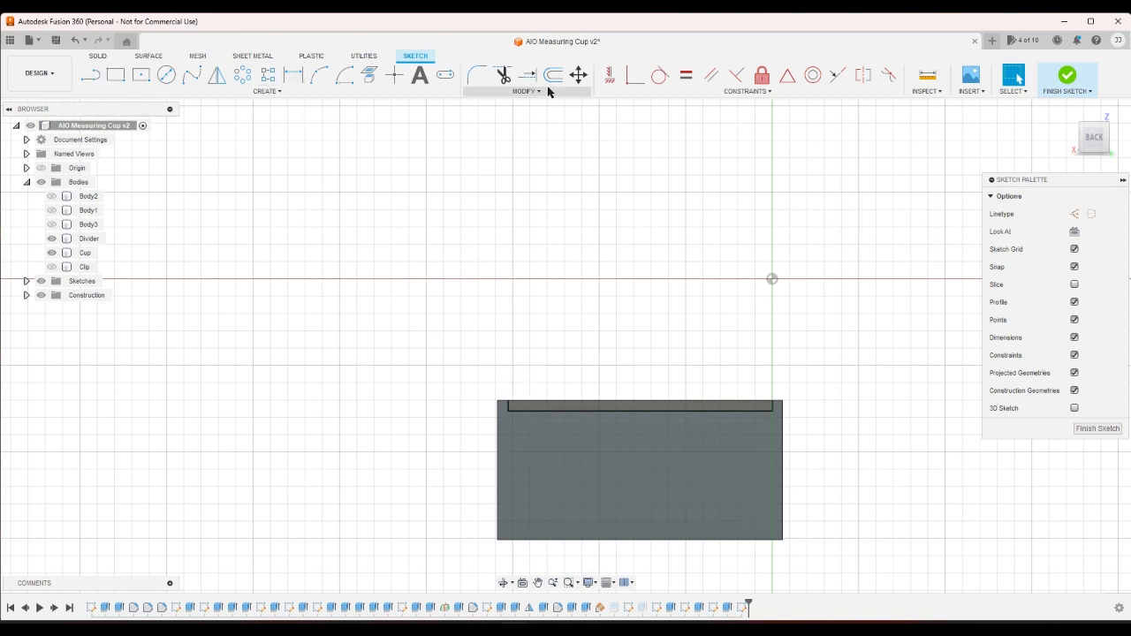
left_click(369, 74)
left_click(614, 462)
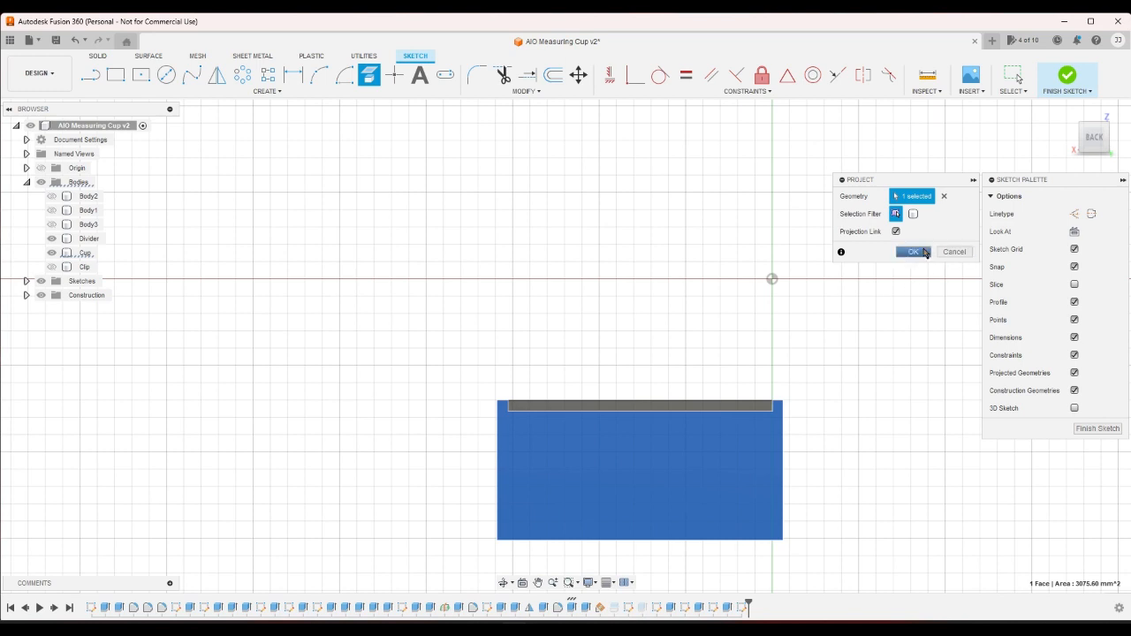
left_click(913, 252)
left_click(370, 75)
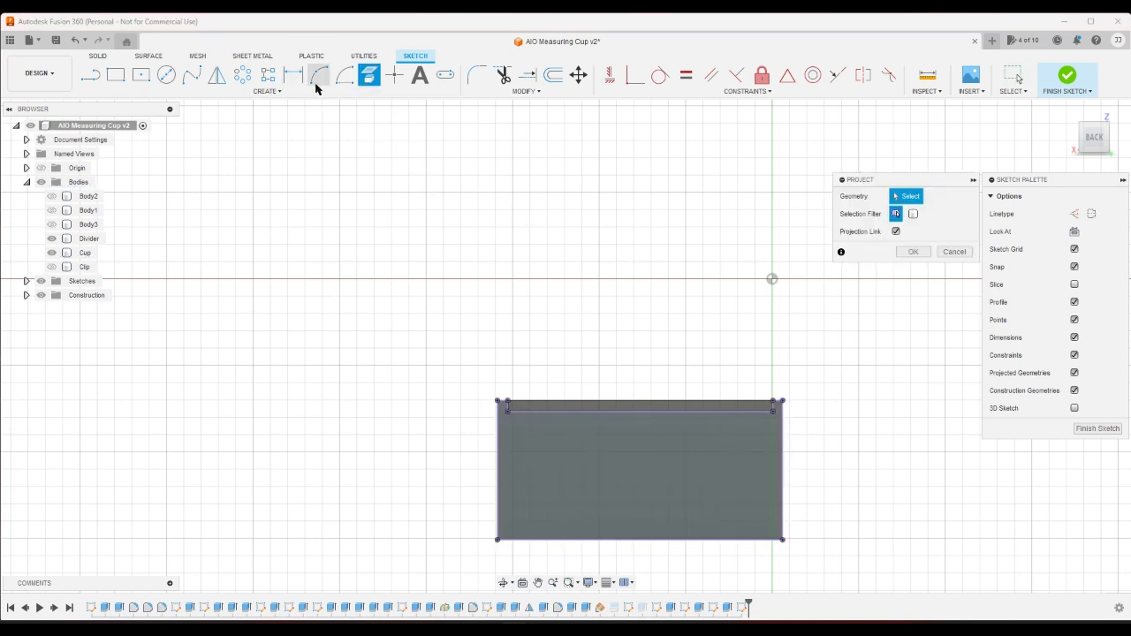
Offset the projected back face outline 2 mm inward and finish the sketch.
left_click(553, 74)
left_click(498, 433)
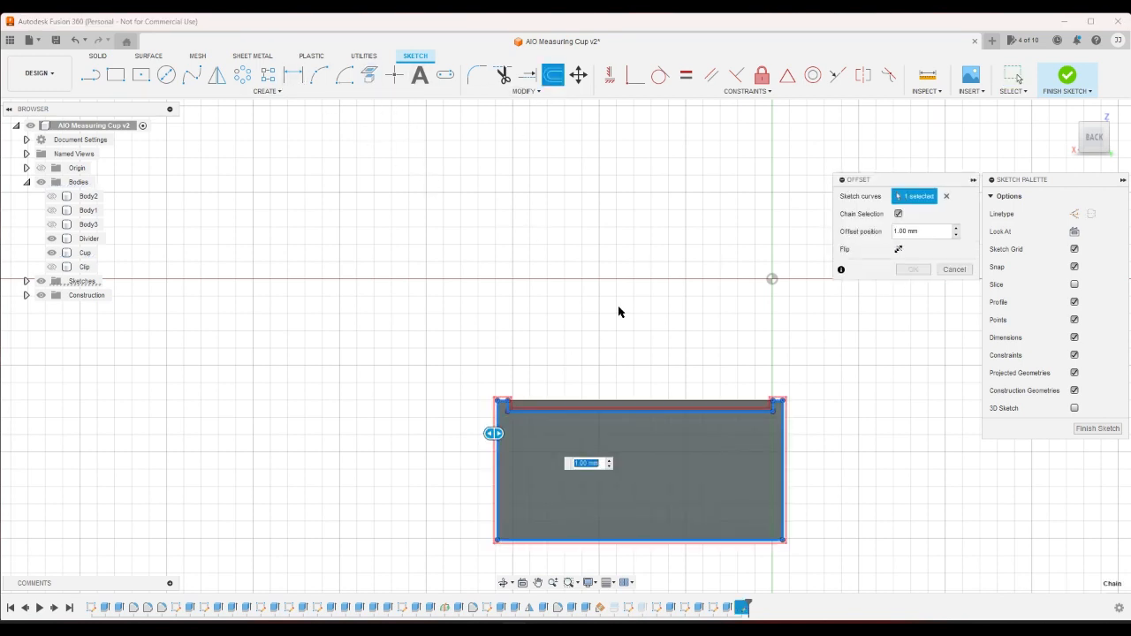
type("2")
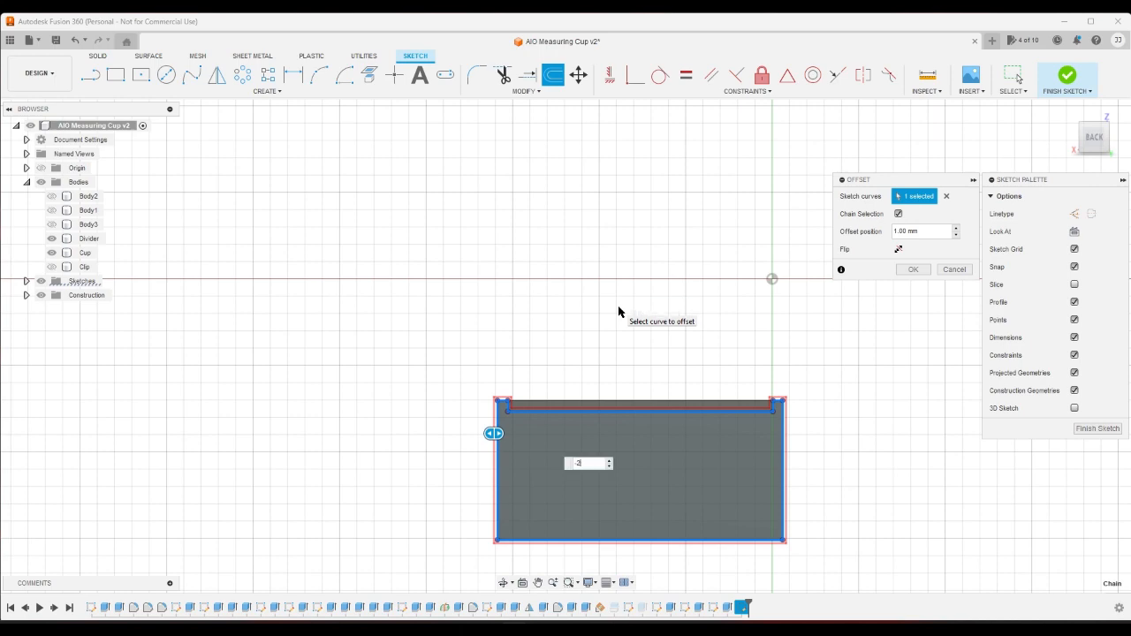
key("Return")
scroll(511, 423, "up", 5)
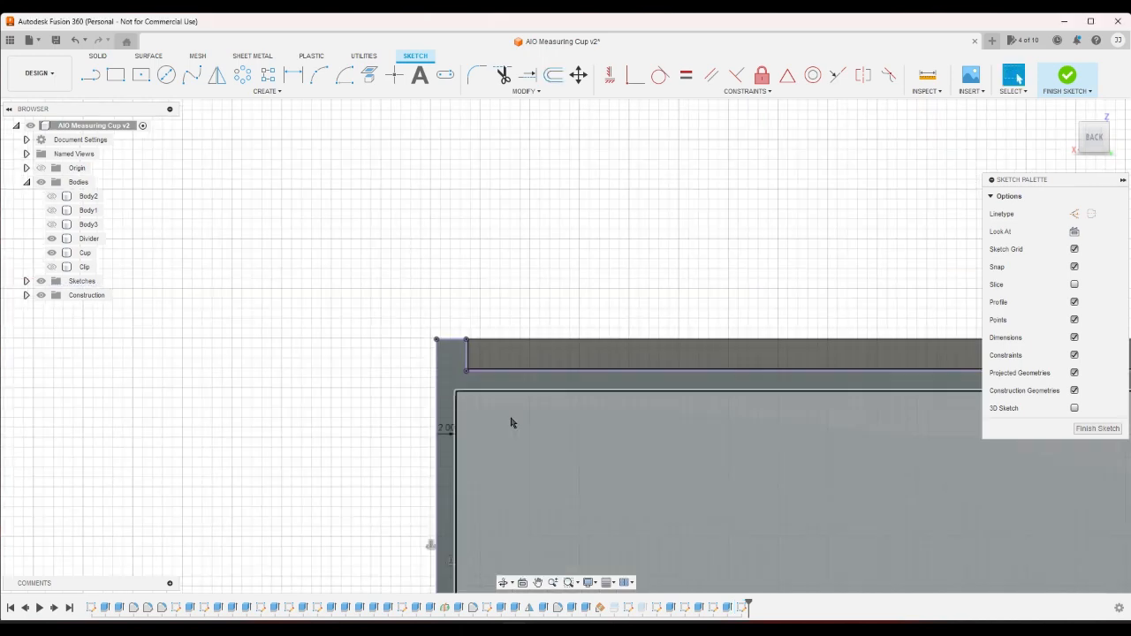
scroll(509, 425, "down", 1)
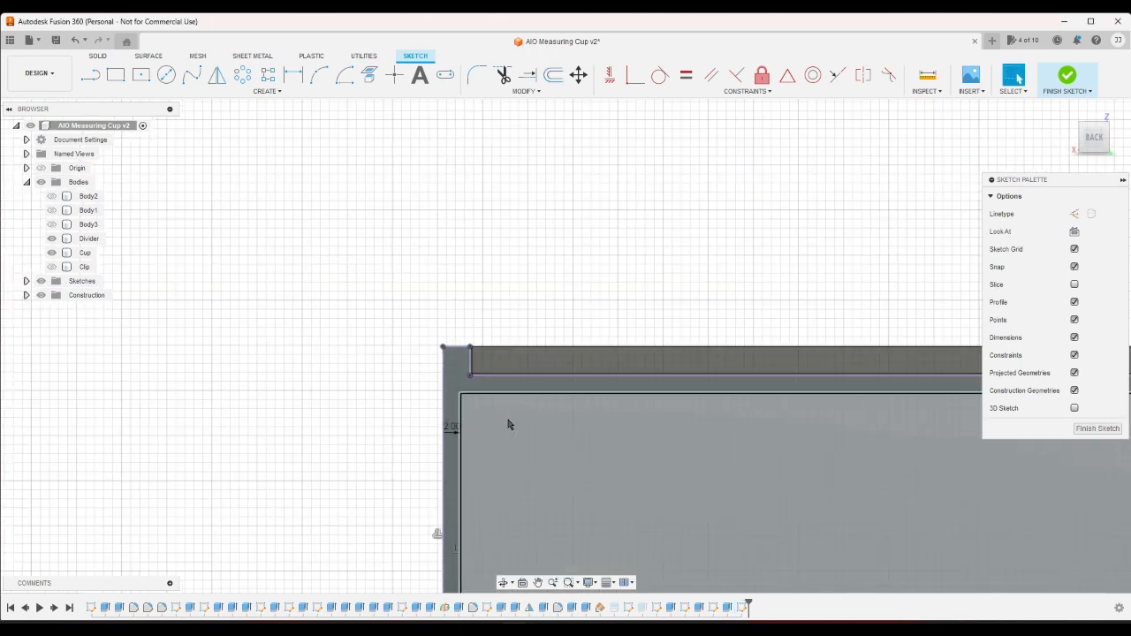
scroll(508, 426, "down", 7)
left_click(1068, 74)
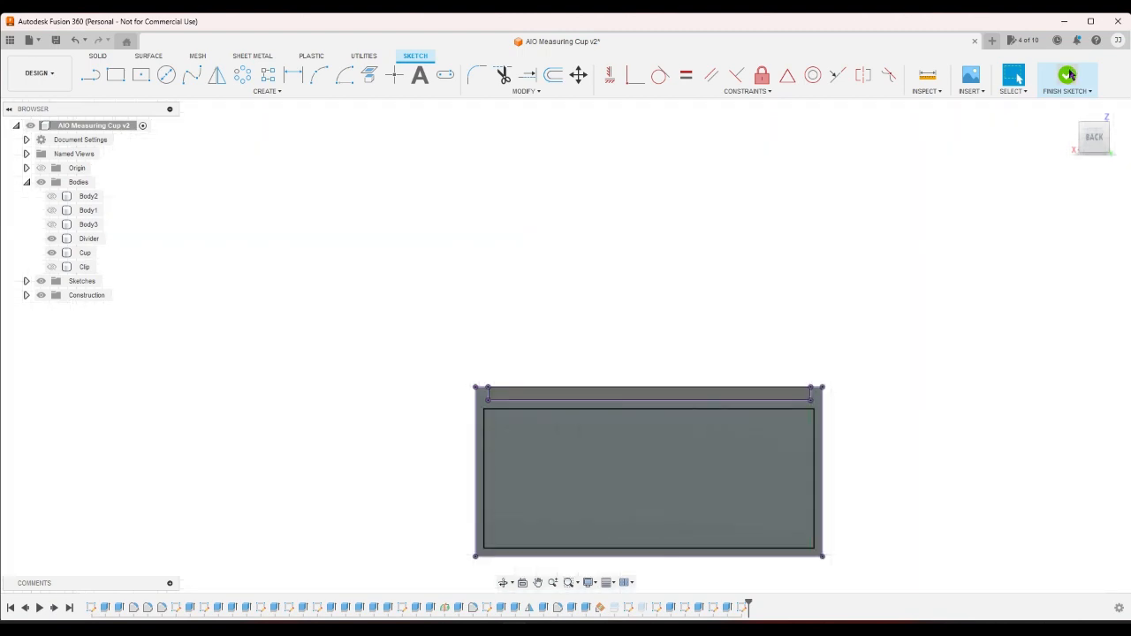
Cut the inner rectangle 5 mm into the Cup's back wall, hiding the Divider to check the opening.
left_click(115, 78)
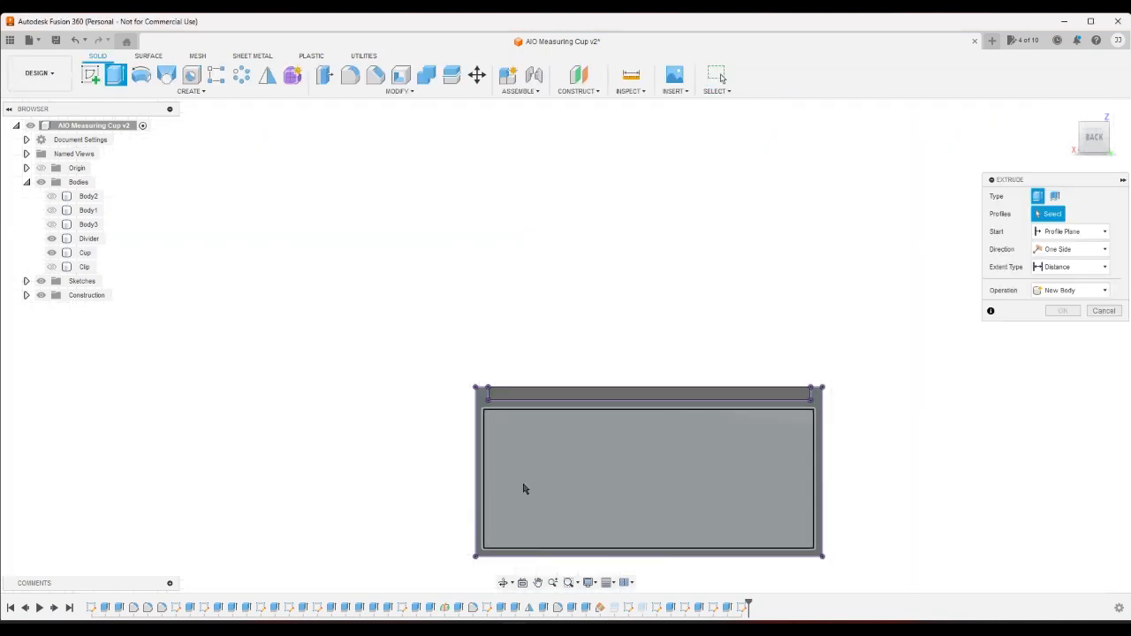
left_click(522, 487)
left_click_drag(1074, 124, 1052, 143)
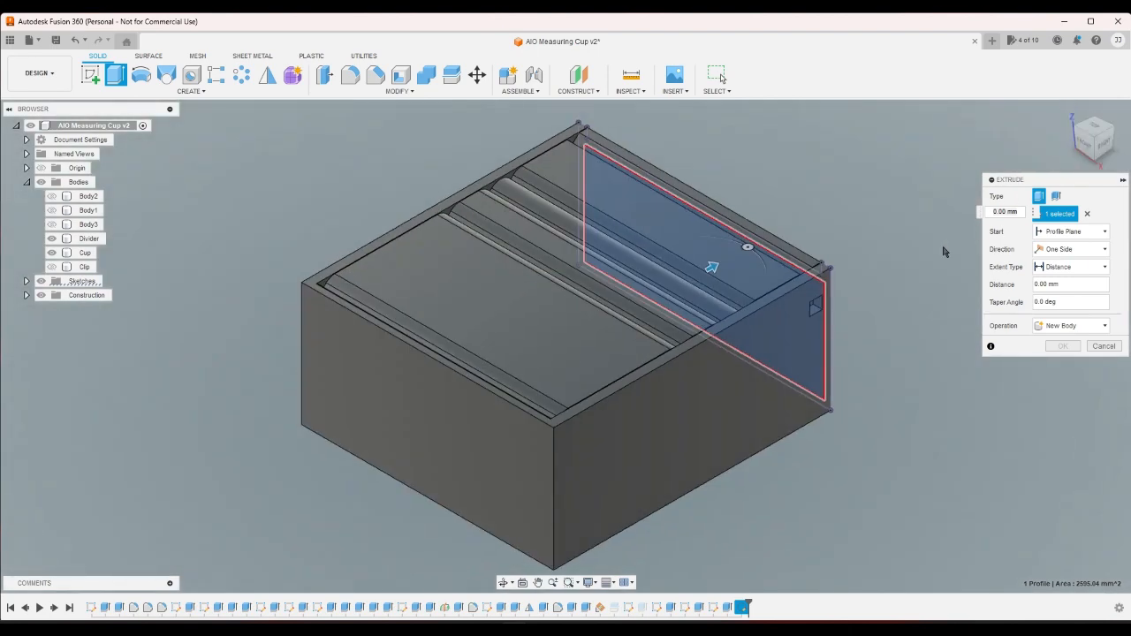
left_click_drag(717, 264, 706, 271)
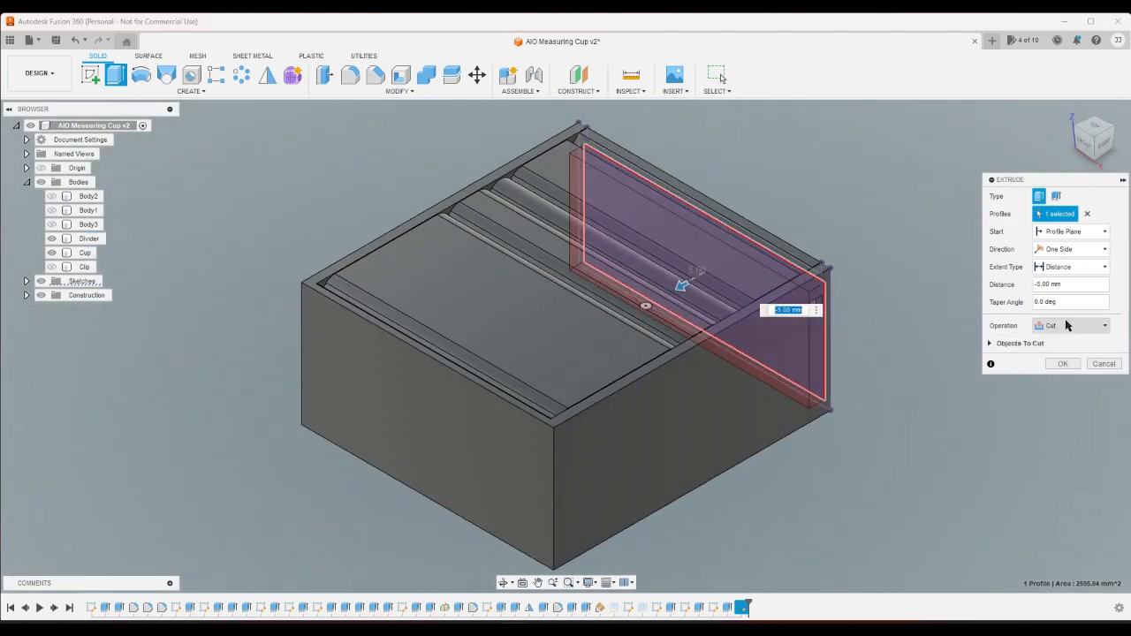
left_click_drag(1104, 135, 1111, 130)
left_click(1110, 130)
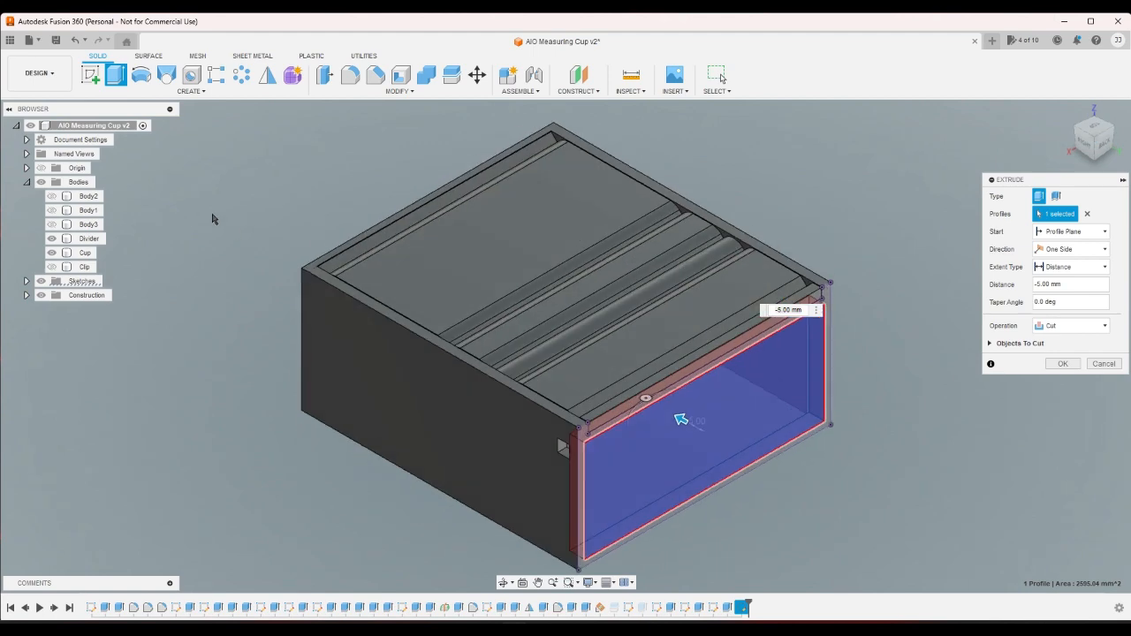
left_click(52, 241)
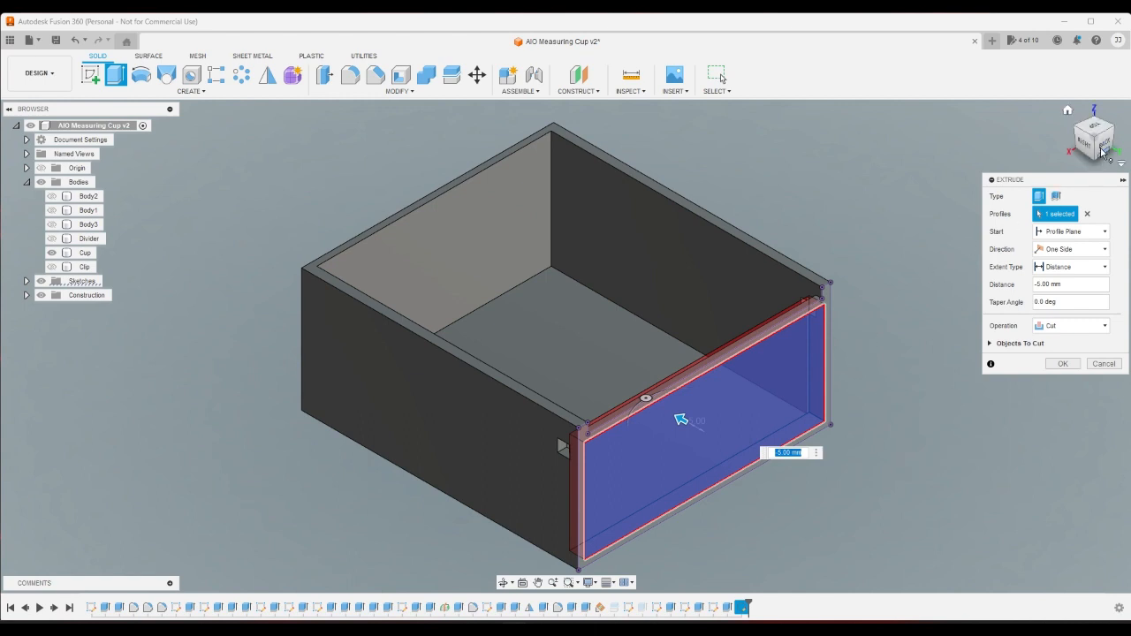
scroll(909, 297, "up", 3)
scroll(909, 297, "up", 2)
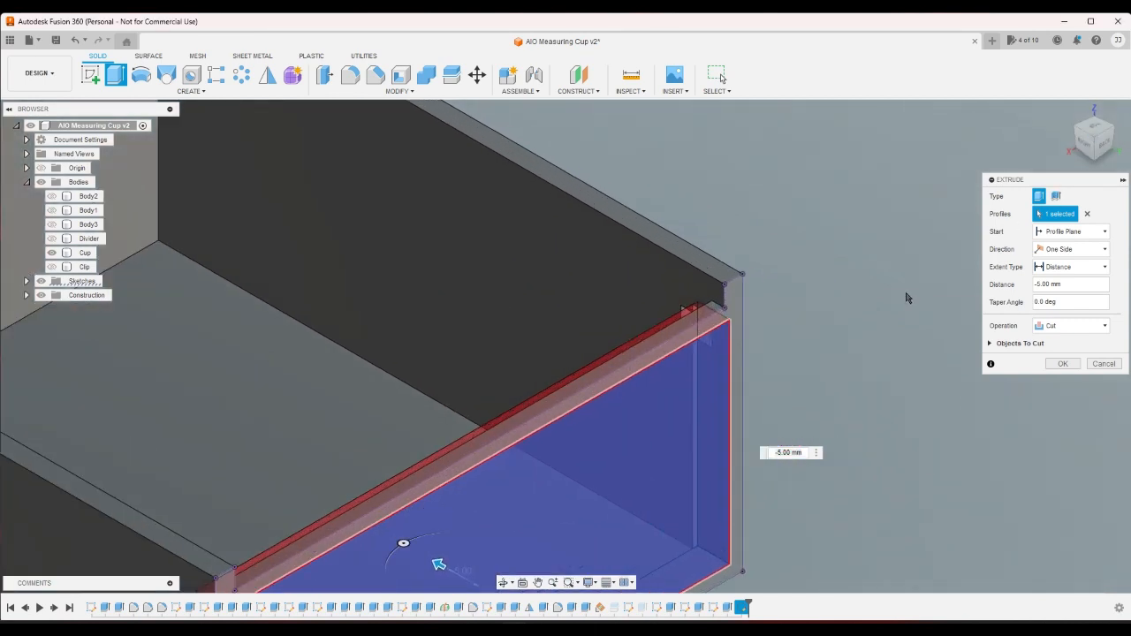
left_click(1078, 365)
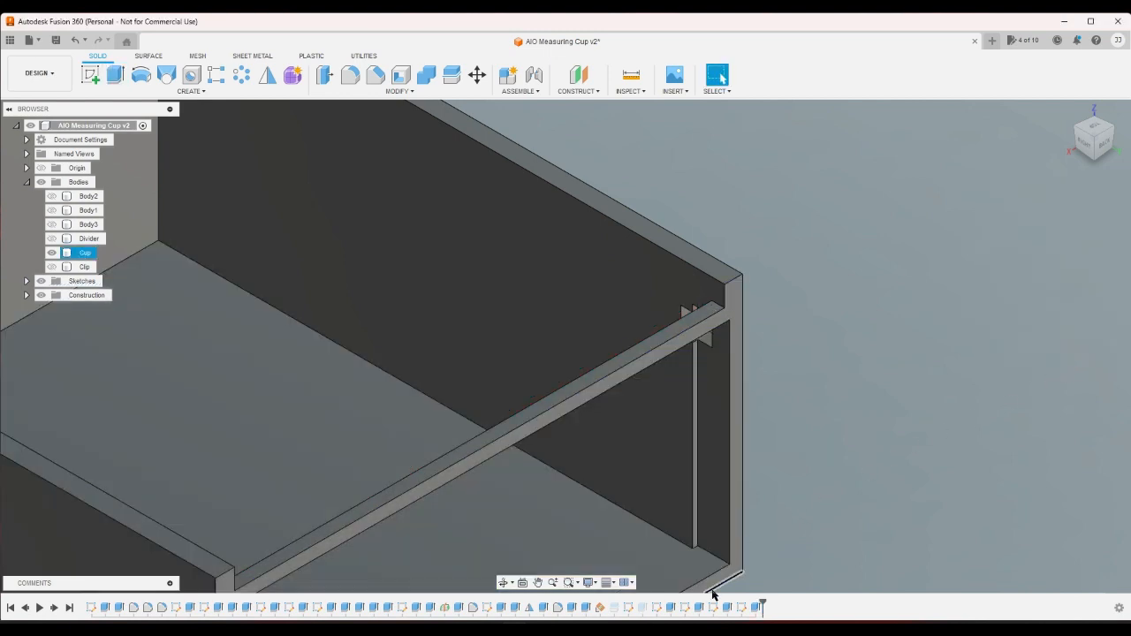
Set the back face sketch's offset to 3 mm and check the resulting opening in the Cup.
double_click(742, 607)
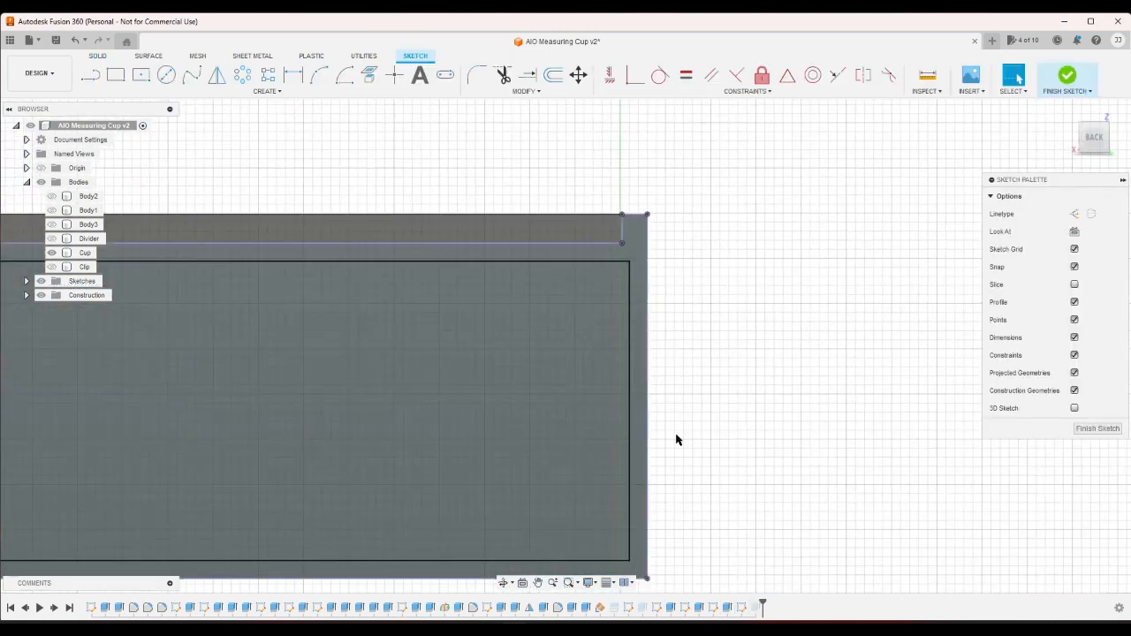
scroll(924, 521, "down", 2)
double_click(290, 381)
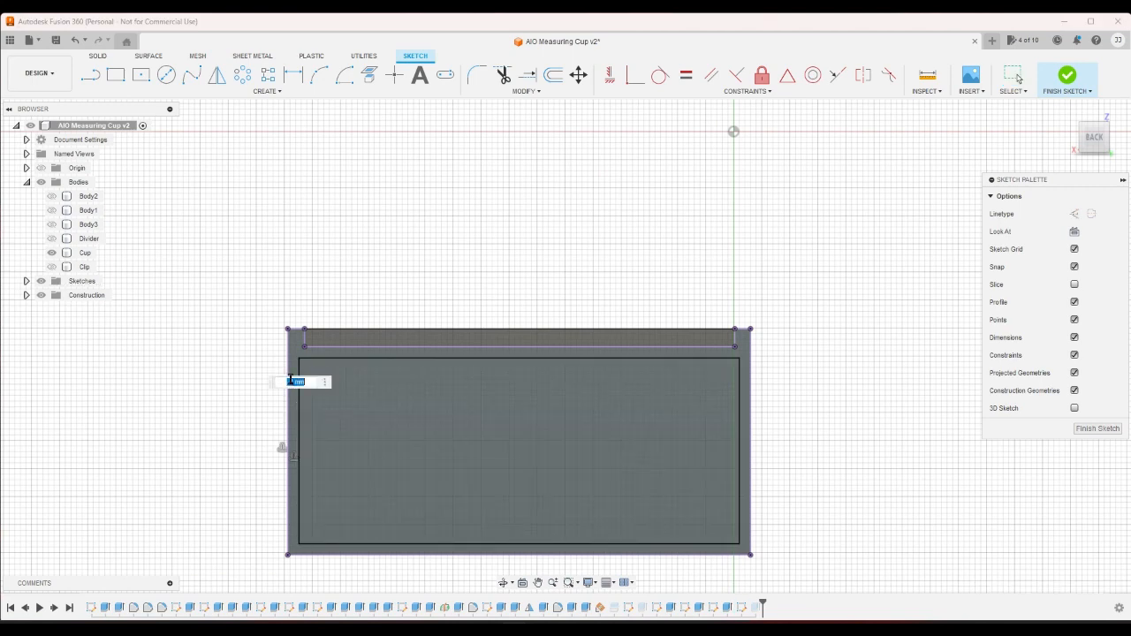
type("3")
key("Return")
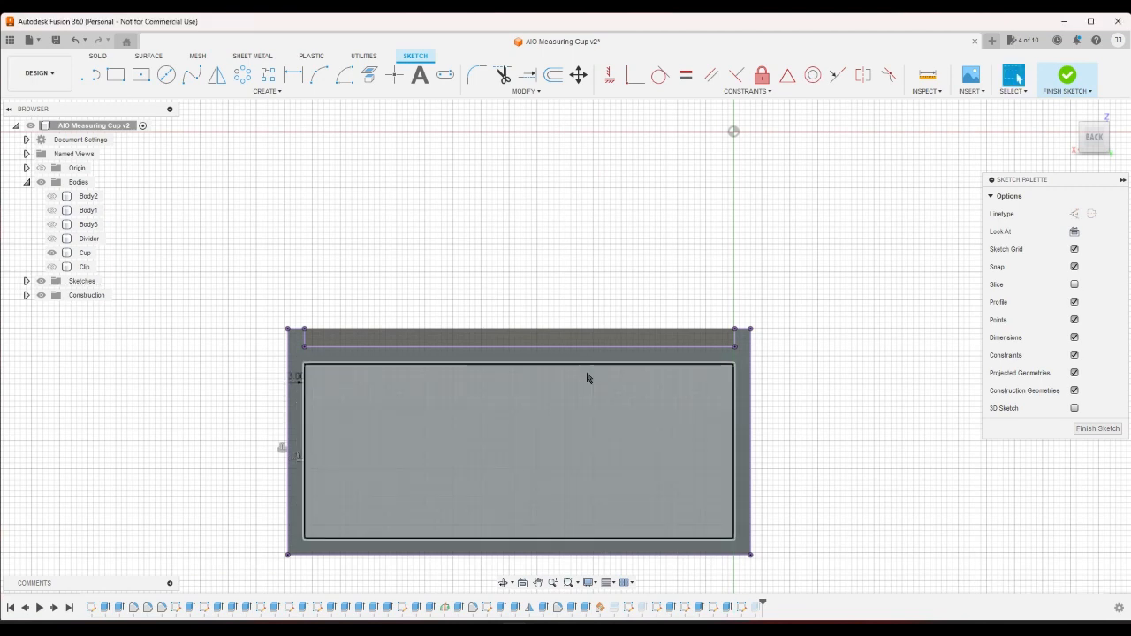
left_click(1068, 76)
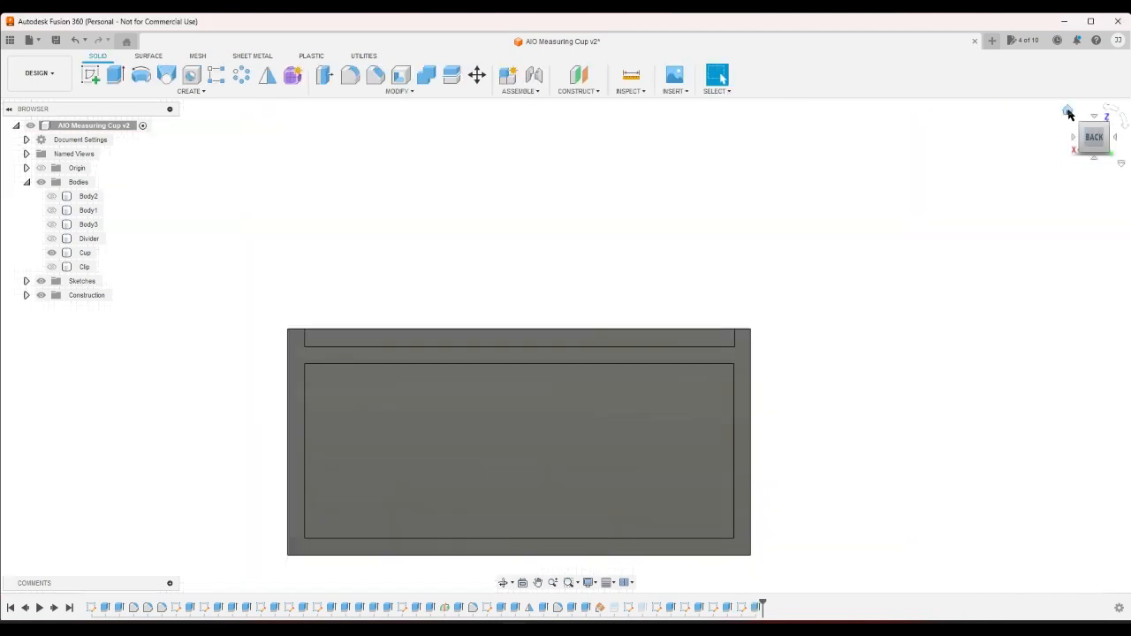
scroll(612, 284, "up", 5)
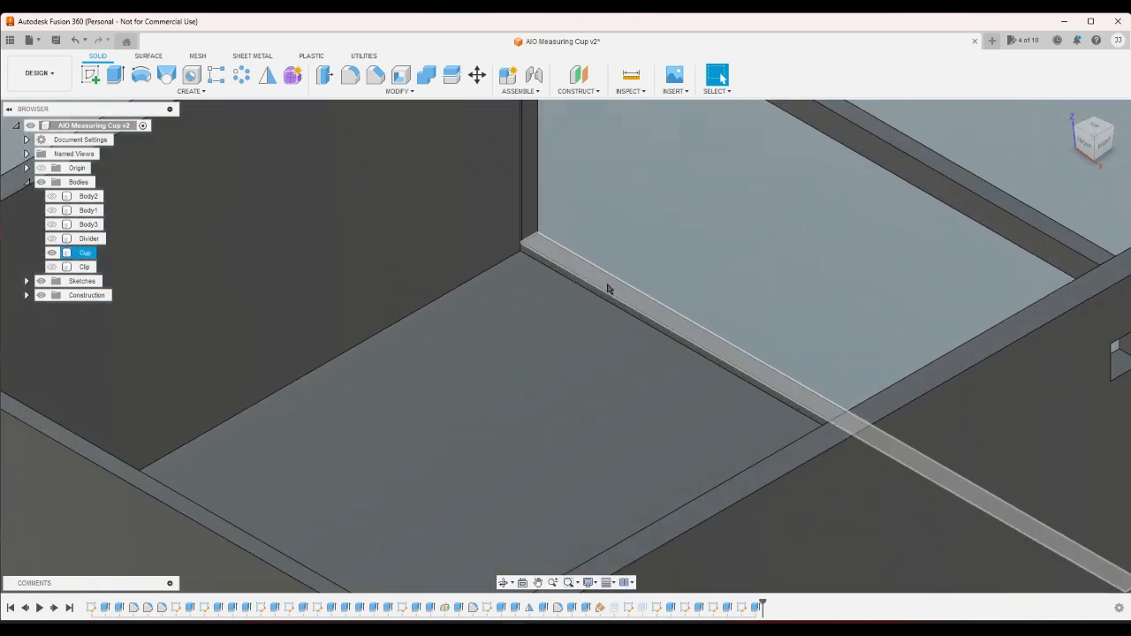
scroll(714, 226, "down", 5)
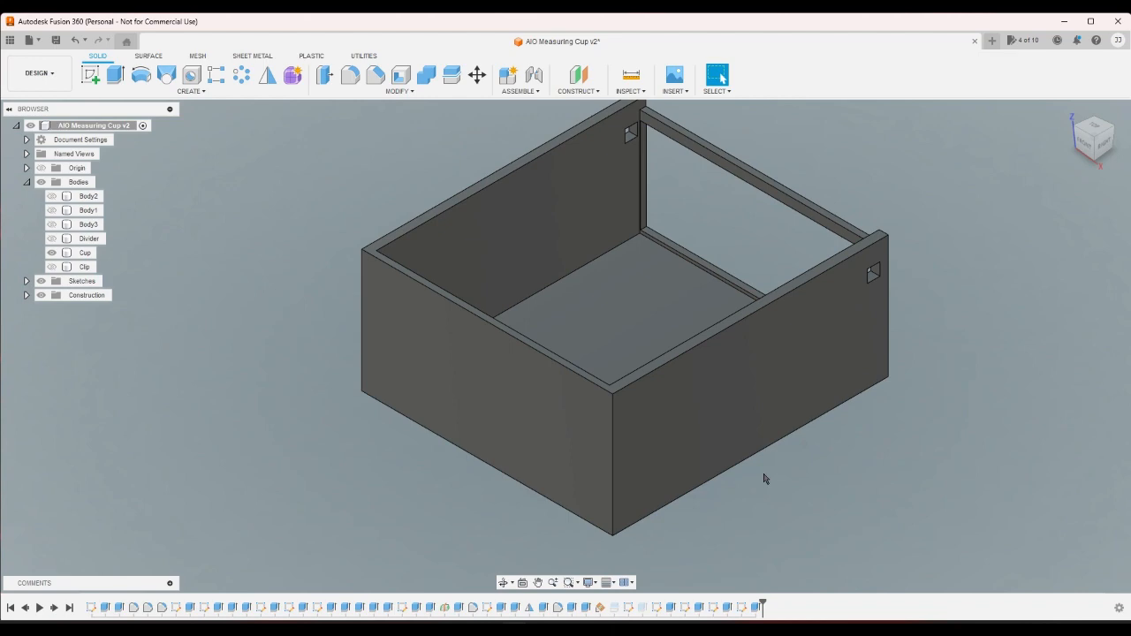
Undo the offset change, the back wall cut and the offset outline, keeping the projected face geometry.
key("ctrl+z")
key("ctrl+z")
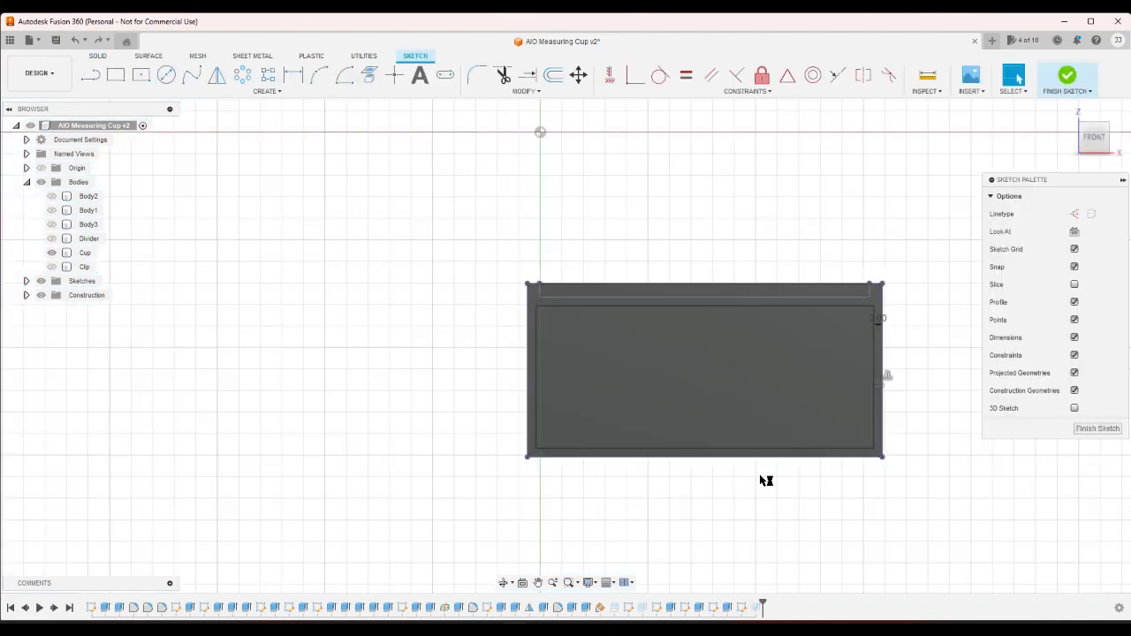
key("ctrl+z")
key("ctrl+z")
key("ctrl+z")
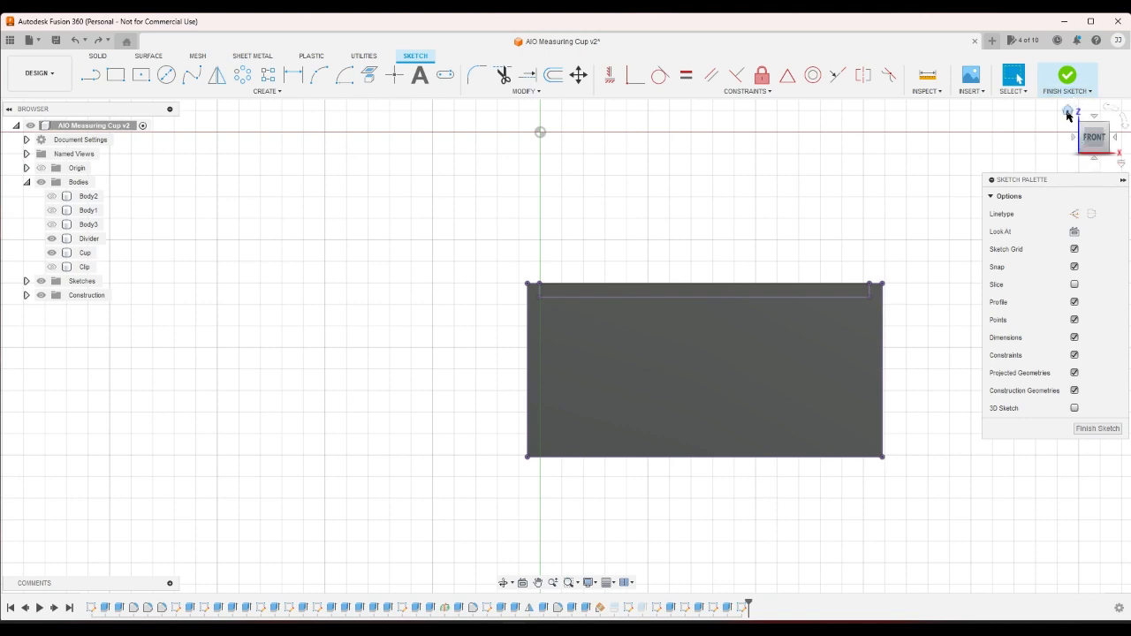
Hide the Divider body to expose the Cup's interior behind the back face sketch.
left_click(1070, 110)
left_click(1111, 129)
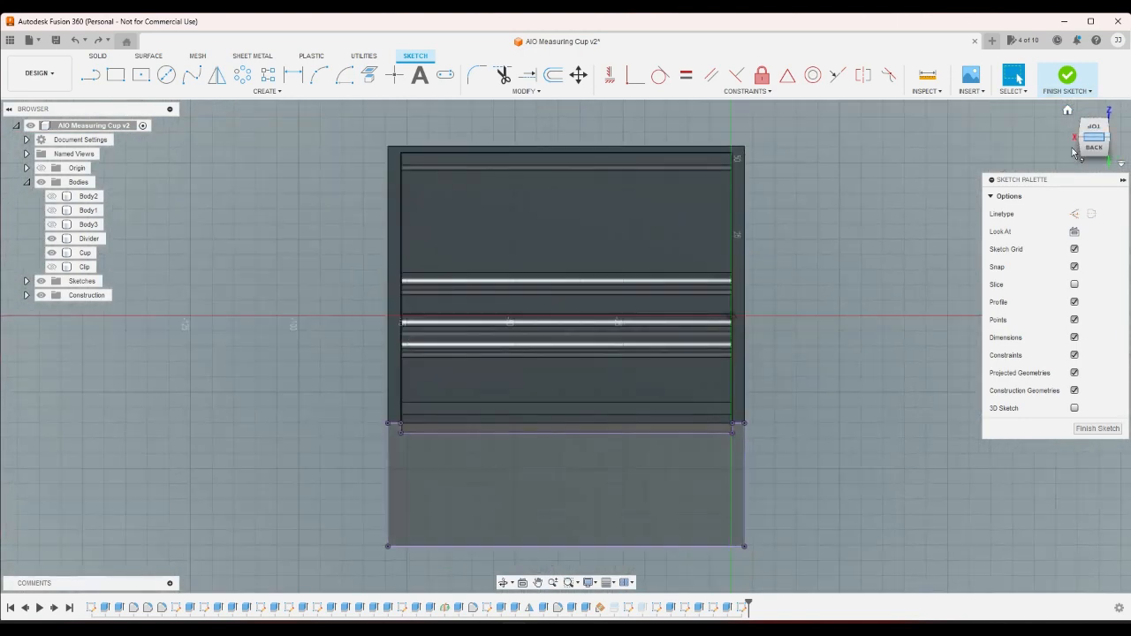
left_click(51, 253)
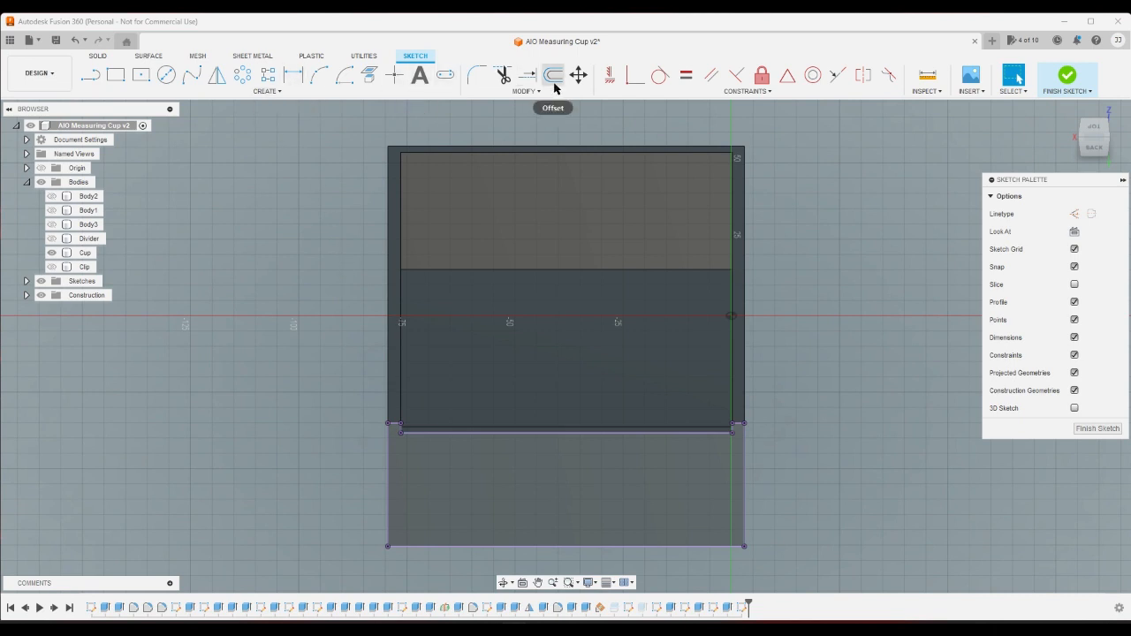
Project the Cup's inner front wall face into the back wall sketch.
left_click(370, 75)
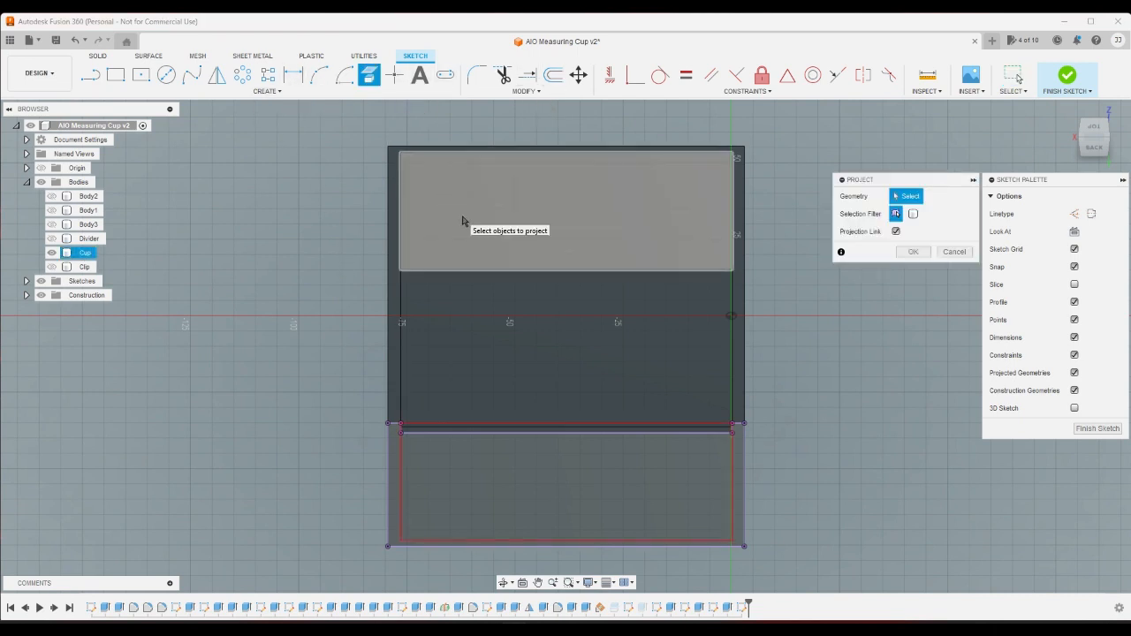
left_click(462, 221)
left_click(913, 252)
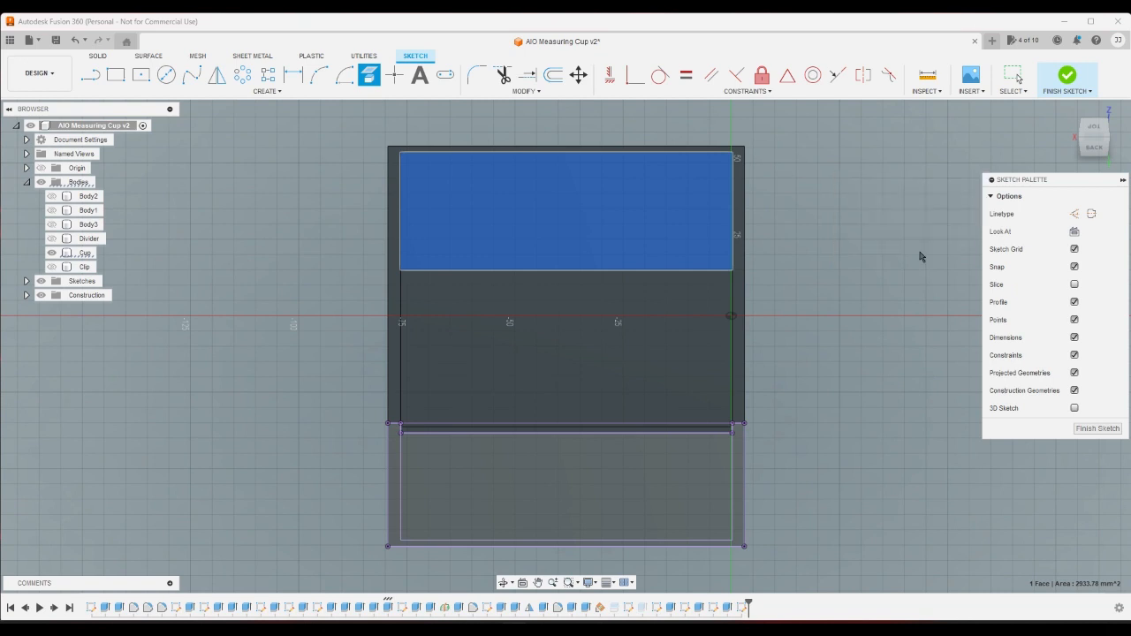
Draw a horizontal line across the projected rectangle, about 11 mm below the back wall's recessed upper edge.
key("l")
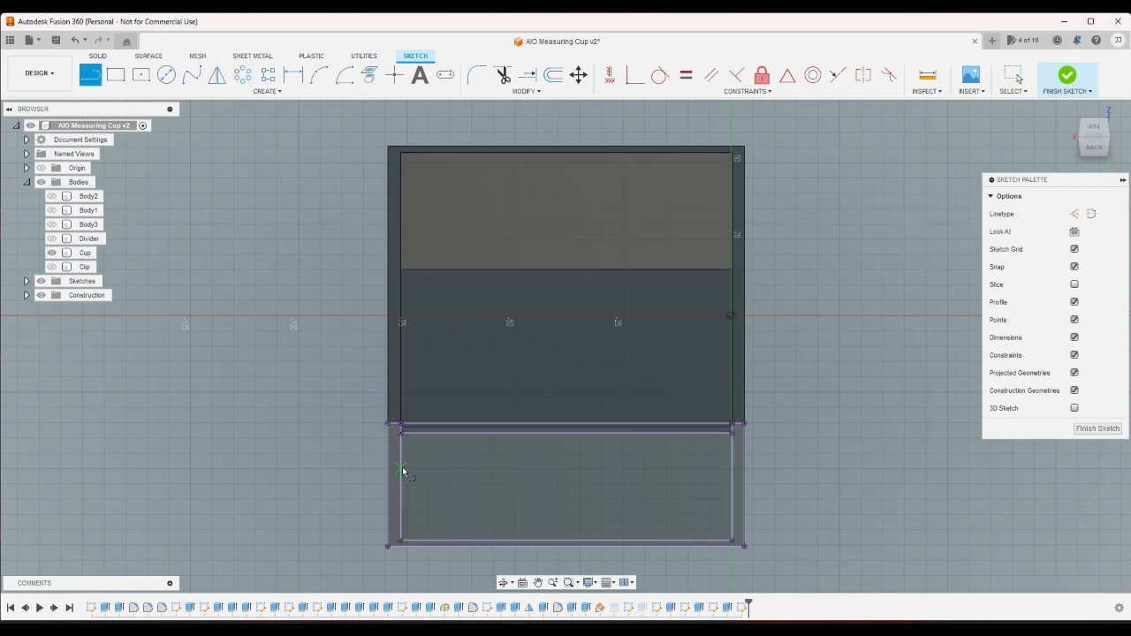
left_click(403, 468)
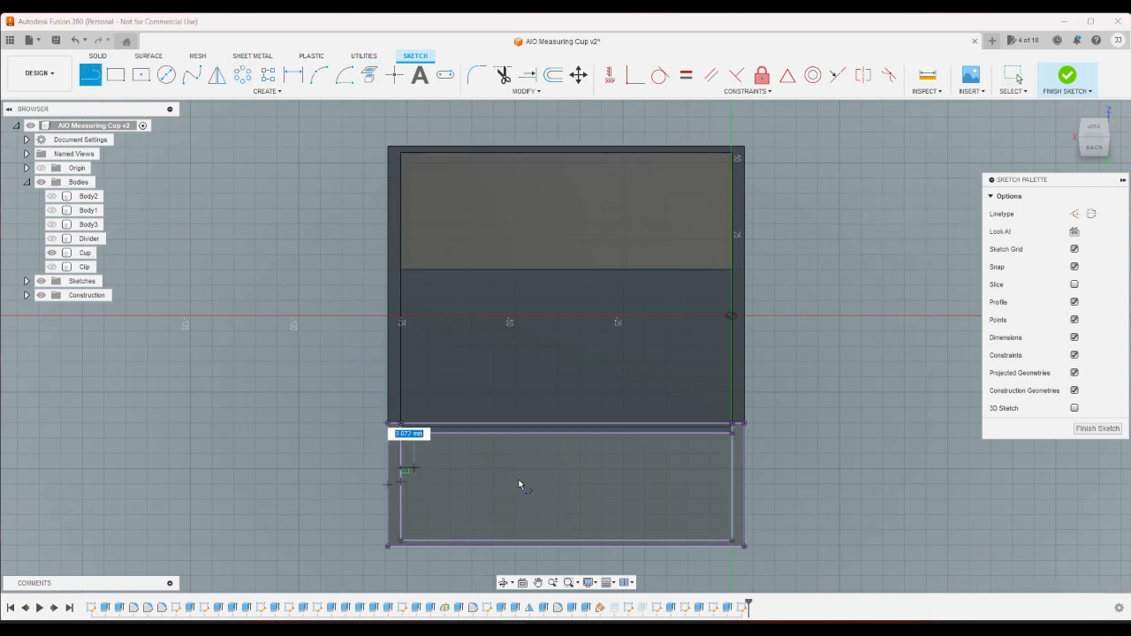
left_click(731, 469)
key("Escape")
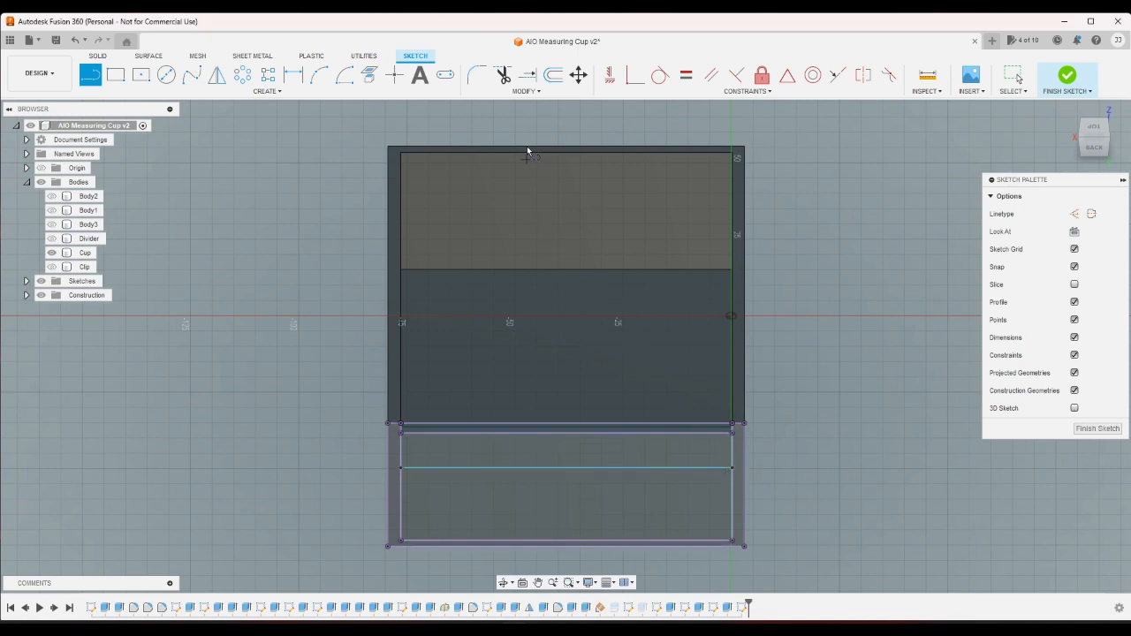
Dimension the horizontal line 2 mm below the back wall's recessed upper edge.
left_click(293, 74)
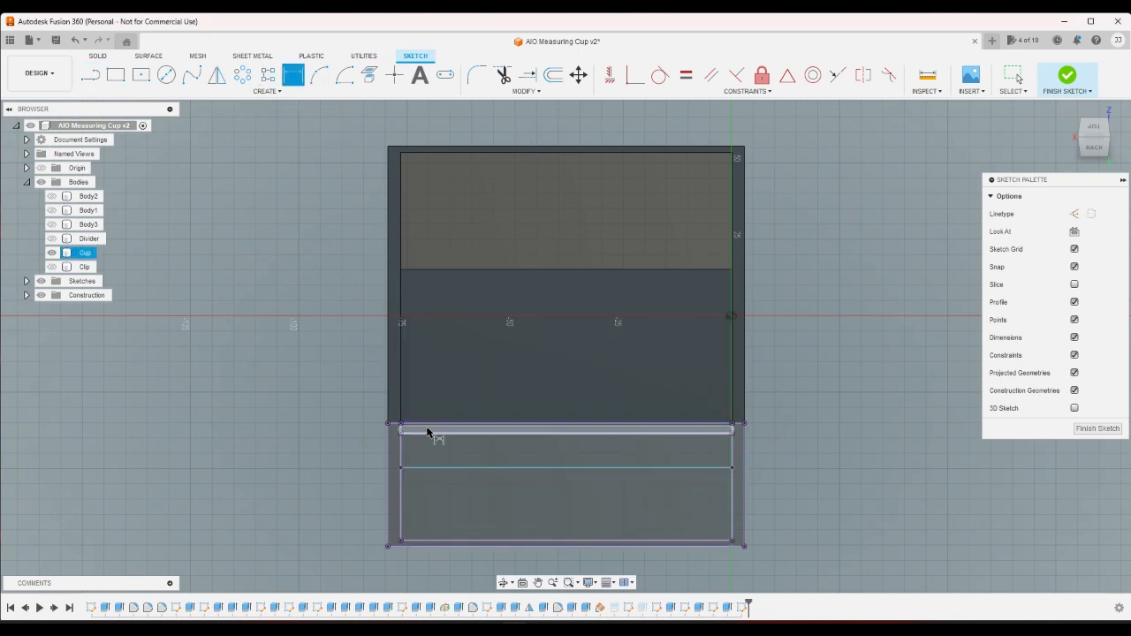
left_click(430, 433)
left_click(425, 468)
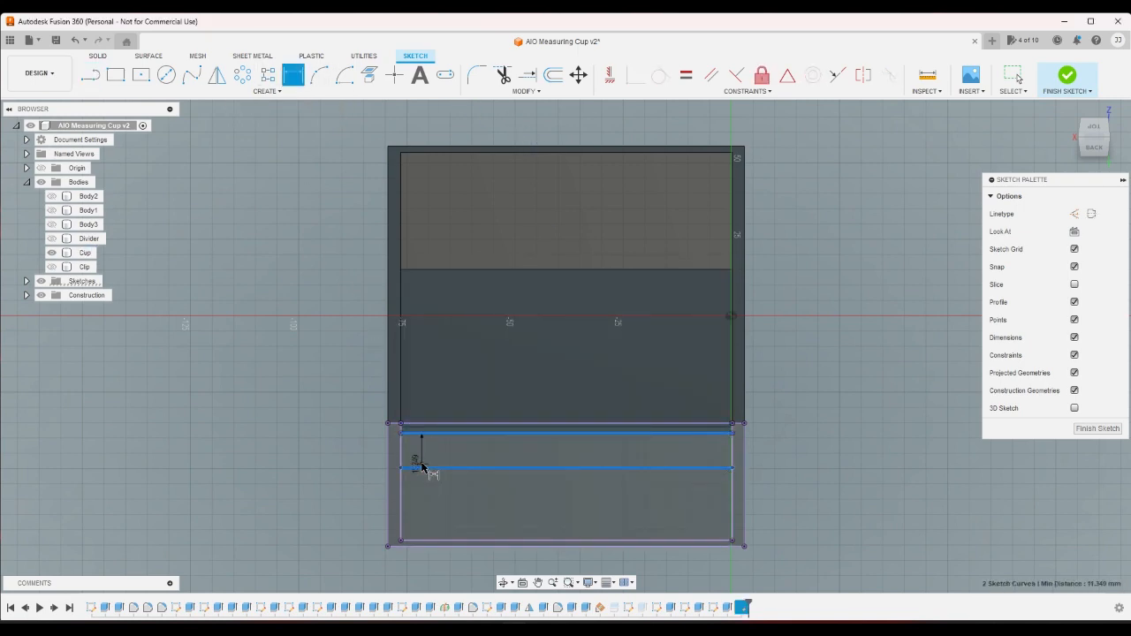
left_click(425, 453)
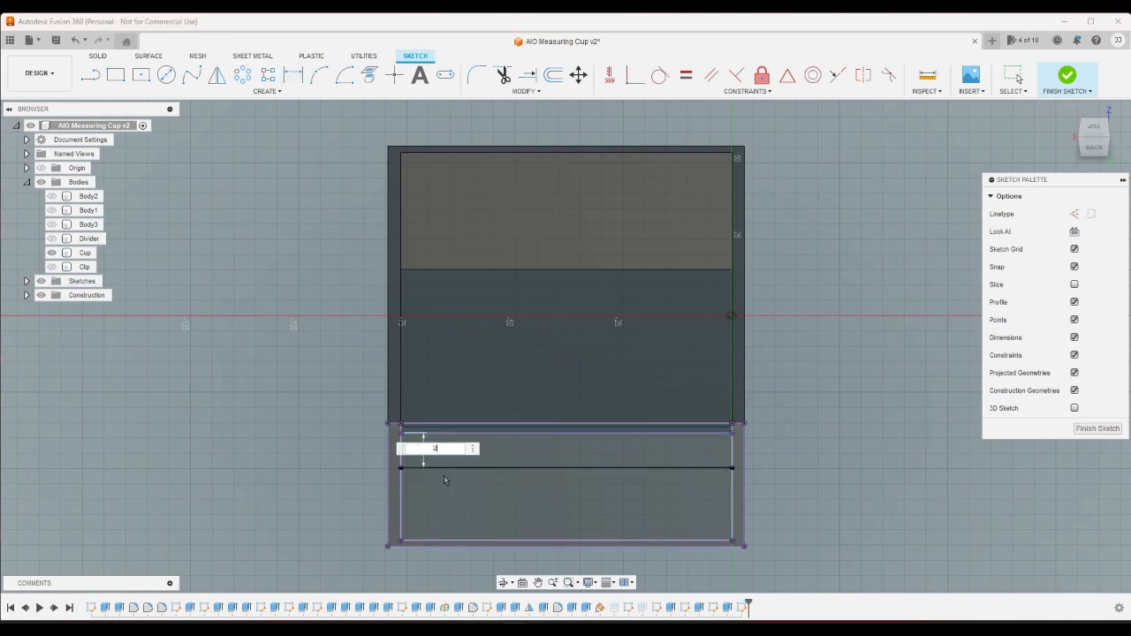
type("2")
key("Return")
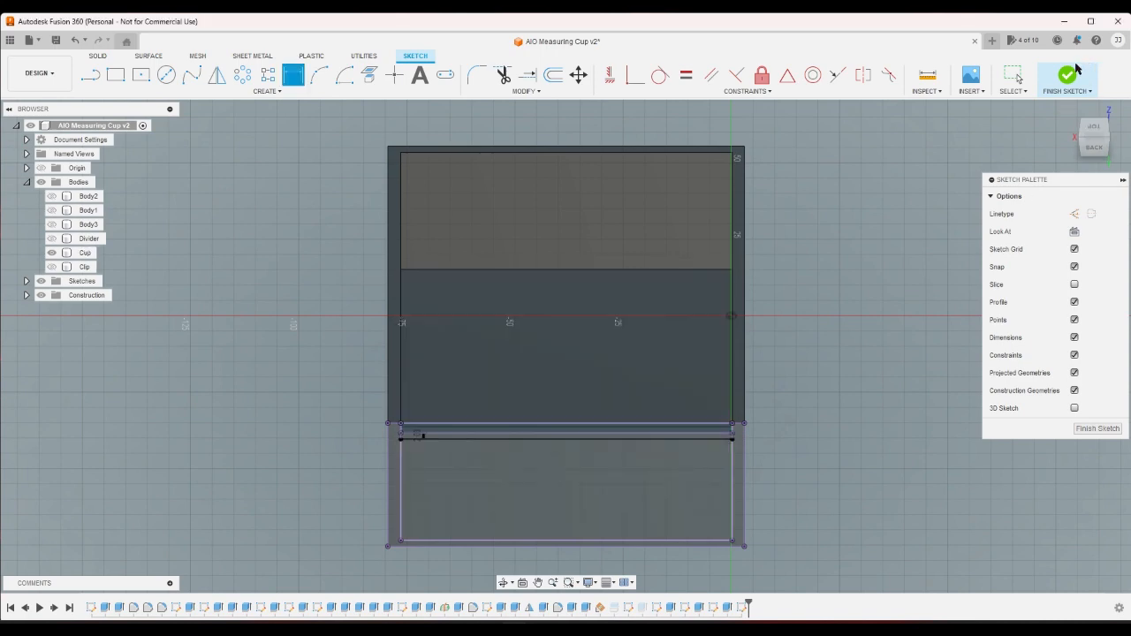
Finish the sketch, cut the rectangle below the line 20 mm into the Cup, and check the opening from front and back.
left_click(1074, 73)
key("e")
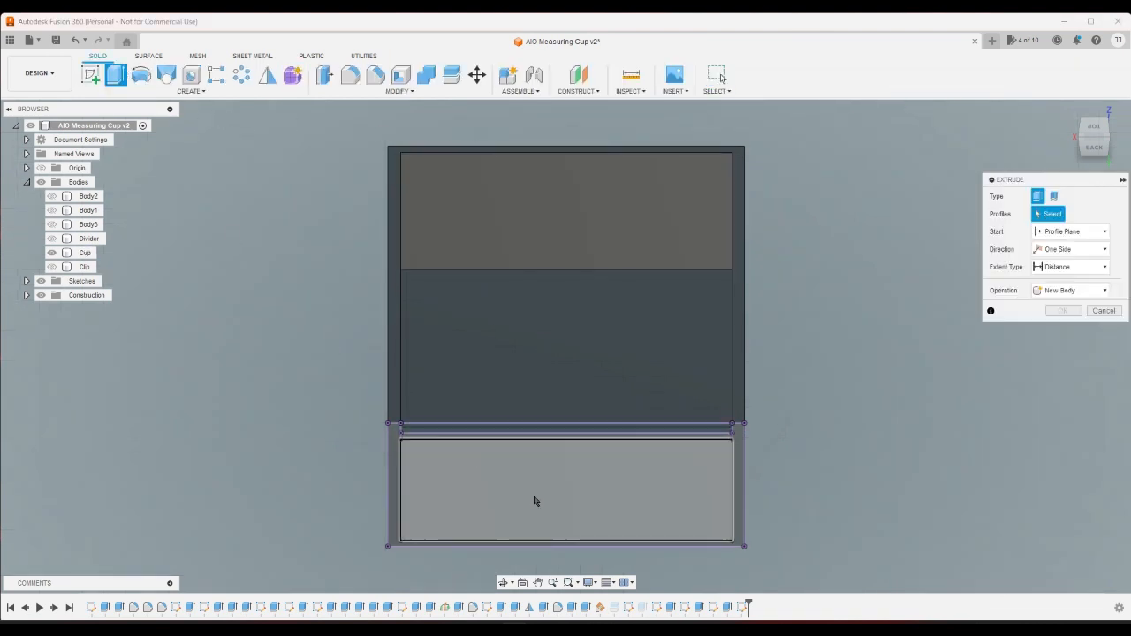
left_click(534, 501)
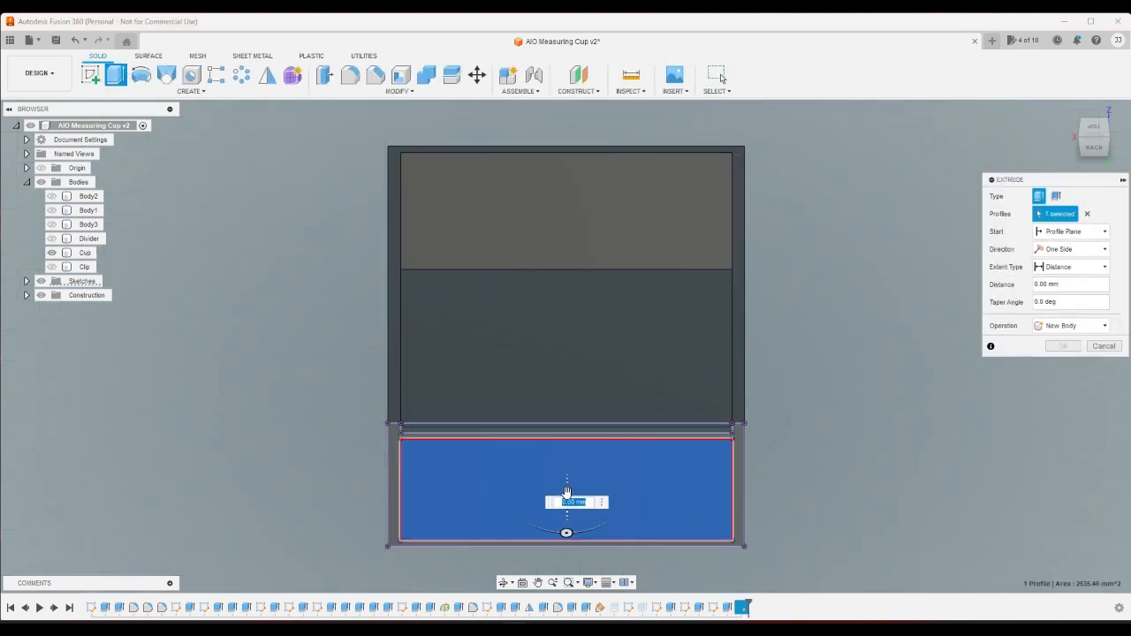
left_click_drag(566, 492, 566, 423)
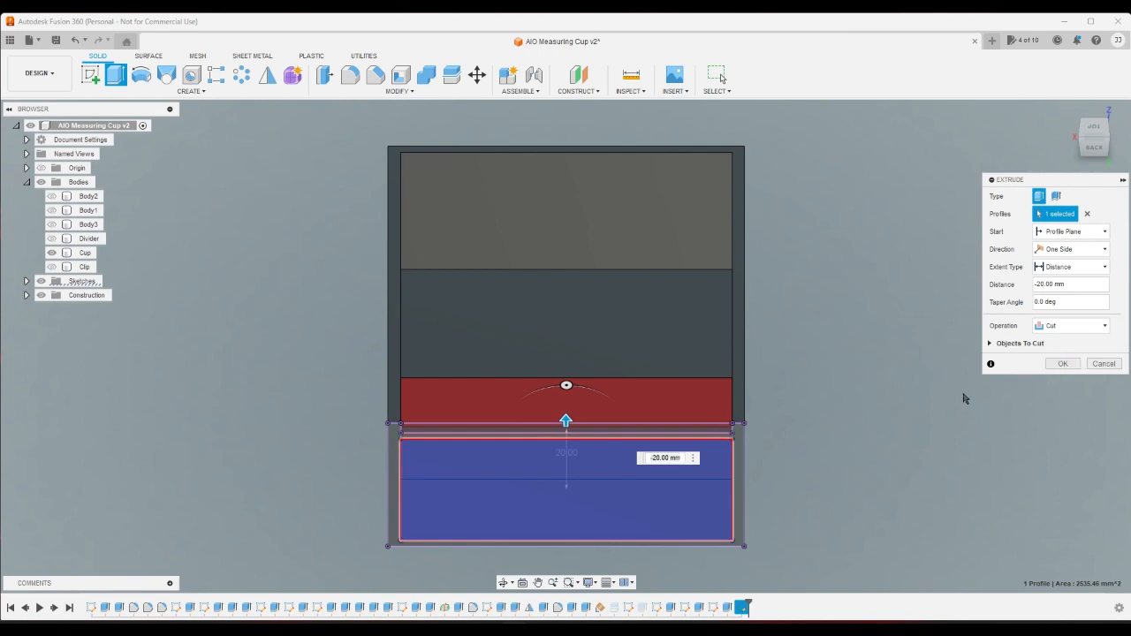
left_click(1064, 364)
left_click(1067, 112)
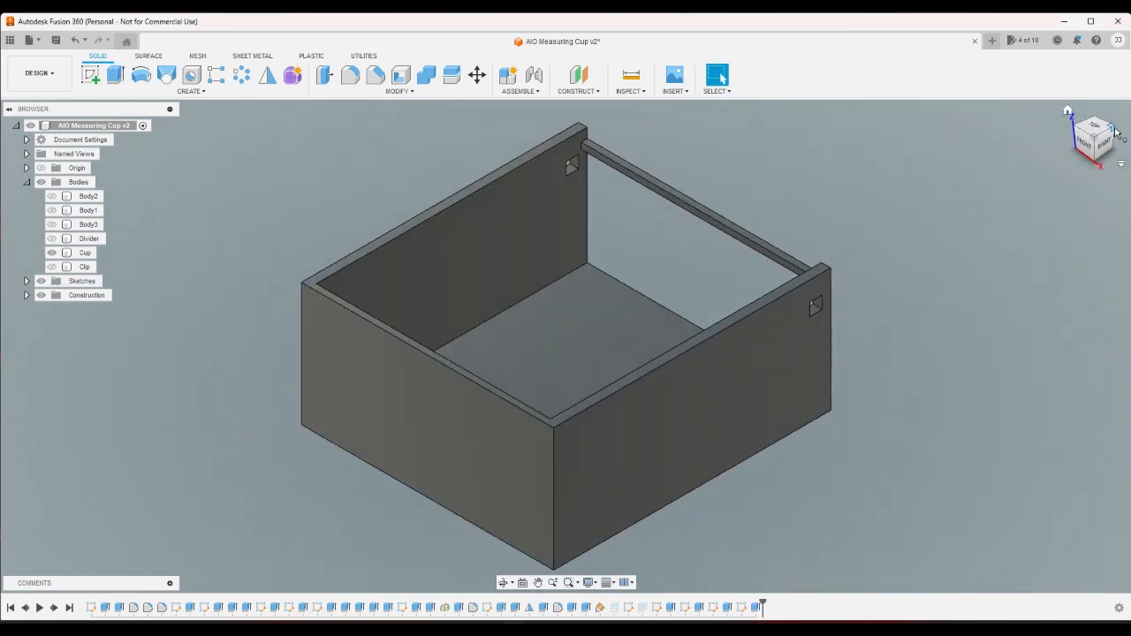
left_click(1115, 129)
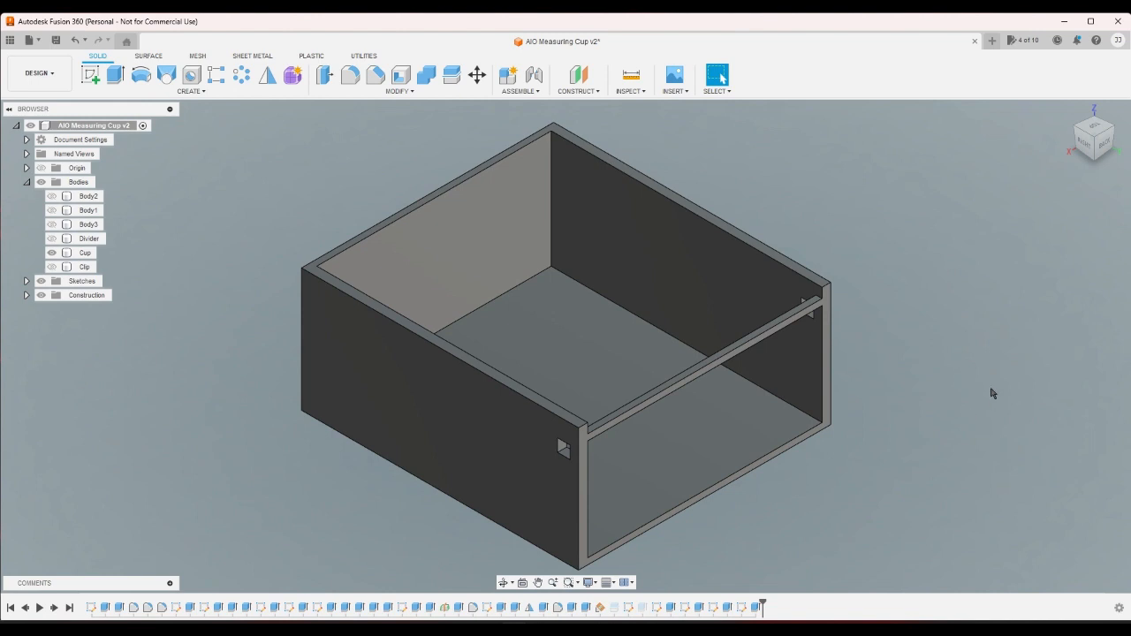
Show the Divider and Clip bodies, hide the Cup, and inspect how they fit together.
left_click(52, 238)
left_click(52, 254)
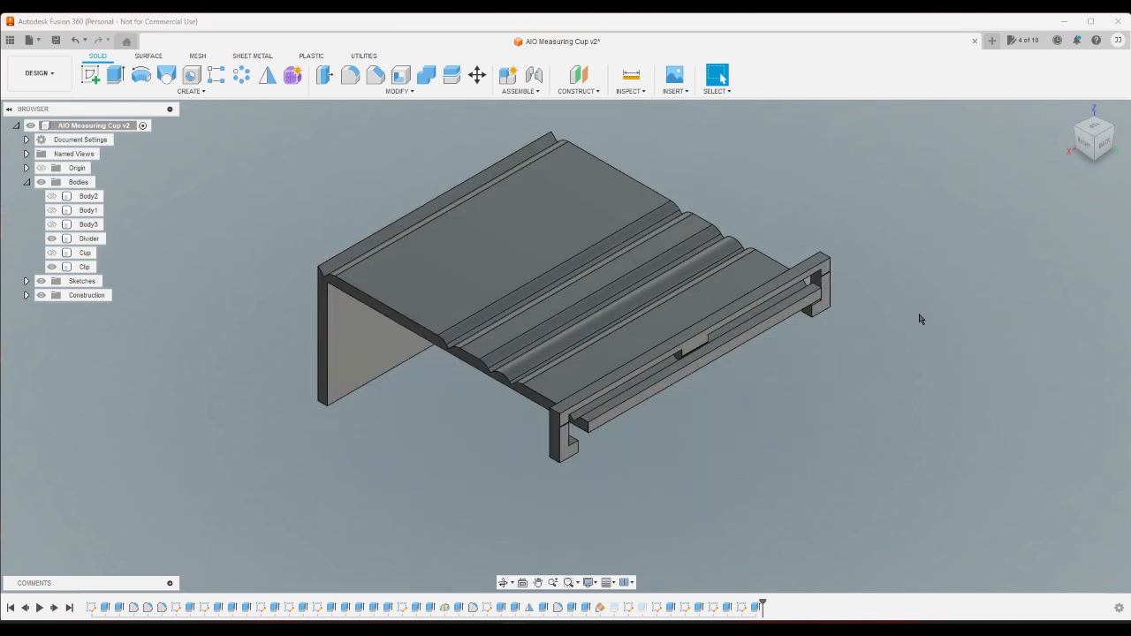
left_click(1086, 147)
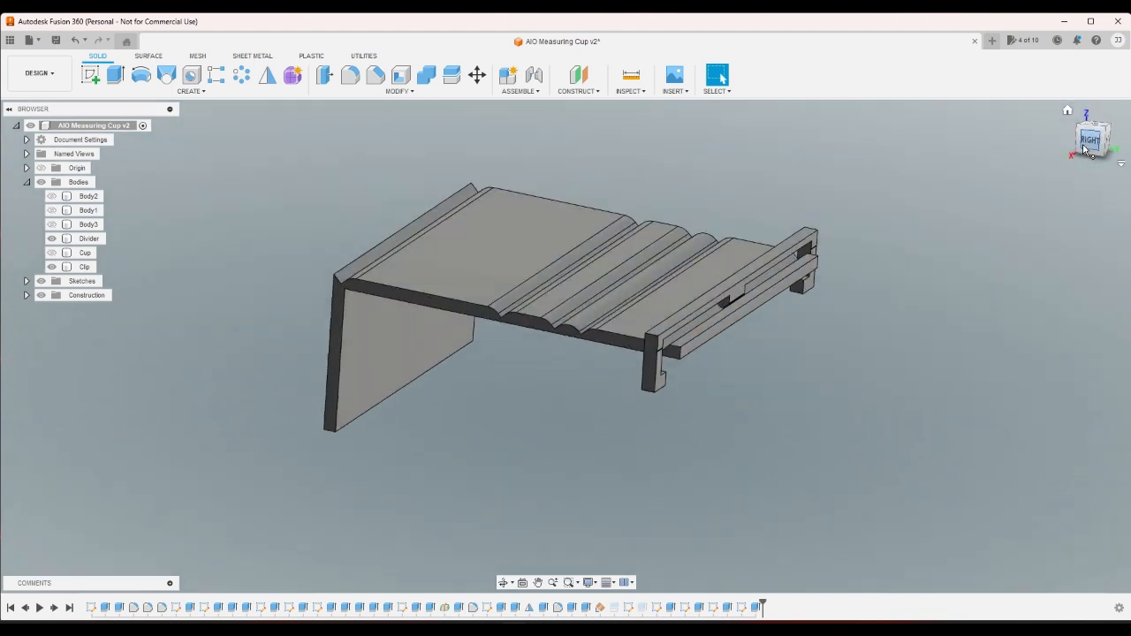
left_click(1068, 112)
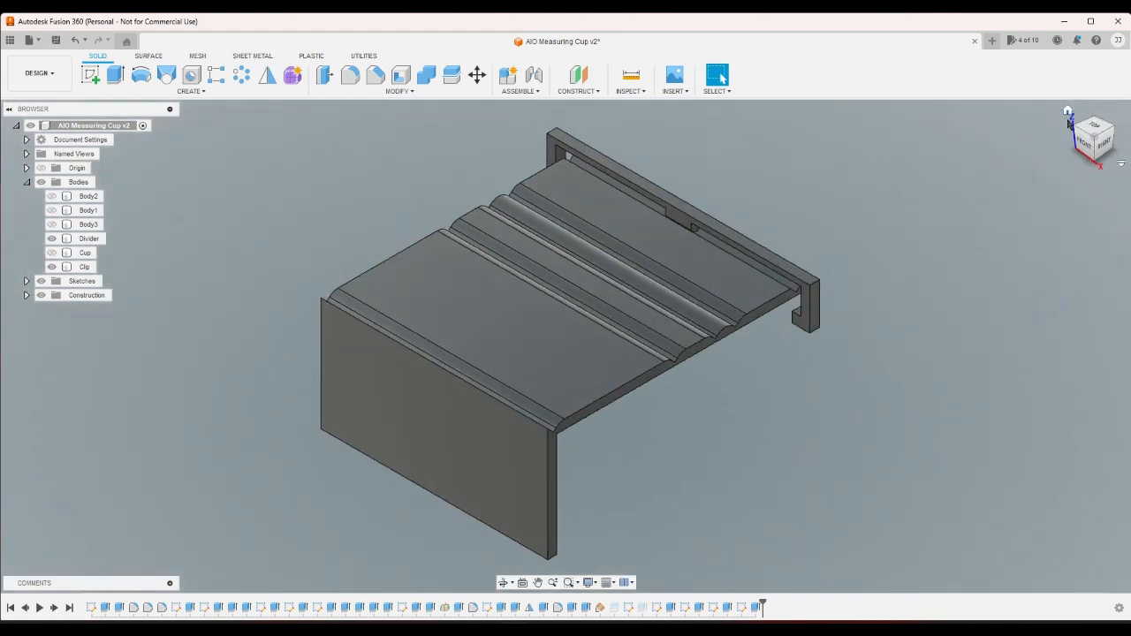
left_click(1096, 137)
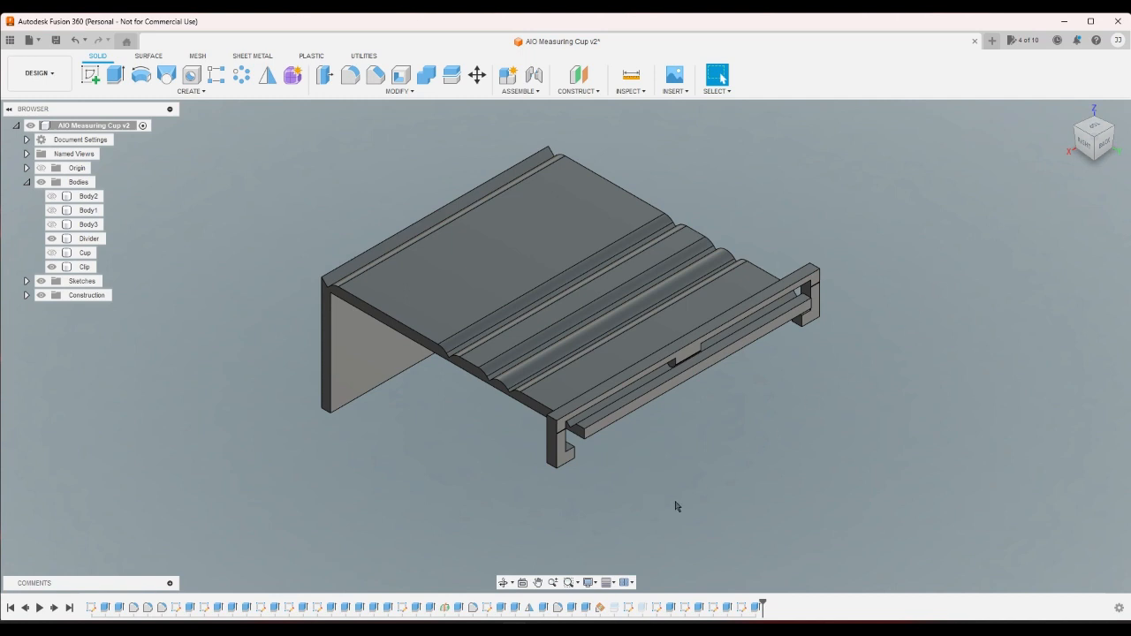
scroll(495, 415, "up", 3)
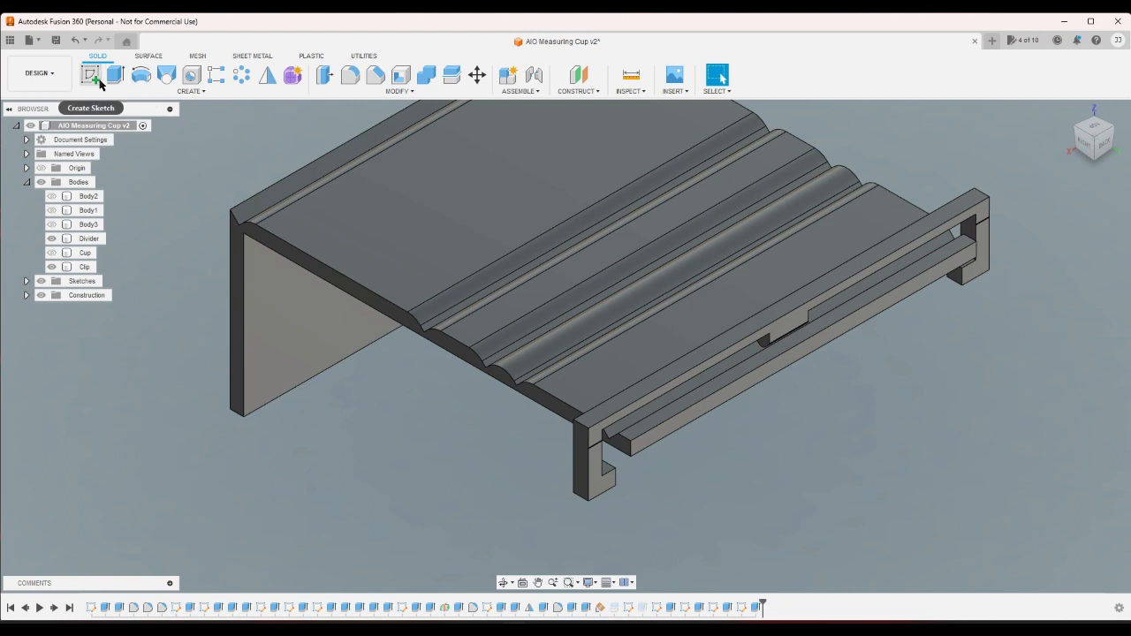
Open the Divider's L-shaped profile sketch for editing.
left_click(235, 246)
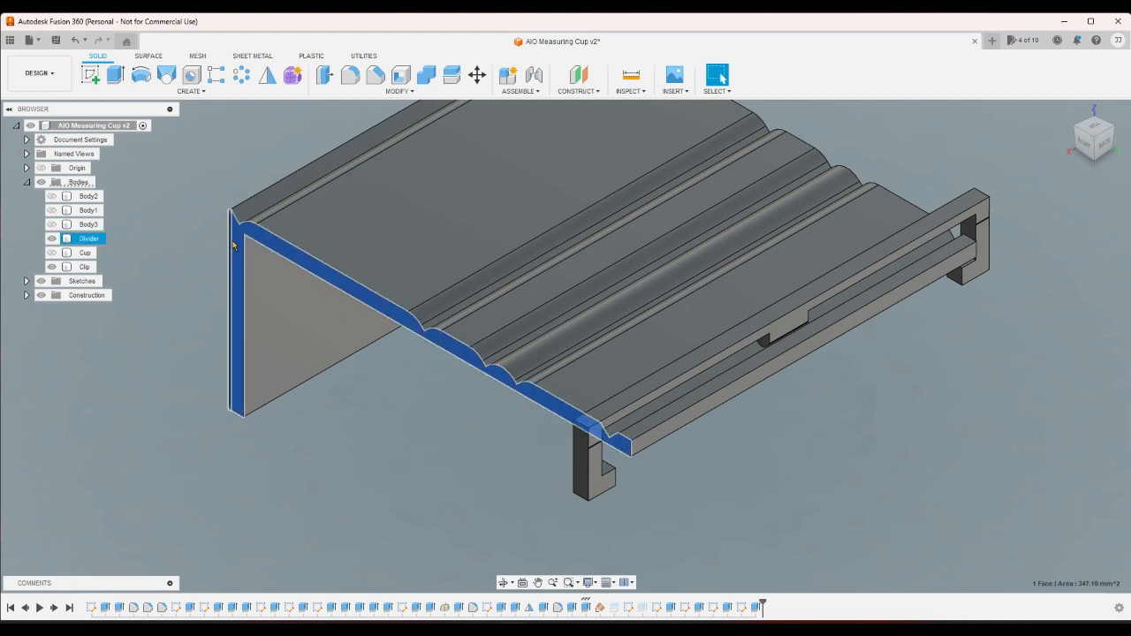
left_click(387, 278)
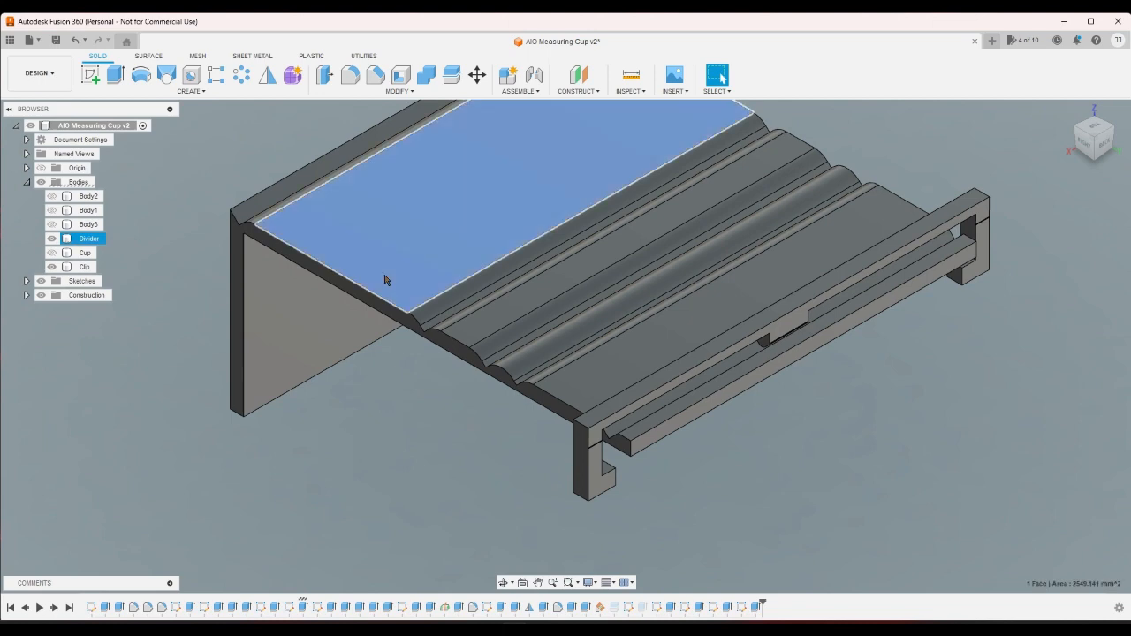
left_click(320, 490)
double_click(295, 607)
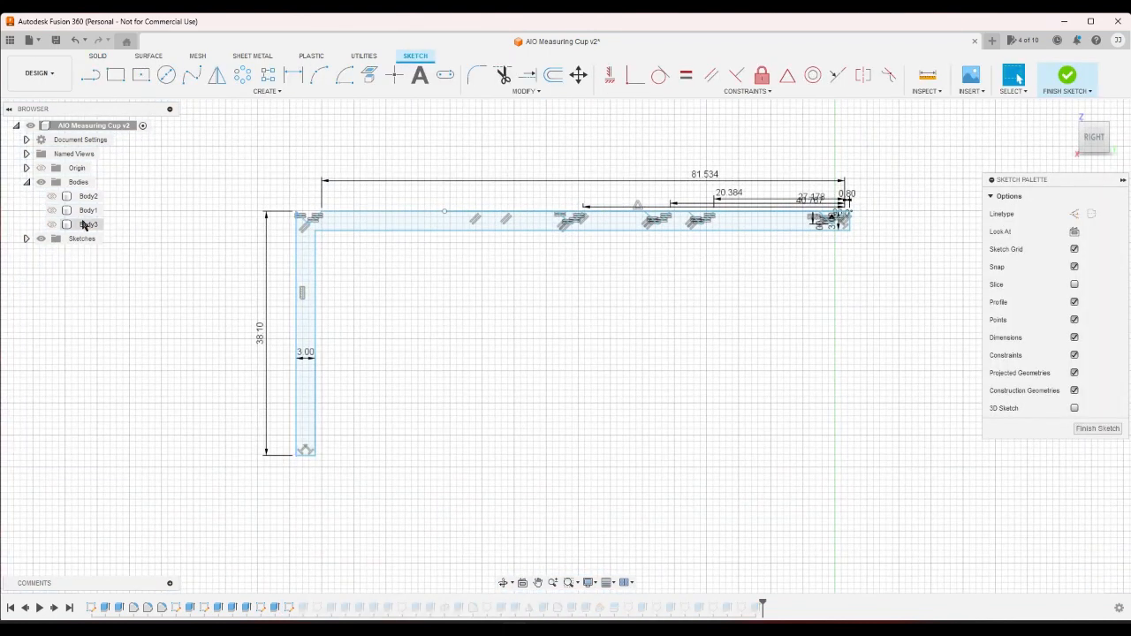
Draw a rectangle about 16 mm by 6 mm on the inner side of the vertical leg's lower end.
left_click(114, 76)
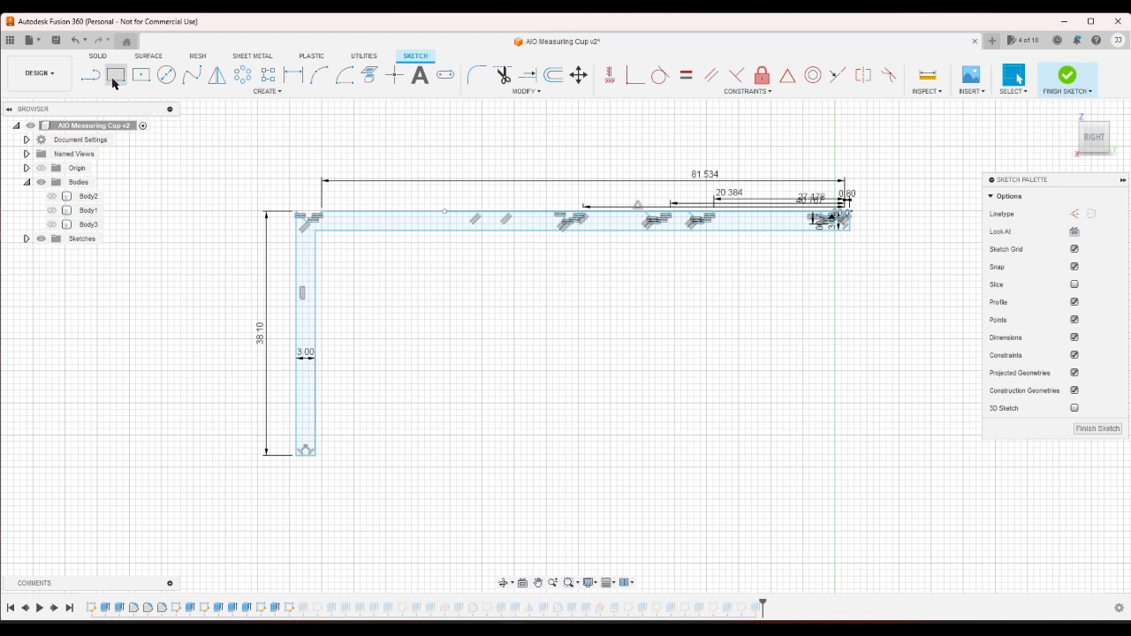
left_click(419, 416)
right_click(503, 389)
left_click(541, 387)
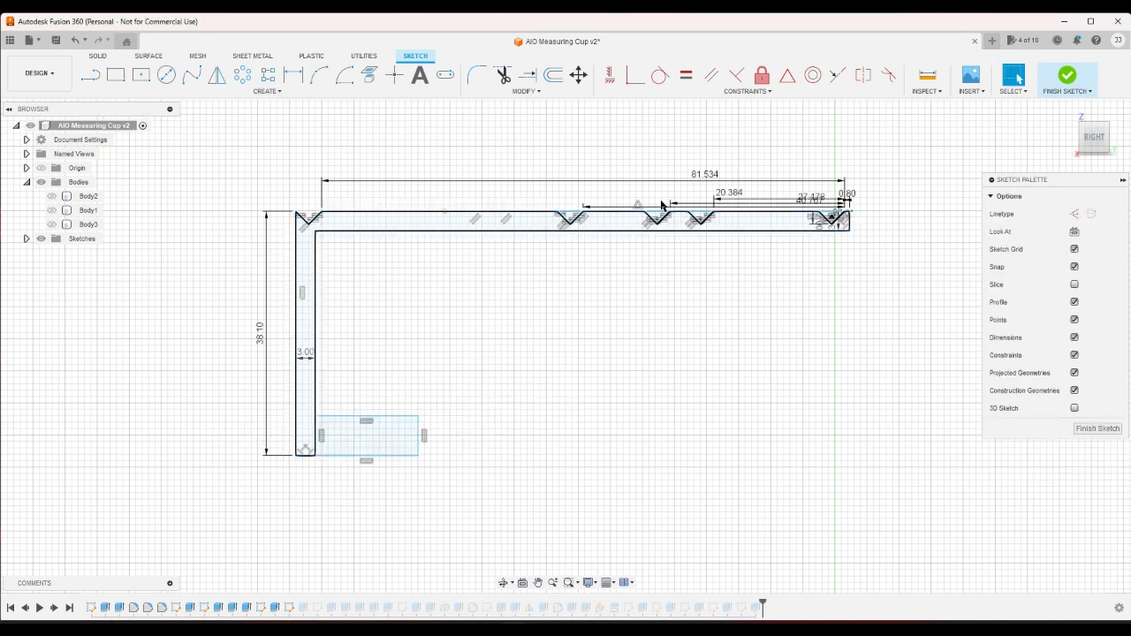
Set the height of the rectangle at the foot of the vertical leg to 3 mm.
left_click(294, 77)
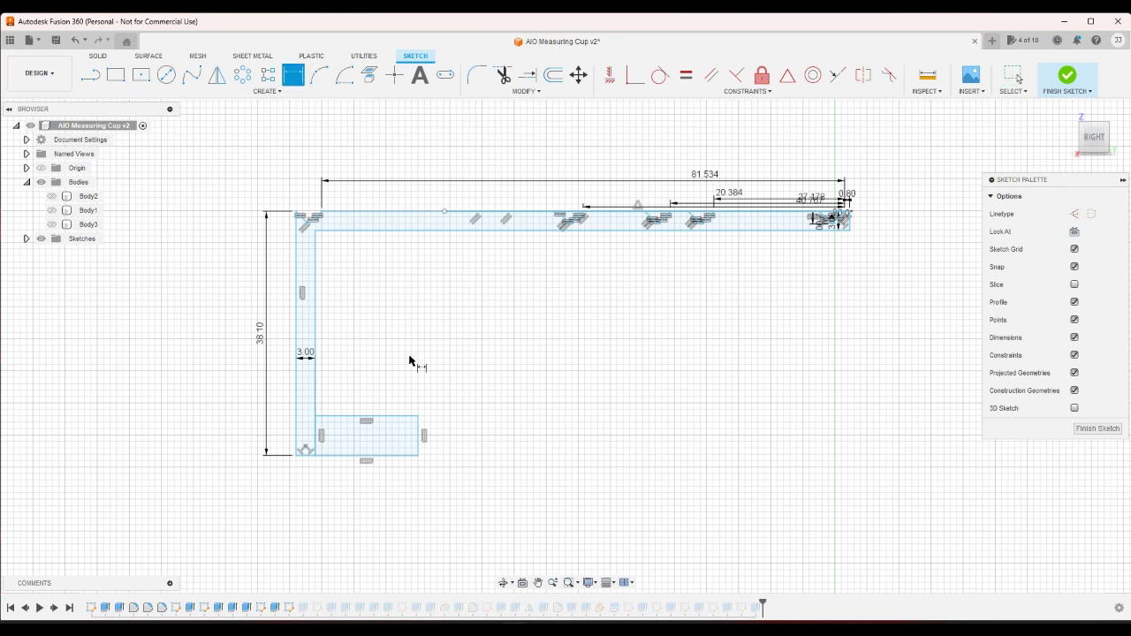
left_click(419, 435)
left_click(444, 432)
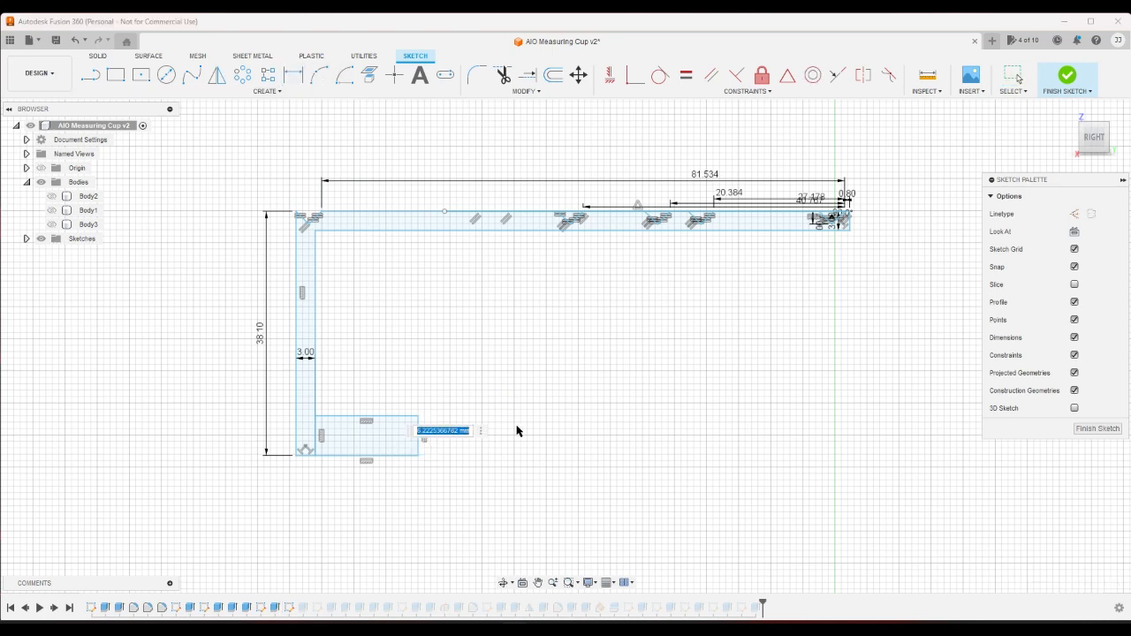
type("6")
key("Return")
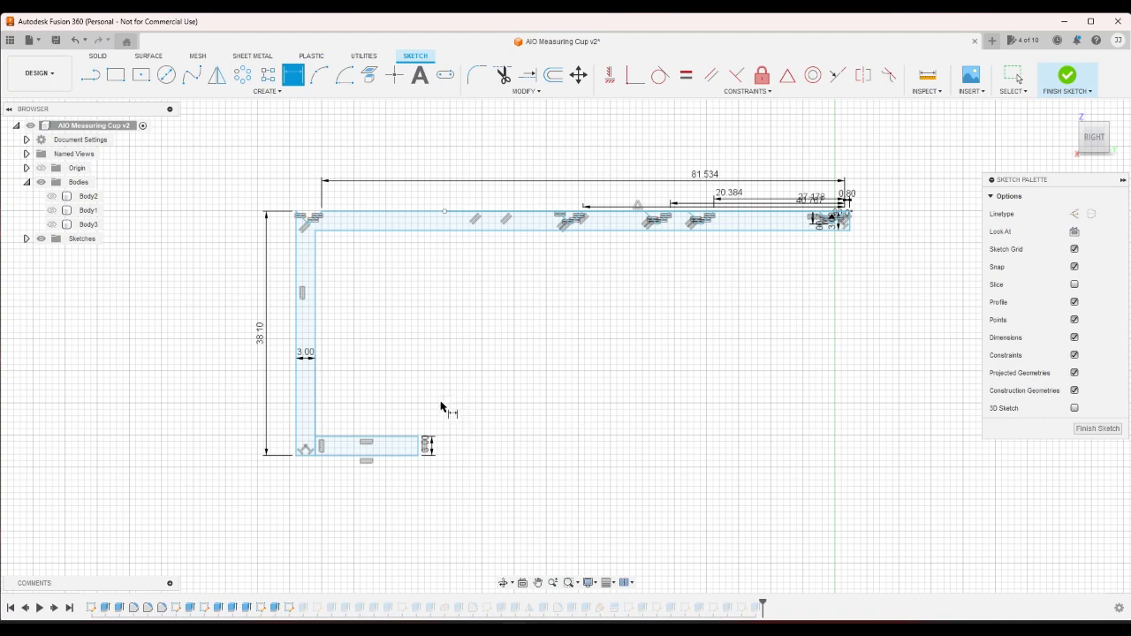
Try to change the foot rectangle's length by moving its free end edge.
scroll(371, 438, "up", 5)
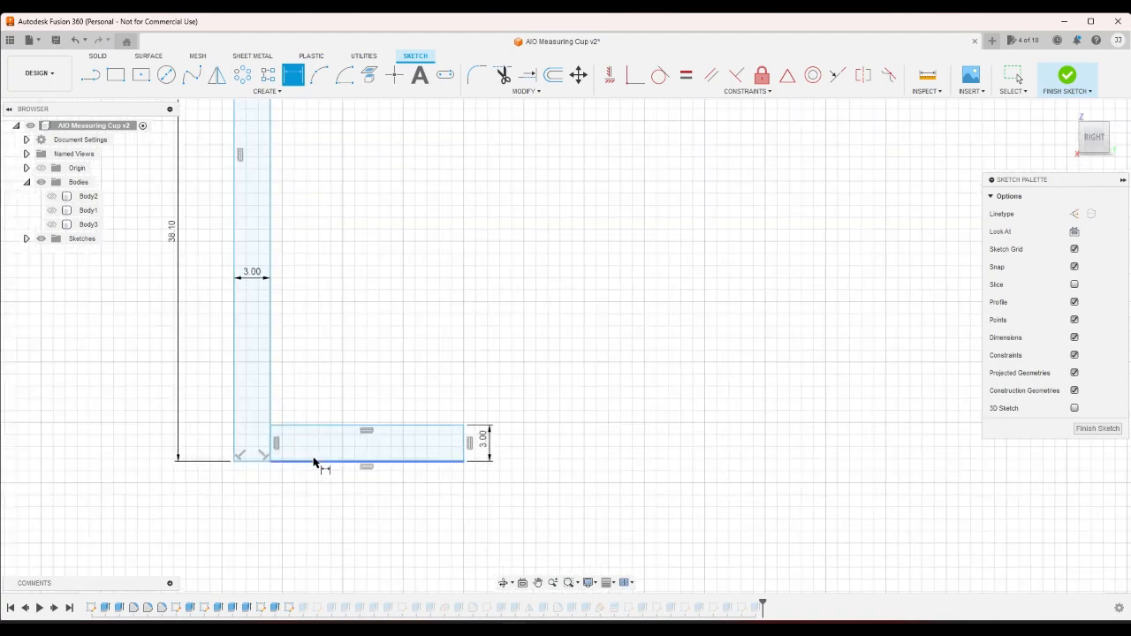
scroll(400, 397, "down", 4)
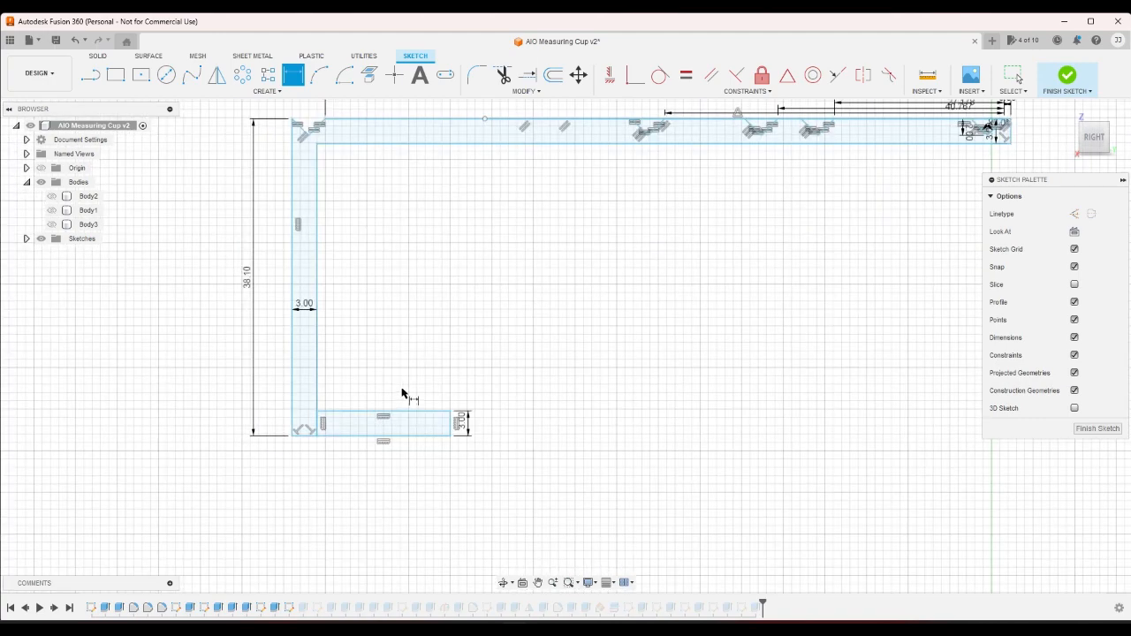
right_click(406, 386)
left_click(351, 385)
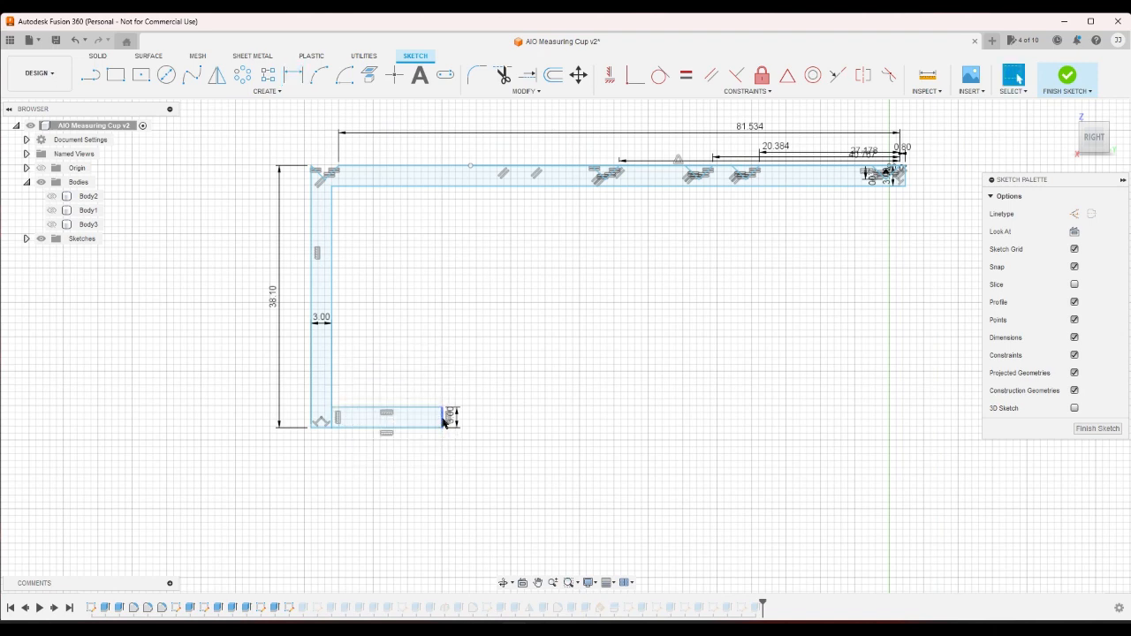
left_click(419, 423)
left_click_drag(419, 425, 435, 425)
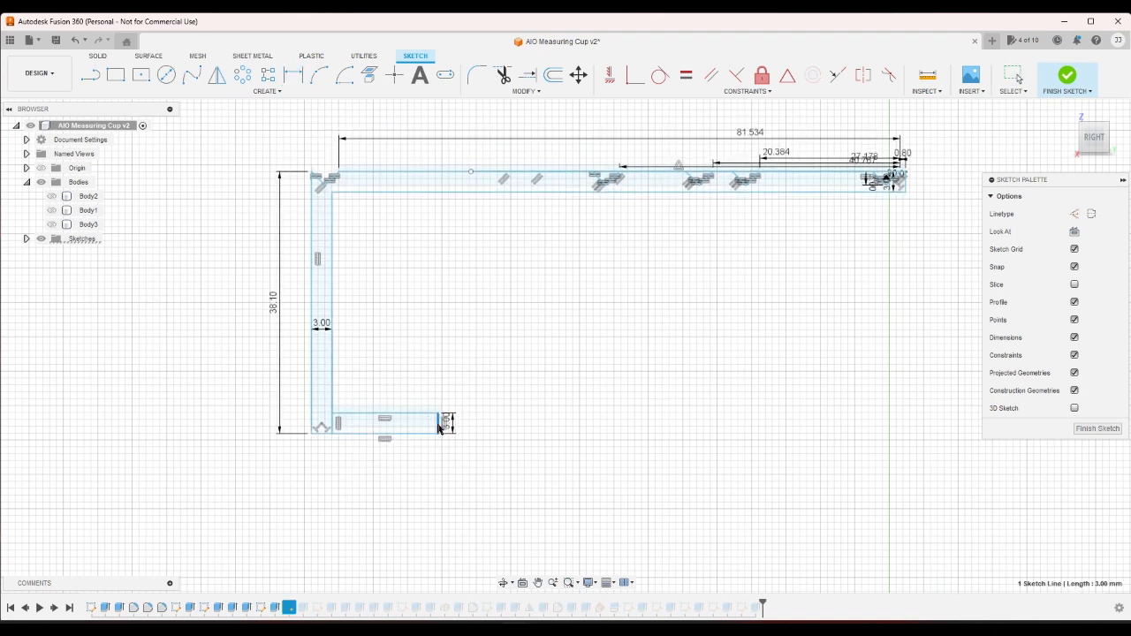
left_click(537, 397)
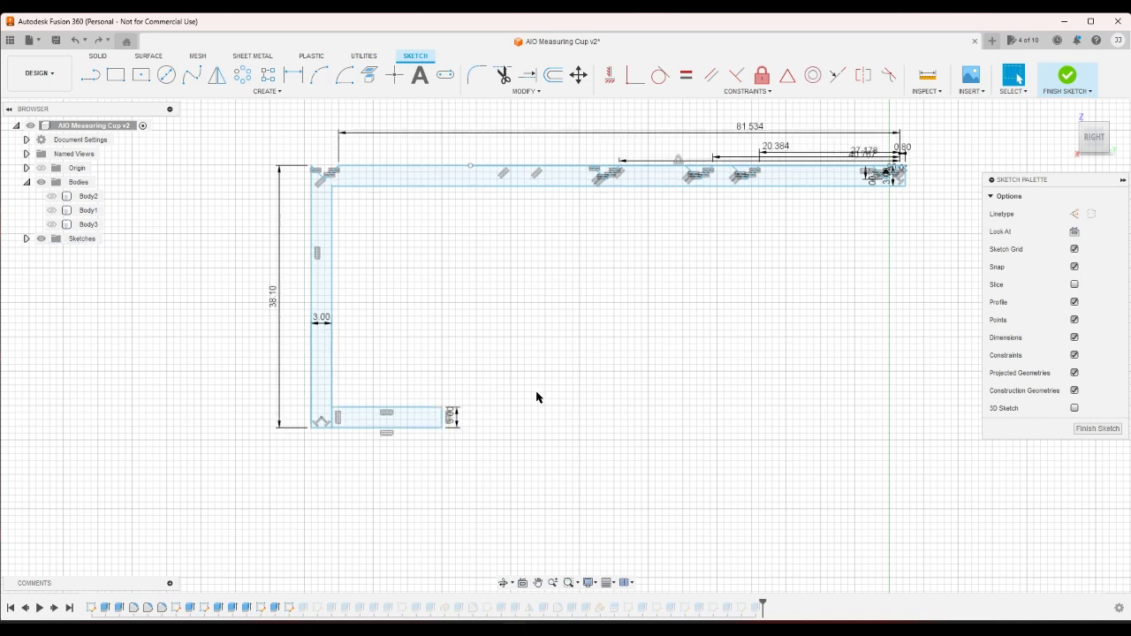
Dimension the foot rectangle's length to 10 mm.
left_click(293, 74)
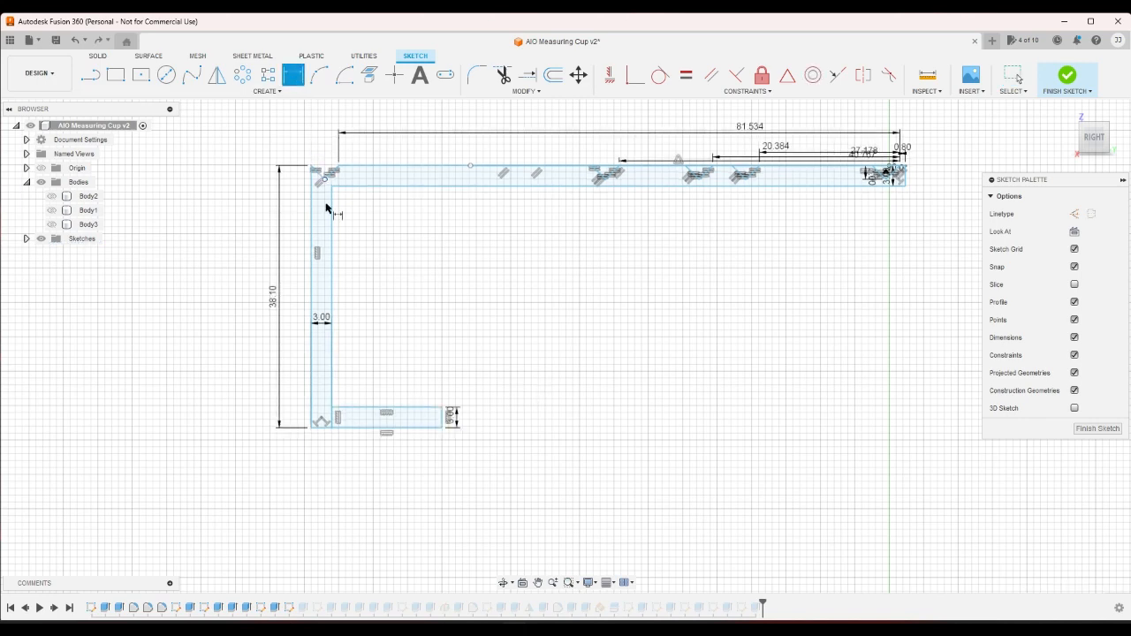
left_click(416, 409)
left_click(519, 389)
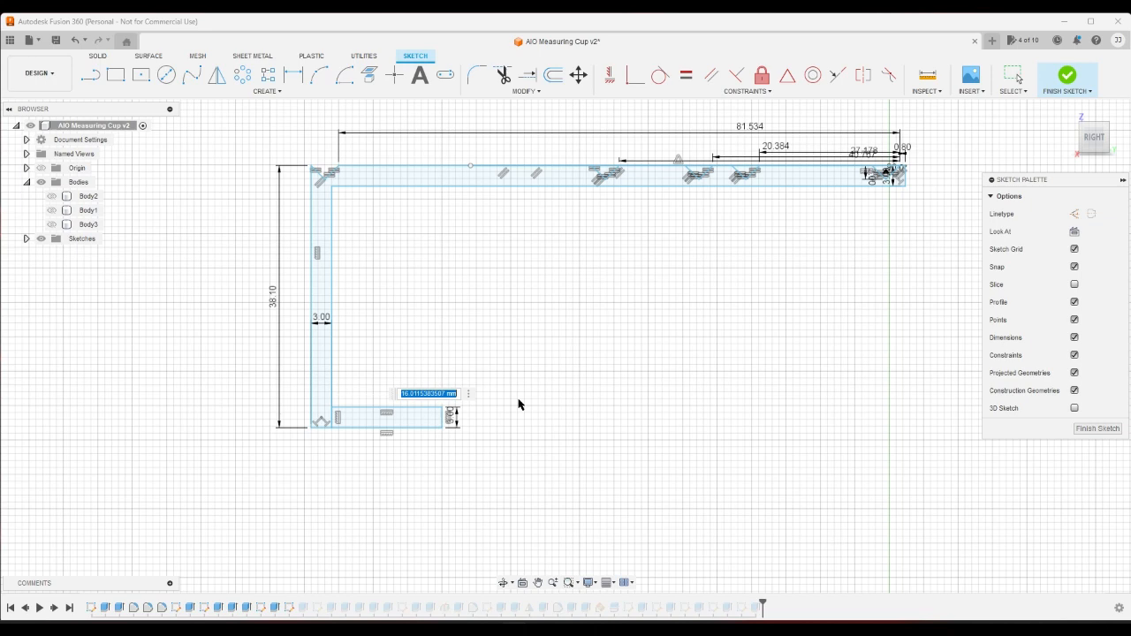
type("10")
key("Return")
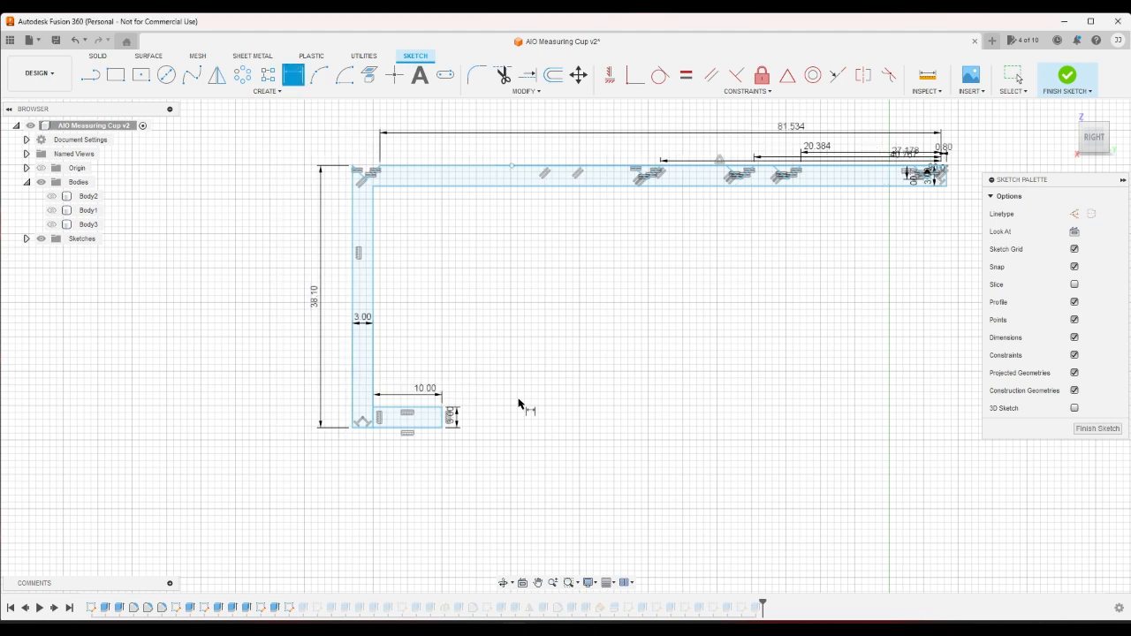
Undo the foot rectangle at the lower end of the vertical leg together with its dimensions.
key("Escape")
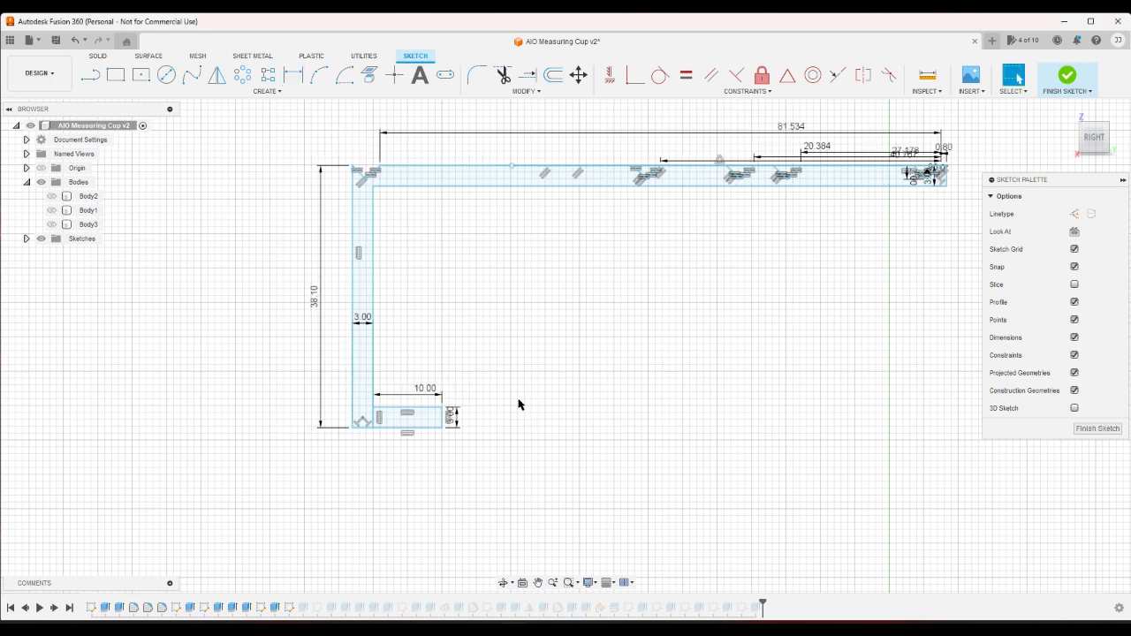
key("ctrl+z")
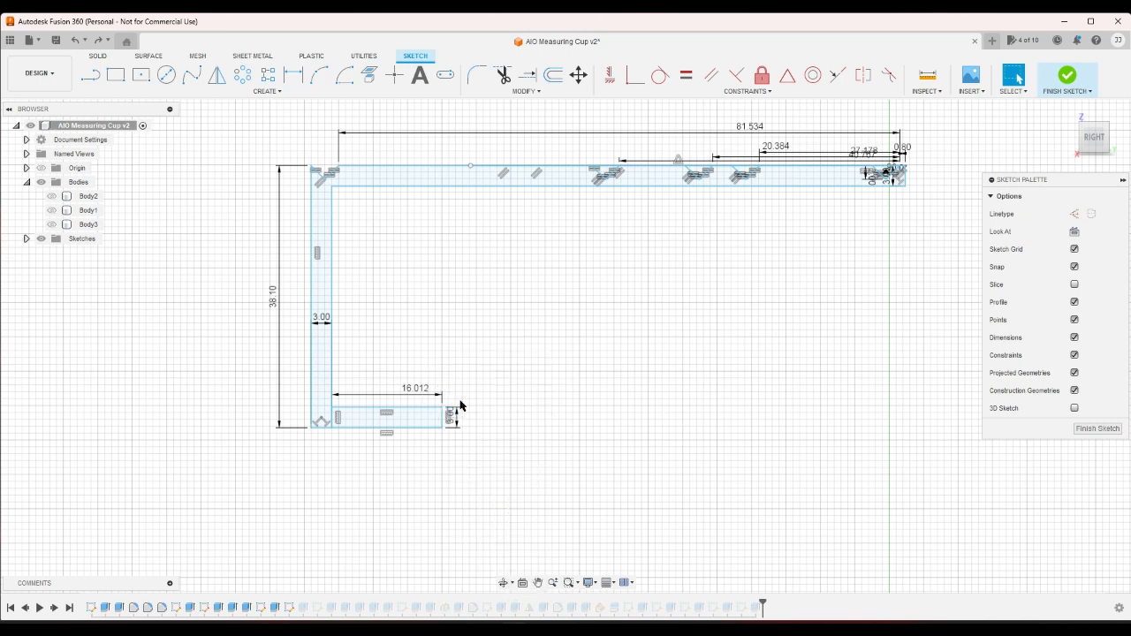
key("ctrl+z")
key("ctrl+z")
Draw a 10 mm horizontal line inward from the lower inner corner of the vertical leg.
key("l")
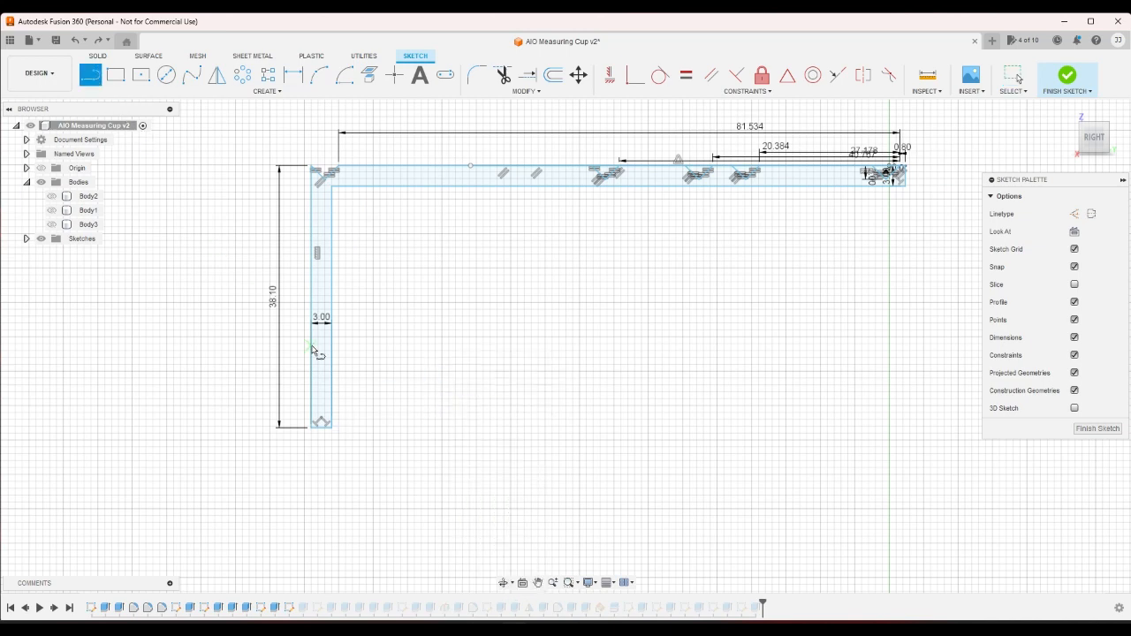
left_click(321, 424)
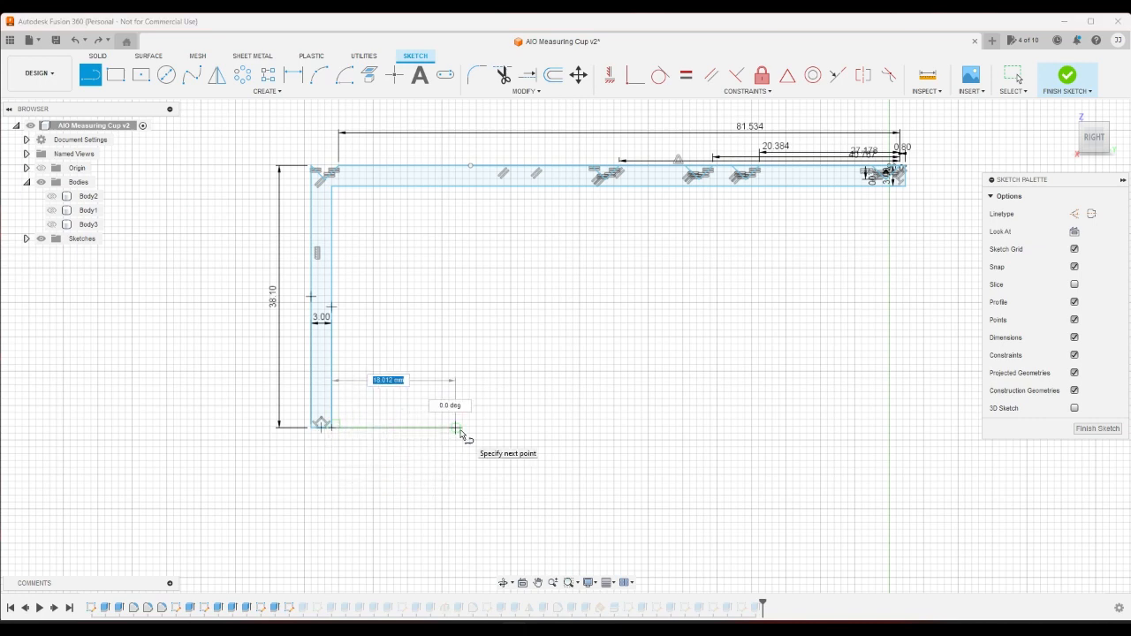
type("10")
key("Return")
key("Escape")
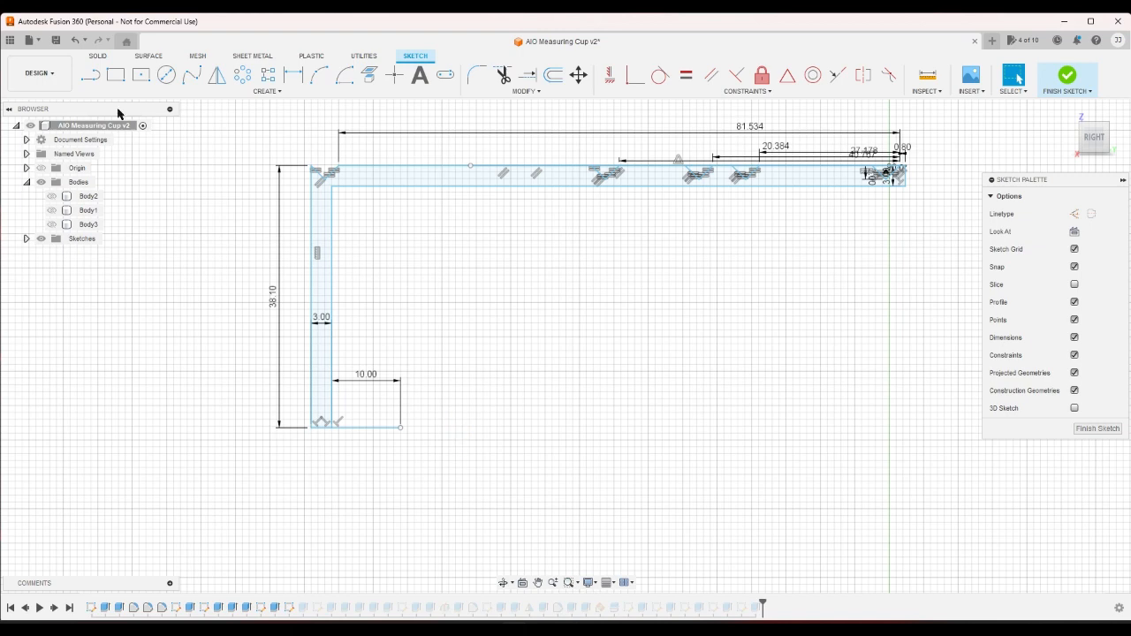
Draw a 3 mm vertical line upward from the free end of the foot's bottom line.
left_click(90, 76)
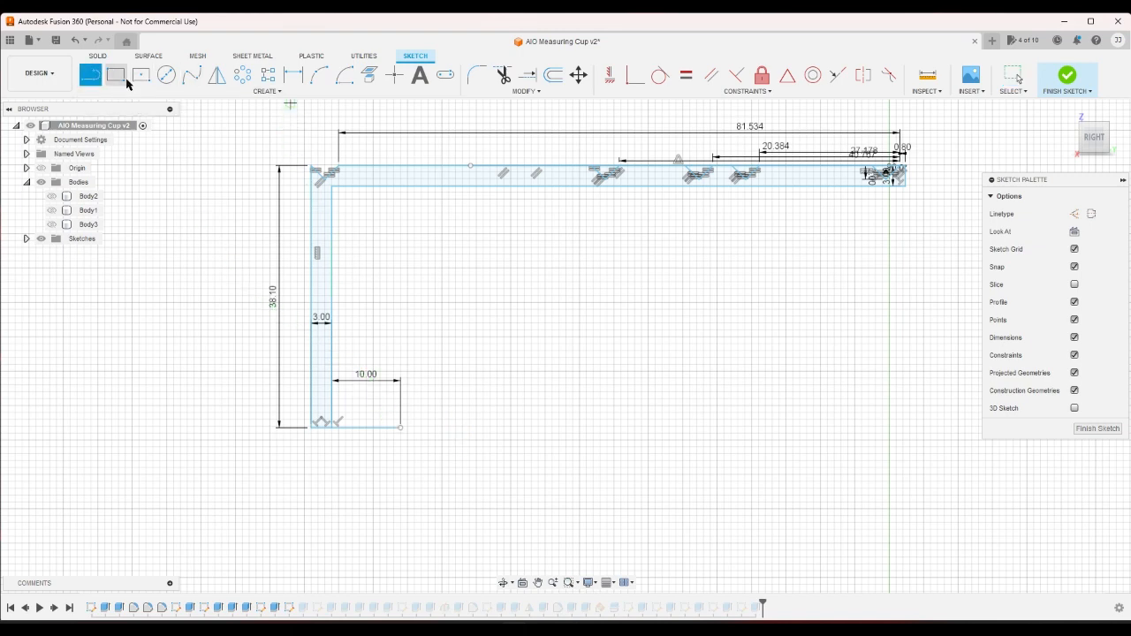
left_click(400, 428)
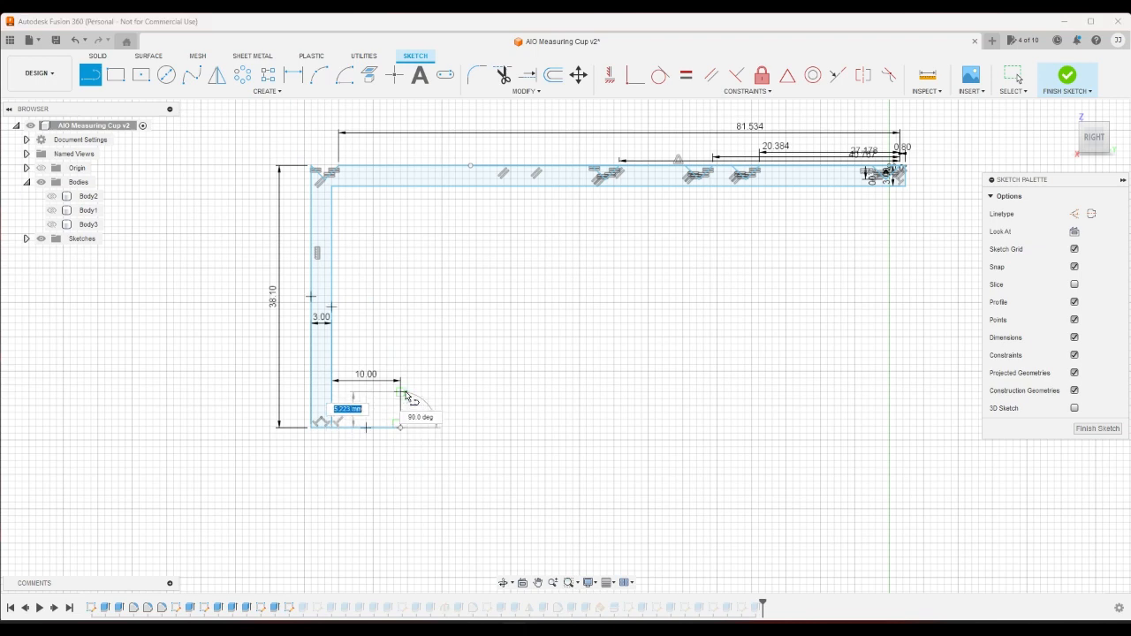
type("3")
key("Return")
key("Escape")
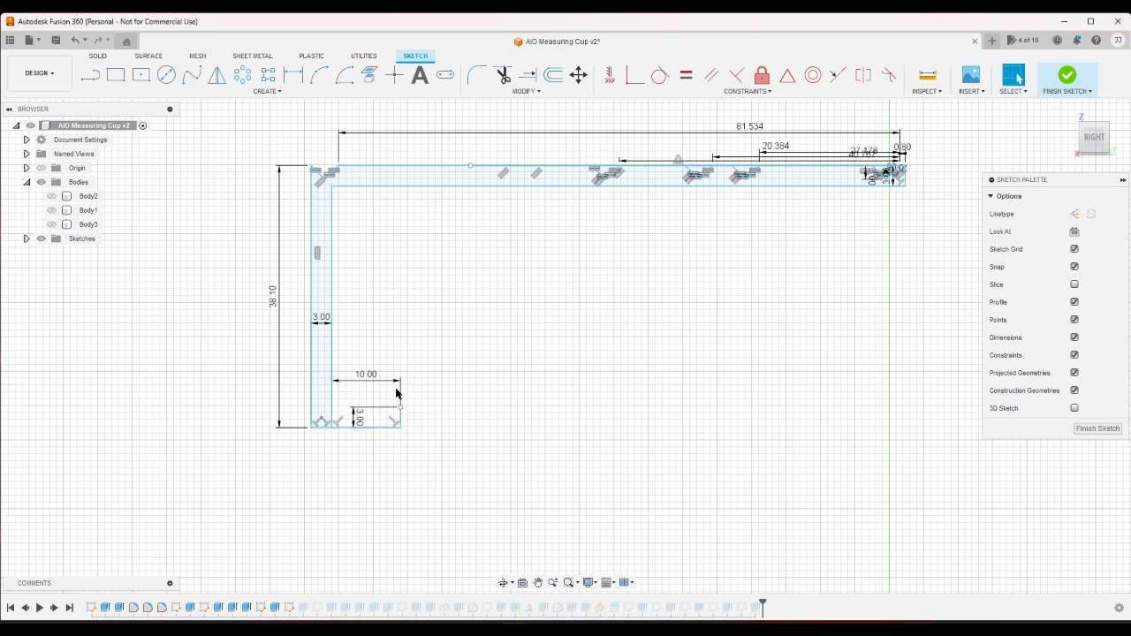
Close the foot outline with a horizontal line back to the vertical leg and finish the sketch.
left_click(90, 76)
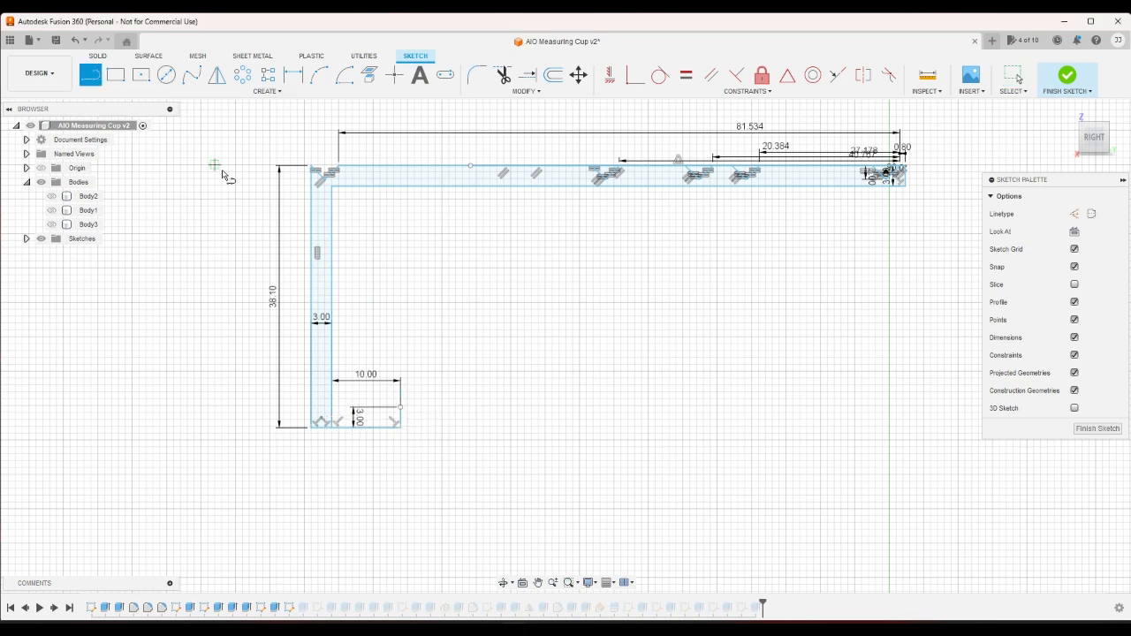
left_click(400, 411)
right_click(470, 398)
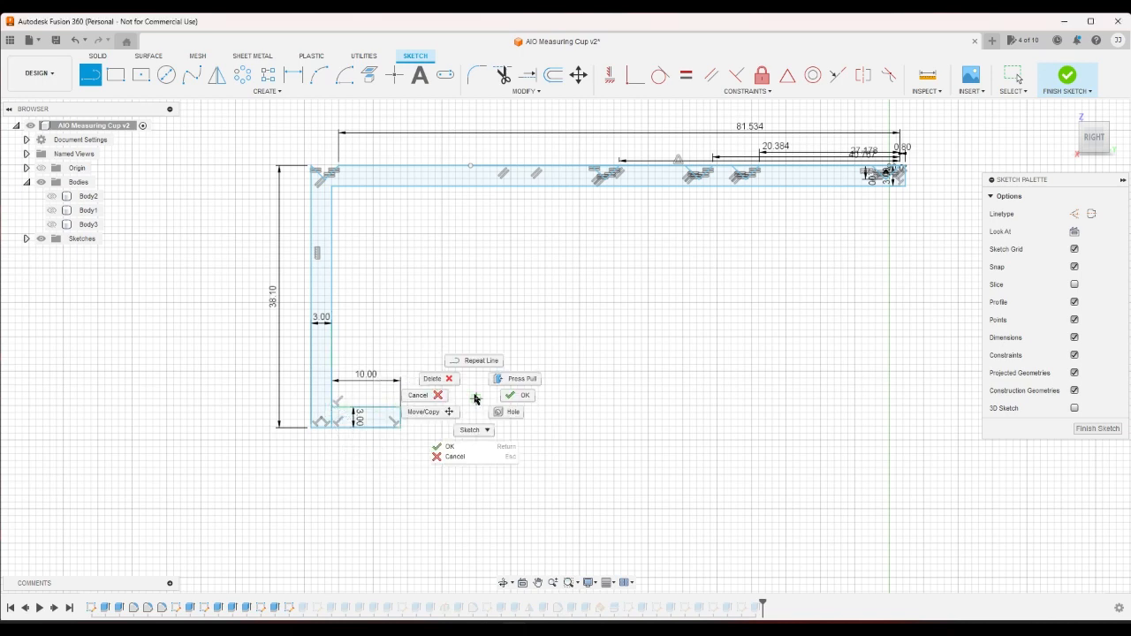
left_click(448, 399)
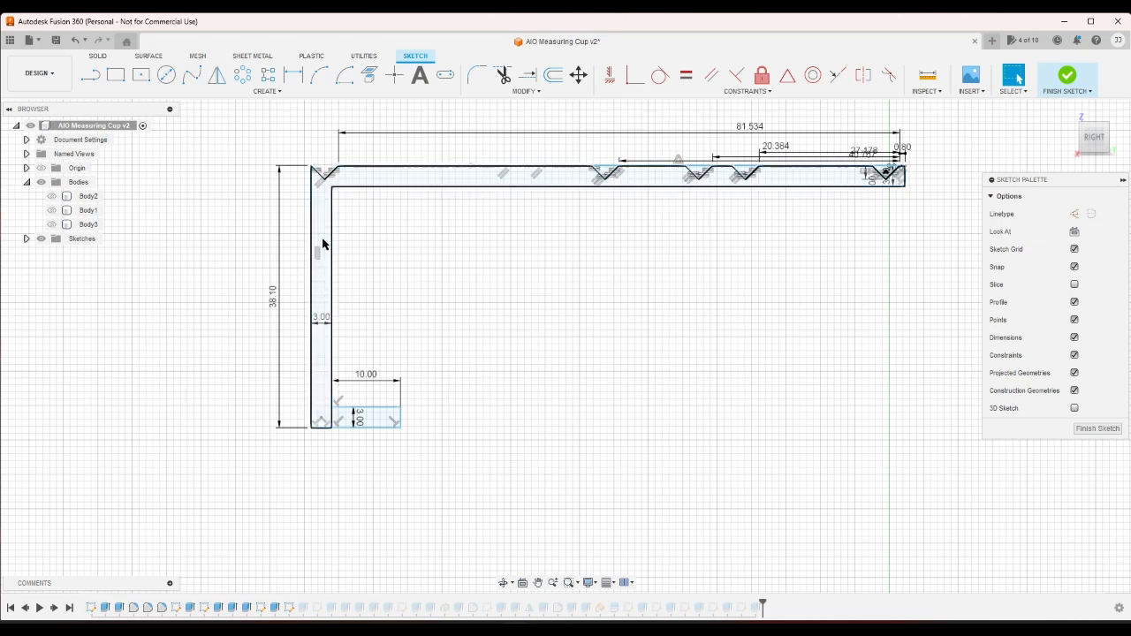
left_click(1068, 81)
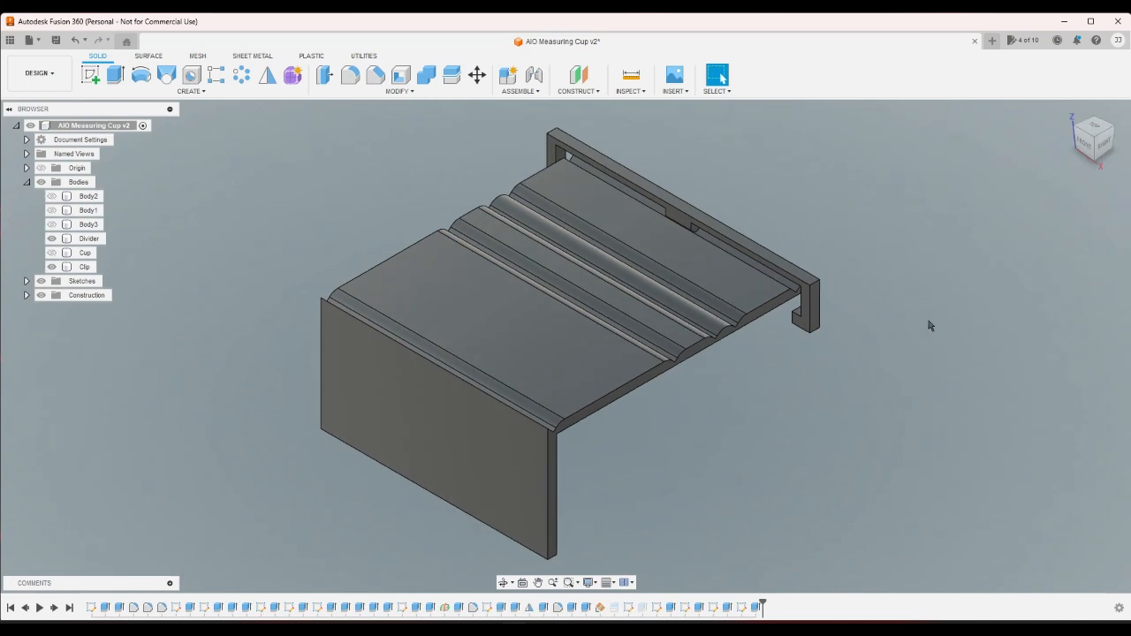
Edit the Divider's extrusion to include the new foot profile at the lower end of the vertical leg.
left_click(1115, 127)
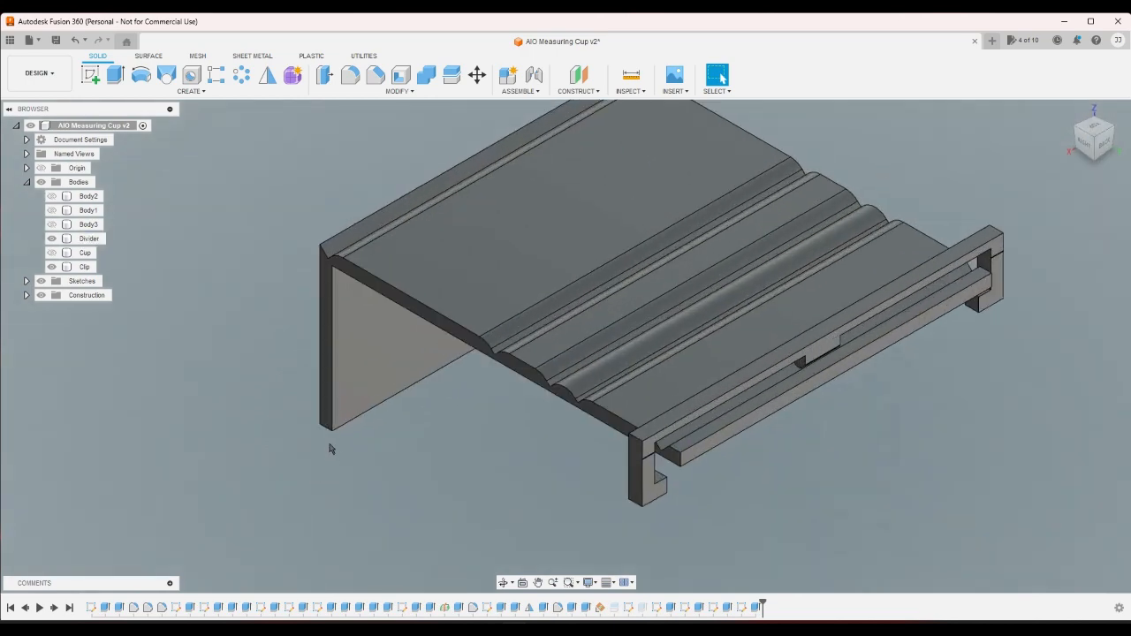
left_click(289, 608)
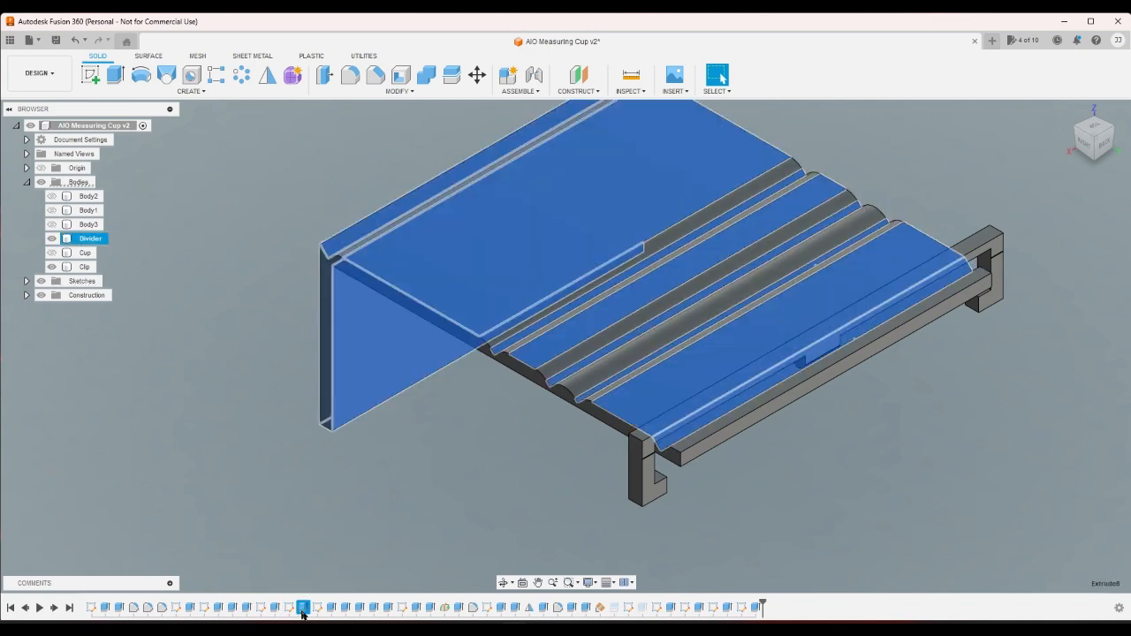
double_click(303, 608)
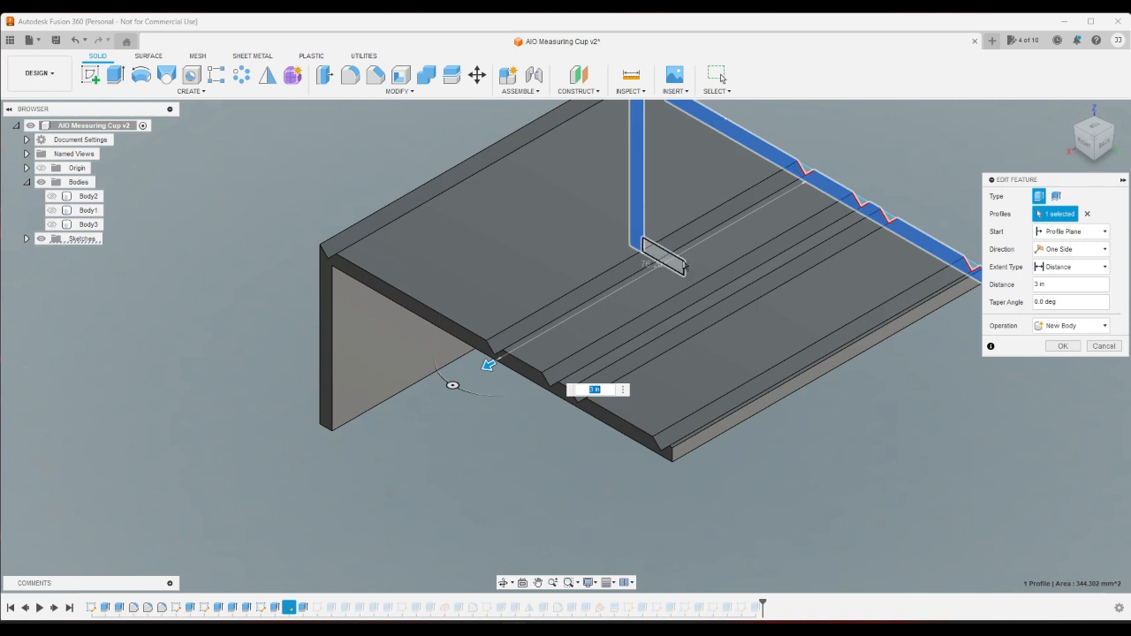
left_click(657, 265)
key("Return")
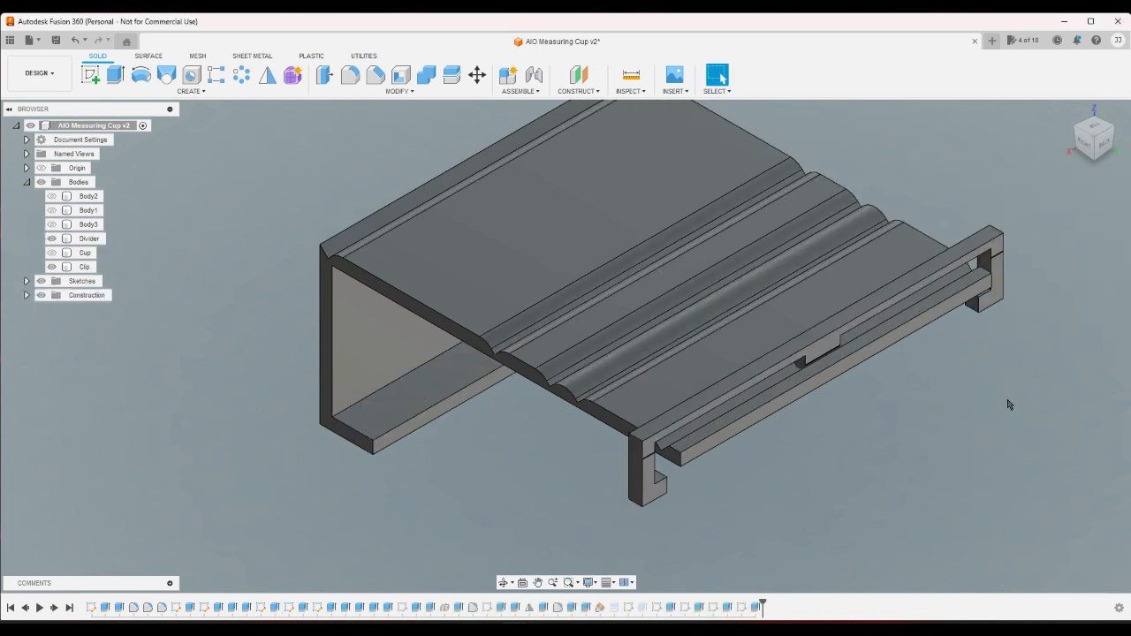
Show the Cup body and move the Divider body 81 mm along Y, out past the clip end.
left_click(52, 253)
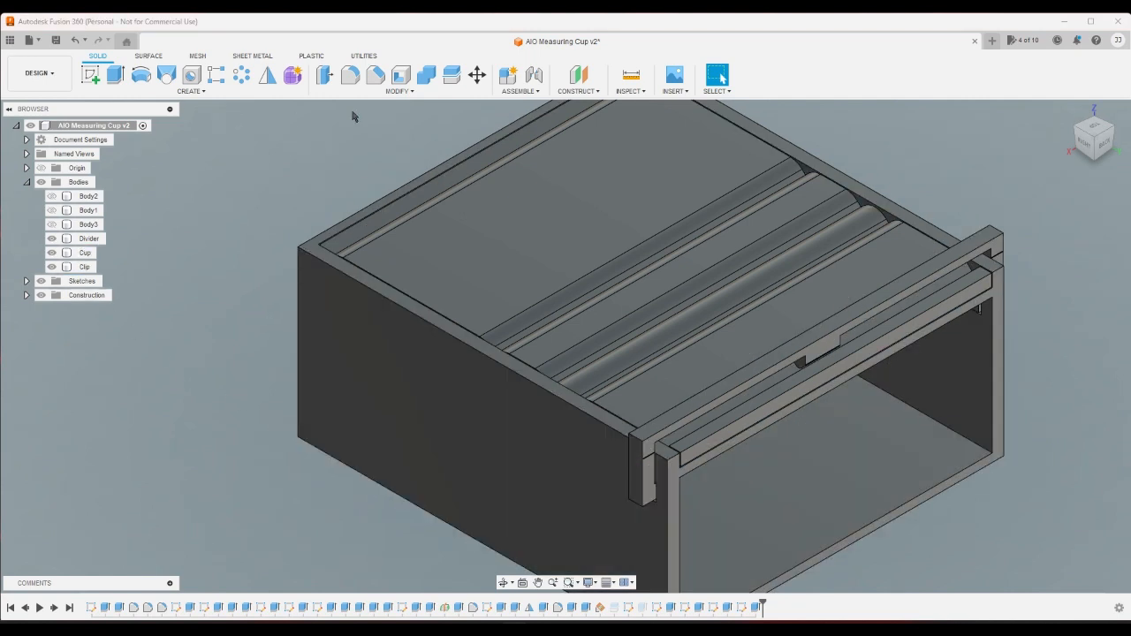
left_click(477, 76)
left_click(522, 173)
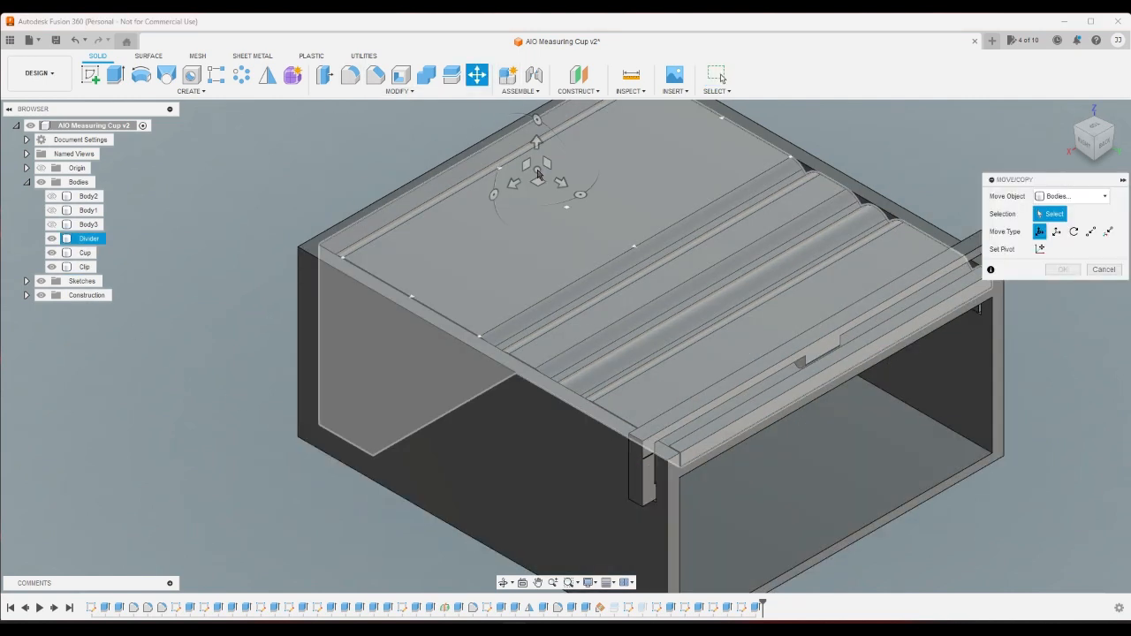
left_click_drag(557, 194, 863, 433)
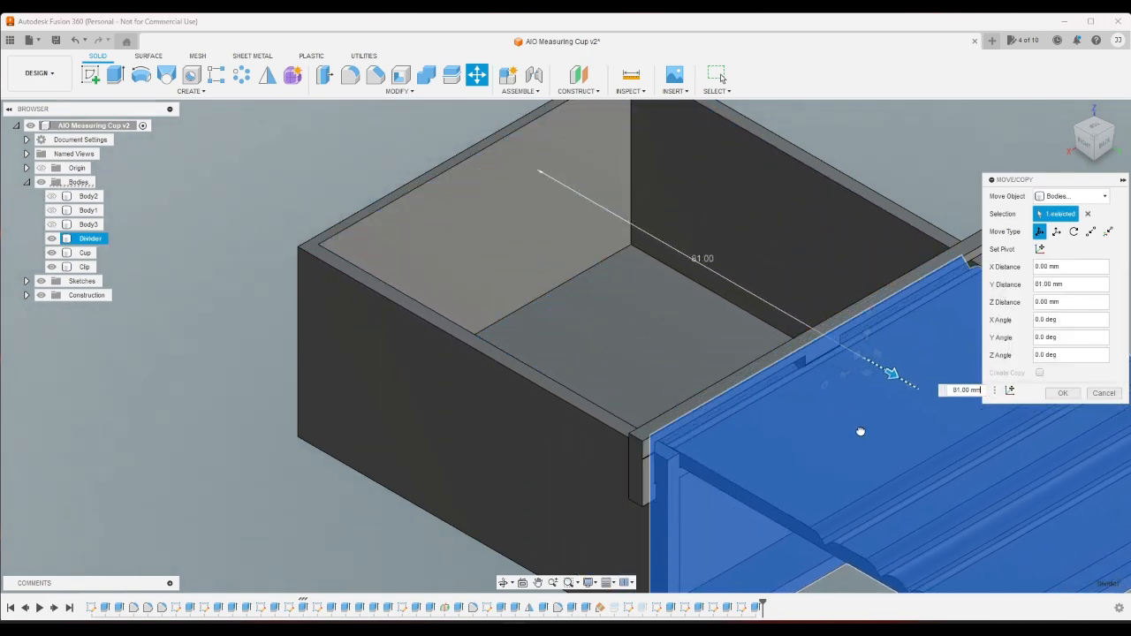
left_click(1061, 394)
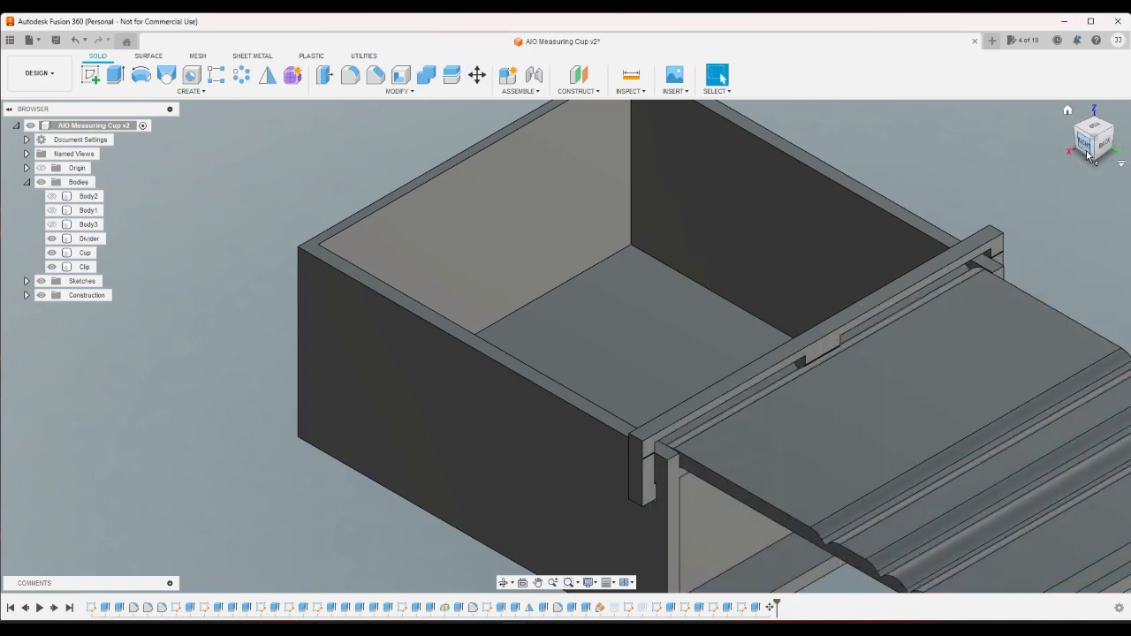
Examine how the moved Divider and its foot sit against the cup's open back, from the side and in perspective.
left_click(1089, 155)
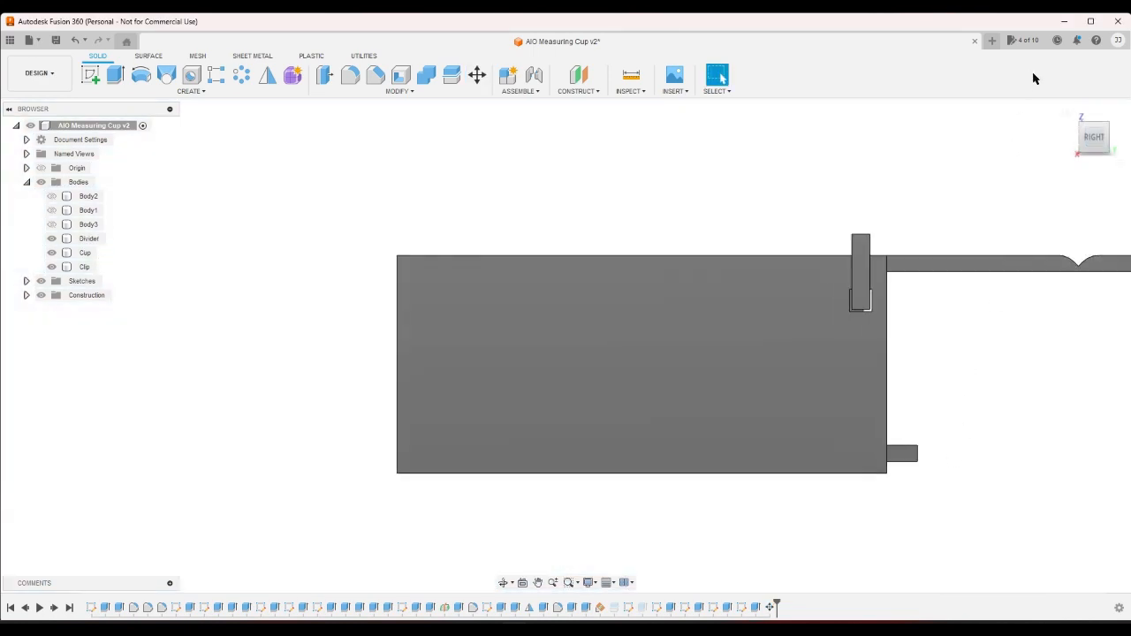
left_click(1067, 112)
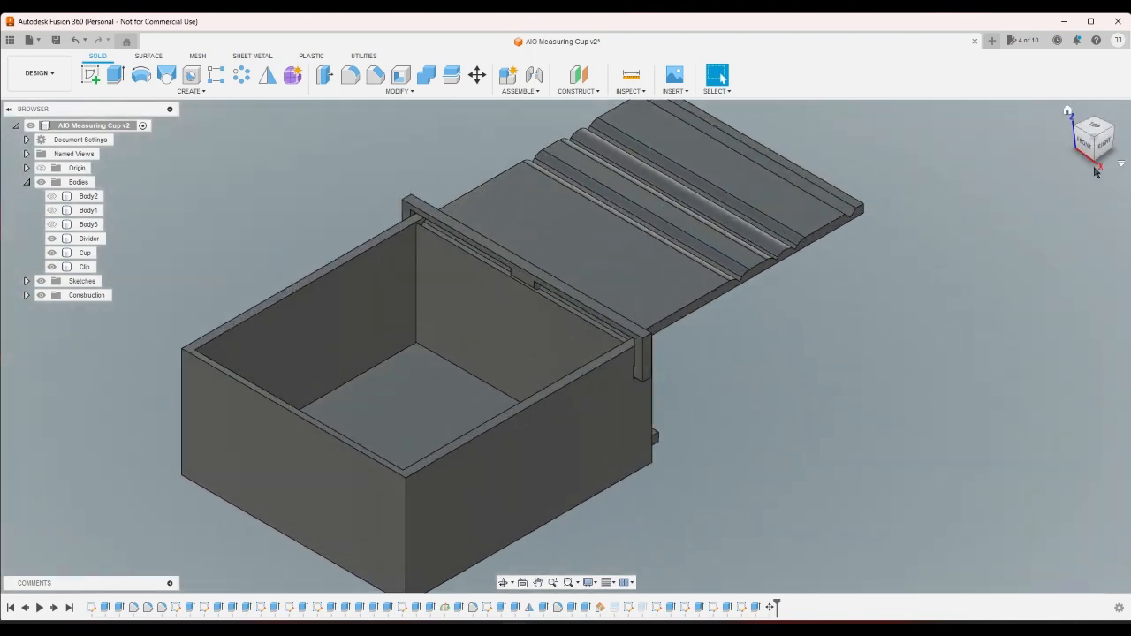
left_click(1113, 127)
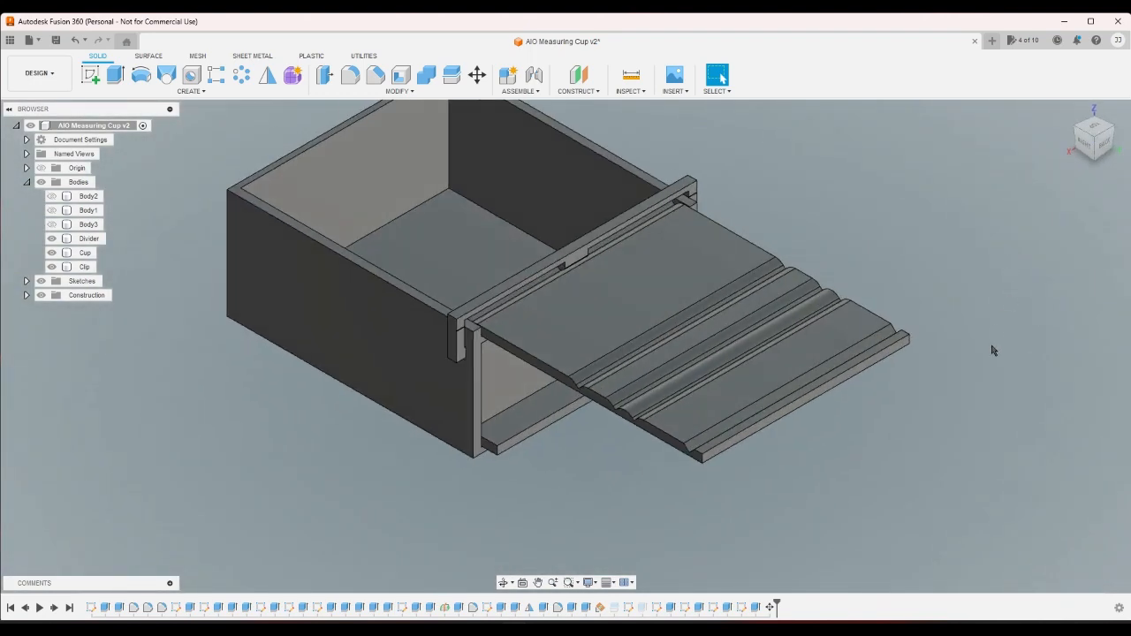
scroll(992, 351, "down", 2)
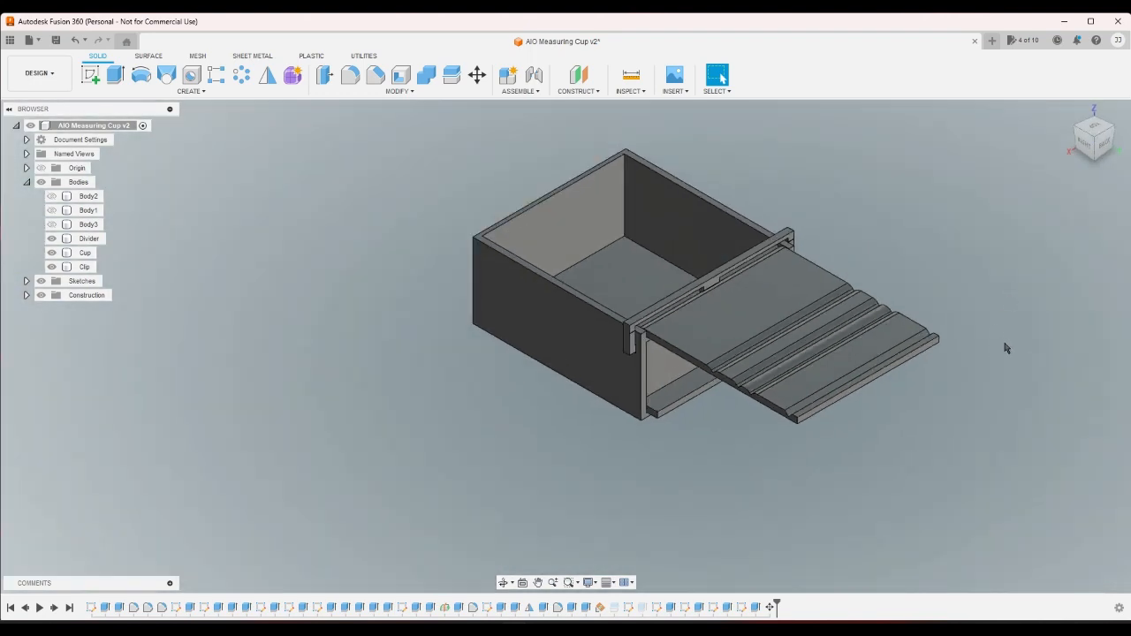
scroll(1008, 340, "up", 4)
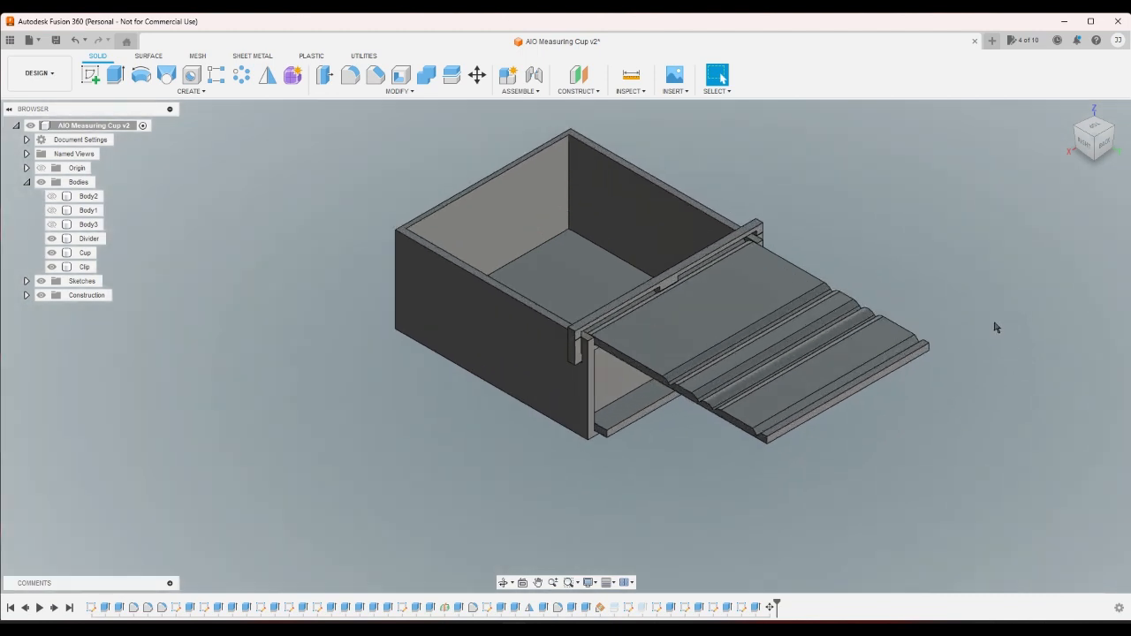
scroll(986, 321, "down", 1)
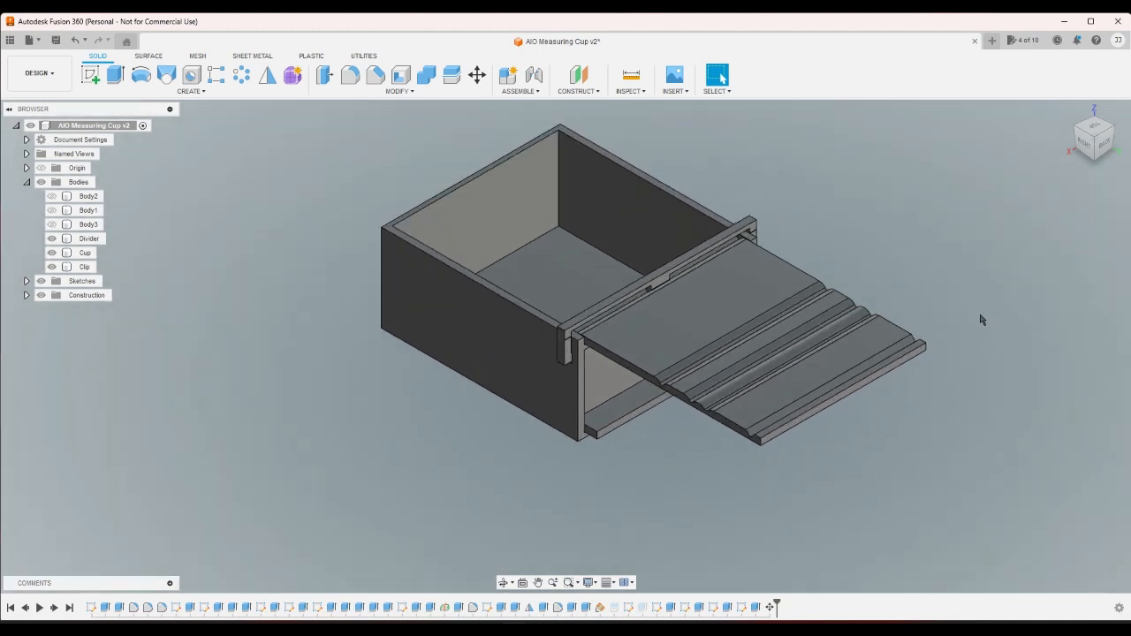
scroll(619, 397, "up", 5)
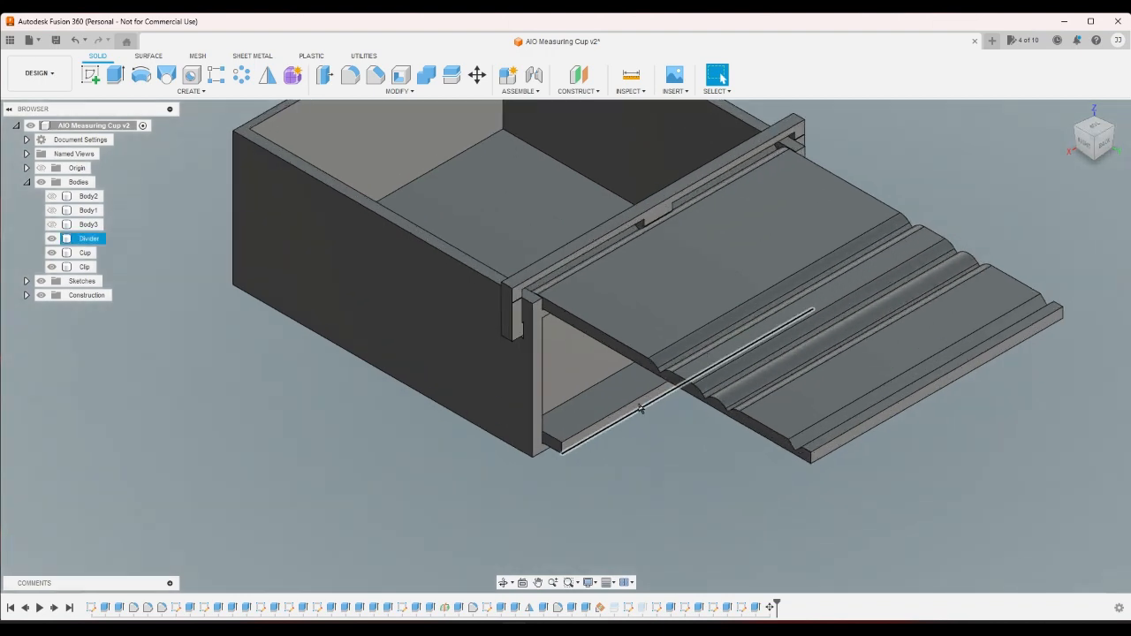
scroll(669, 480, "down", 4)
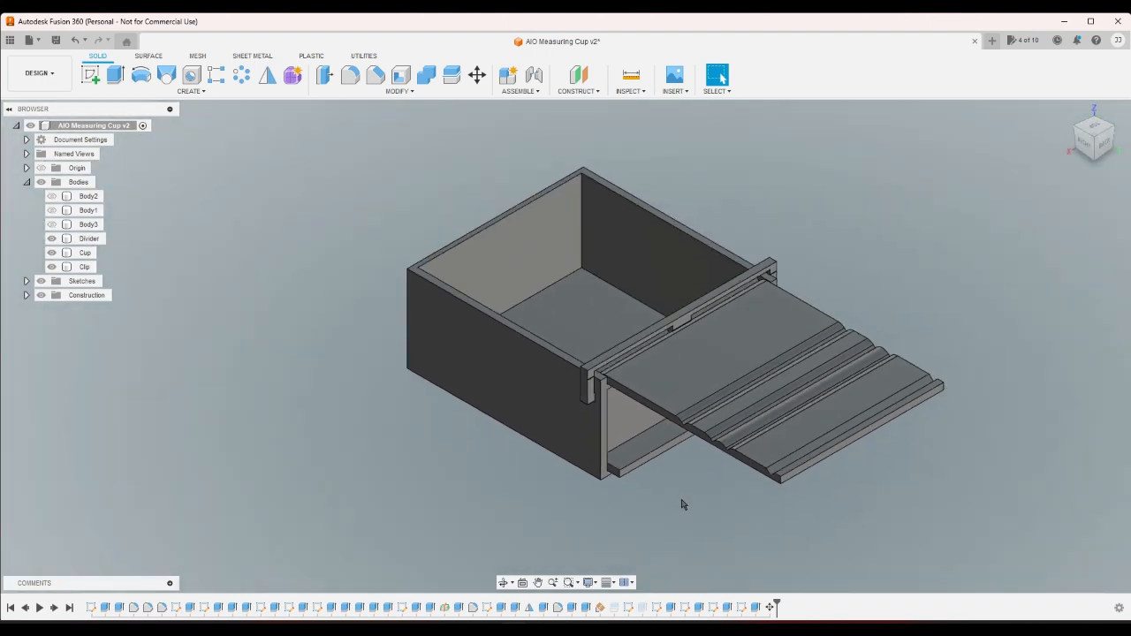
scroll(578, 357, "up", 3)
left_click(576, 265)
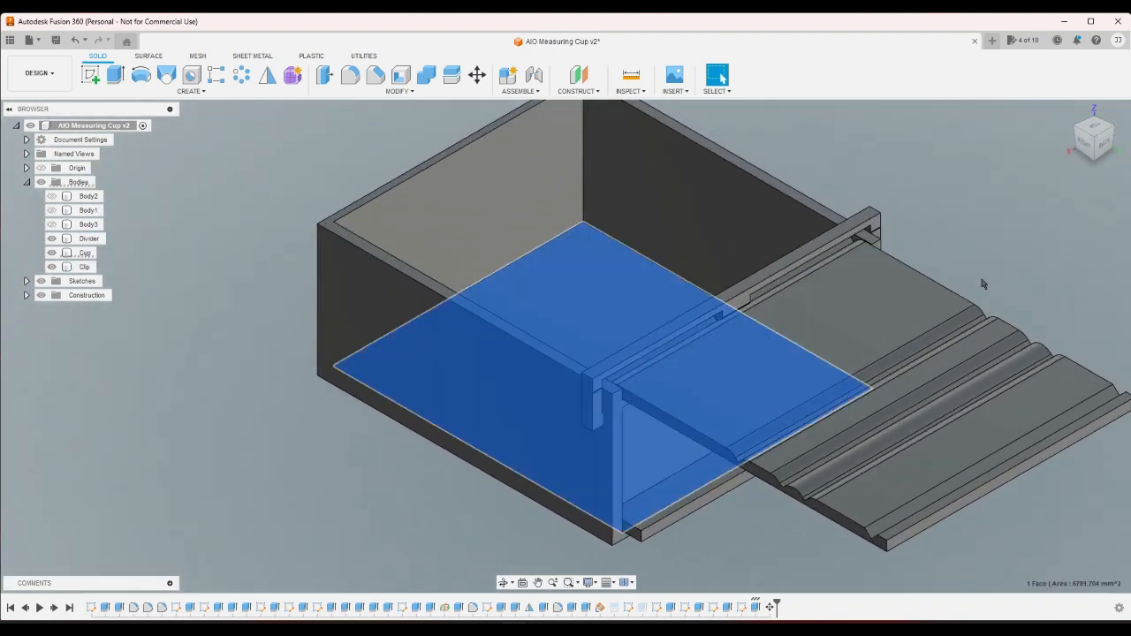
left_click(984, 284)
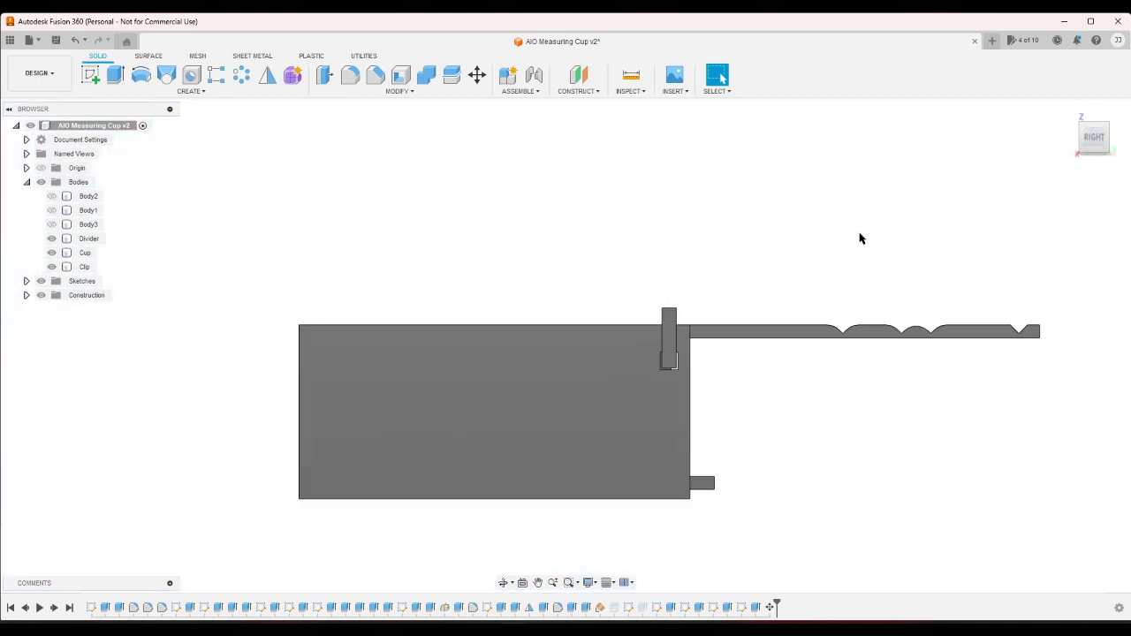
Try to rotate the Divider's side face with Move/Copy by a Z angle of 10 degrees.
left_click(766, 332)
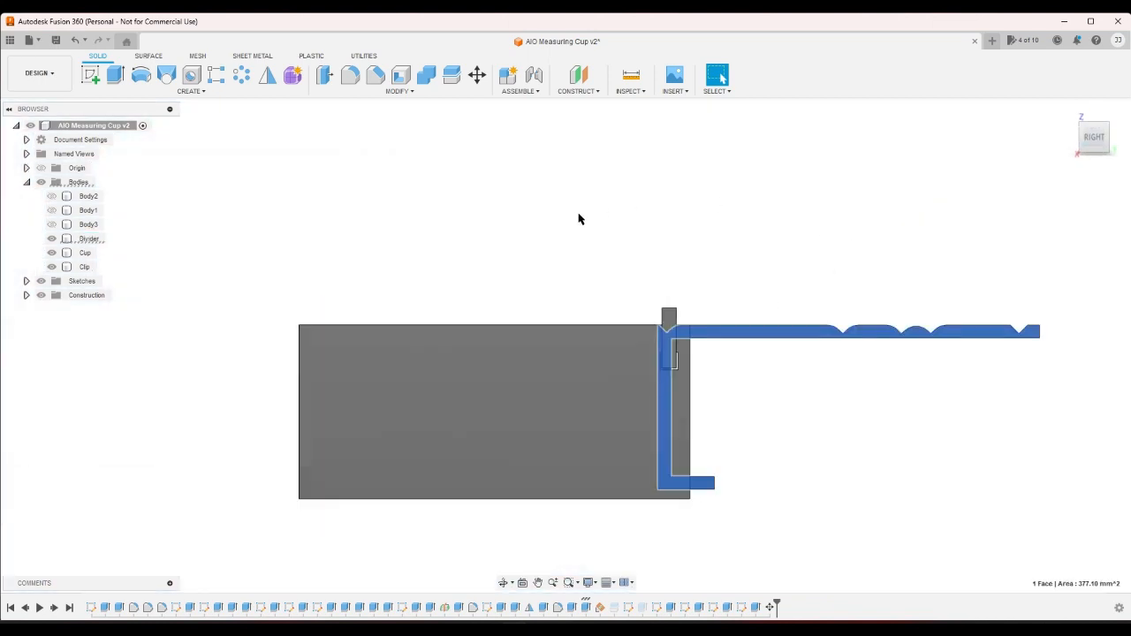
left_click(476, 74)
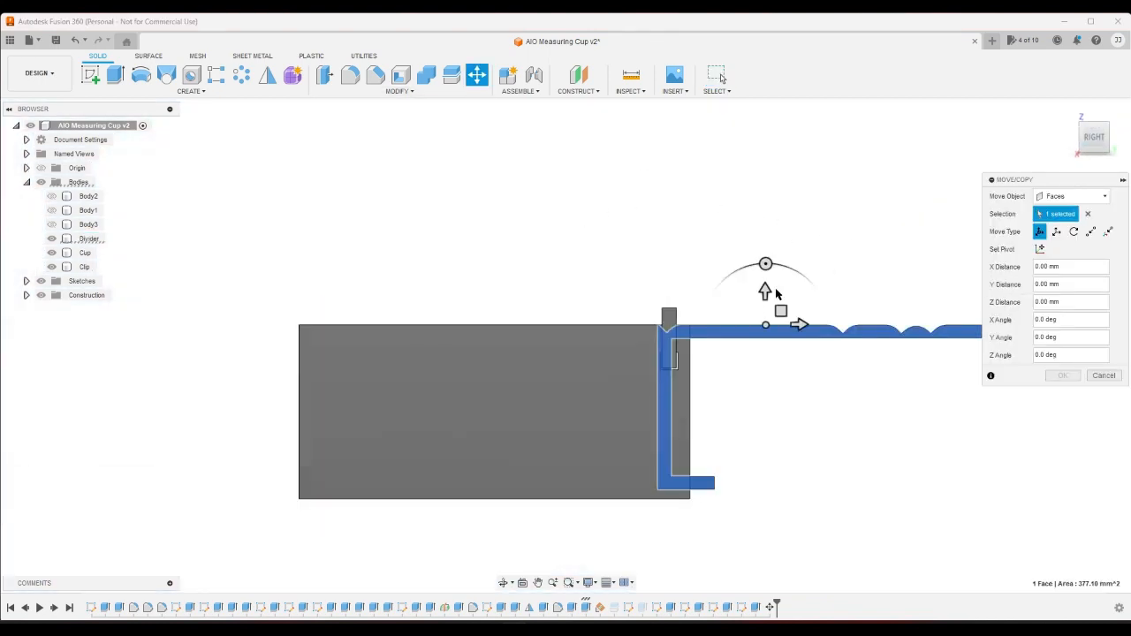
mouse_move(767, 269)
left_mouse_down()
mouse_move(717, 258)
mouse_move(756, 266)
left_mouse_up()
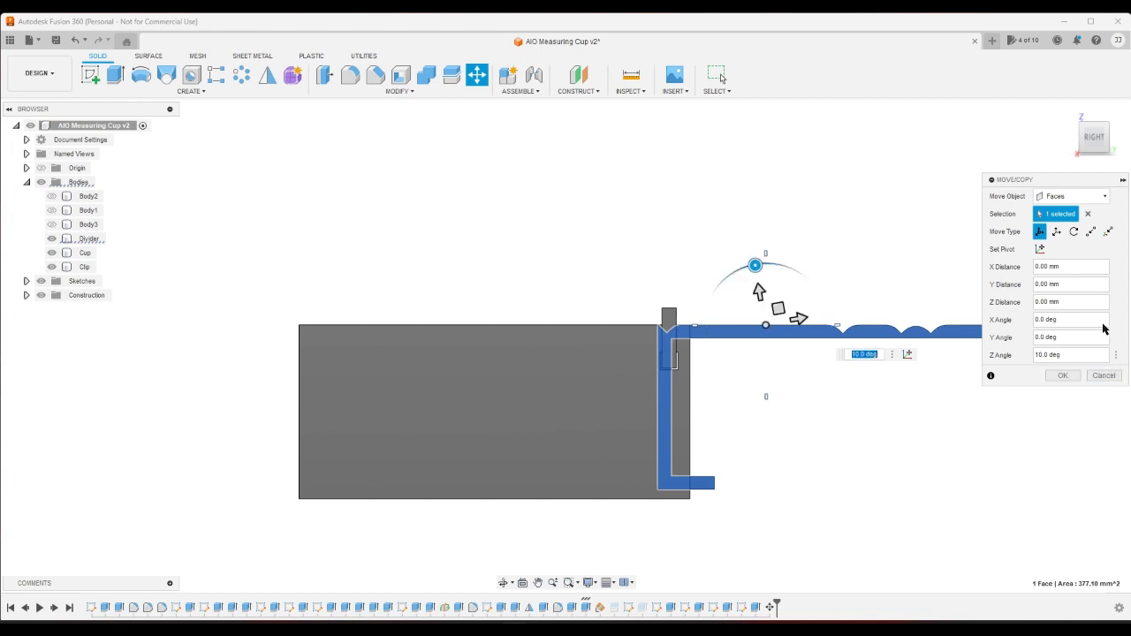
left_click(1075, 233)
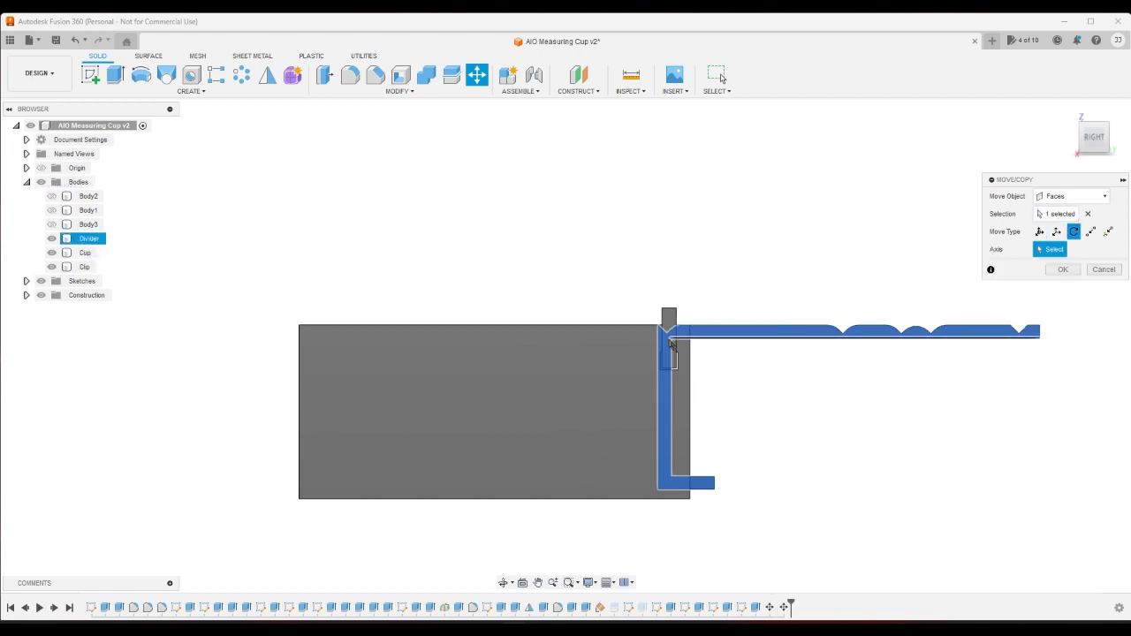
left_click(1110, 153)
left_click(732, 329)
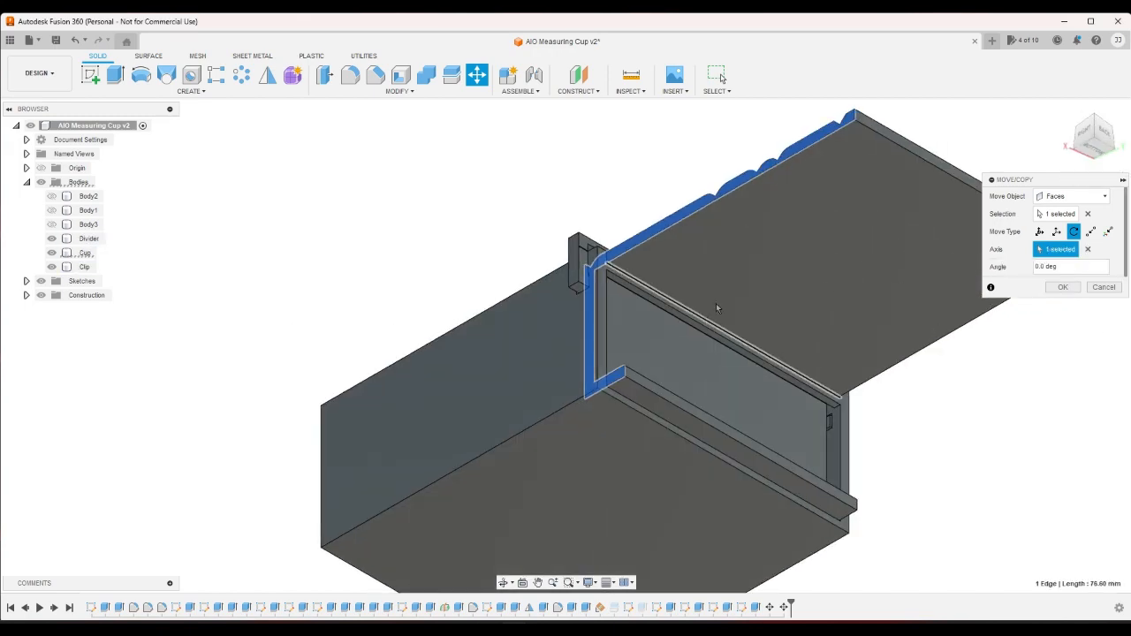
left_click(1085, 132)
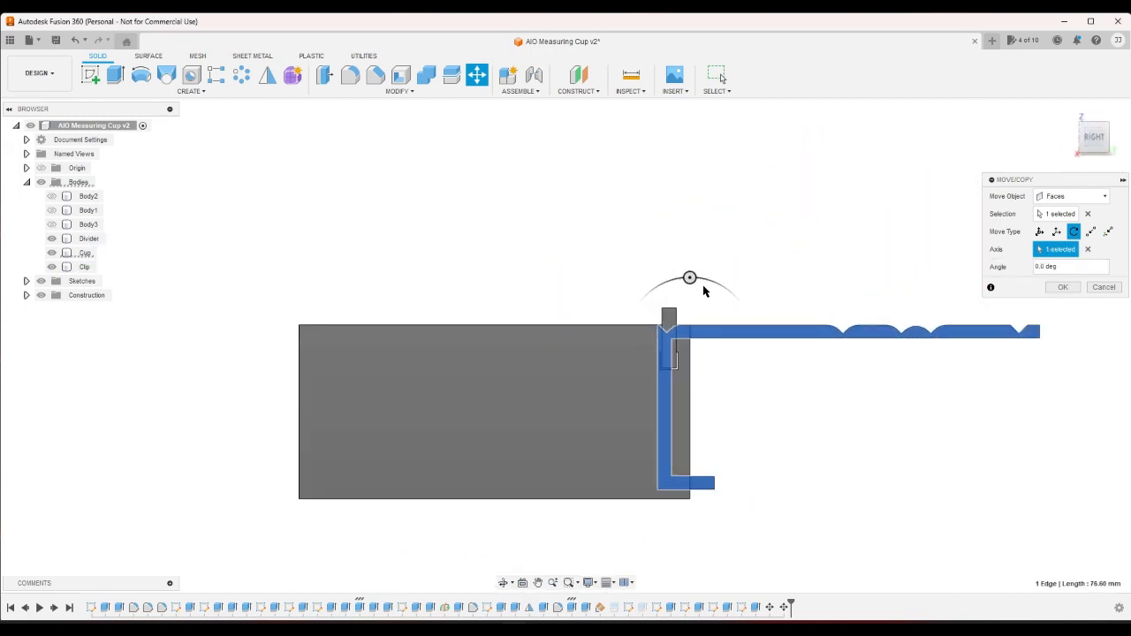
left_click(1104, 287)
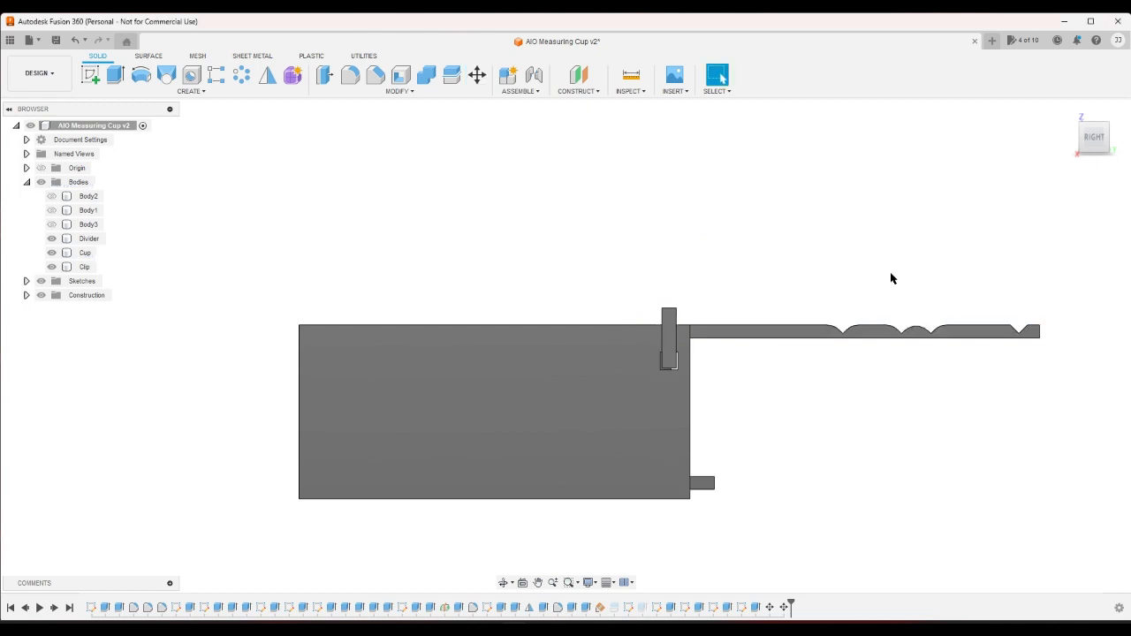
Try rotating the Divider body by -15 degrees about the cup's long upper edge at the open end.
left_click(477, 74)
left_click(734, 330)
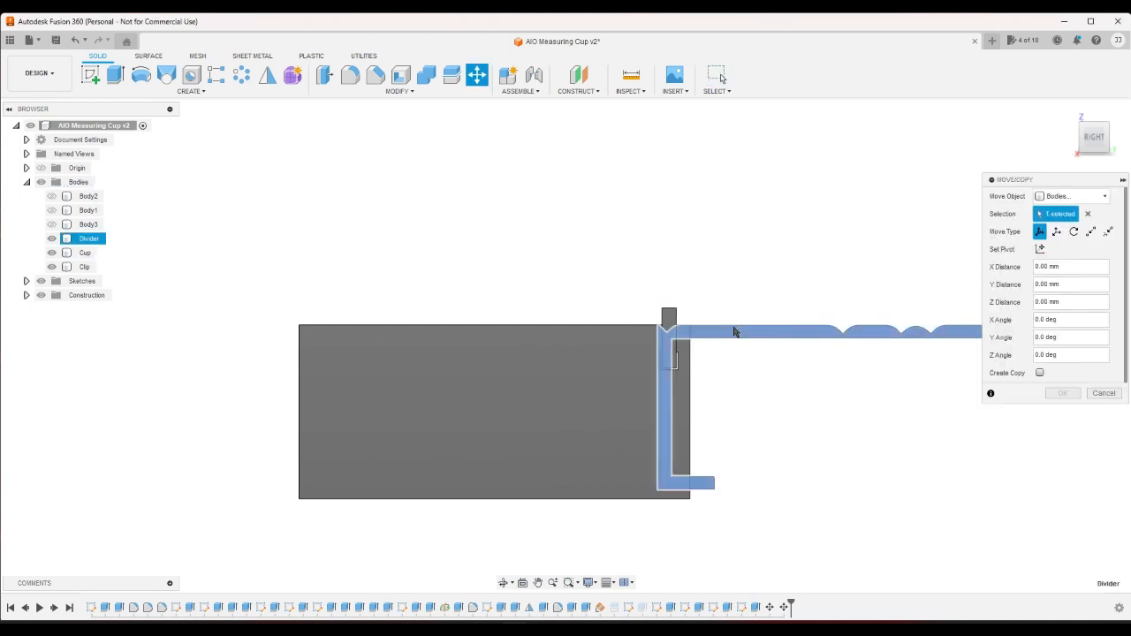
left_click(1074, 232)
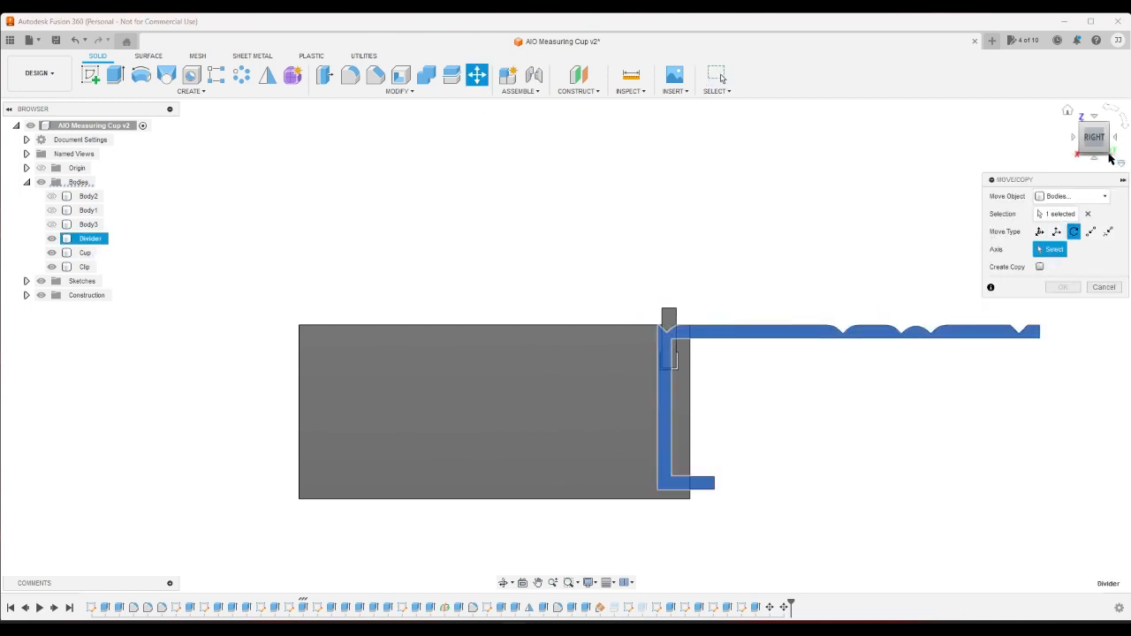
left_click(1109, 153)
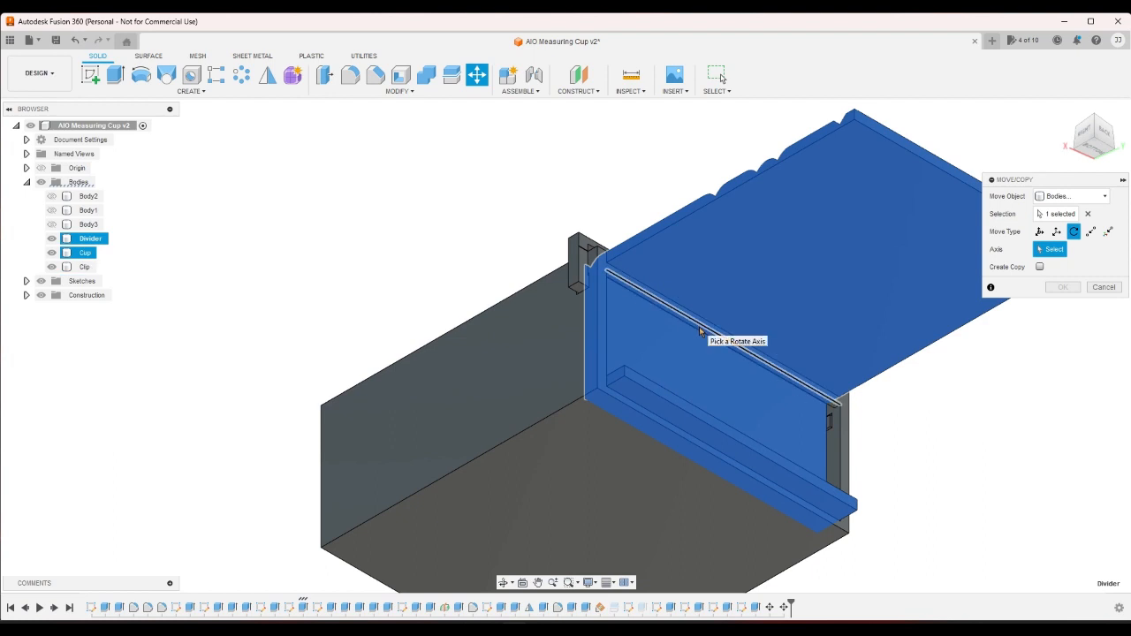
left_click(707, 329)
left_click(1105, 139)
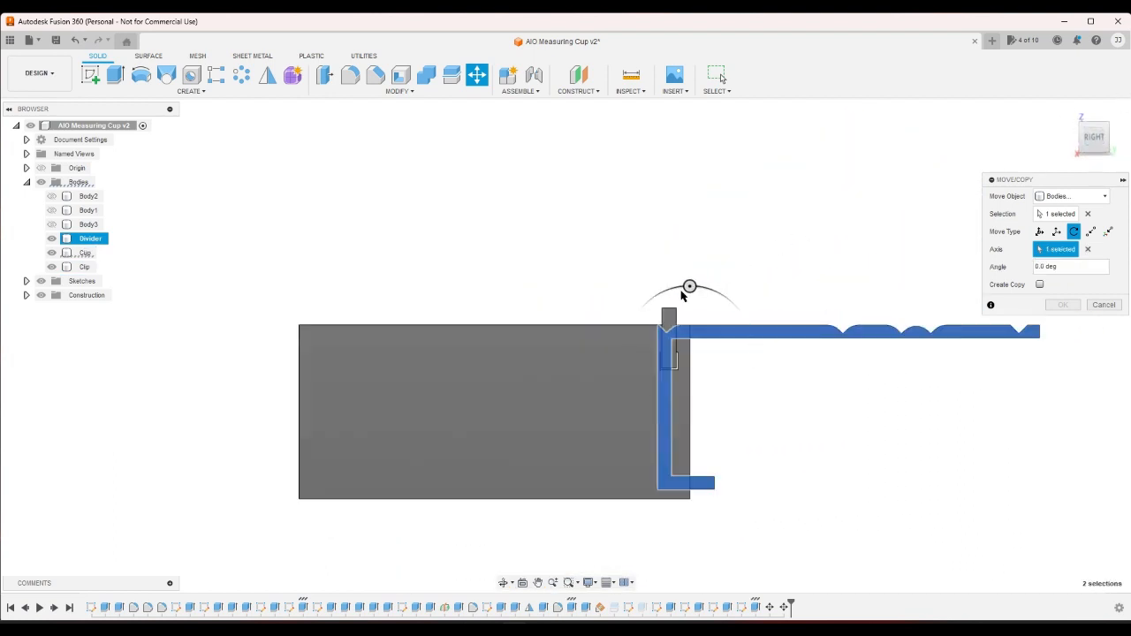
left_click_drag(687, 288, 674, 288)
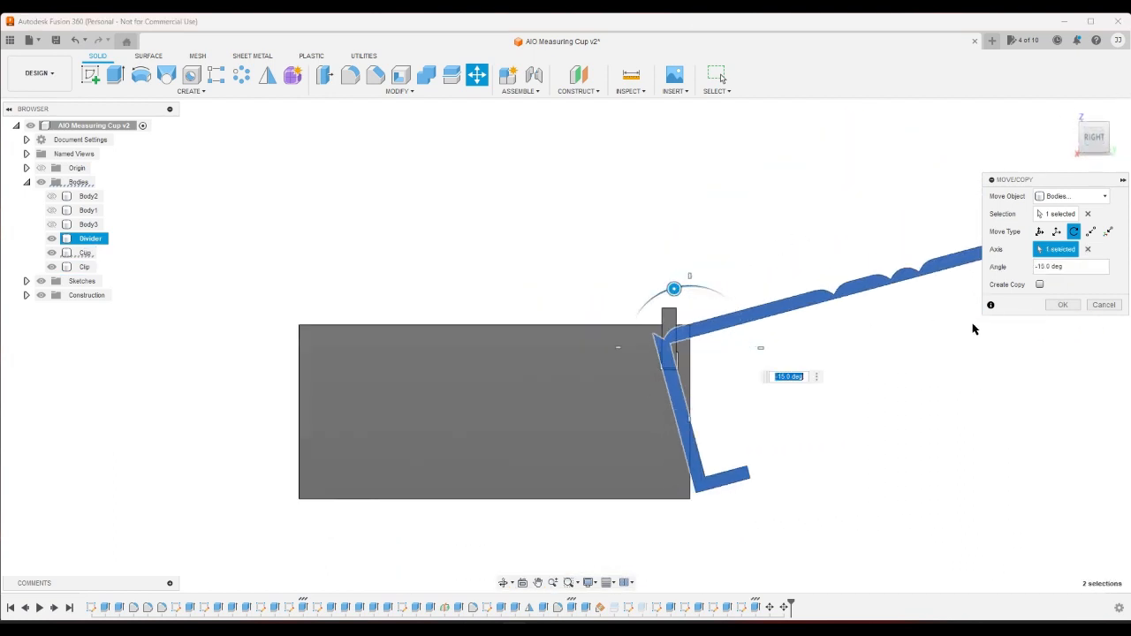
left_click(1091, 307)
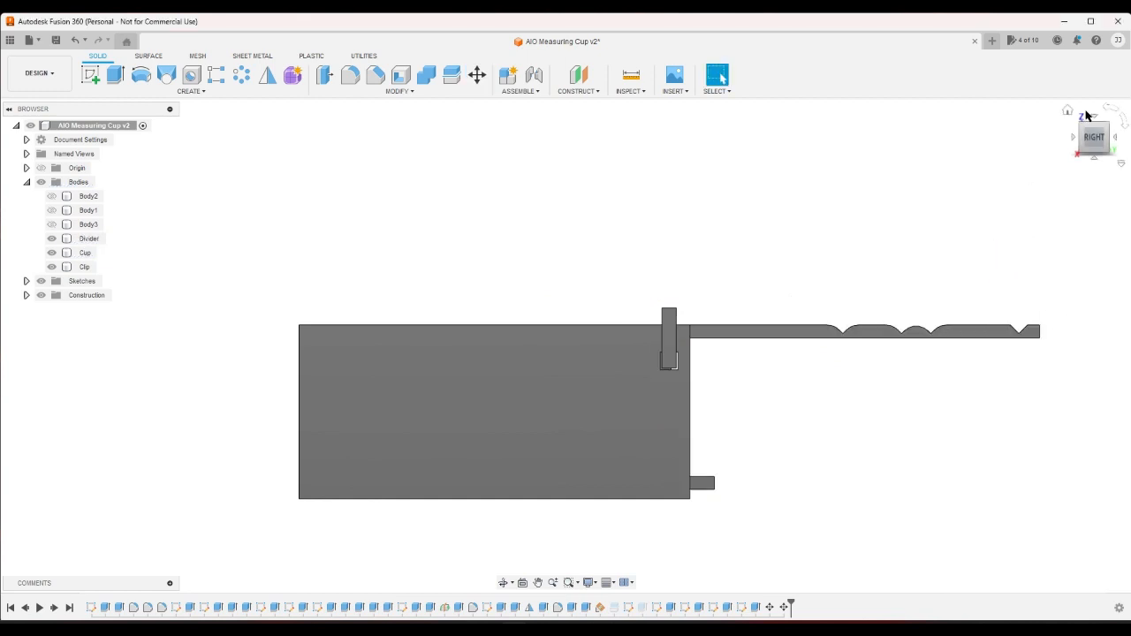
Undo the last two moves of the Divider body.
left_click(1066, 117)
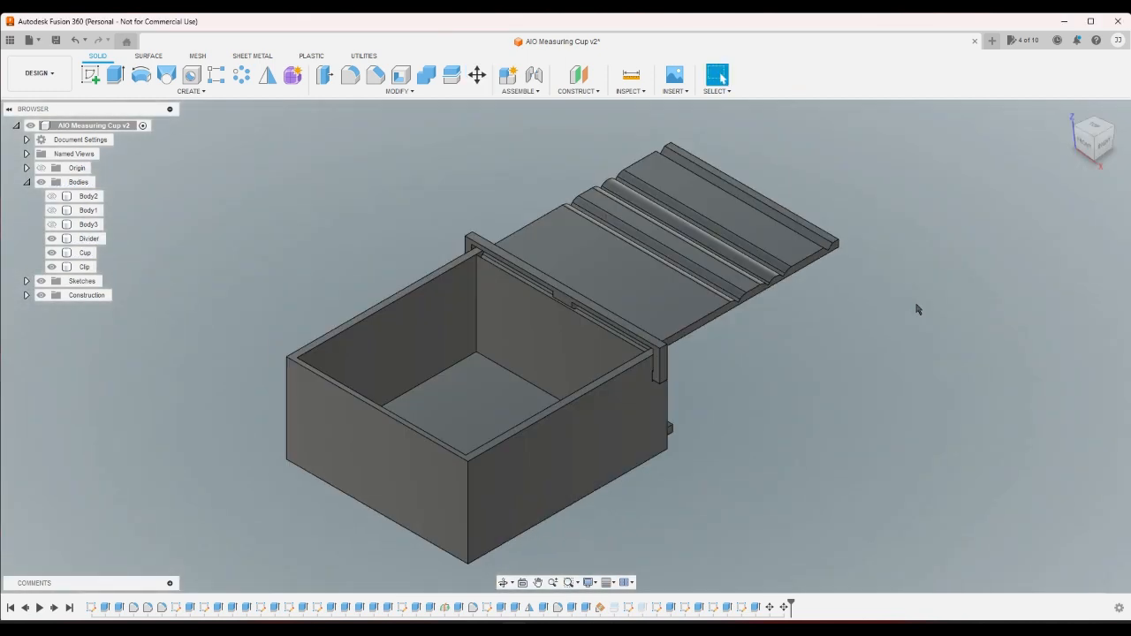
key("ctrl+z")
key("ctrl+z")
left_click(1103, 143)
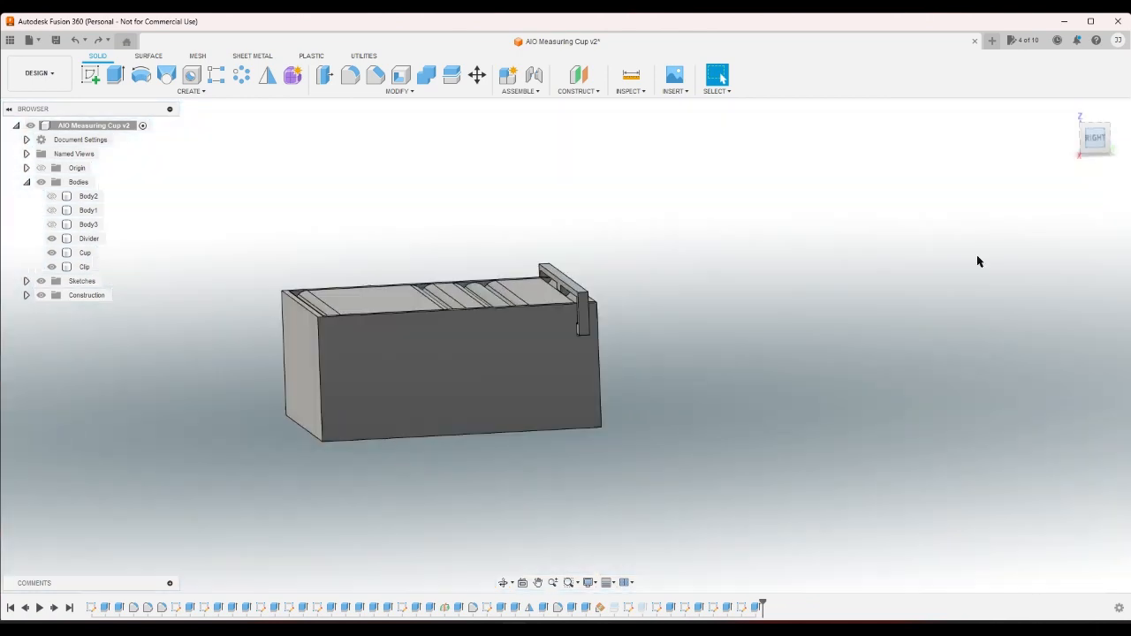
left_click(1111, 131)
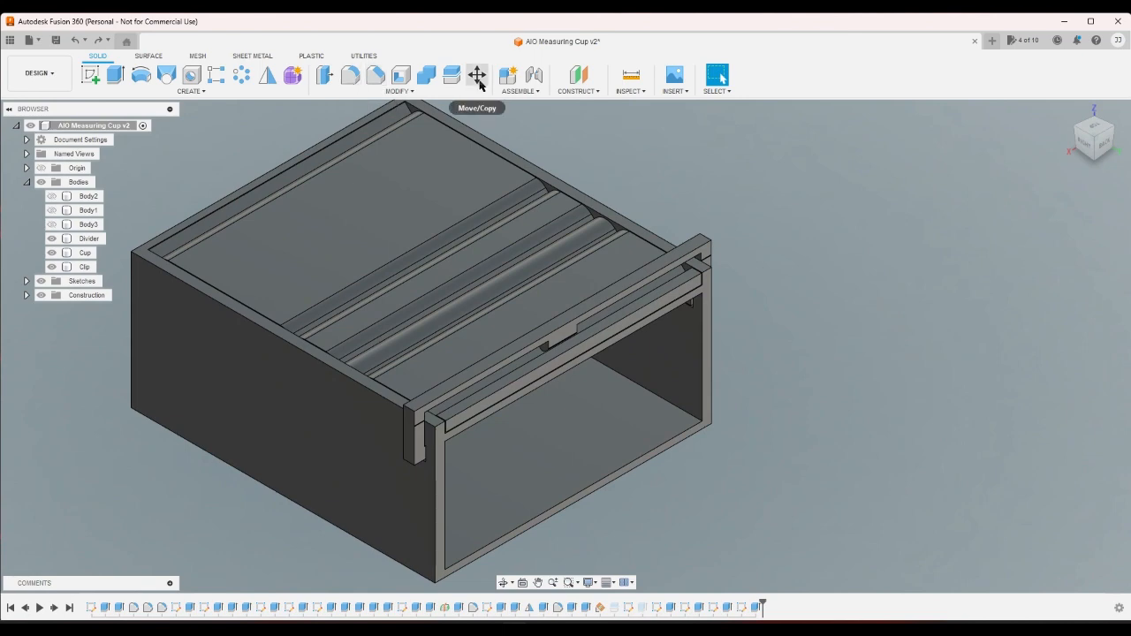
Move the Divider body 20 mm along Y, out through the cup's open end.
left_click(477, 77)
left_click(435, 178)
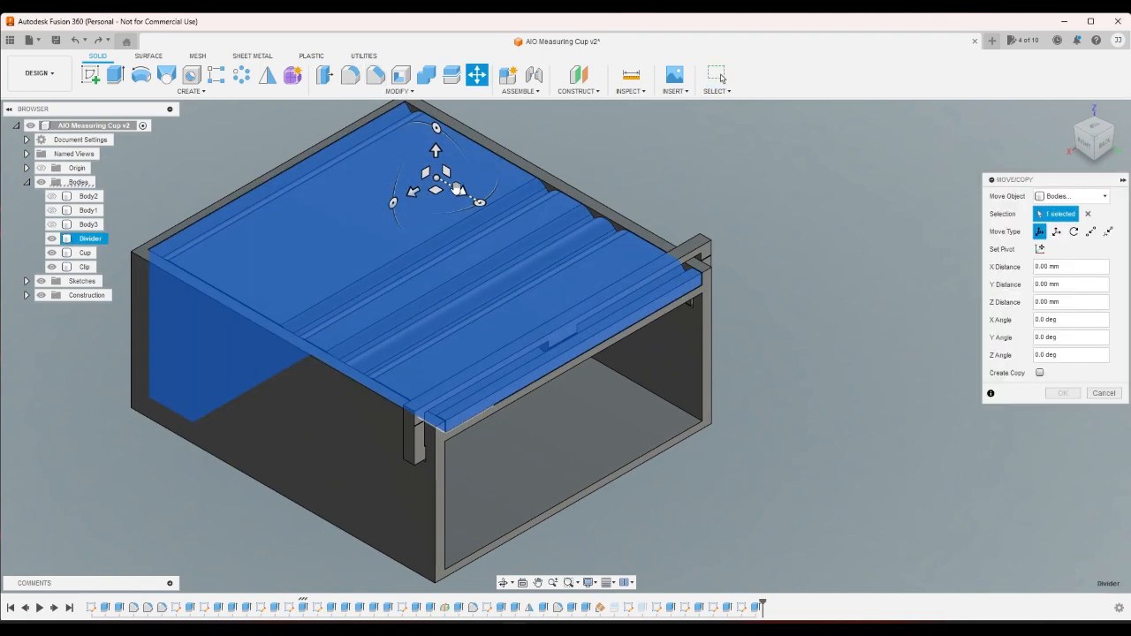
left_click_drag(458, 188, 506, 255)
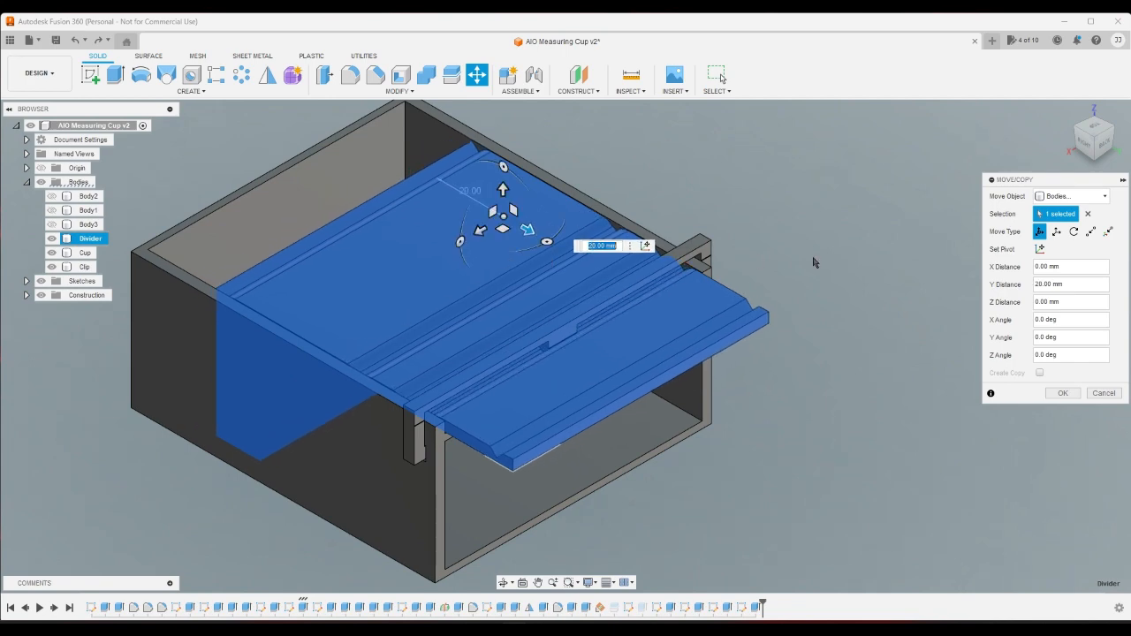
left_click(1063, 392)
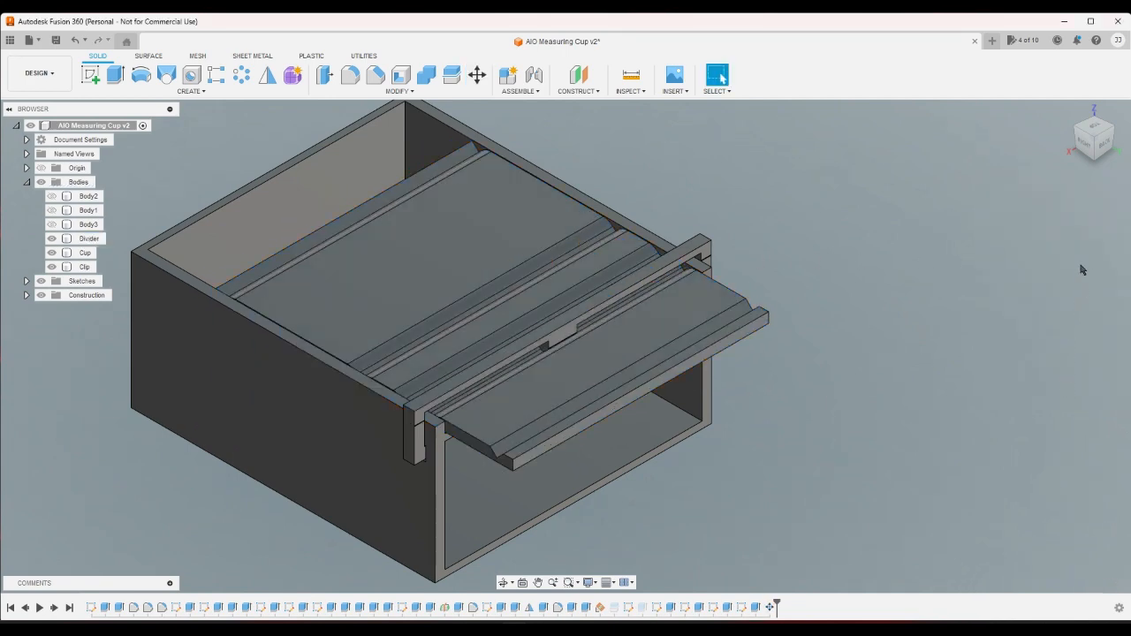
Inspect the partly slid-out Divider from several angles and undo its 20 mm move.
left_click(1093, 153)
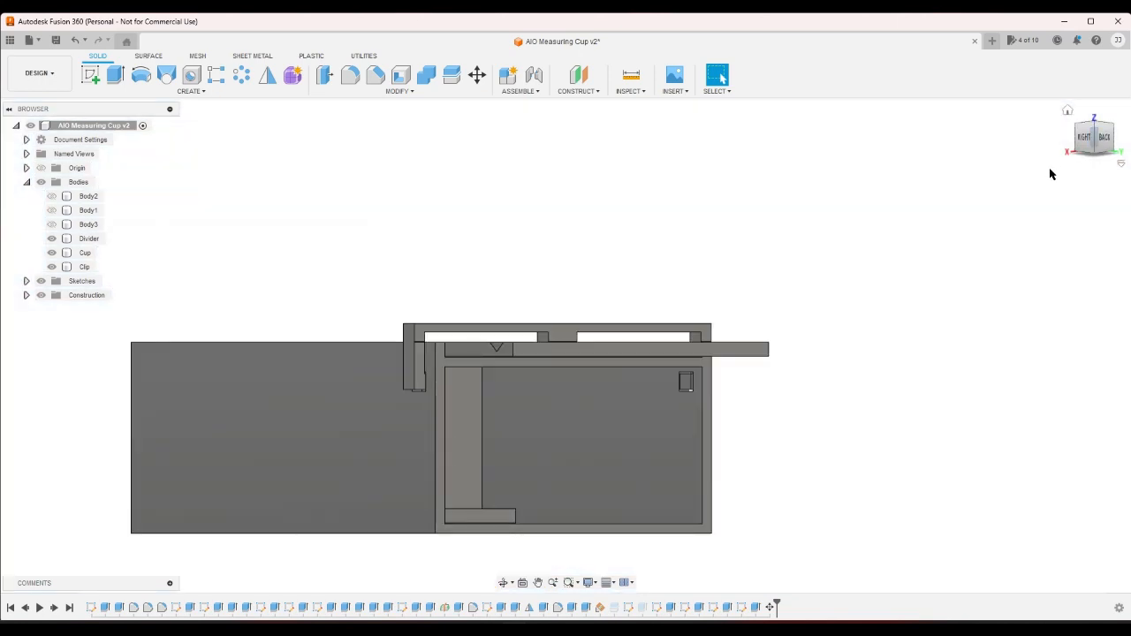
left_click(1067, 113)
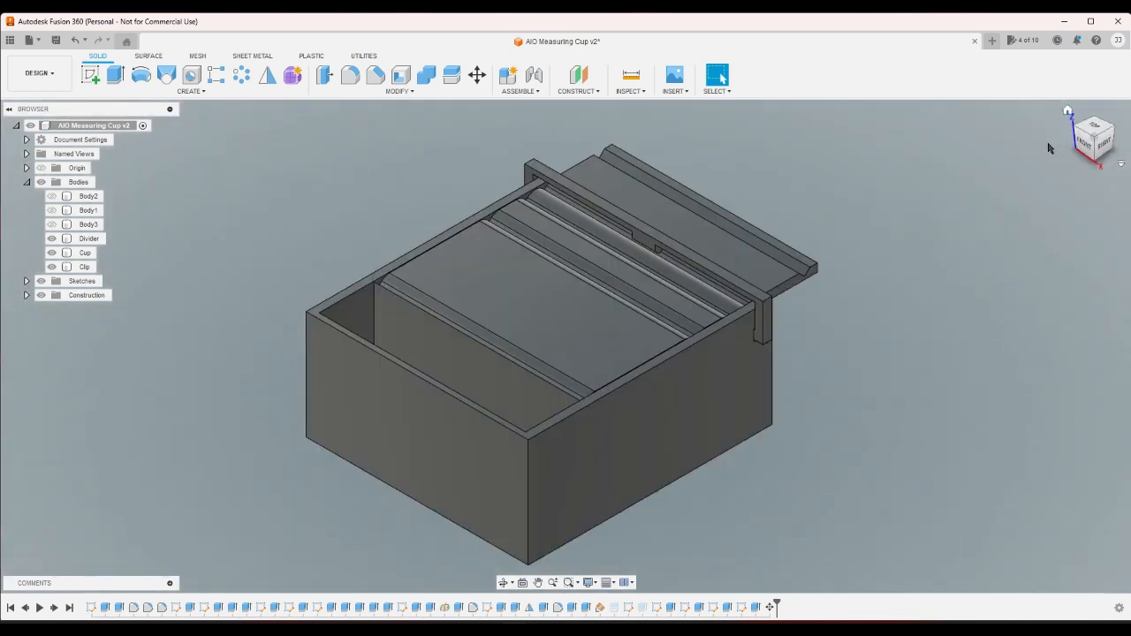
scroll(807, 370, "up", 5)
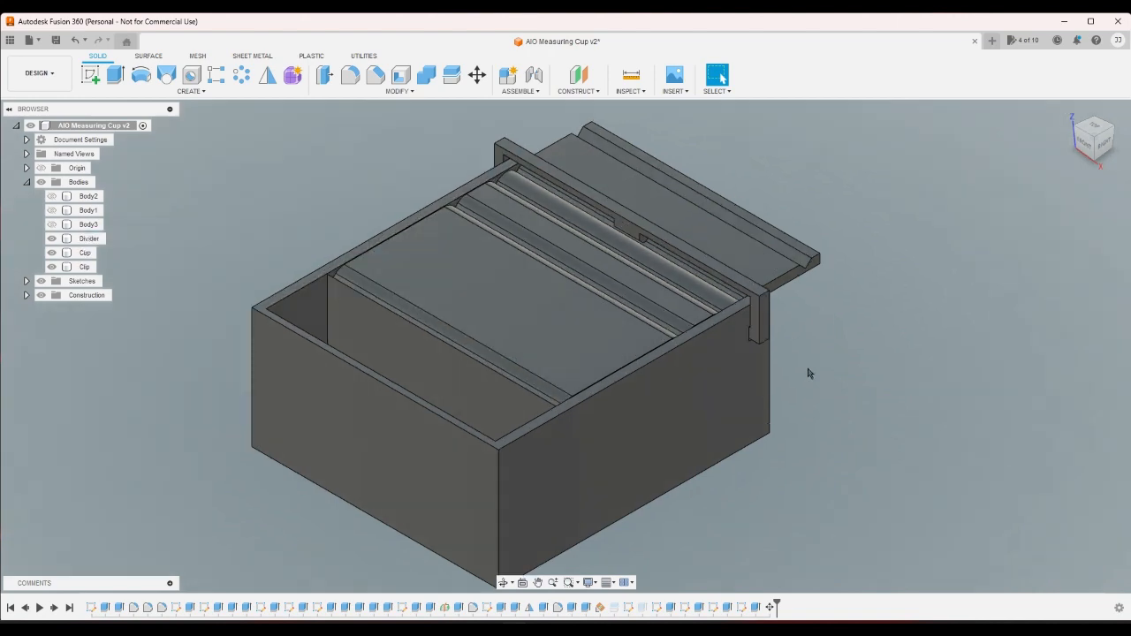
scroll(807, 370, "down", 2)
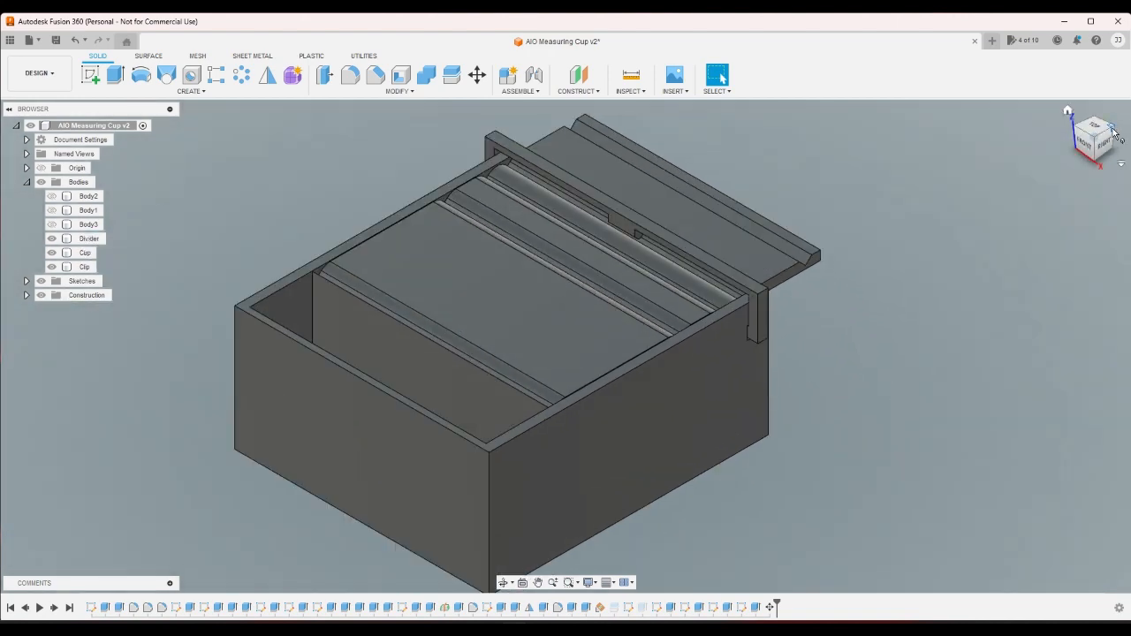
left_click(1113, 129)
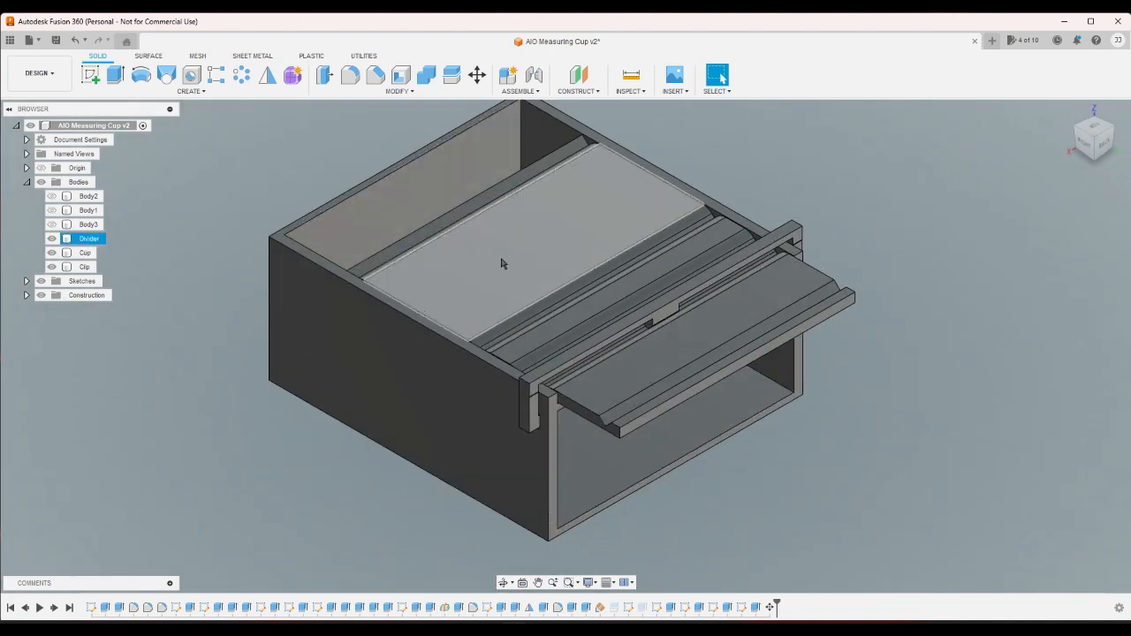
key("ctrl+z")
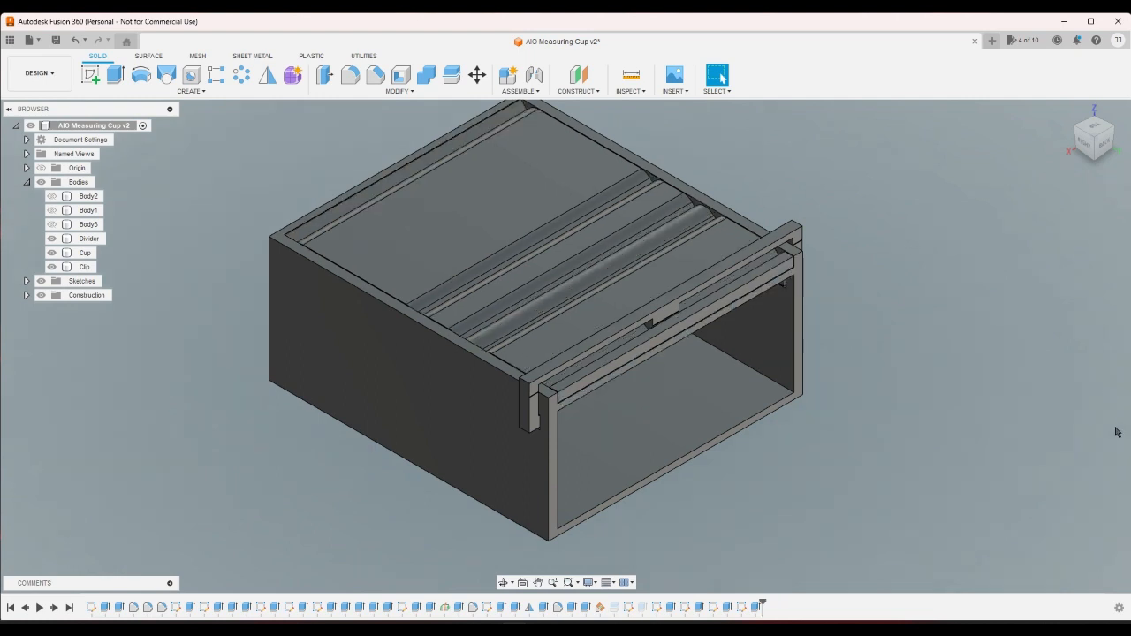
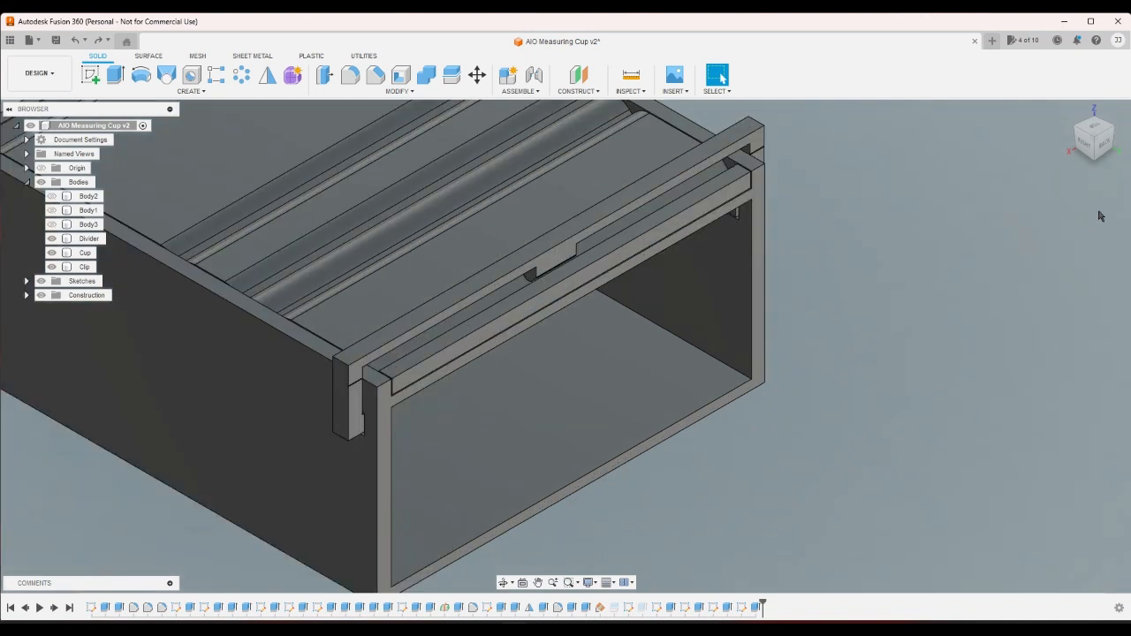
Try rotating the Divider body by 10 degrees about the long upper edge of the cup's opening.
left_click(1095, 151)
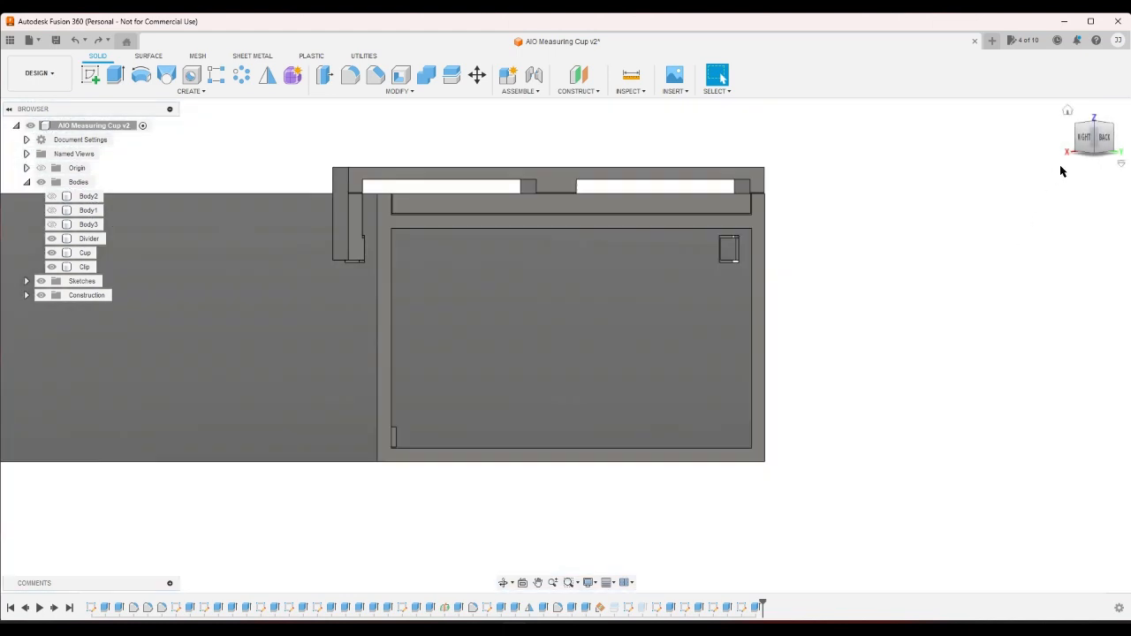
left_click(1092, 130)
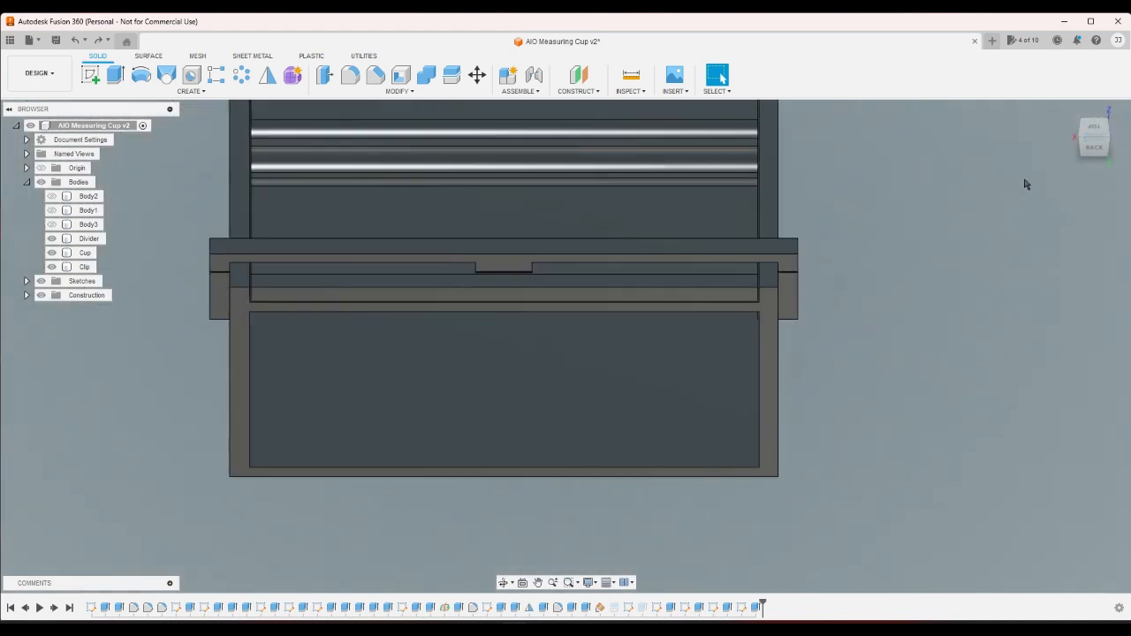
left_click(1079, 157)
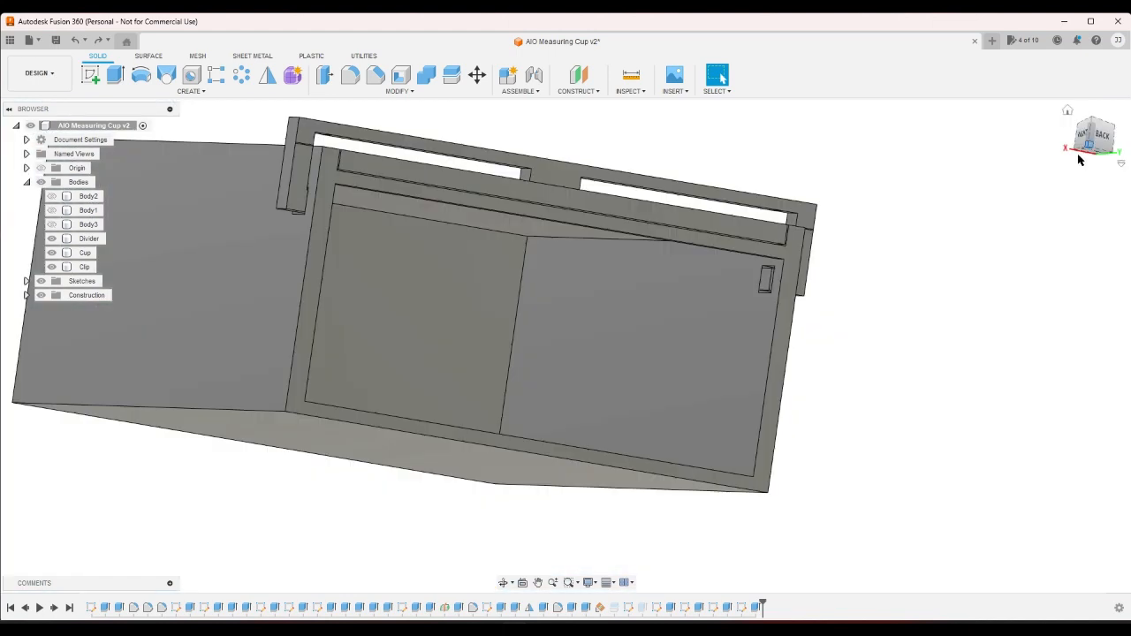
left_click(1092, 119)
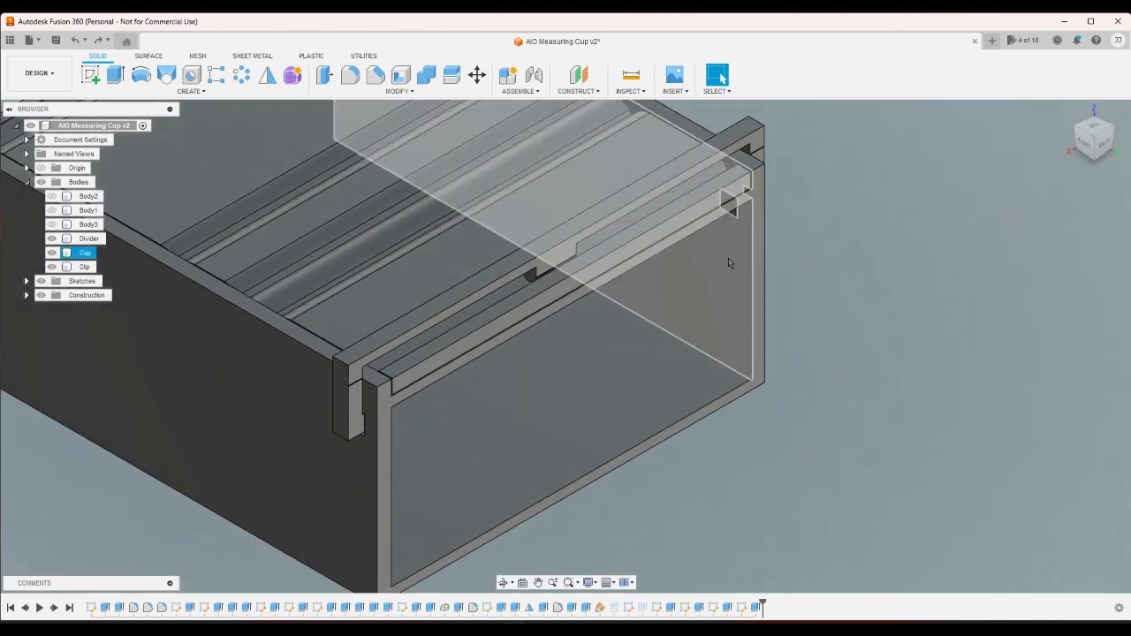
scroll(728, 258, "down", 5)
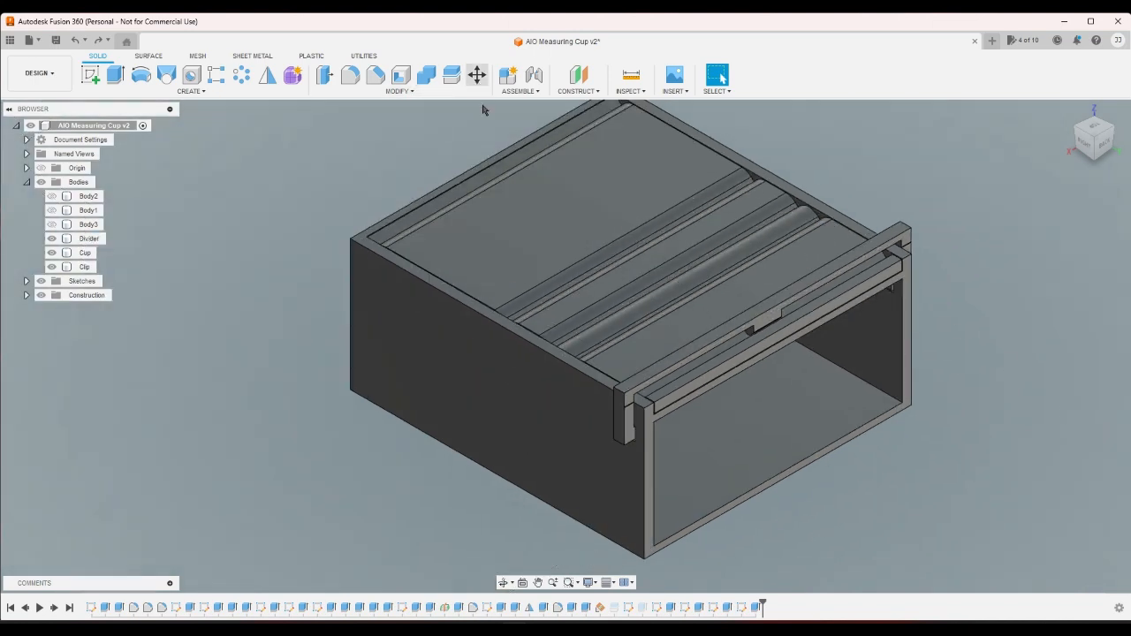
left_click(476, 75)
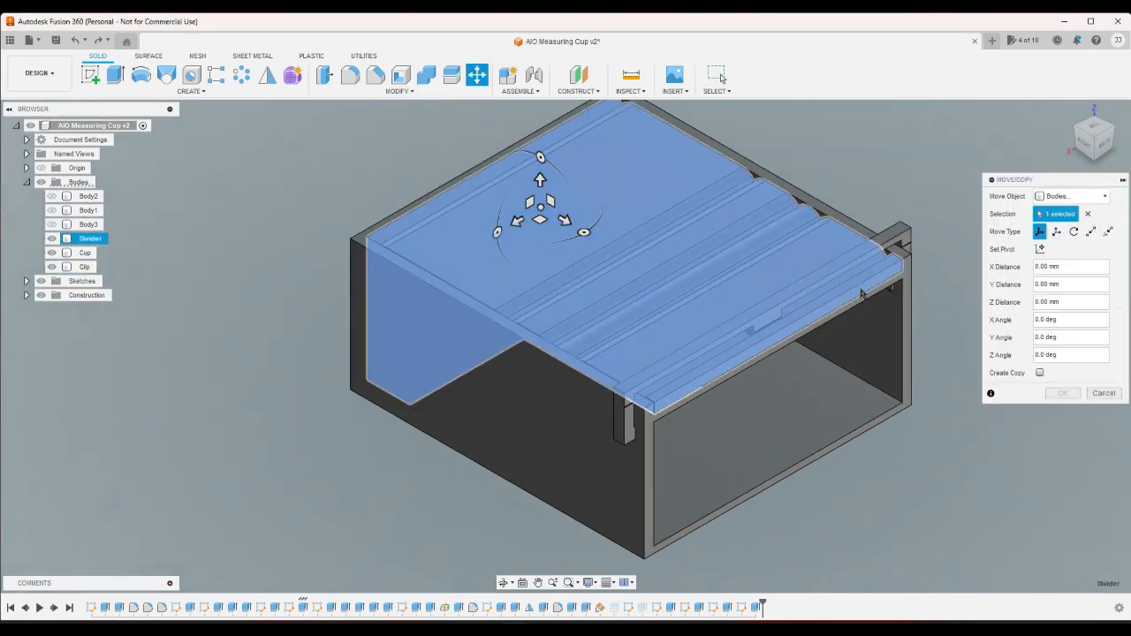
left_click(1074, 231)
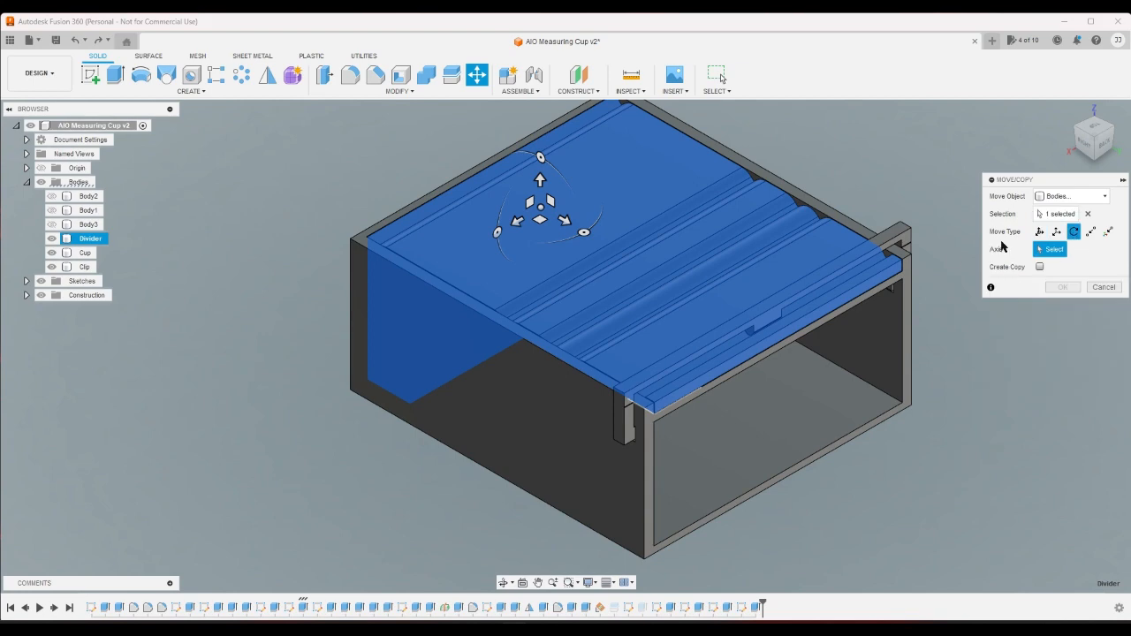
left_click(889, 275)
mouse_move(884, 222)
left_mouse_down()
mouse_move(910, 243)
mouse_move(893, 224)
left_mouse_up()
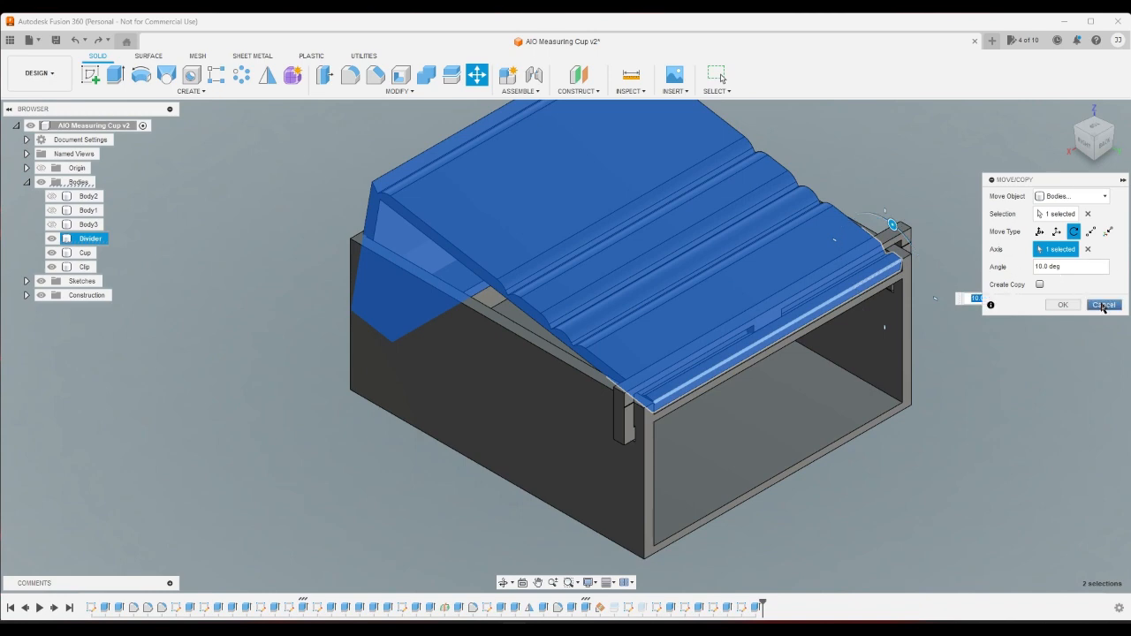
left_click(1103, 305)
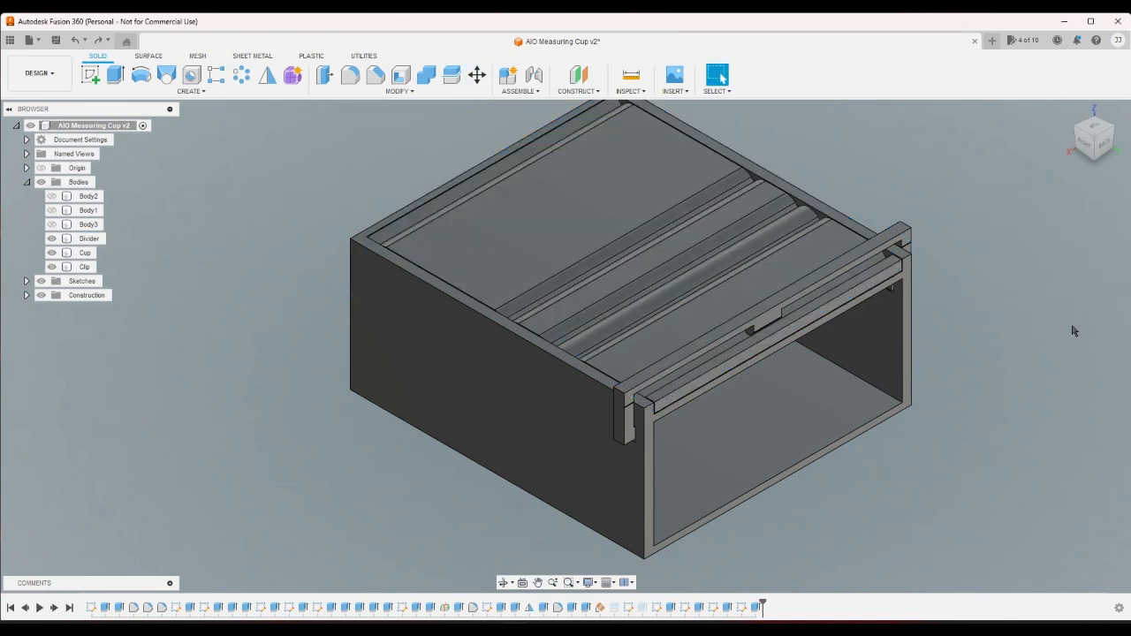
Undo the last two changes, back to before the Cup body was shown.
left_click(1094, 164)
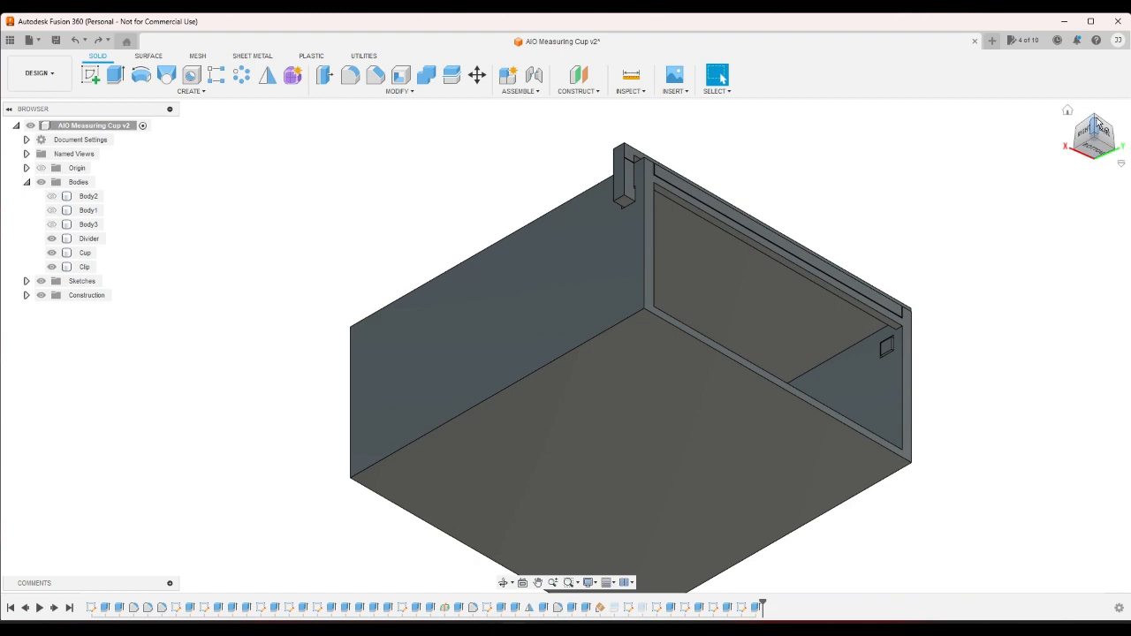
left_click(1099, 121)
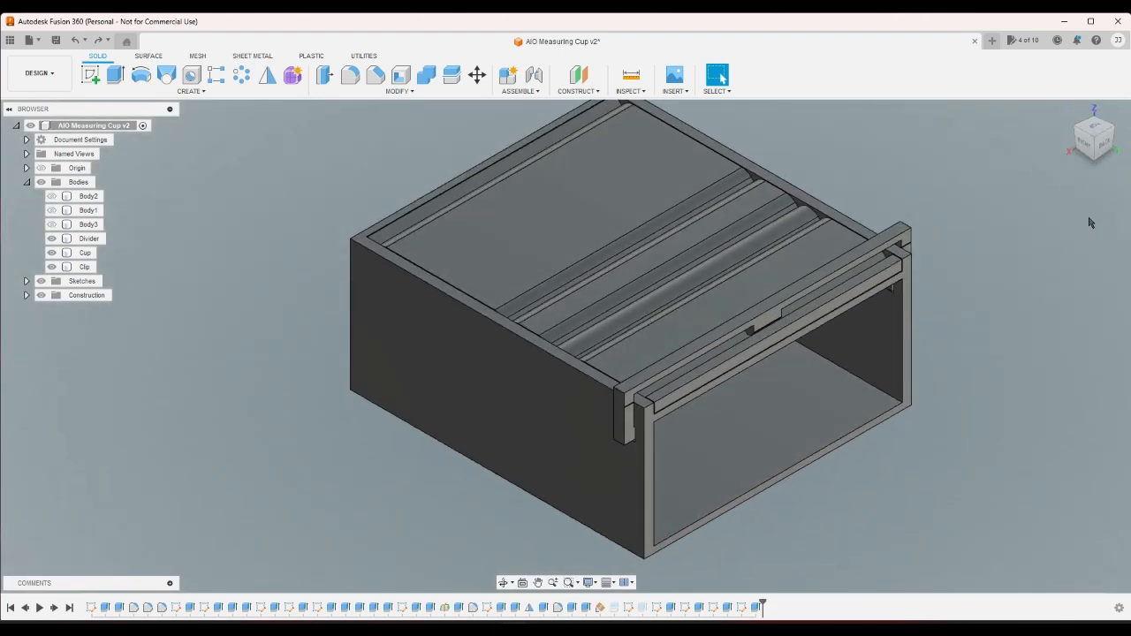
key("ctrl+z")
key("ctrl+z")
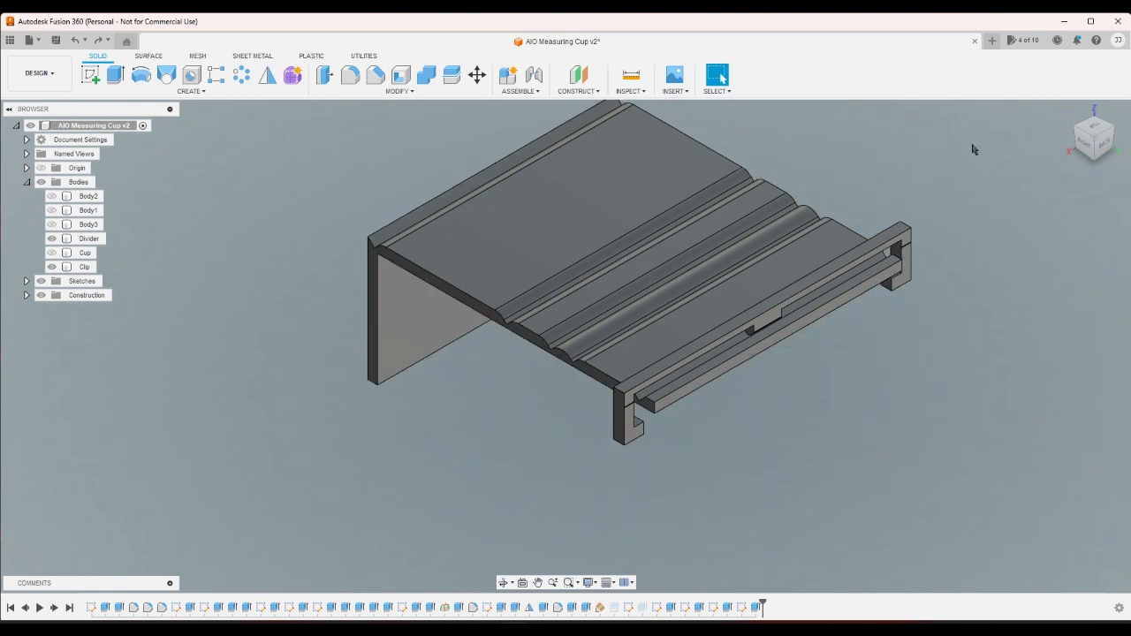
Start a sketch on the inner face of the Divider's end wall and draw a rectangle about 6 by 35.1 mm from its lower corner.
left_click(90, 74)
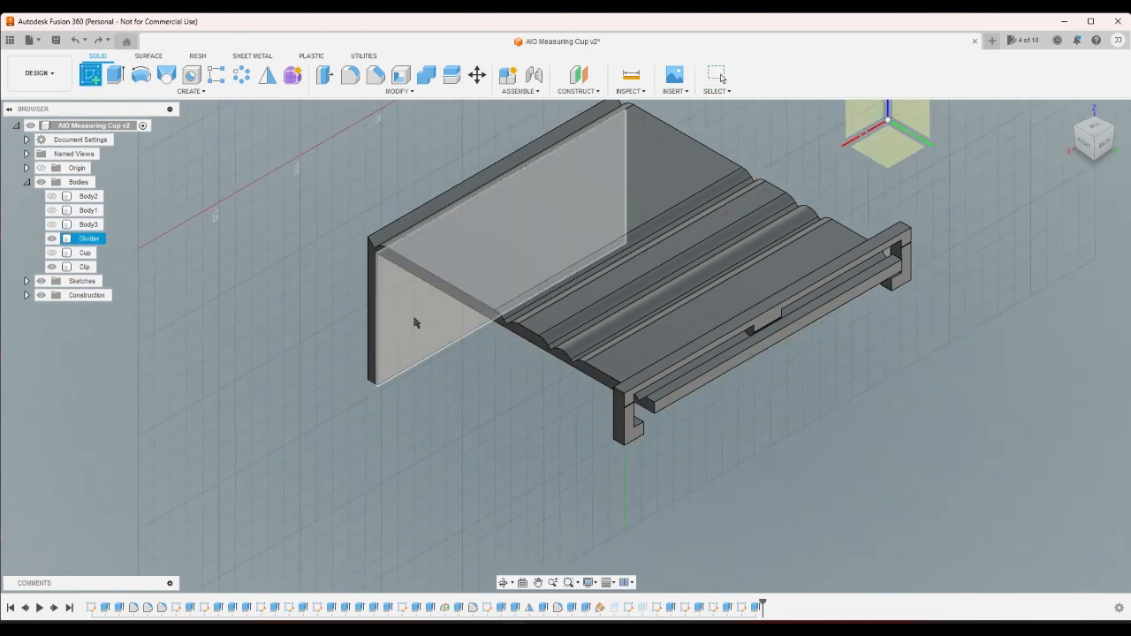
left_click(416, 322)
scroll(666, 344, "down", 2)
scroll(582, 499, "up", 1)
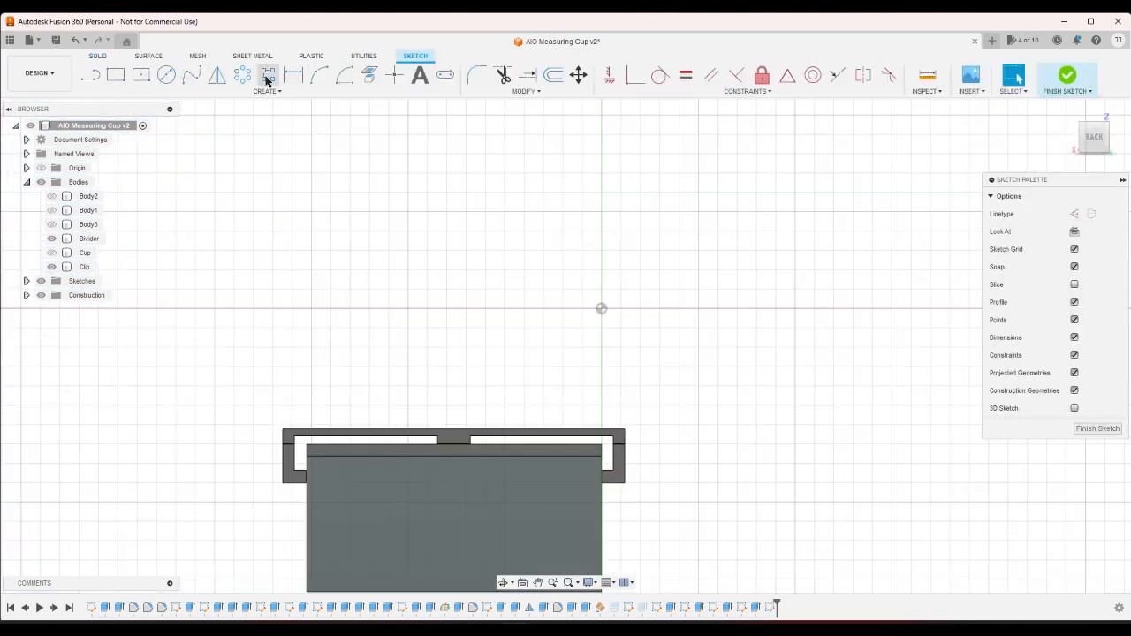
left_click(116, 74)
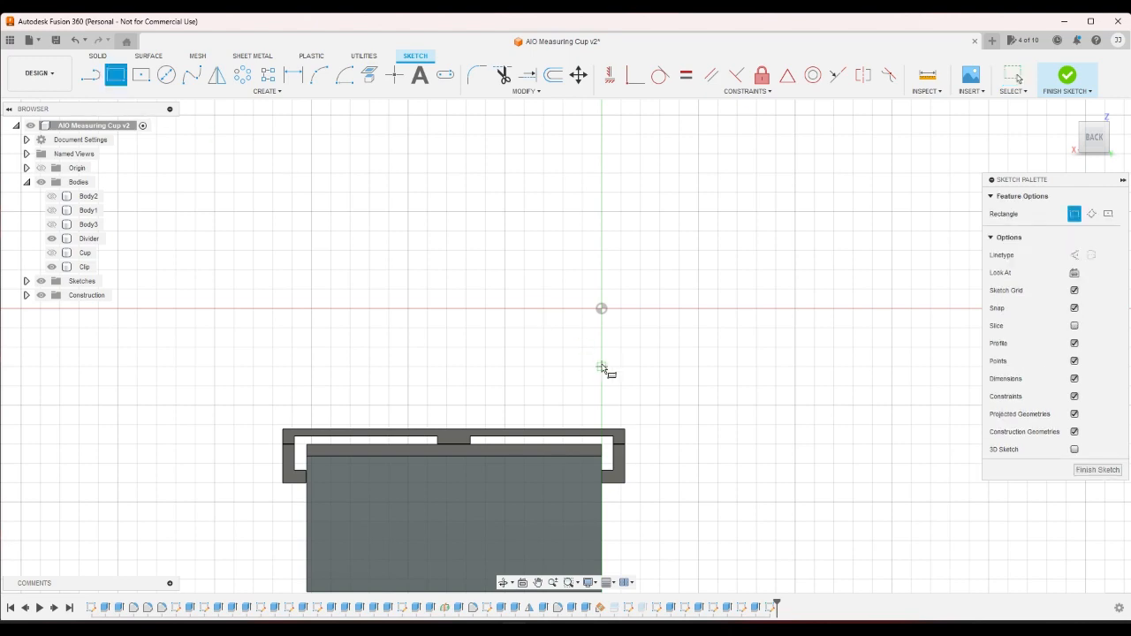
left_click(604, 507)
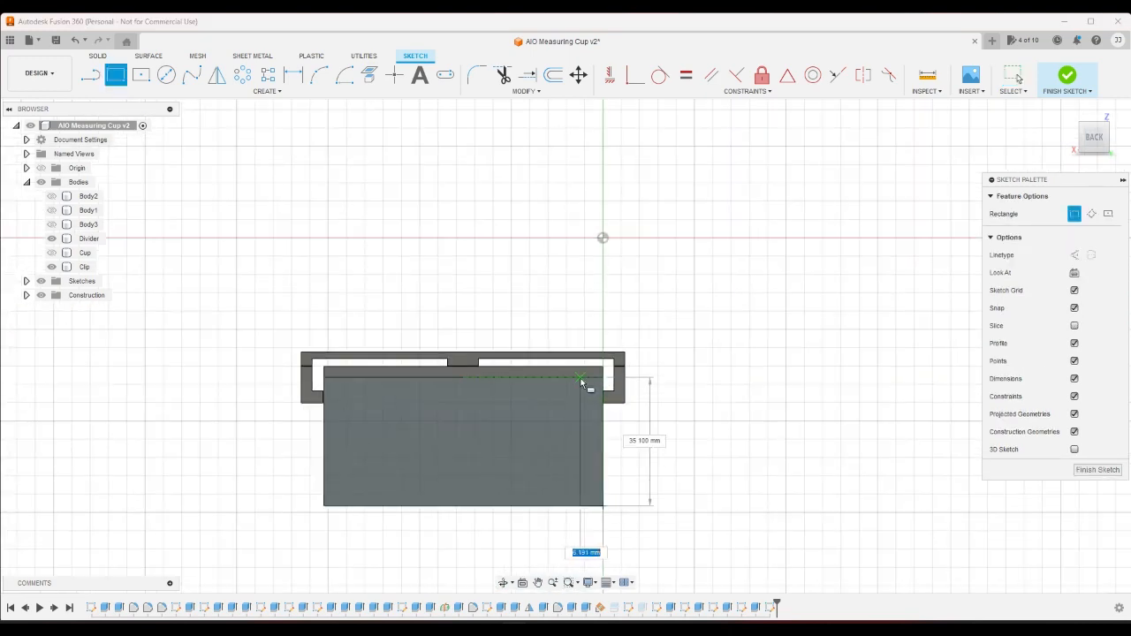
left_click(581, 379)
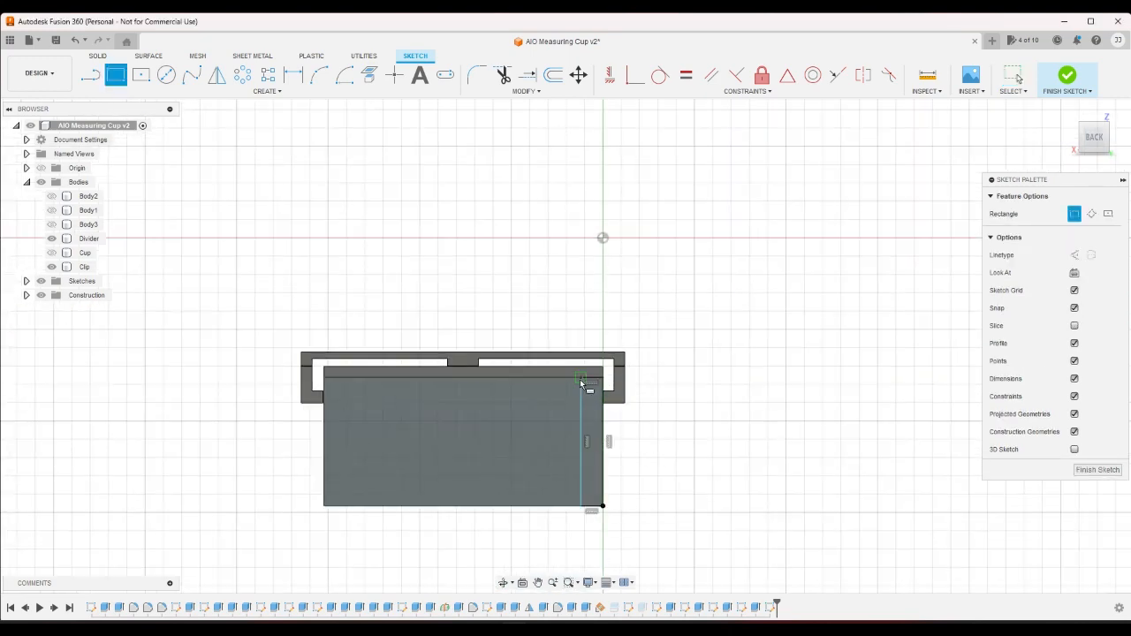
Set the rectangle's width to 3 mm and finish the sketch.
left_click(295, 76)
left_click(590, 500)
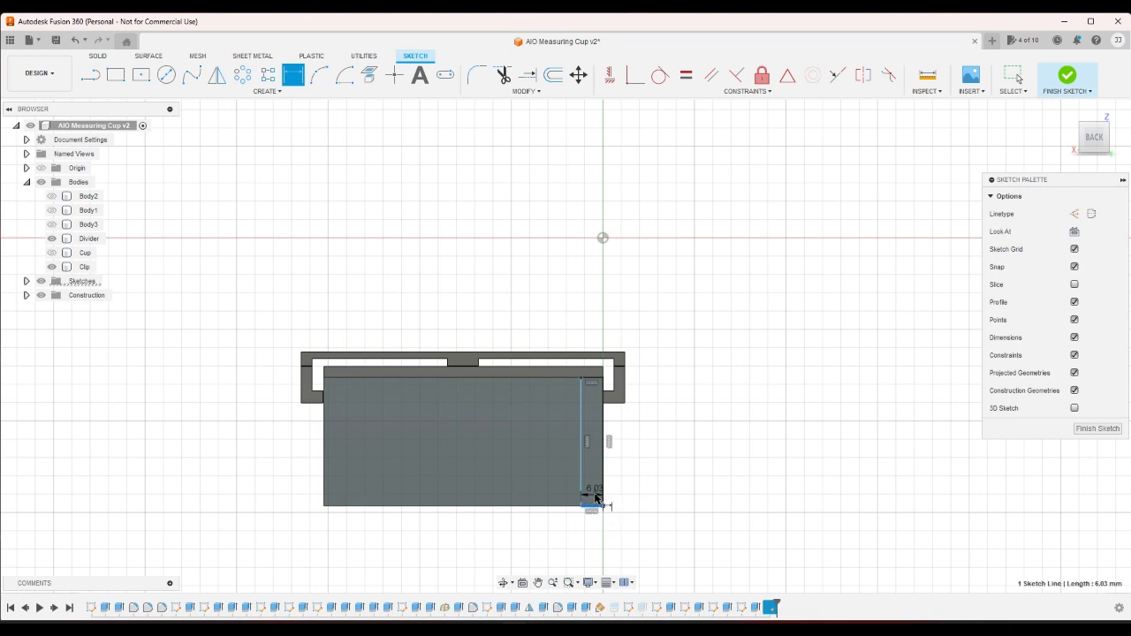
left_click(603, 494)
type("3")
key("Return")
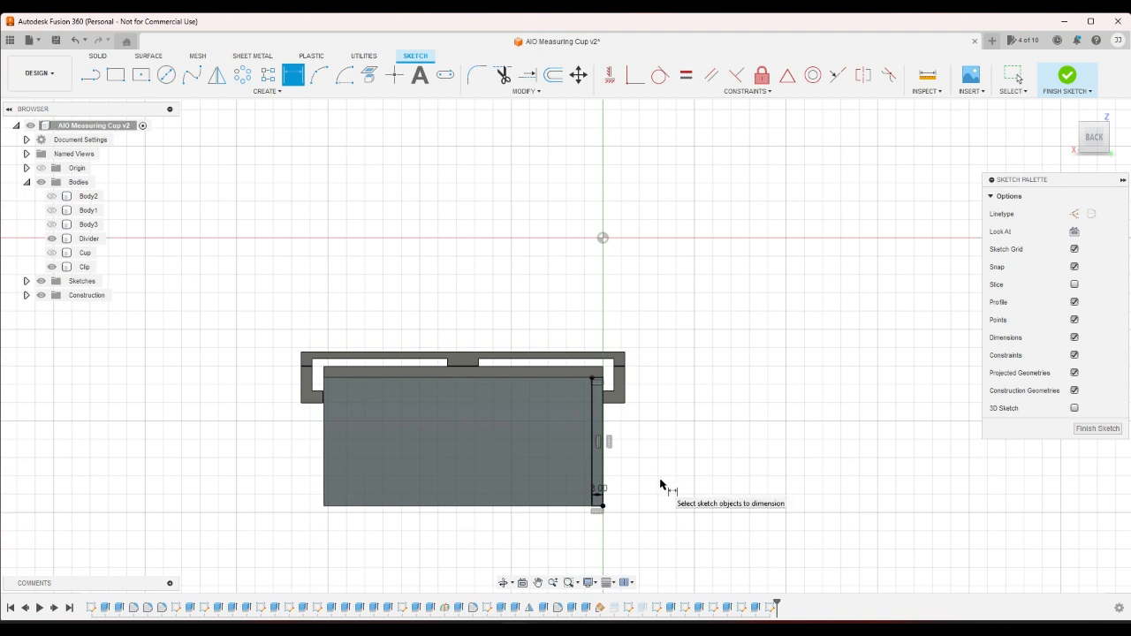
left_click(1068, 76)
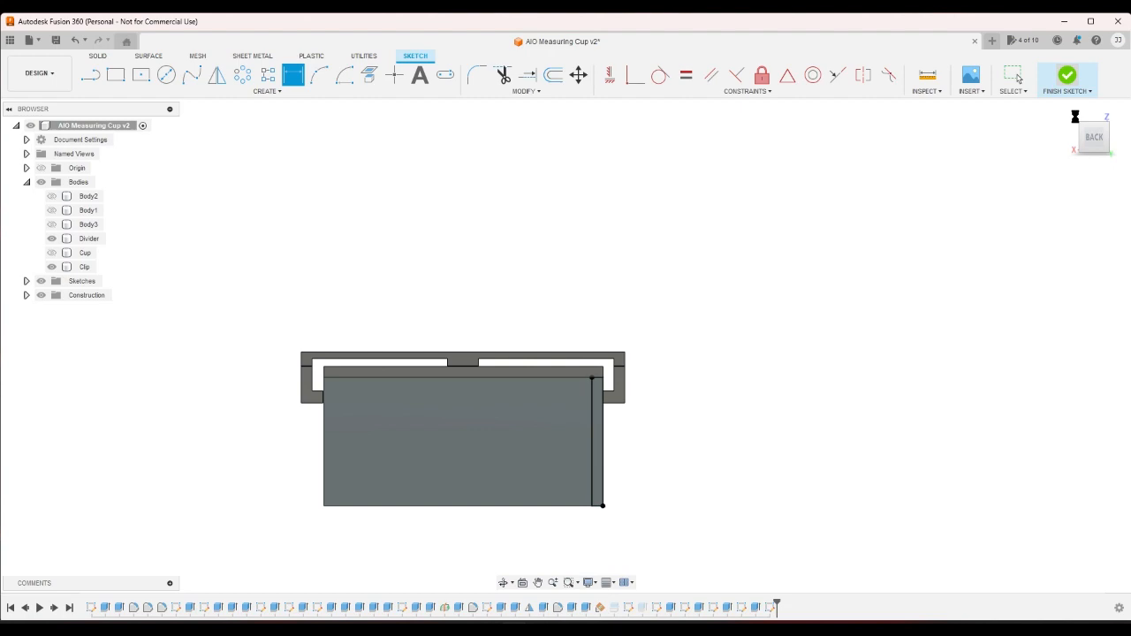
Extrude the narrow rectangle up to the end face of the Divider's top plate as a side wall, joined to the Divider.
left_click(1069, 112)
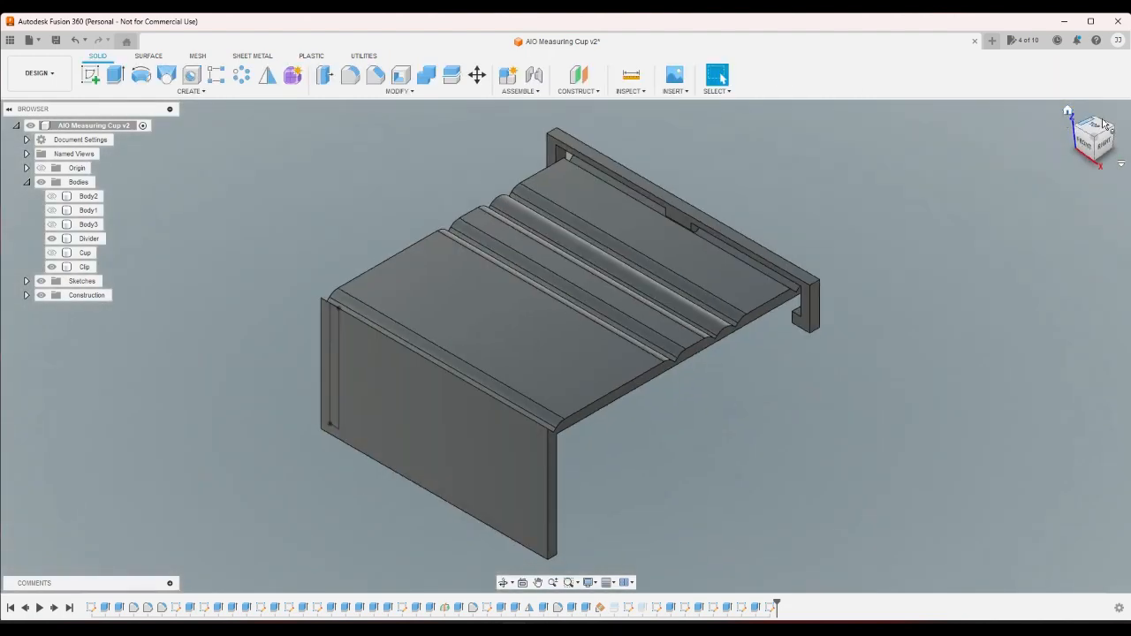
left_click(1115, 153)
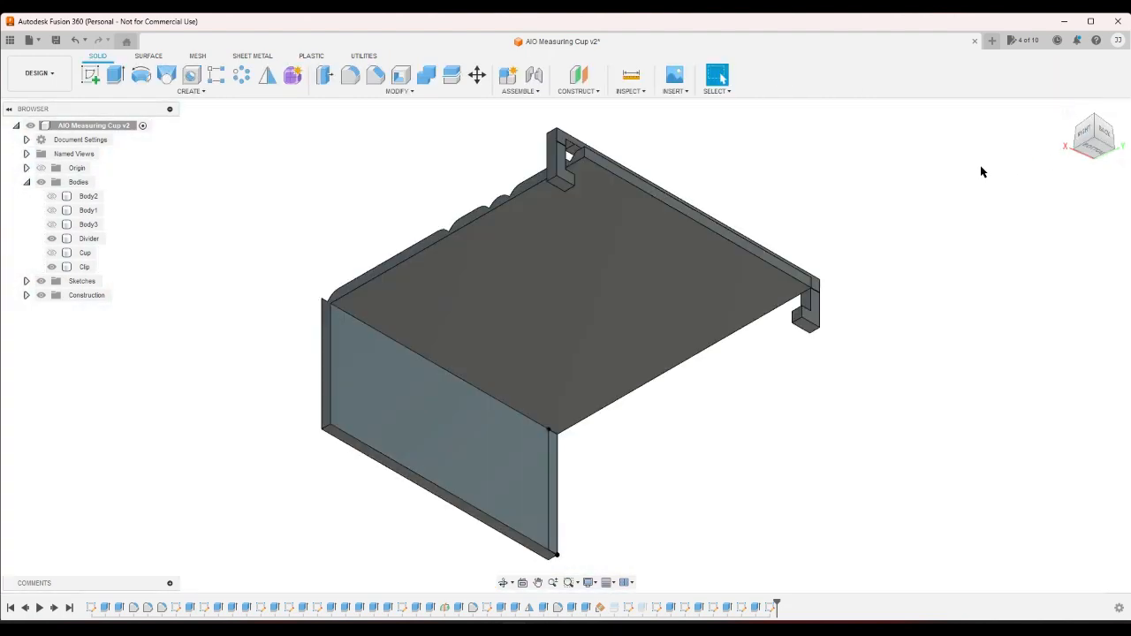
left_click(115, 76)
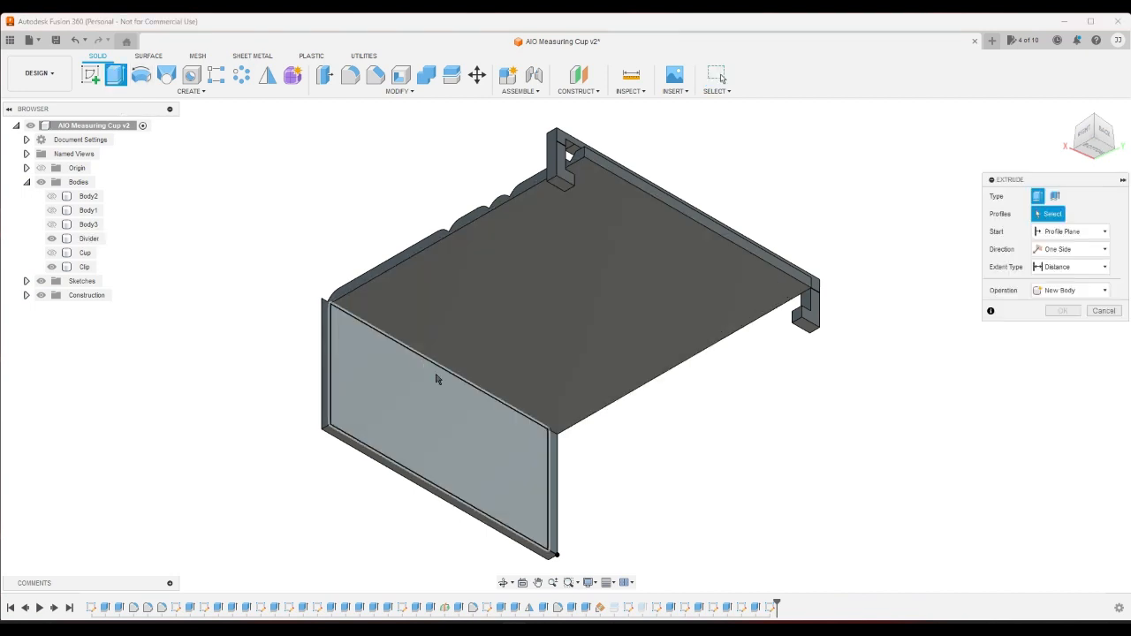
left_click(551, 469)
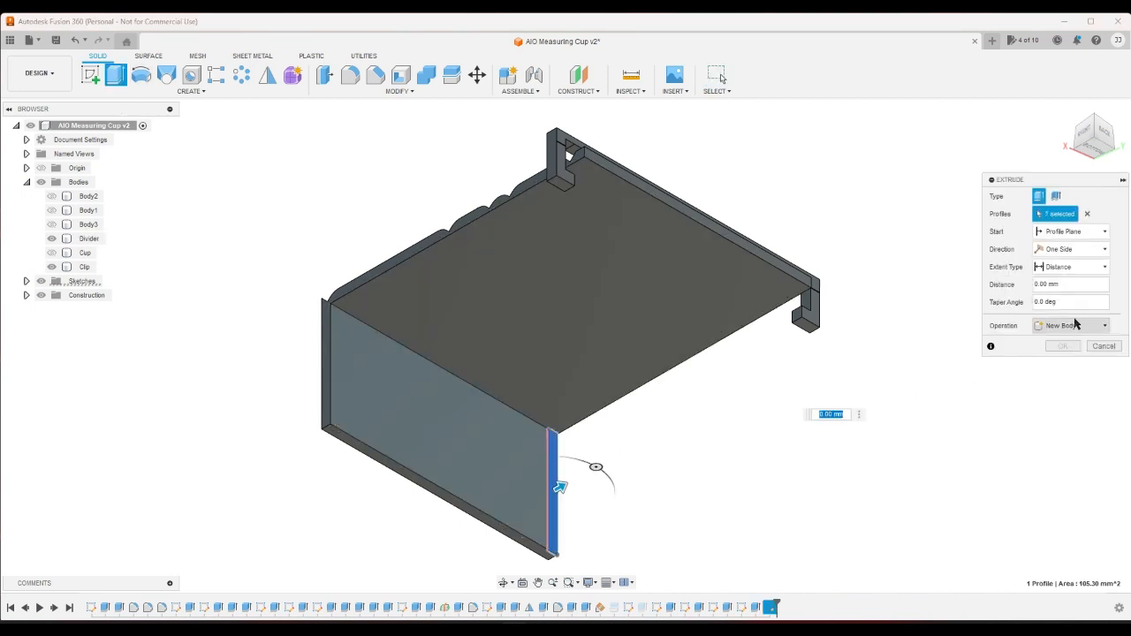
left_click(1074, 267)
left_click(1061, 286)
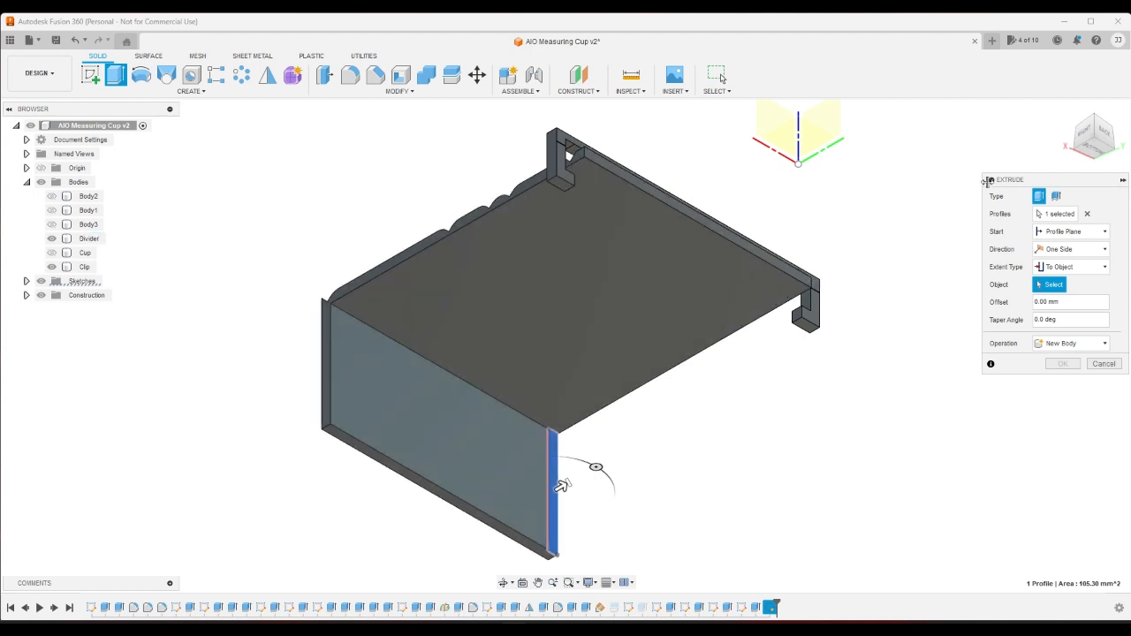
left_click(1085, 132)
scroll(864, 271, "up", 3)
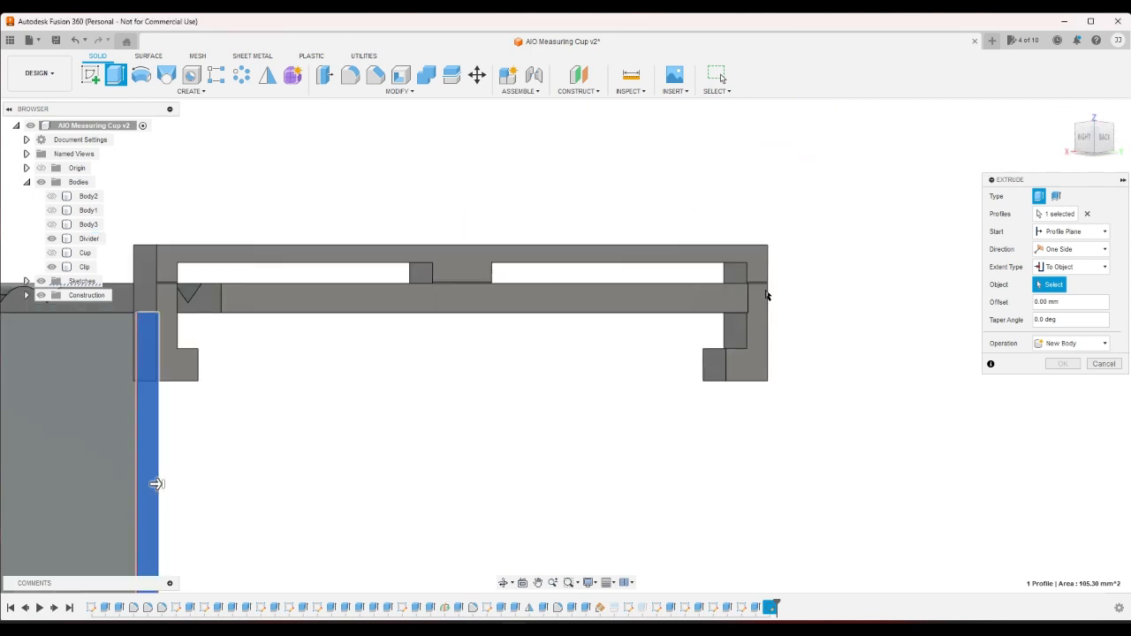
left_click(729, 305)
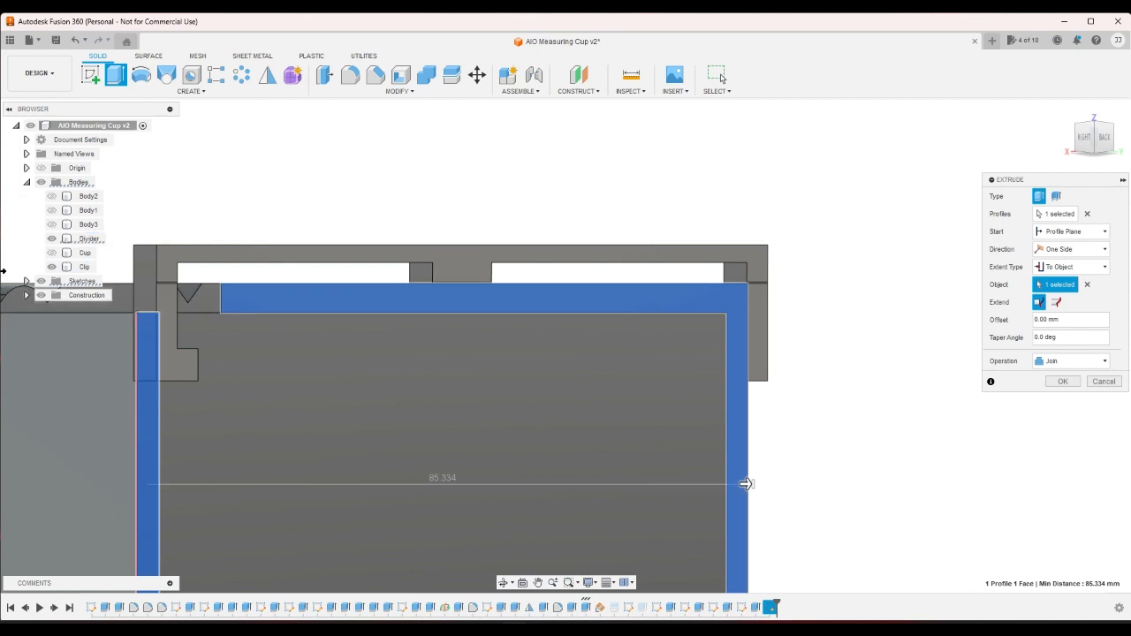
left_click(1064, 381)
Hide the Clip body and show the Cup body around the Divider.
scroll(925, 371, "down", 5)
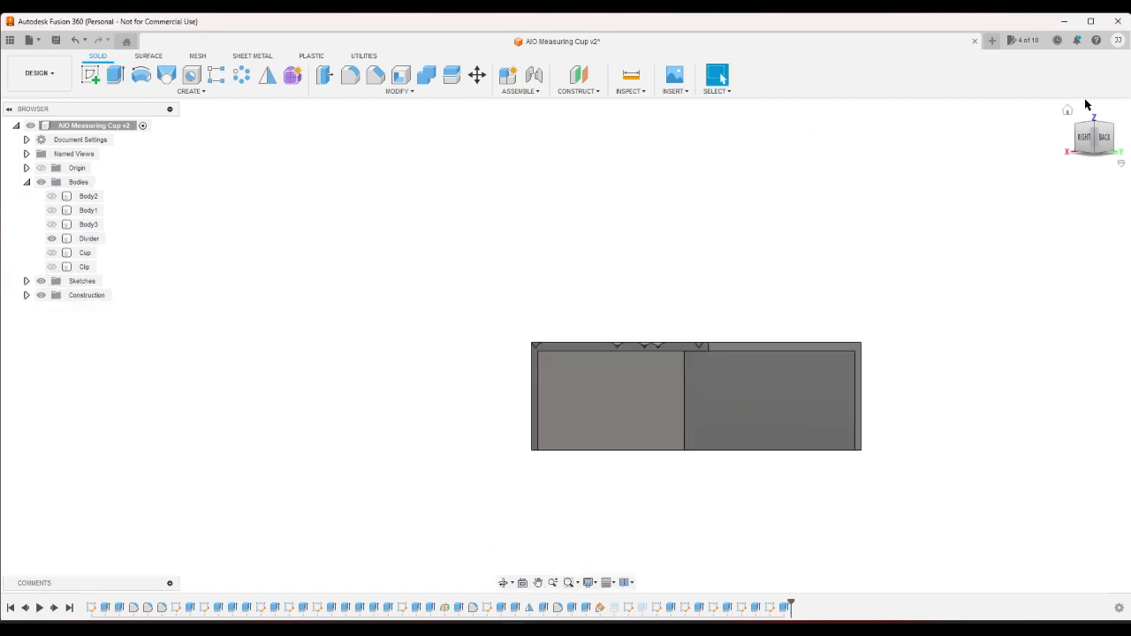
left_click(1068, 112)
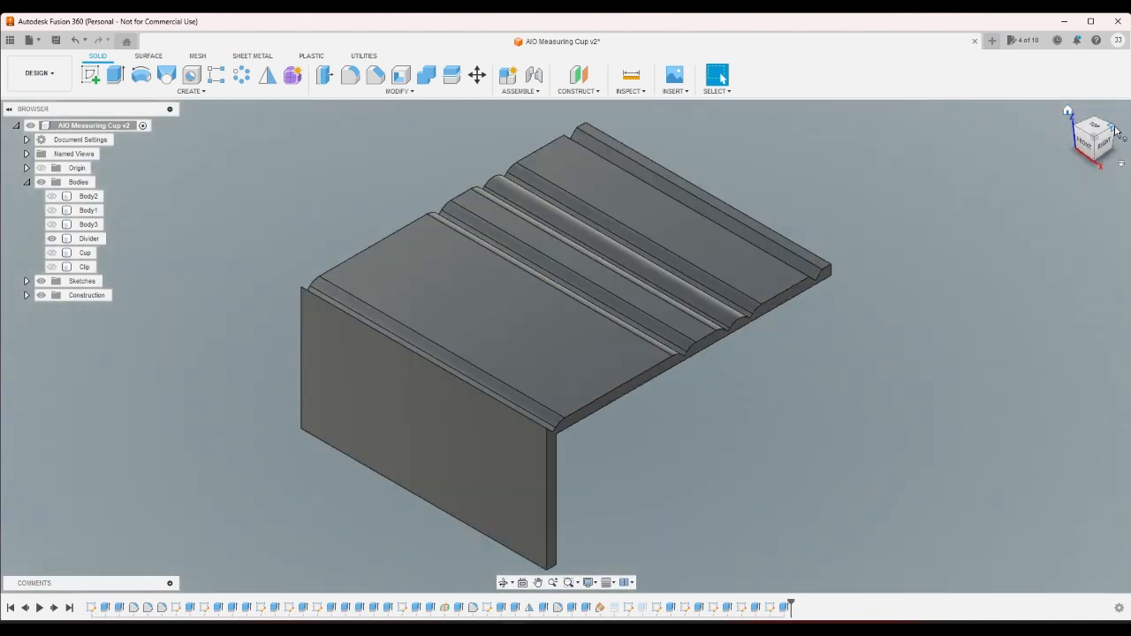
left_click(1115, 131)
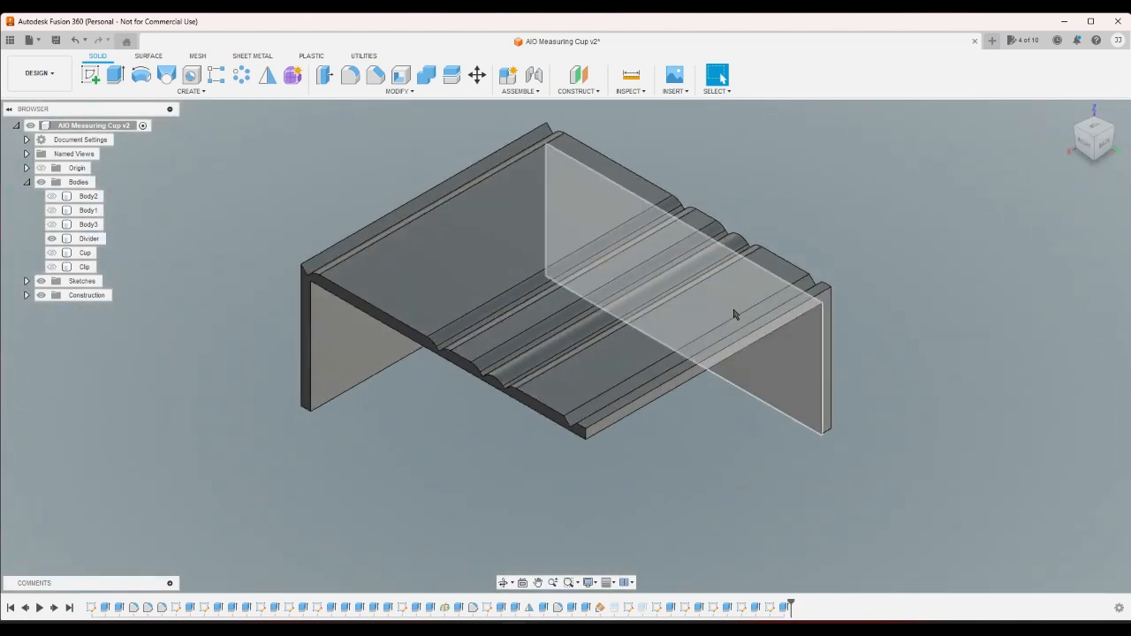
left_click(769, 608)
left_click(776, 565)
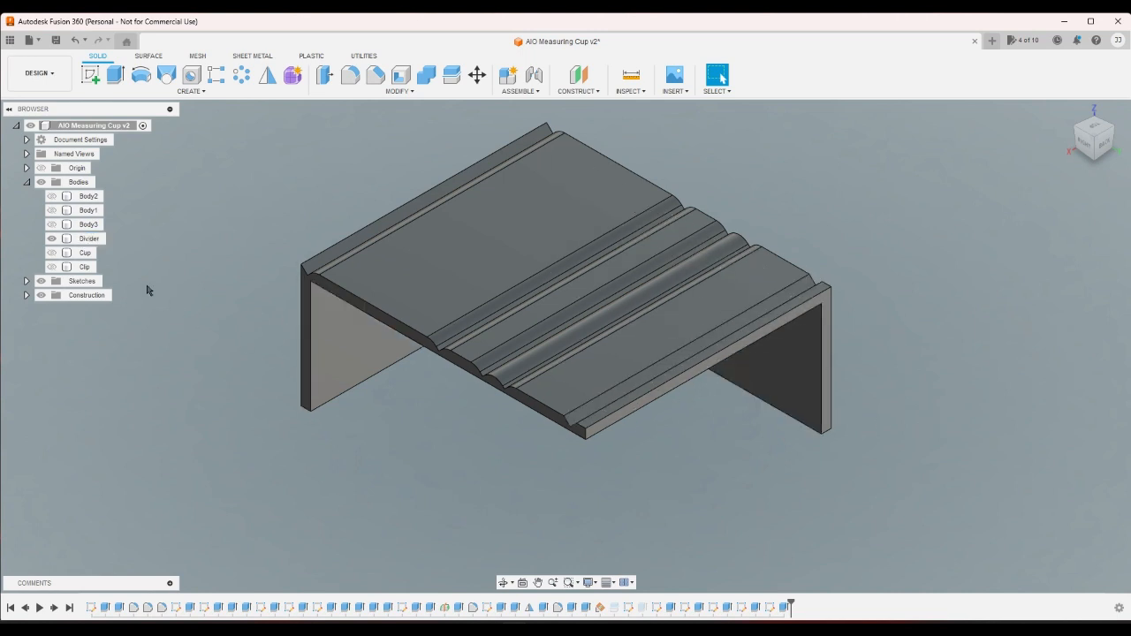
left_click(51, 252)
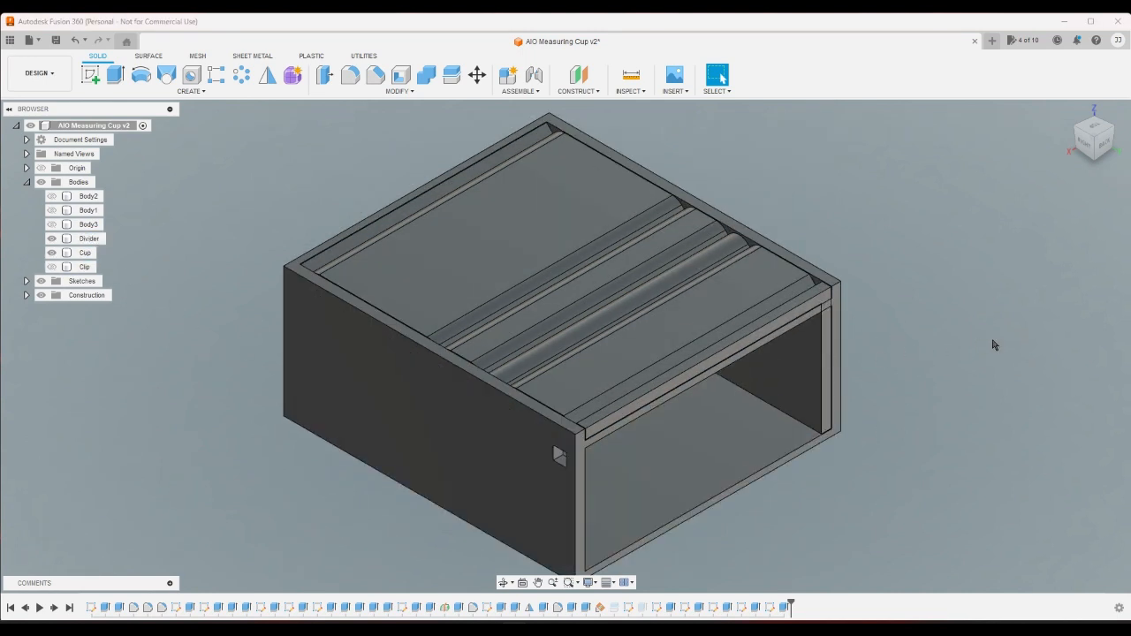
Inspect the corner of the Cup's open end from above and below to see how the Divider's side wall meets the Cup.
left_click(1093, 160)
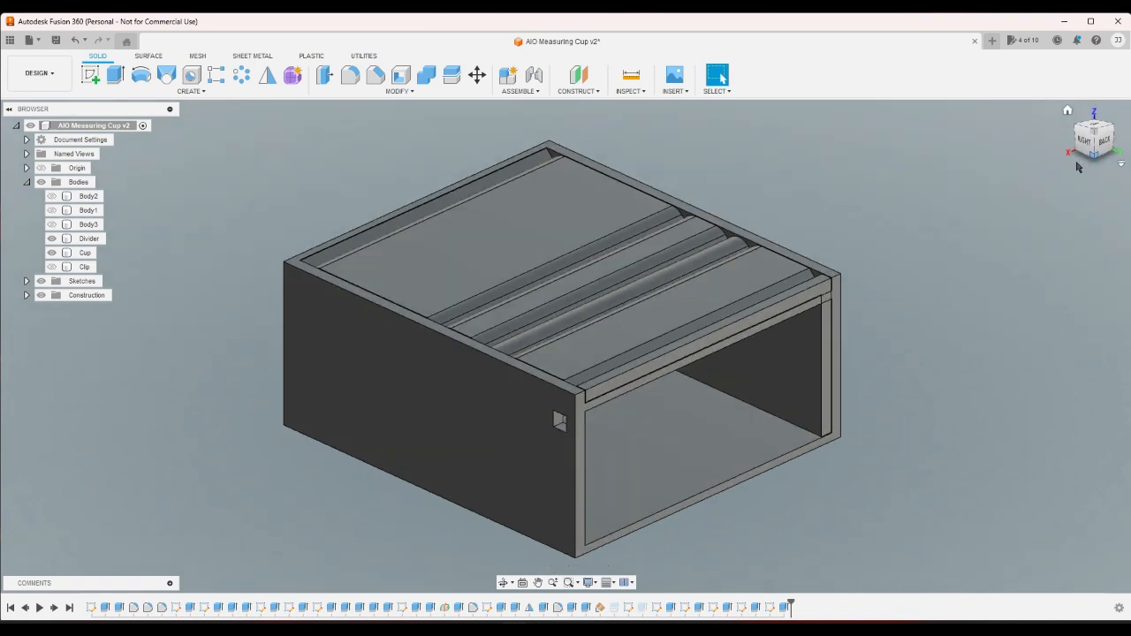
scroll(887, 270, "up", 5)
scroll(759, 297, "up", 2)
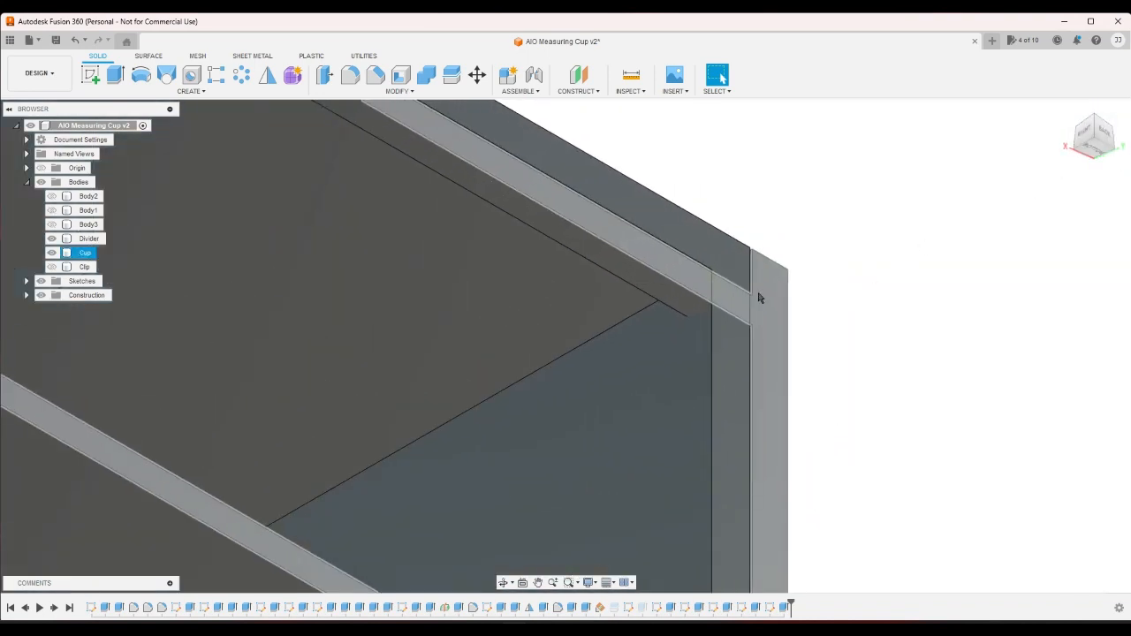
scroll(698, 287, "up", 2)
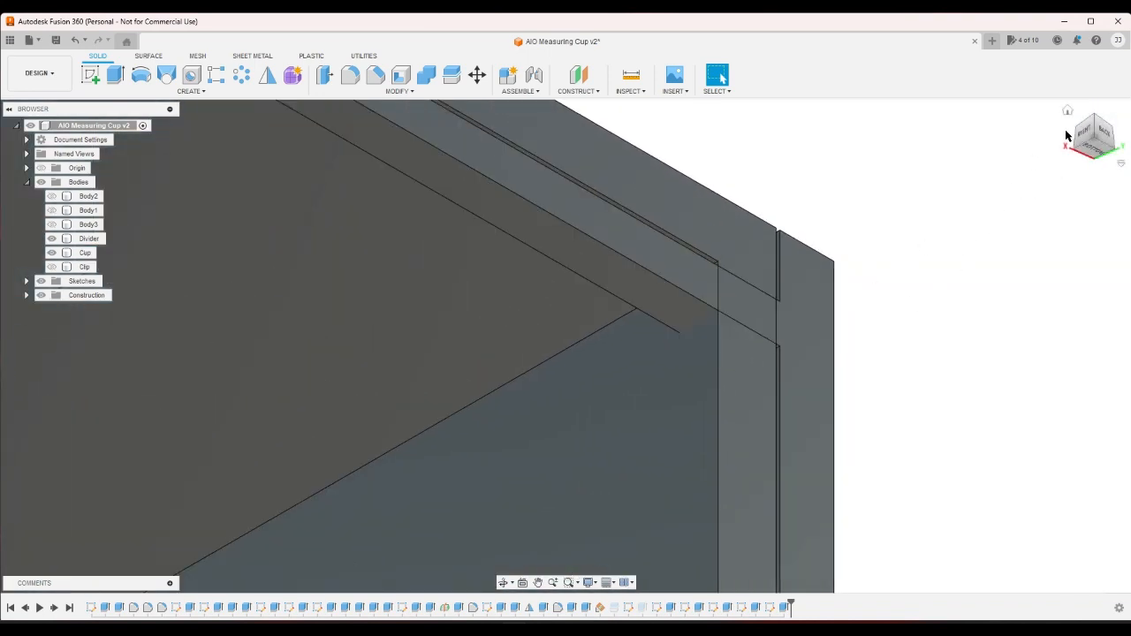
left_click(1094, 120)
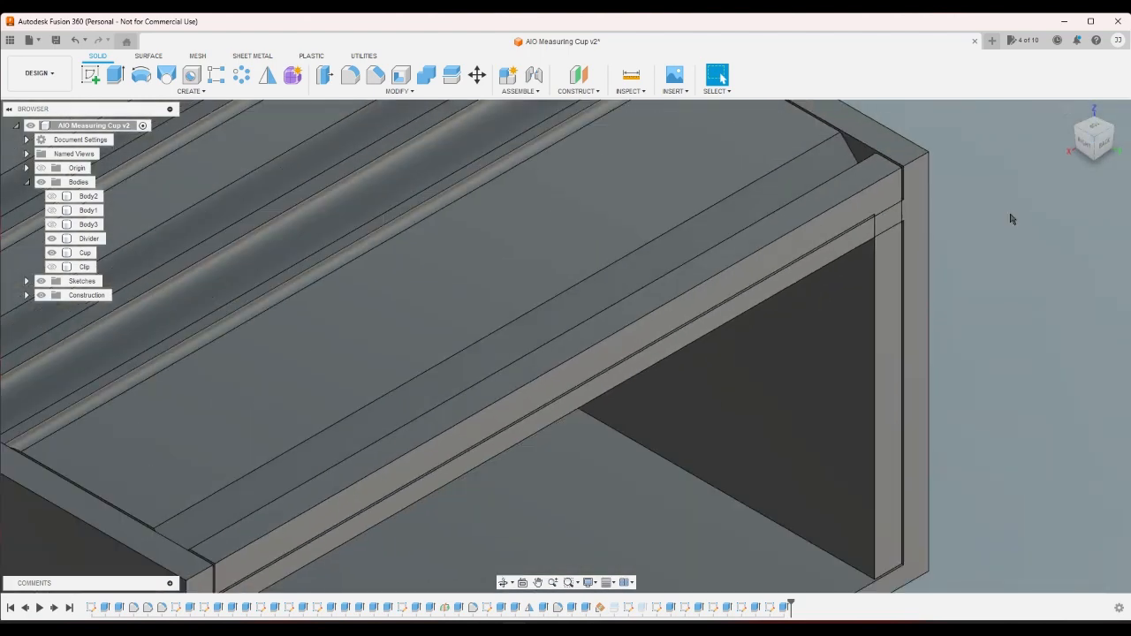
left_click(1090, 166)
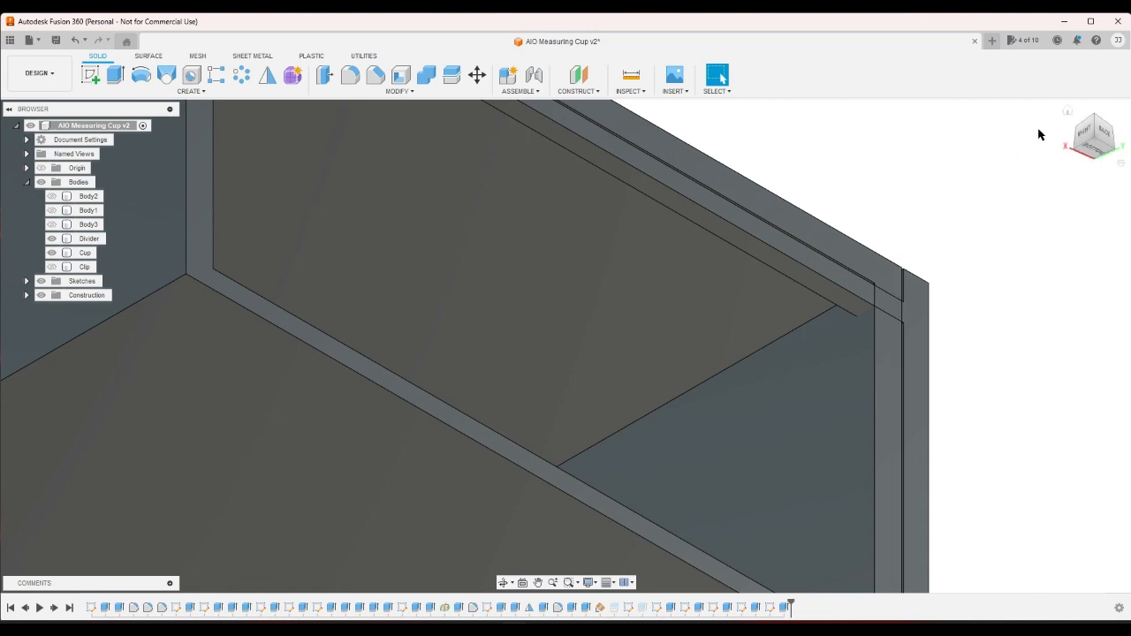
left_click(1066, 110)
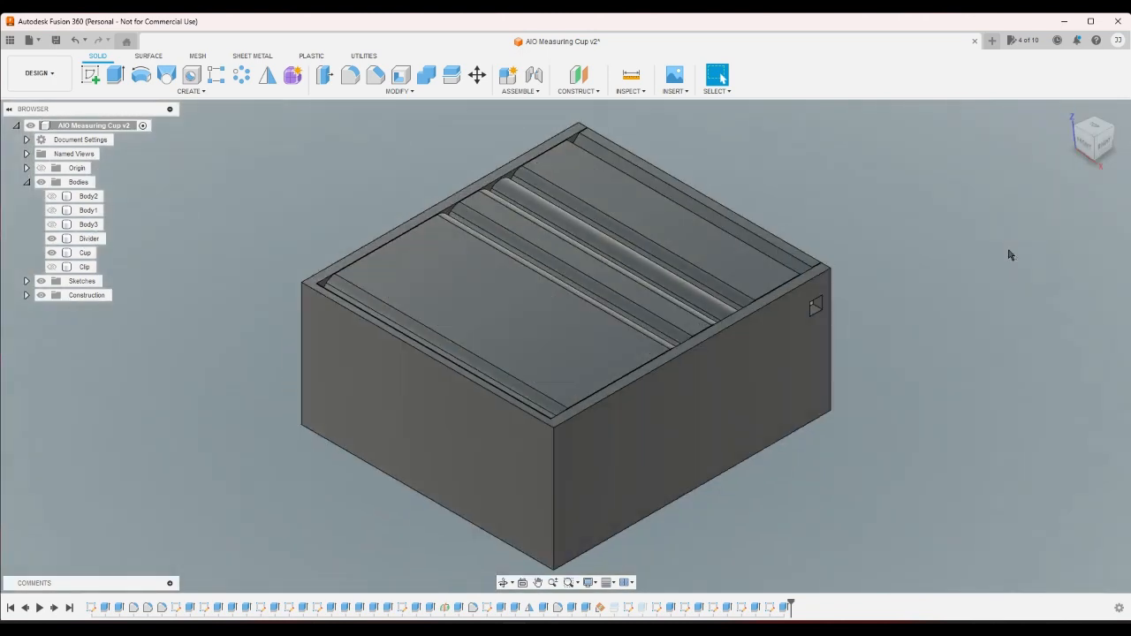
left_click(1109, 132)
scroll(795, 342, "up", 5)
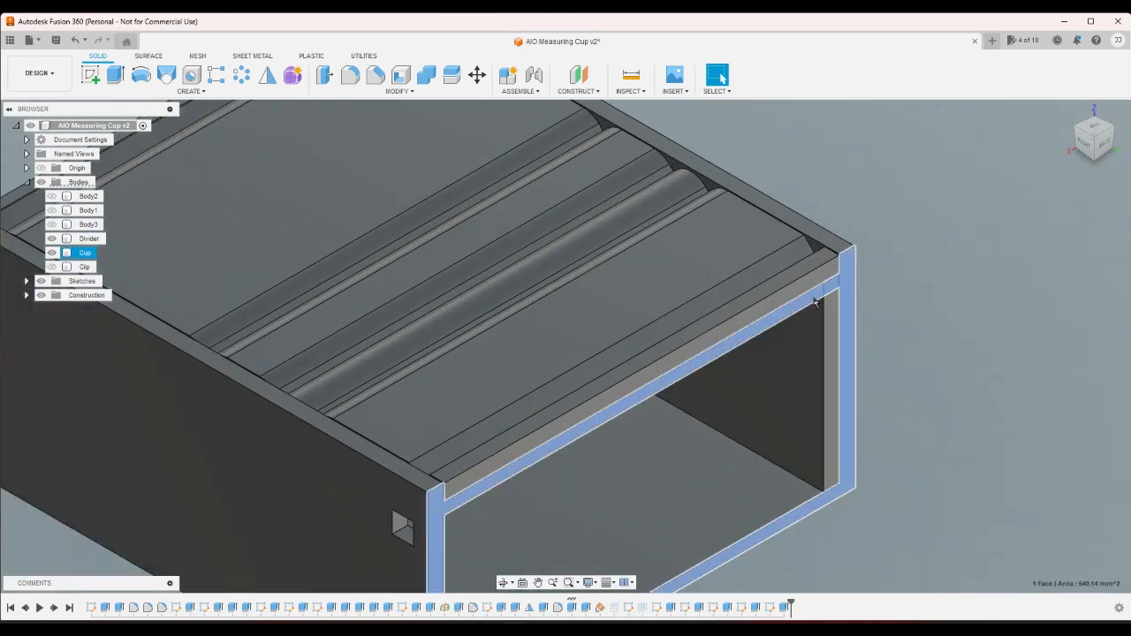
scroll(928, 298, "up", 3)
scroll(900, 297, "down", 5)
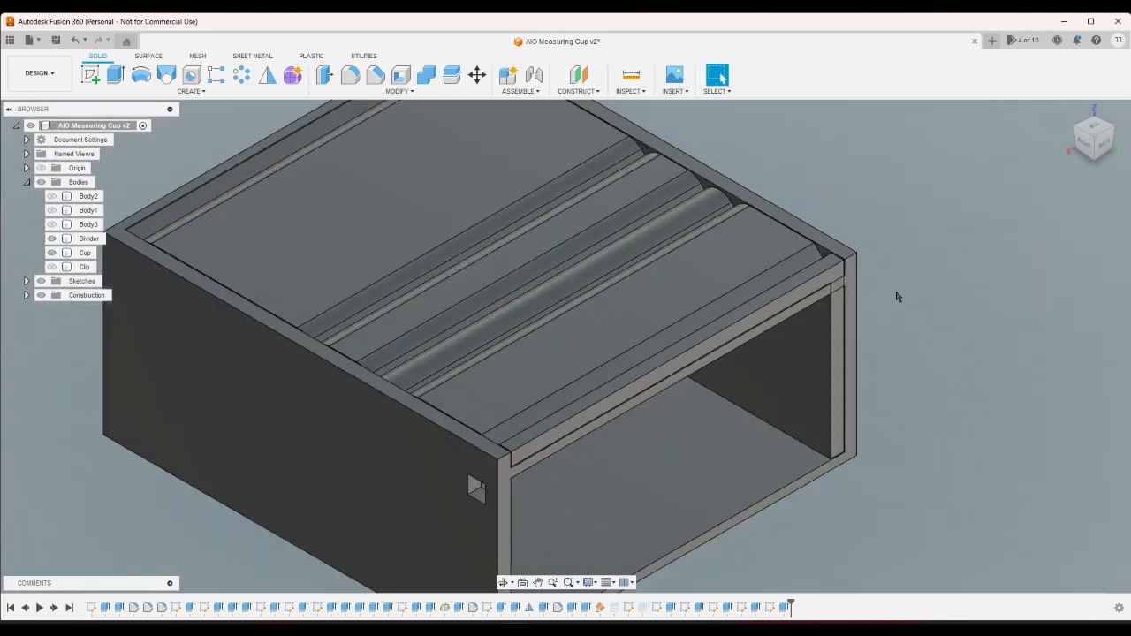
Hide the Cup body and start a sketch on the inner face of the Divider's side wall.
left_click(51, 252)
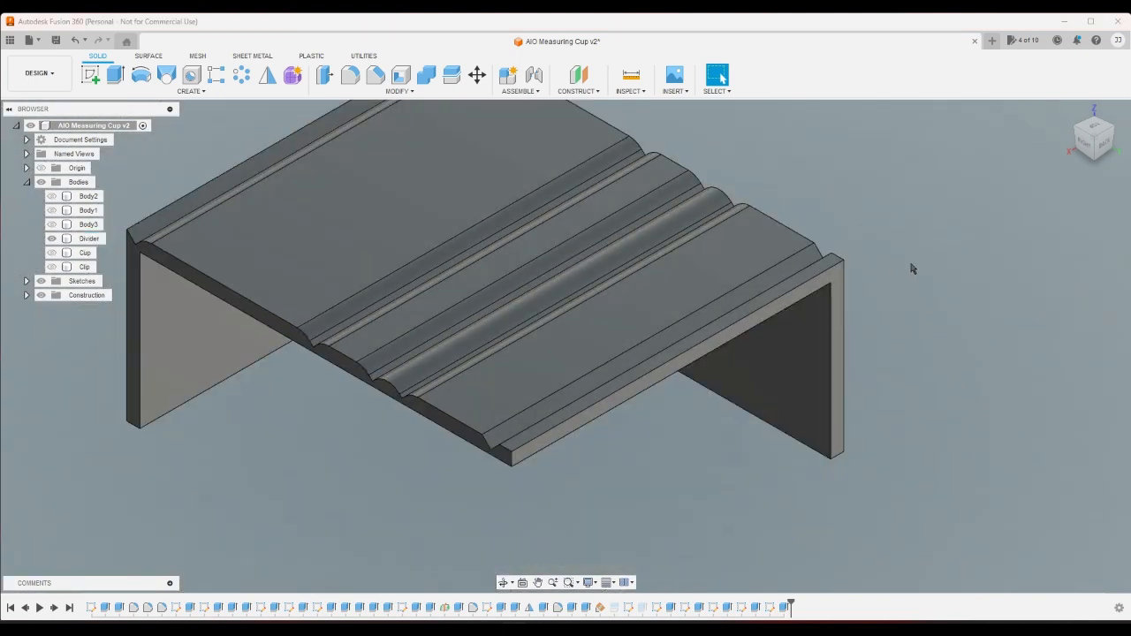
left_click(1085, 147)
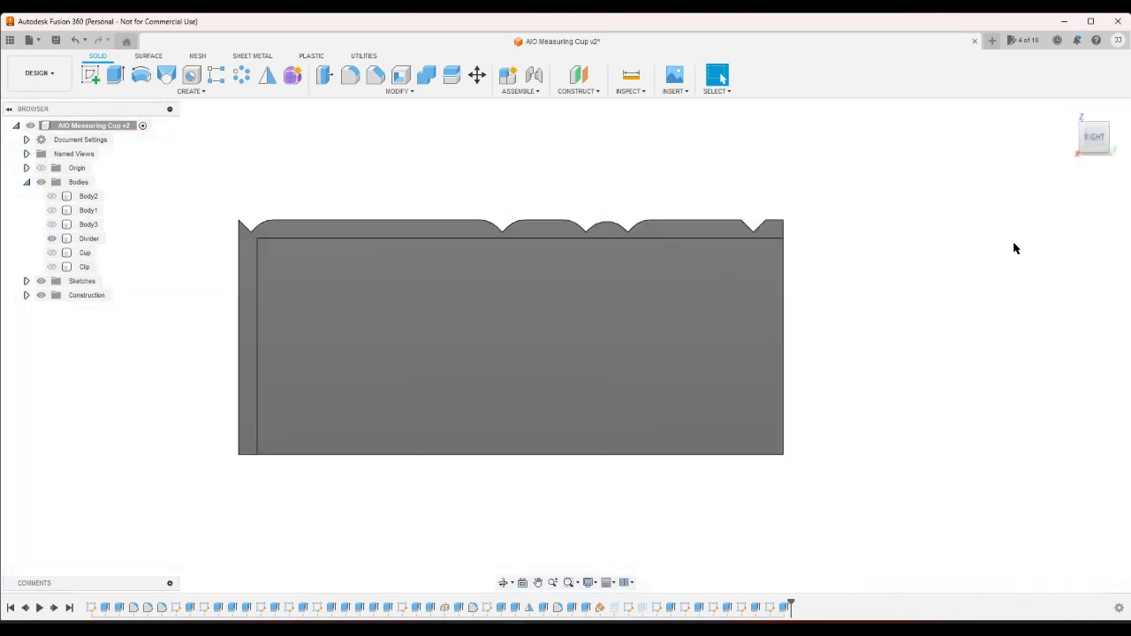
left_click(91, 74)
left_click(402, 324)
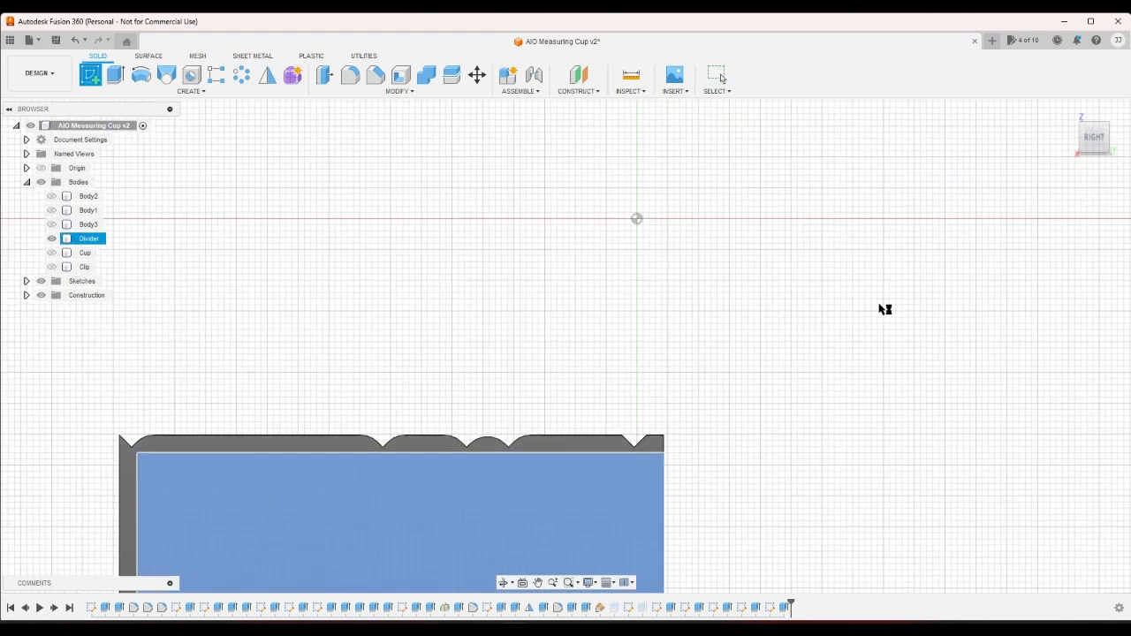
Draw a three-point arc from the side wall's lower free corner to its upper inner corner, bowed downward, and finish the sketch.
left_click(1066, 112)
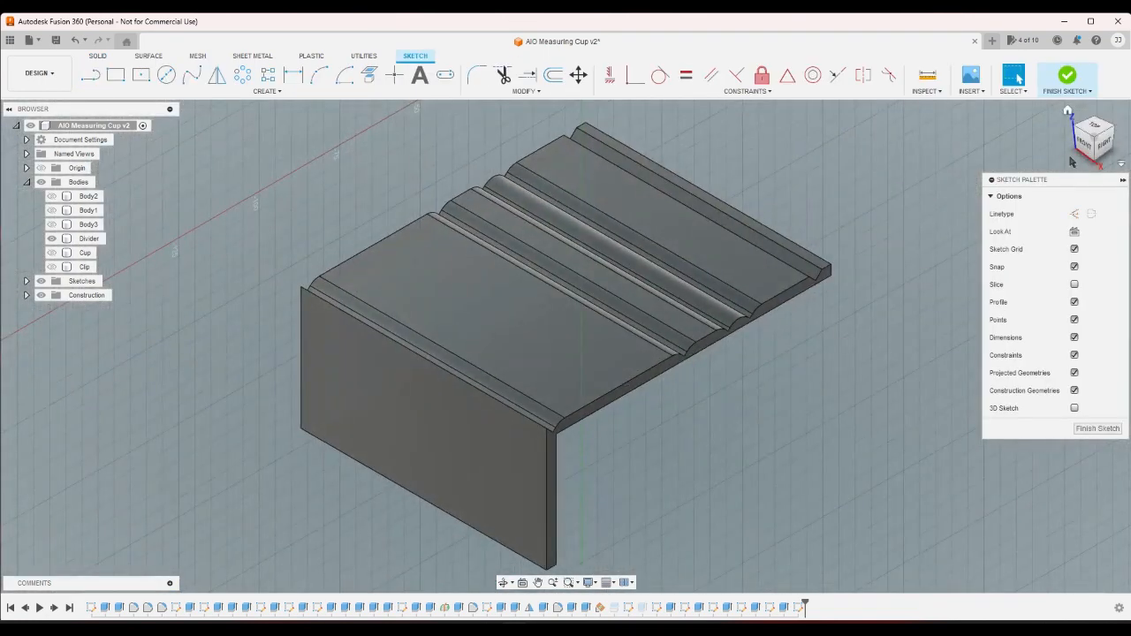
left_click(1111, 152)
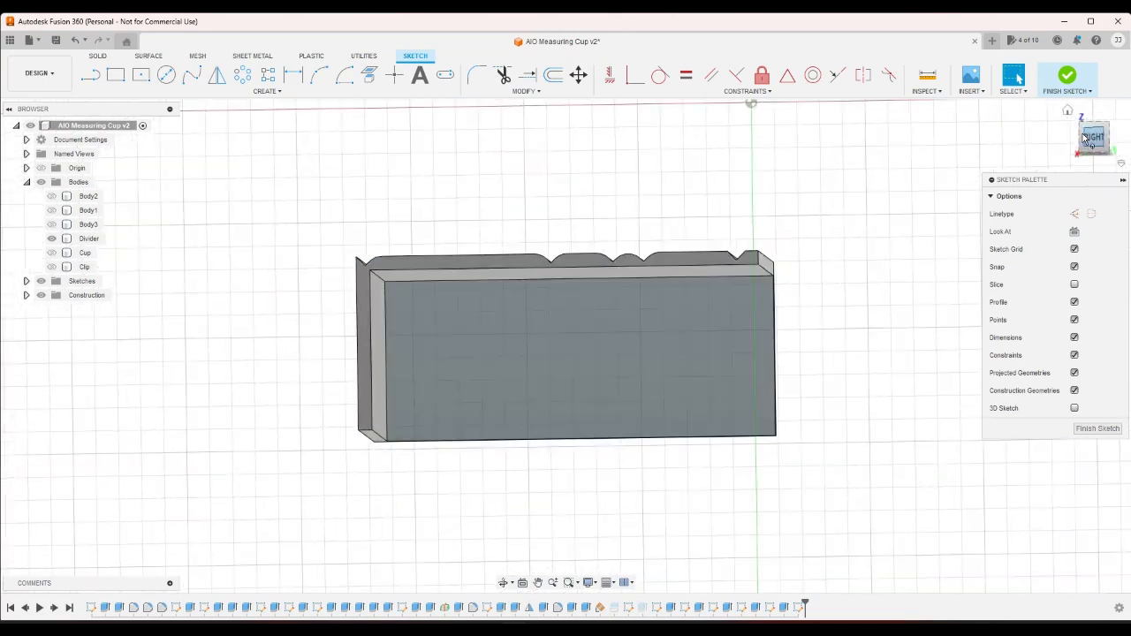
scroll(605, 351, "up", 3)
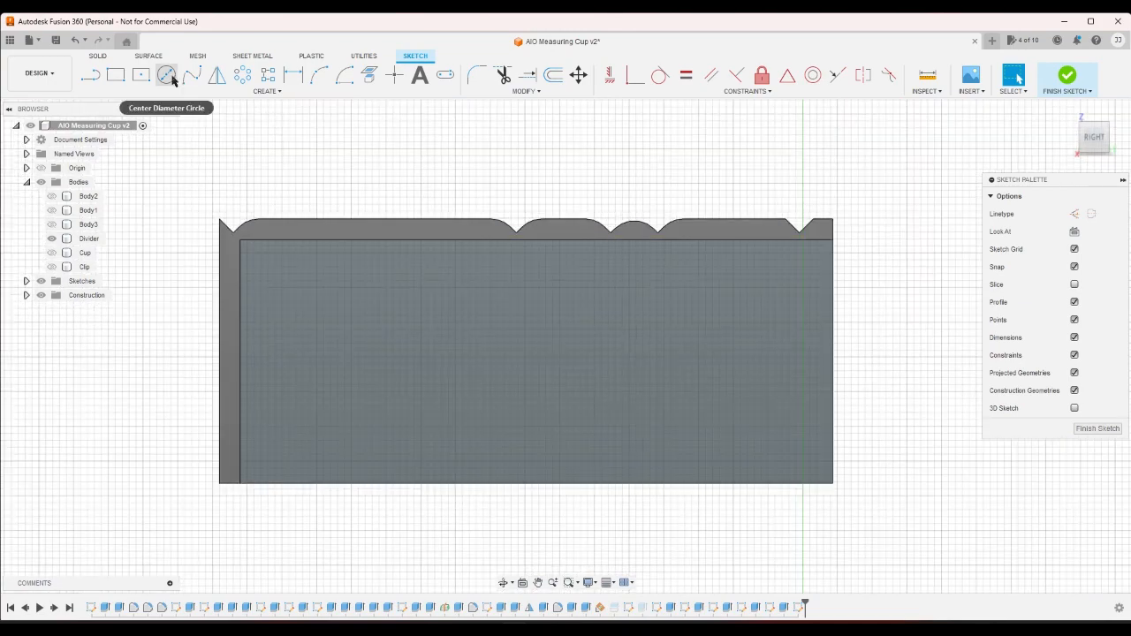
left_click(319, 75)
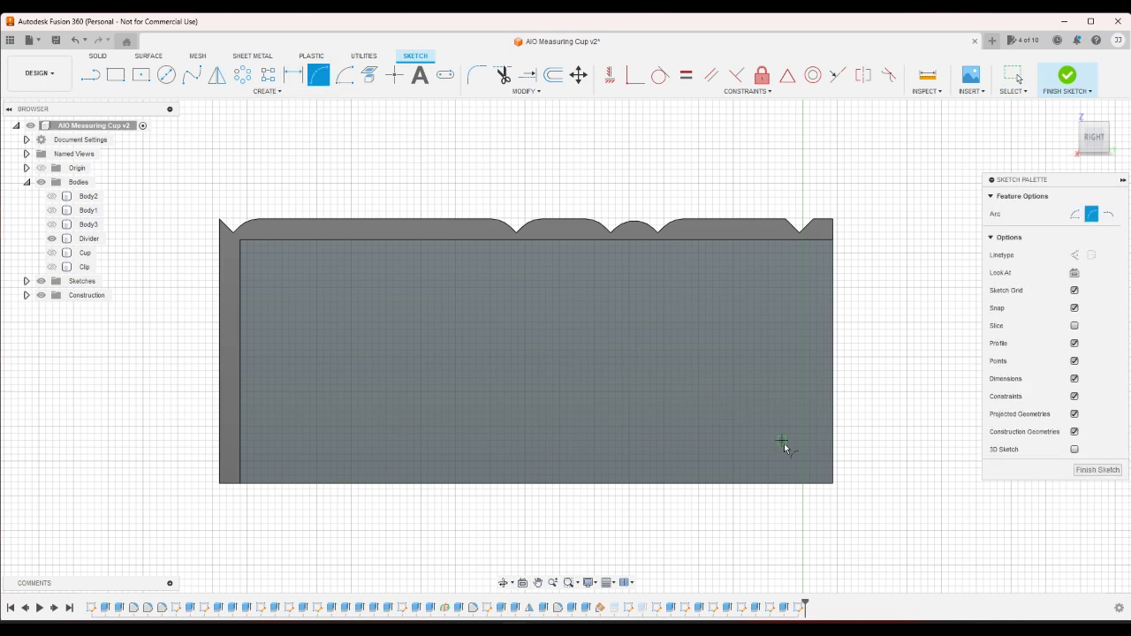
left_click(833, 484)
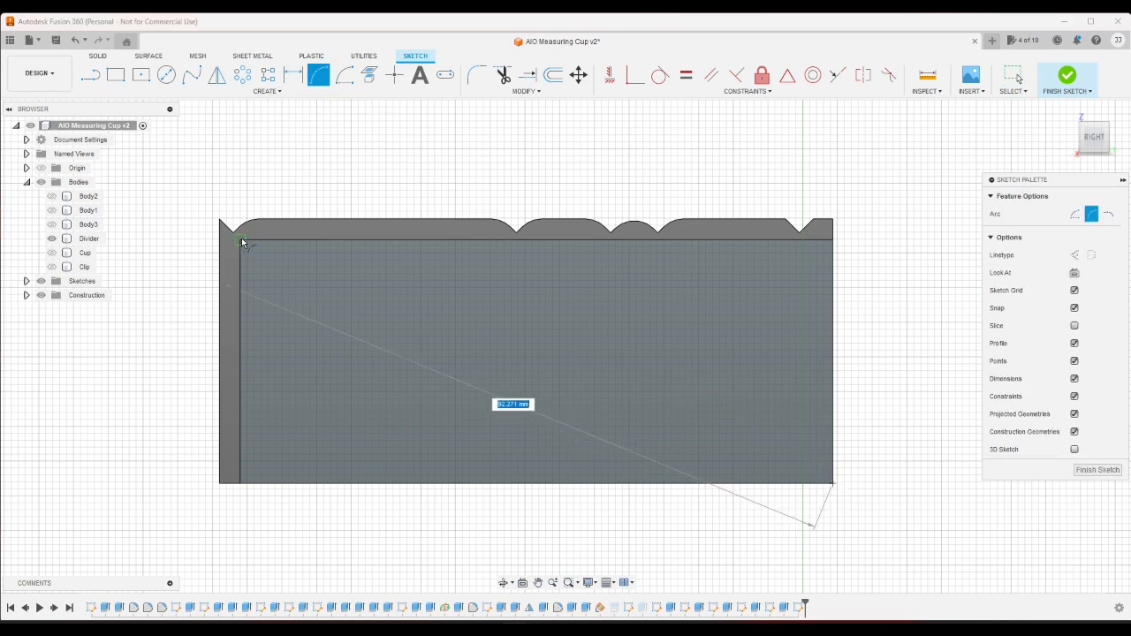
left_click(240, 239)
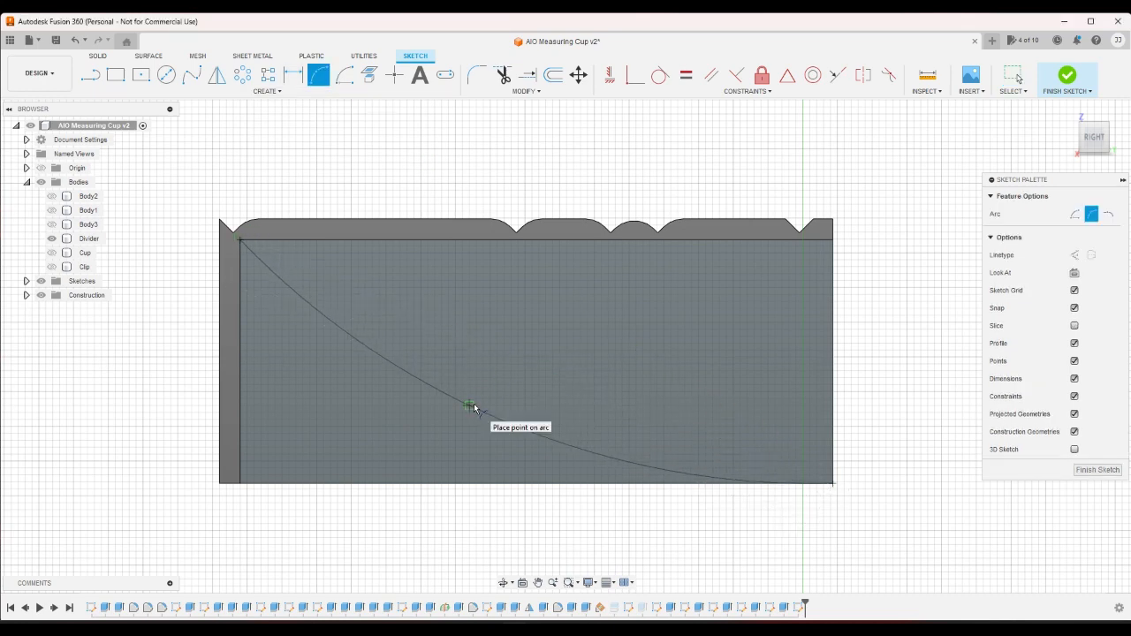
left_click(475, 408)
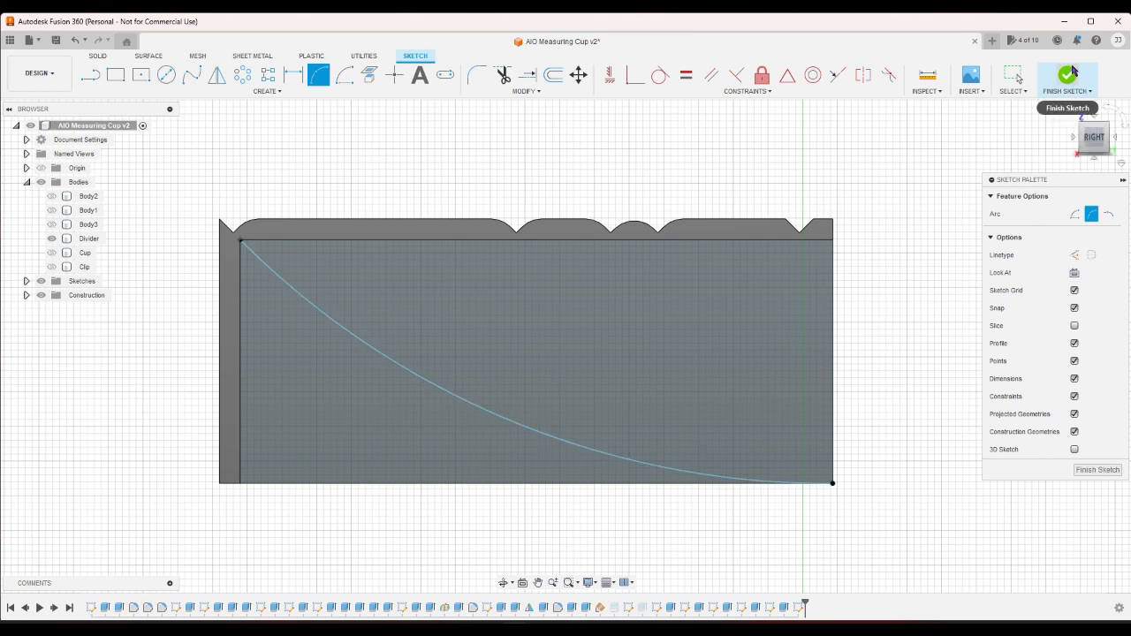
left_click(1068, 78)
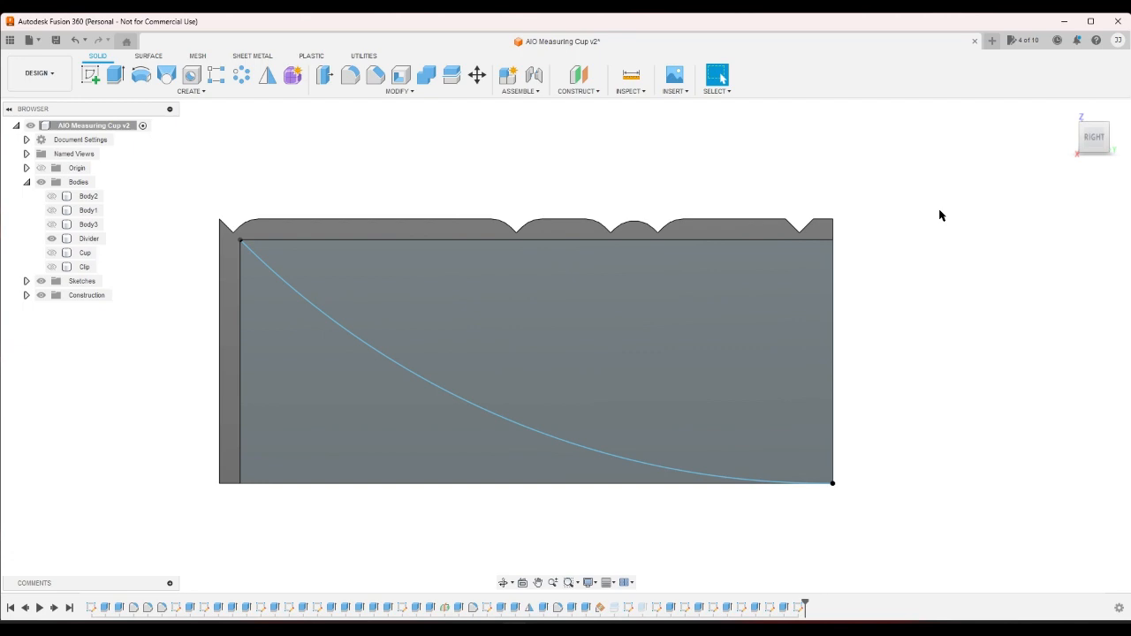
Extrude the region above the arc by -30 mm as a cut, trimming the side wall to the curve.
left_click(1103, 128)
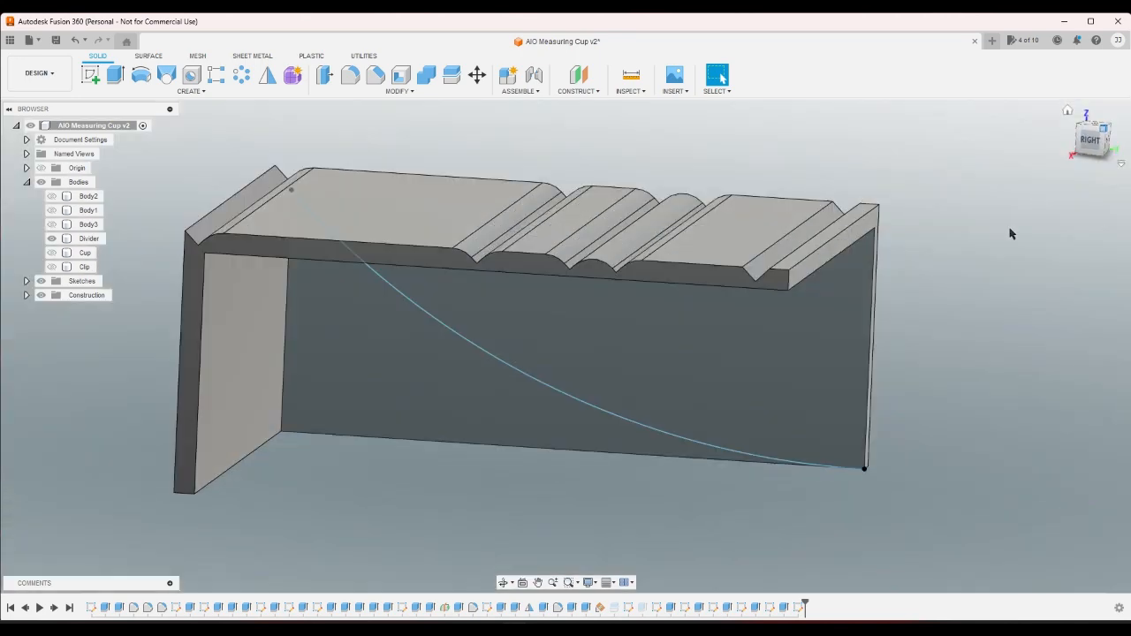
scroll(610, 174, "up", 5)
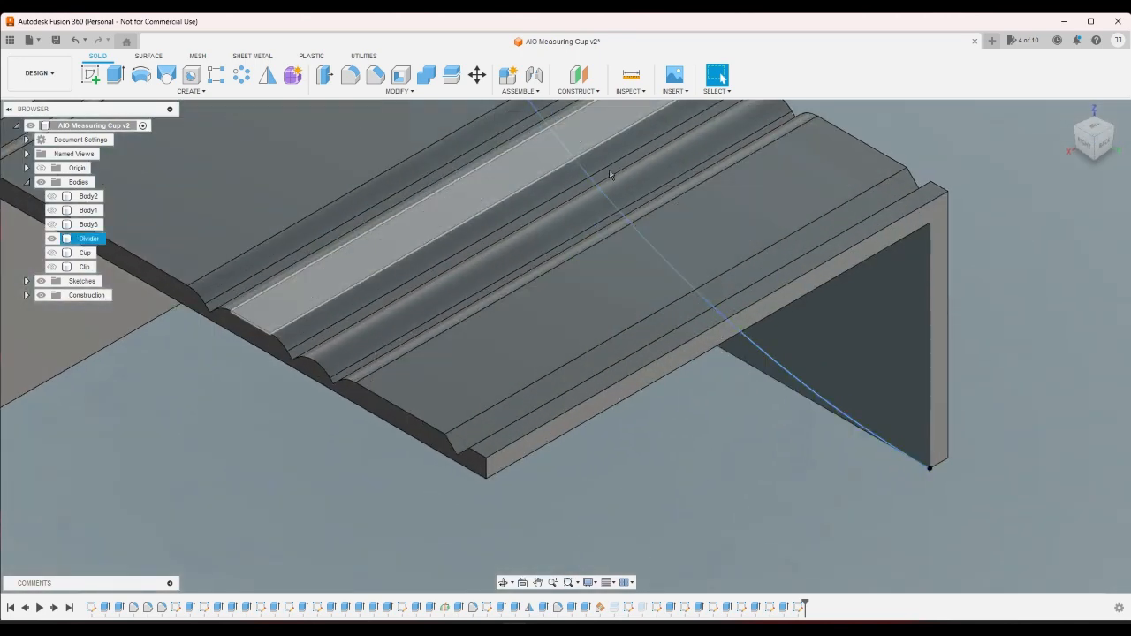
left_click(1086, 150)
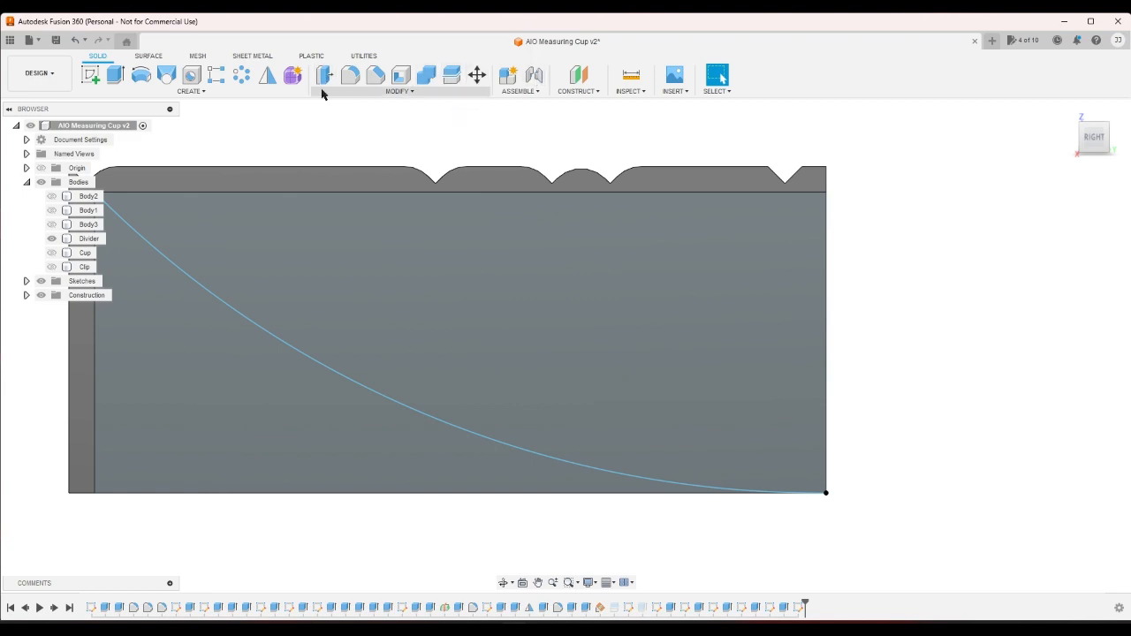
left_click(115, 76)
left_click(334, 255)
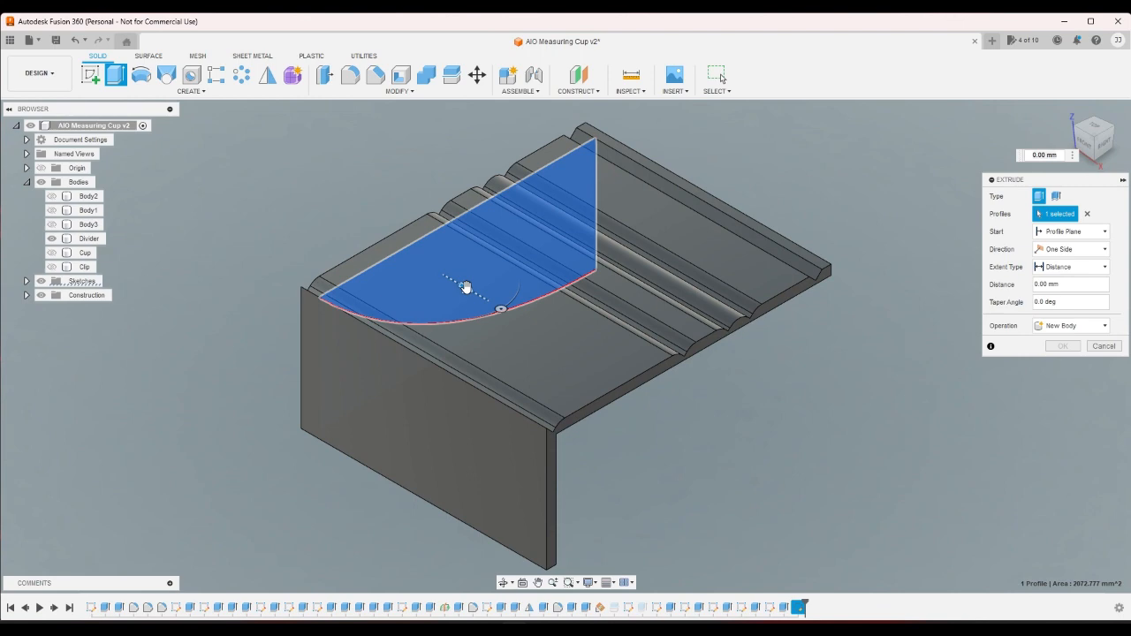
left_click_drag(466, 287, 285, 190)
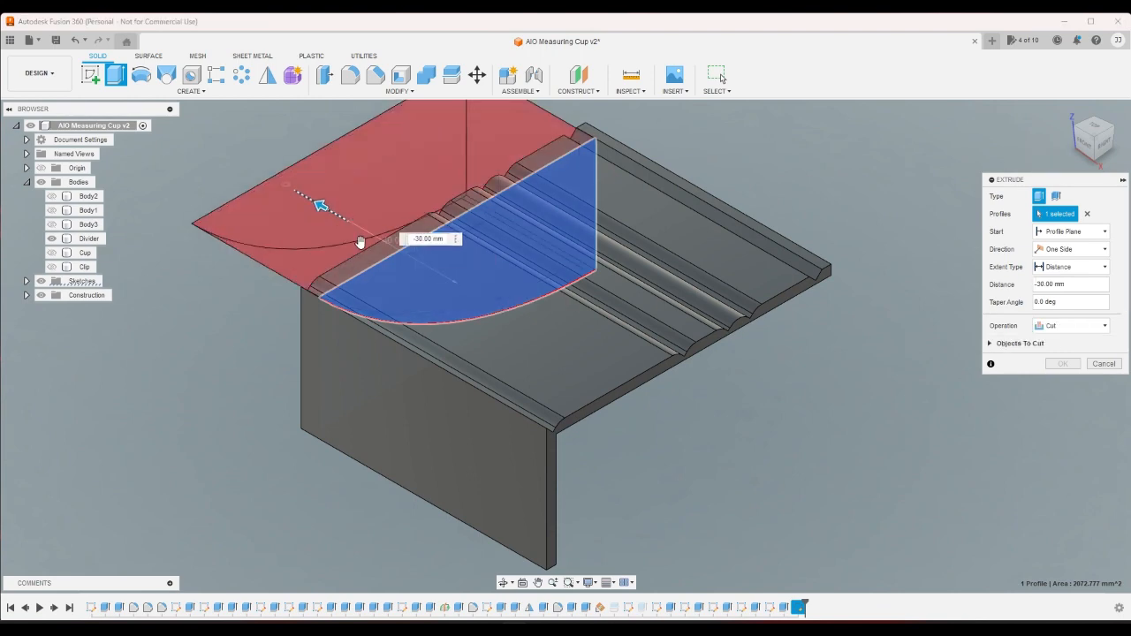
left_click(1063, 369)
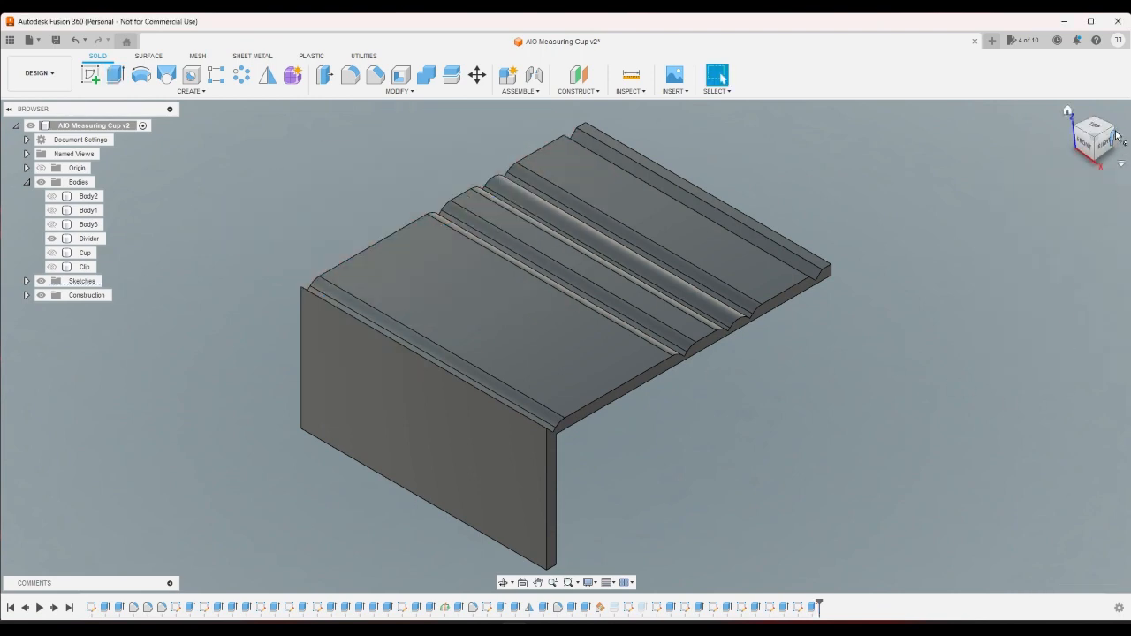
Start a sketch on the inner face of the Divider's curved side wall.
left_click(1113, 137)
left_click(1087, 131)
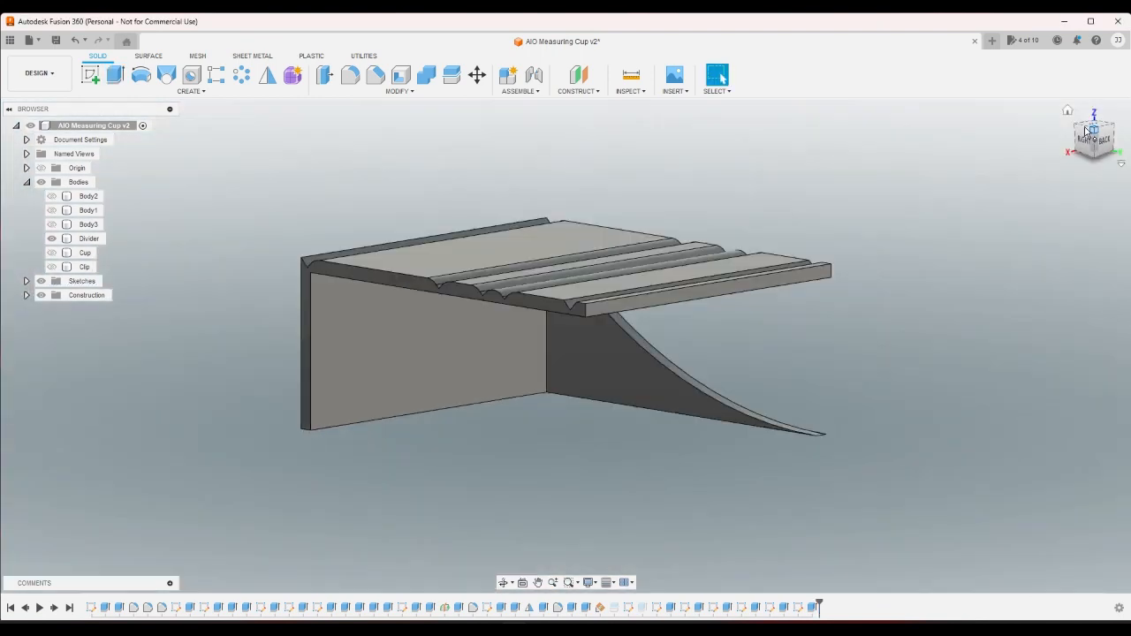
left_click(1079, 147)
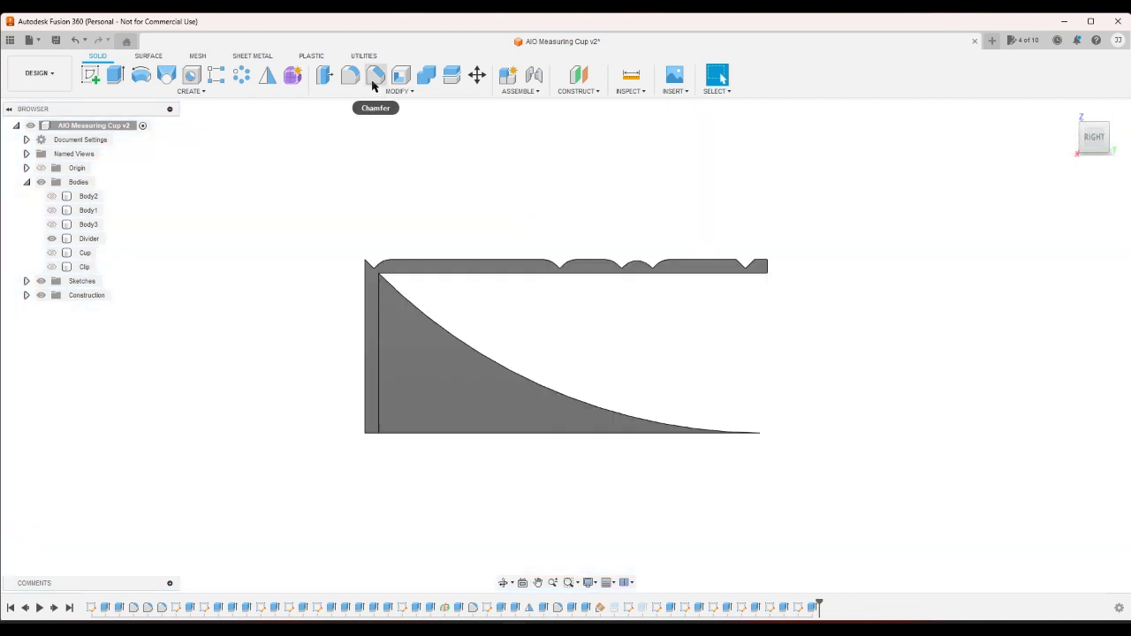
left_click(91, 78)
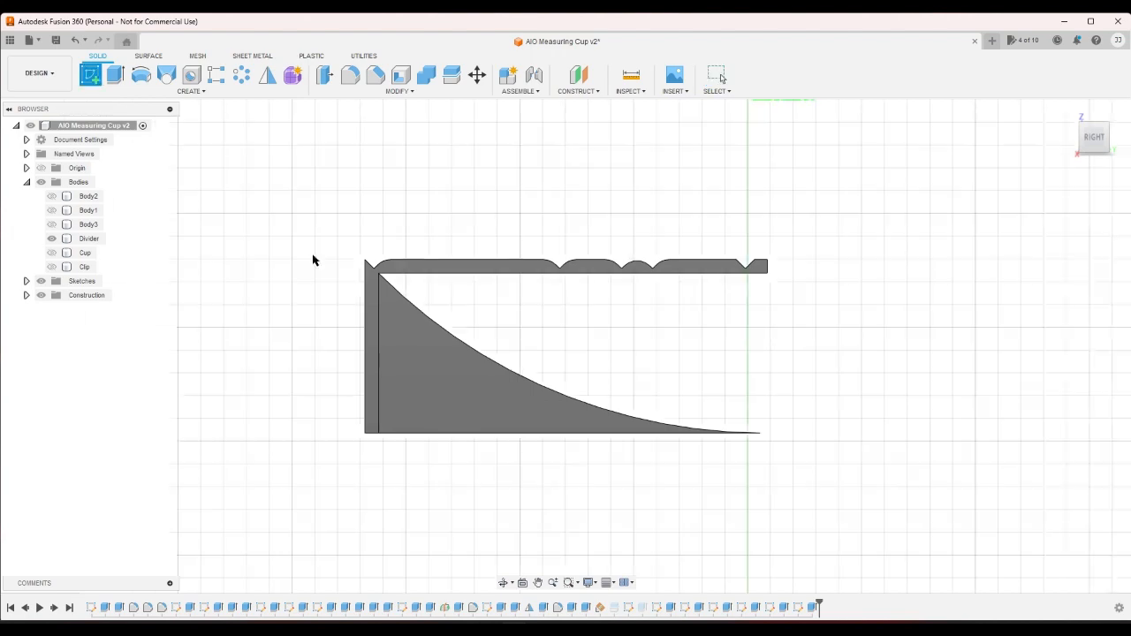
left_click(429, 351)
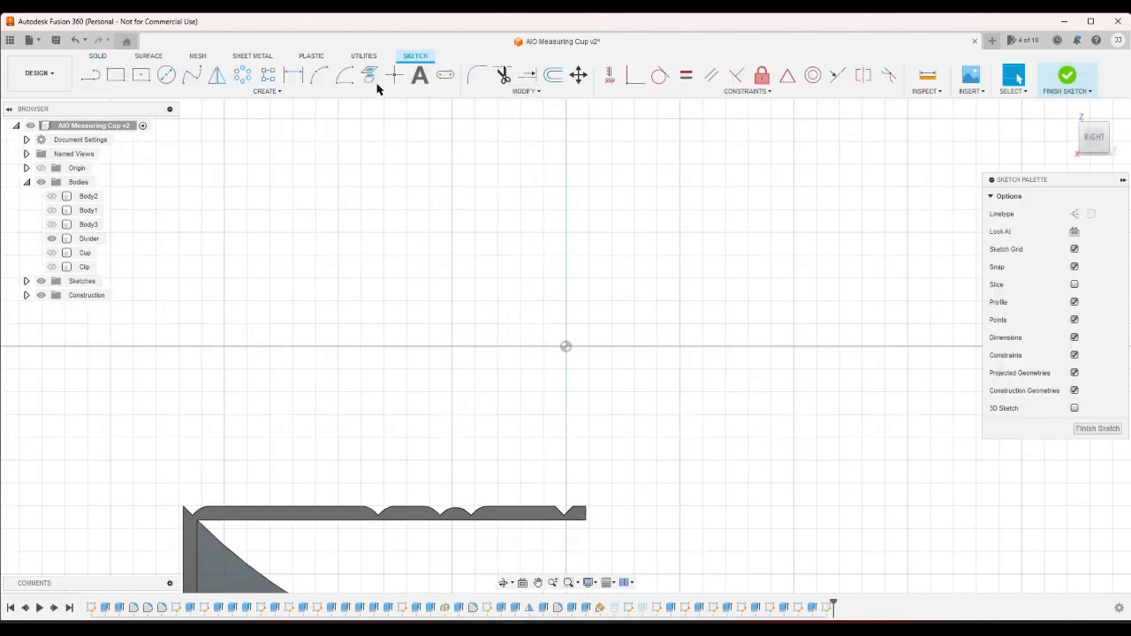
Offset the curved wall's outline inward by 3 mm and finish the sketch.
left_click(554, 75)
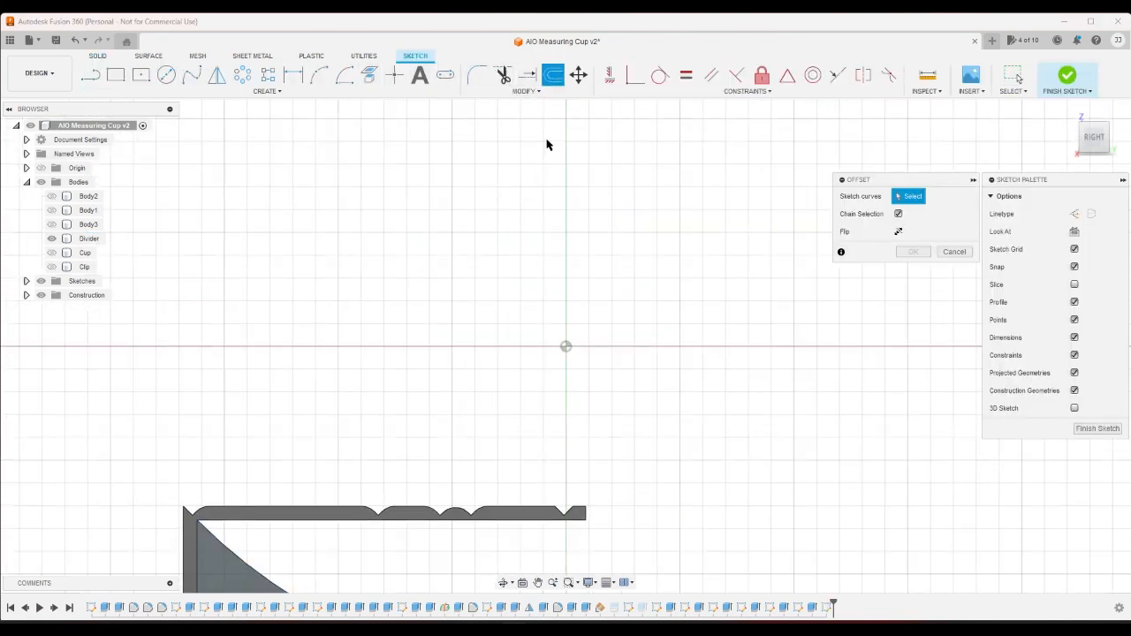
scroll(725, 340, "down", 4)
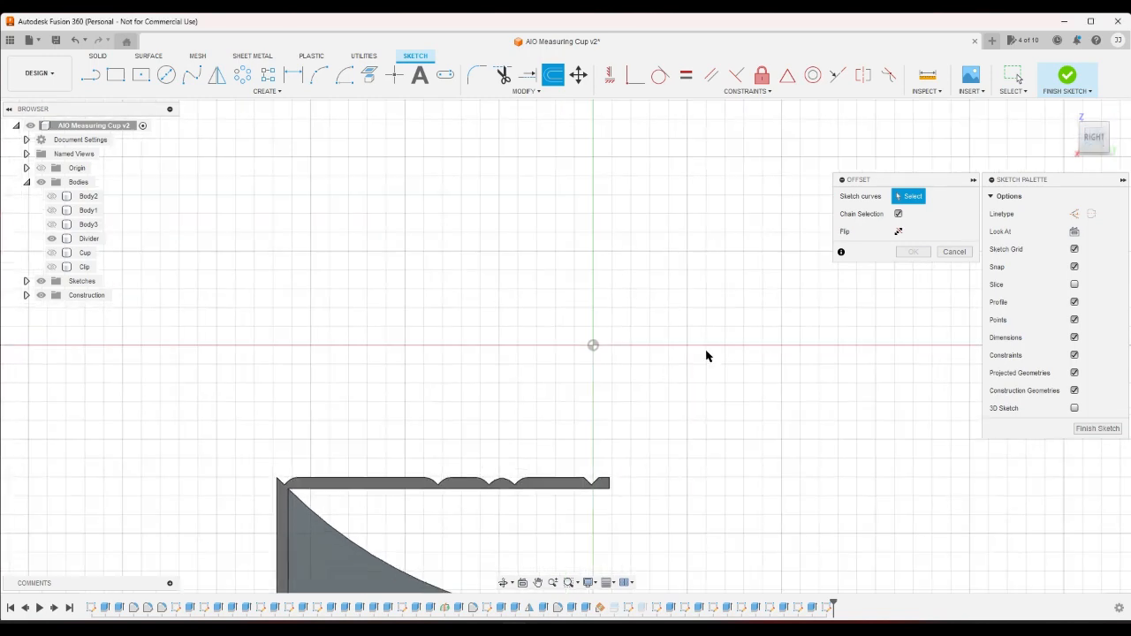
left_click(459, 483)
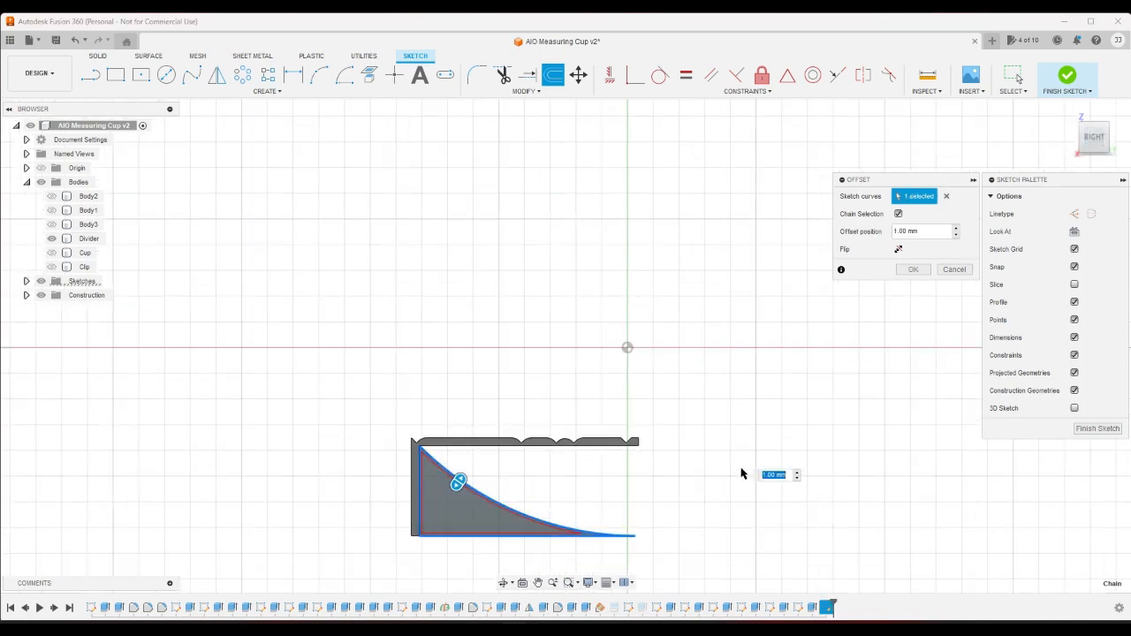
type("3")
key("Return")
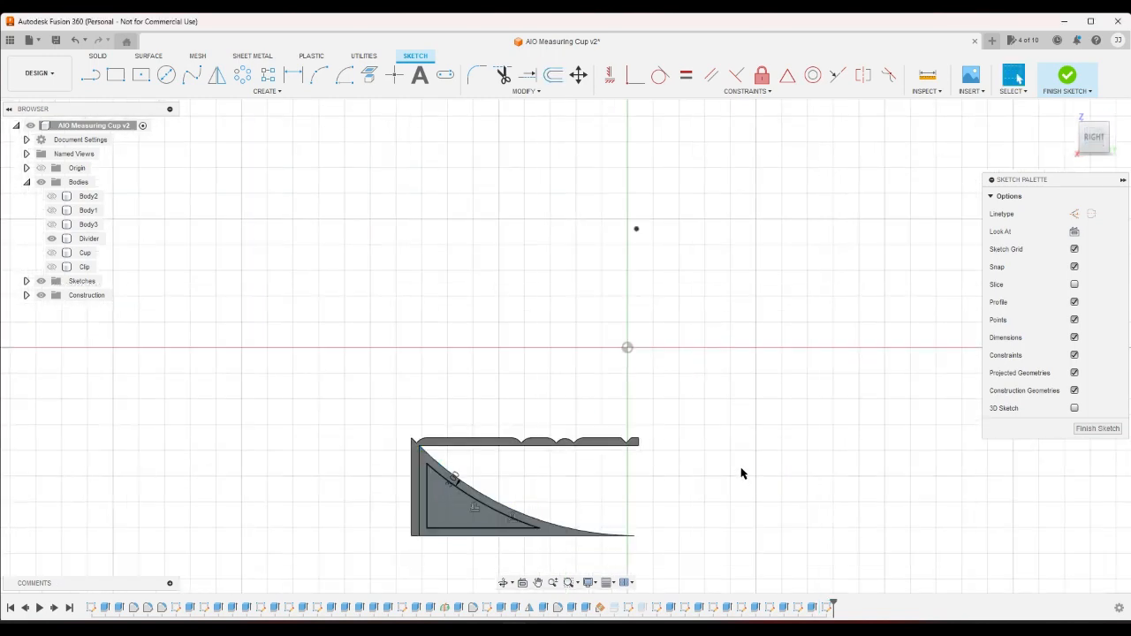
left_click(1068, 75)
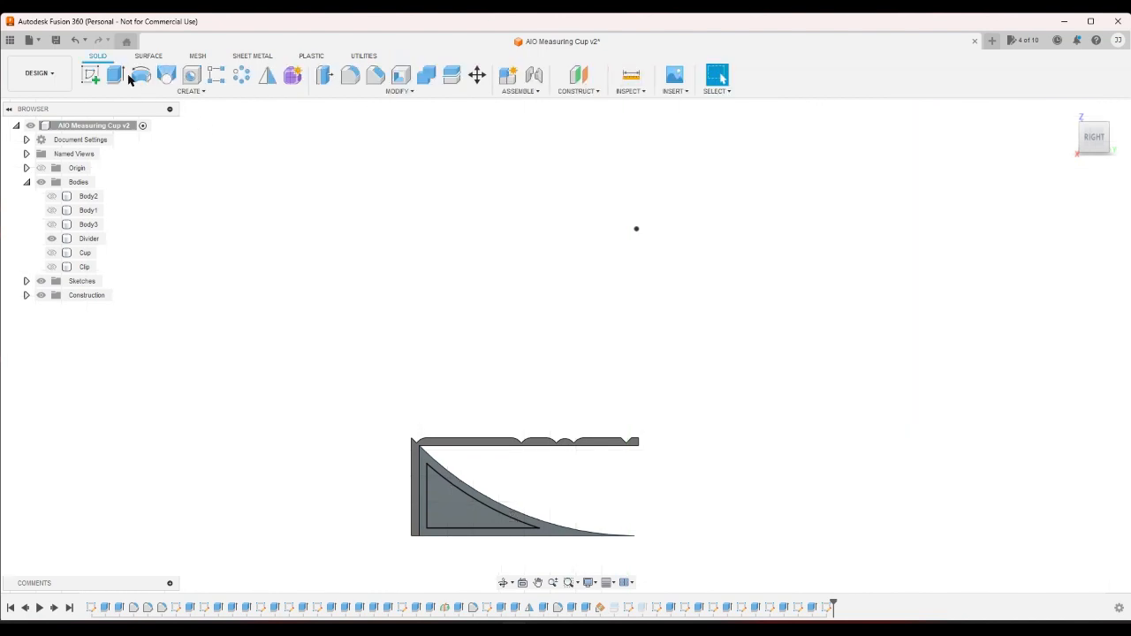
Extrude the inner triangular profile as a cut through the curved side wall to open a window.
key("e")
left_click(468, 504)
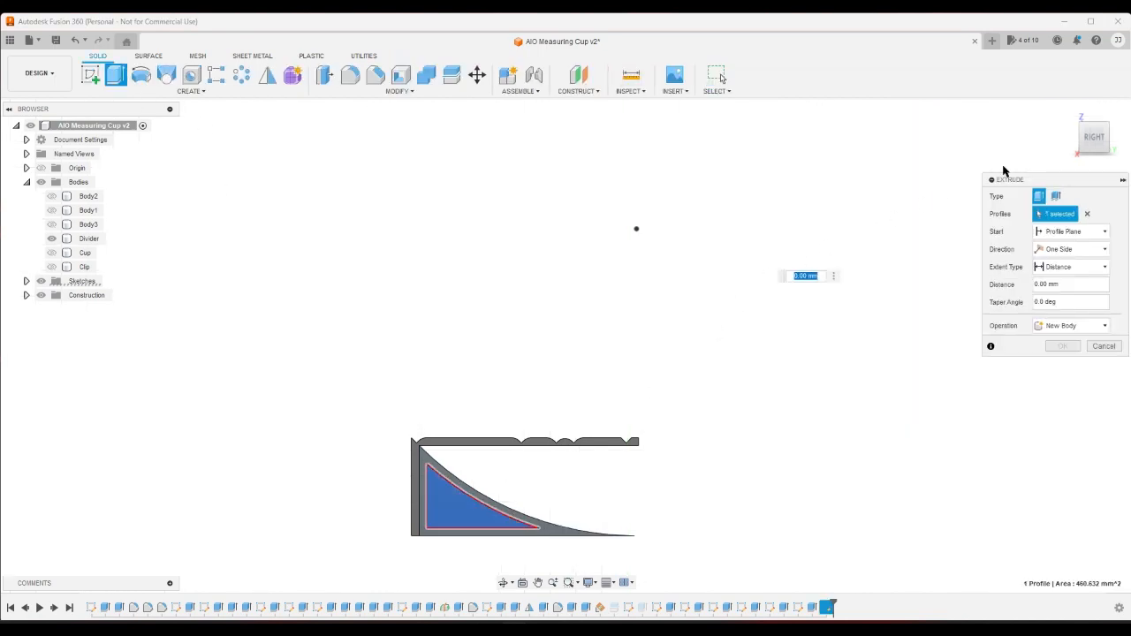
left_click(1067, 112)
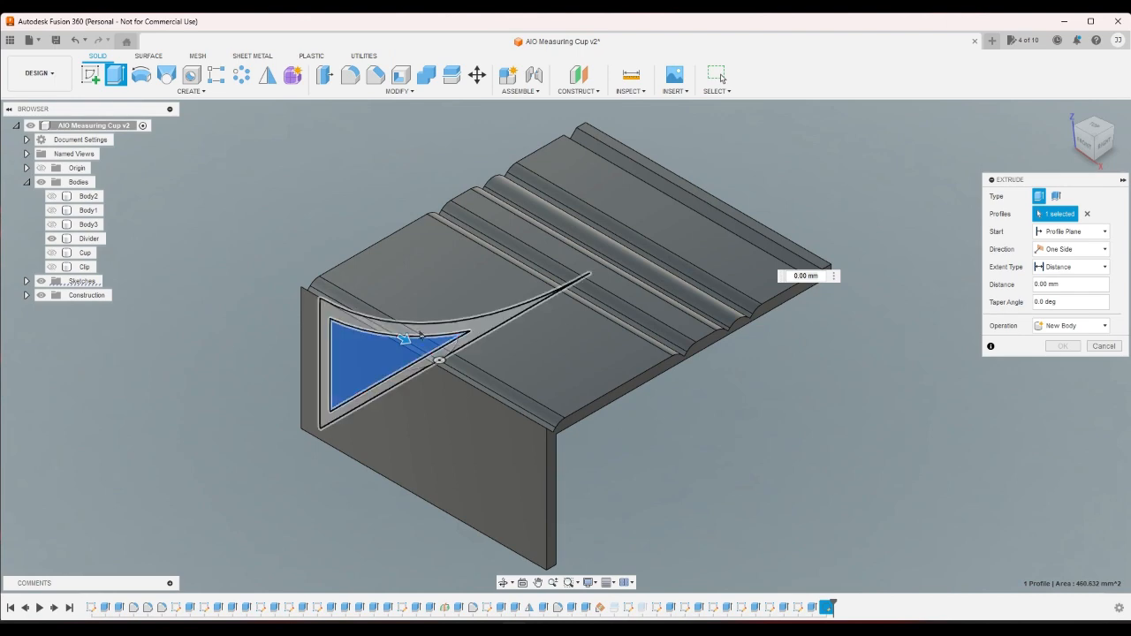
left_click_drag(410, 347, 304, 286)
left_click(1063, 365)
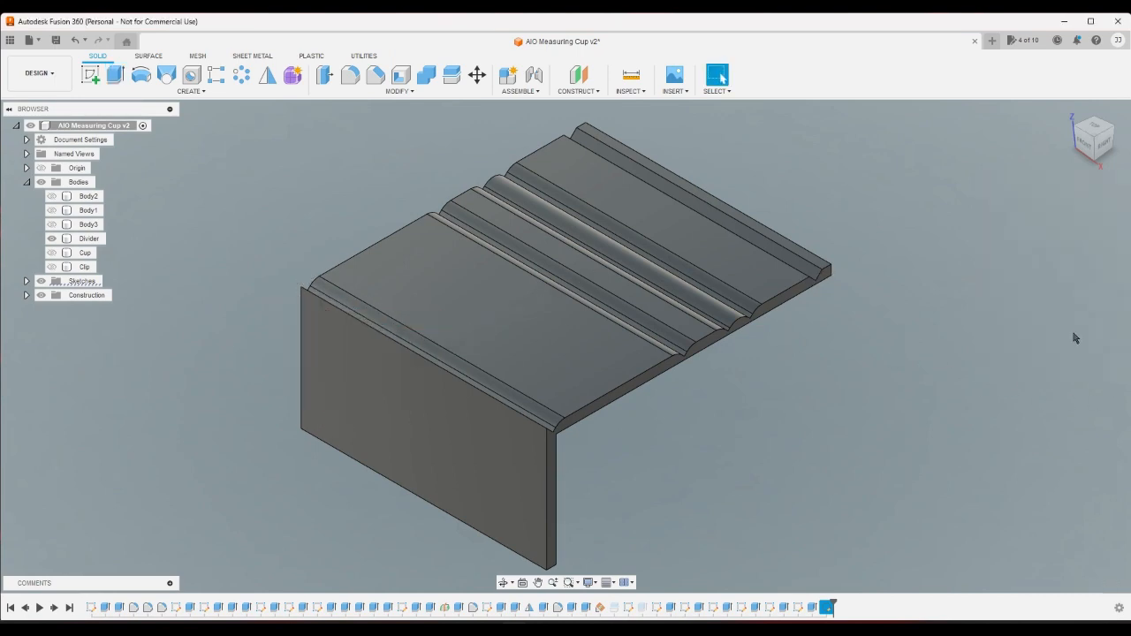
Round the pointed tip of the Divider's curved side wall with a 2 mm fillet.
left_click(1112, 134)
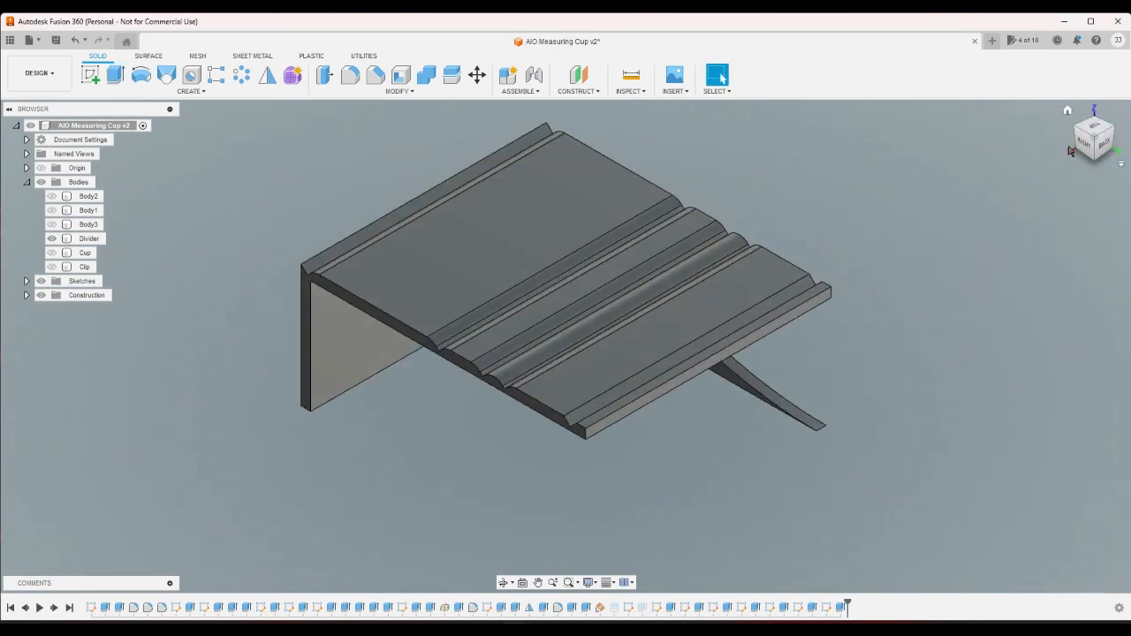
scroll(628, 424, "up", 2)
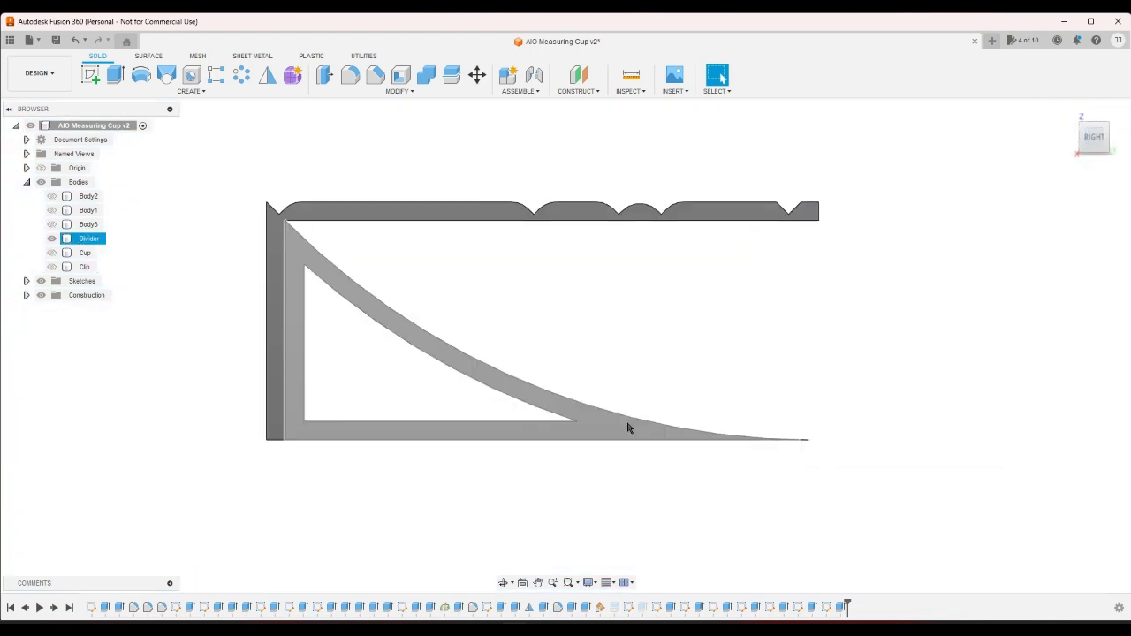
scroll(849, 424, "down", 4)
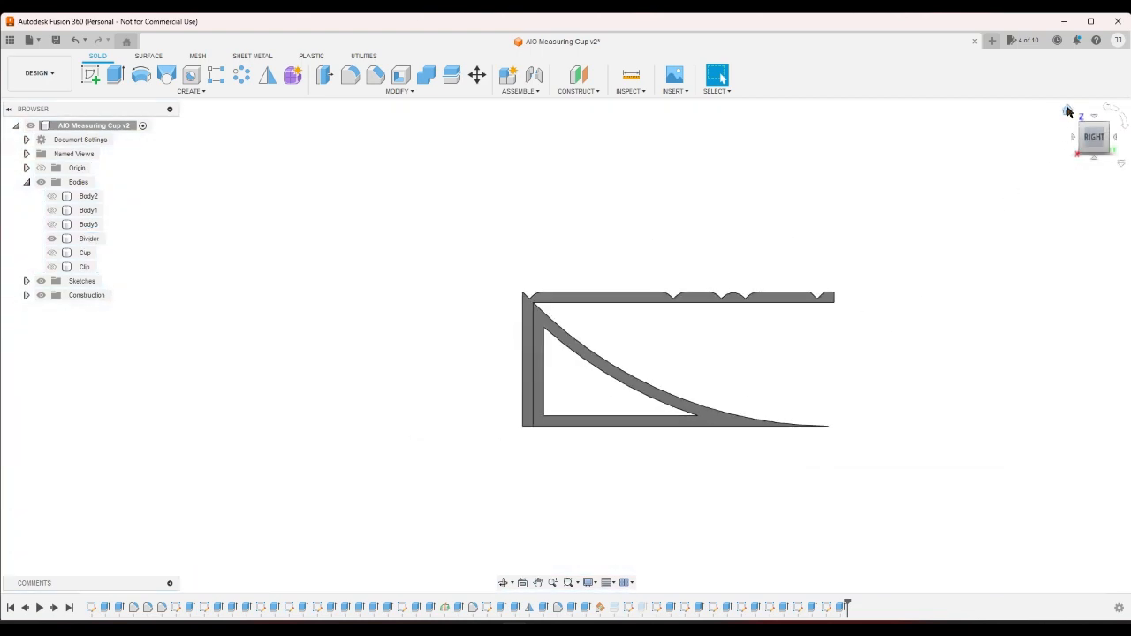
left_click(1066, 112)
left_click(1111, 130)
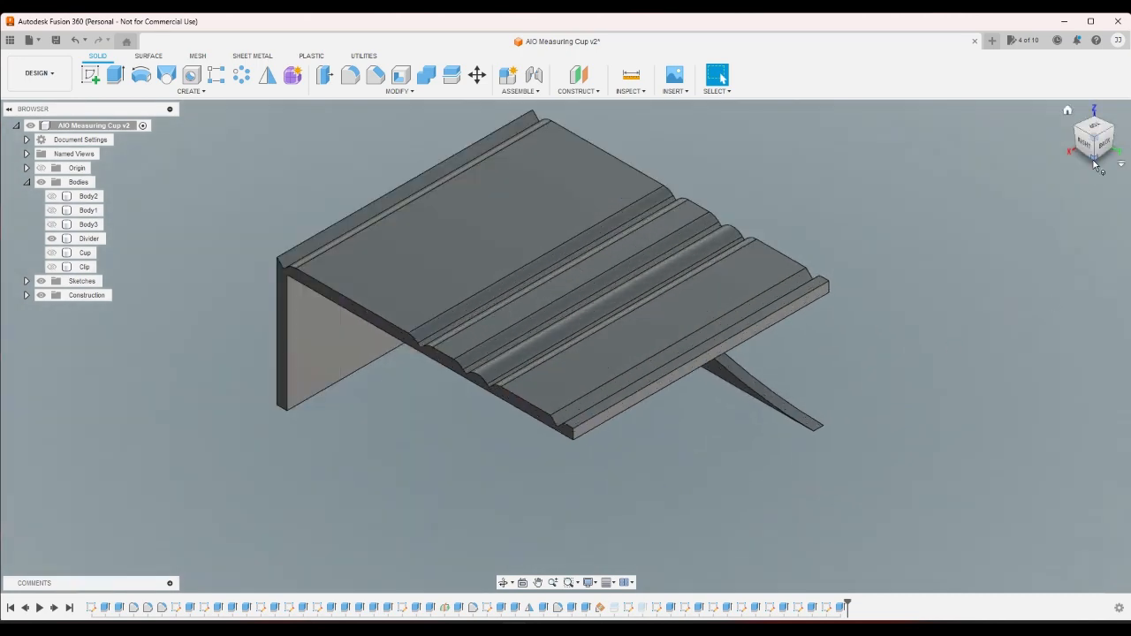
left_click(1096, 157)
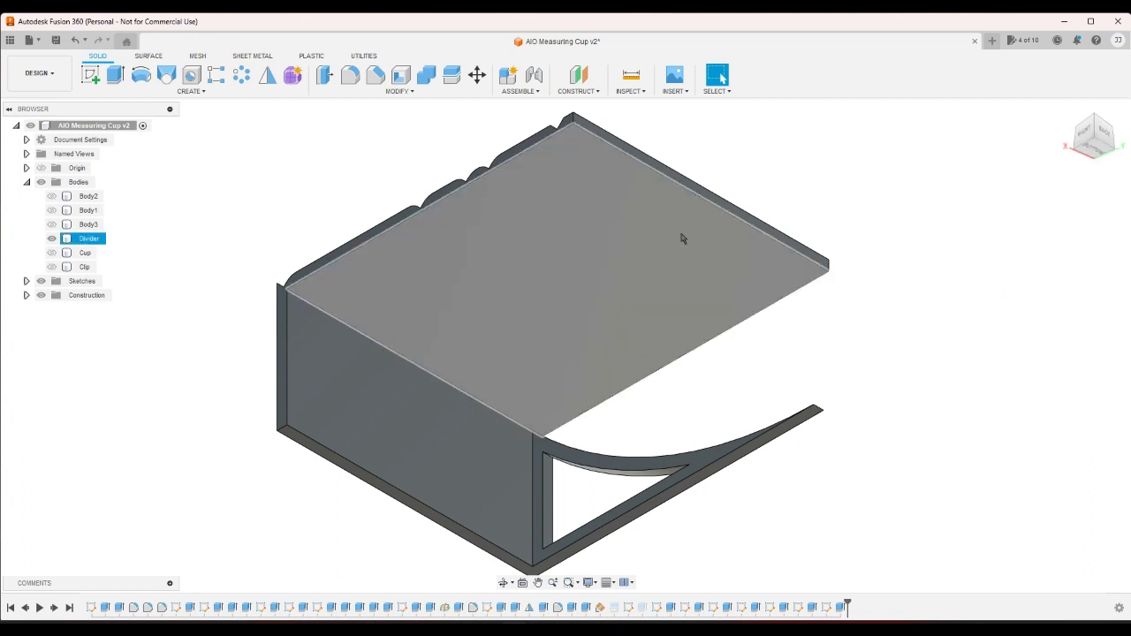
left_click(352, 76)
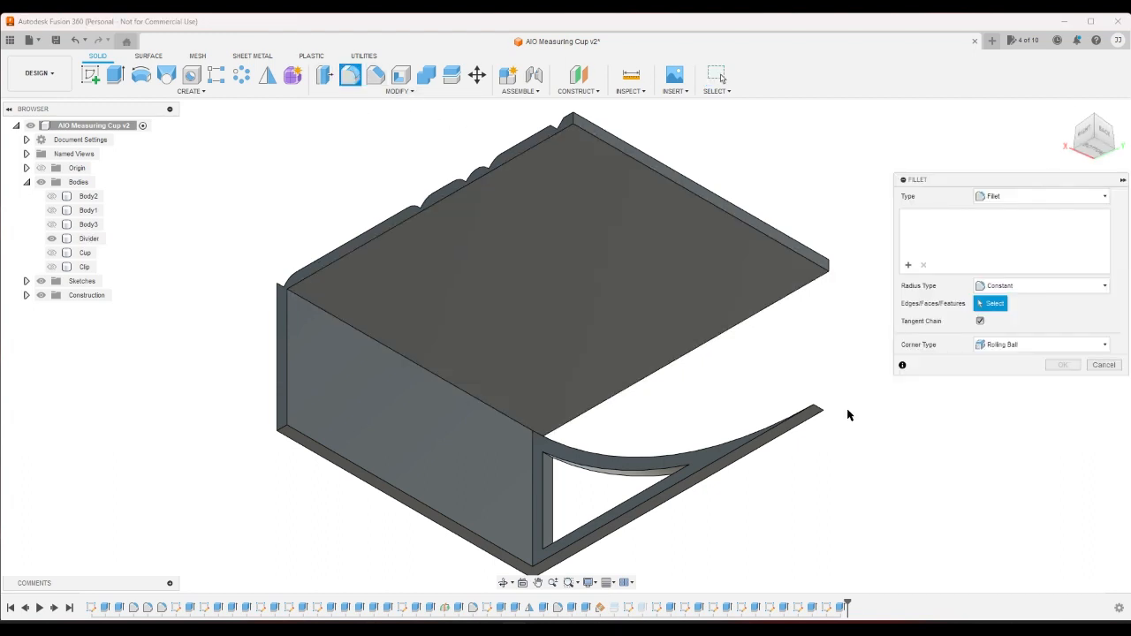
left_click(822, 408)
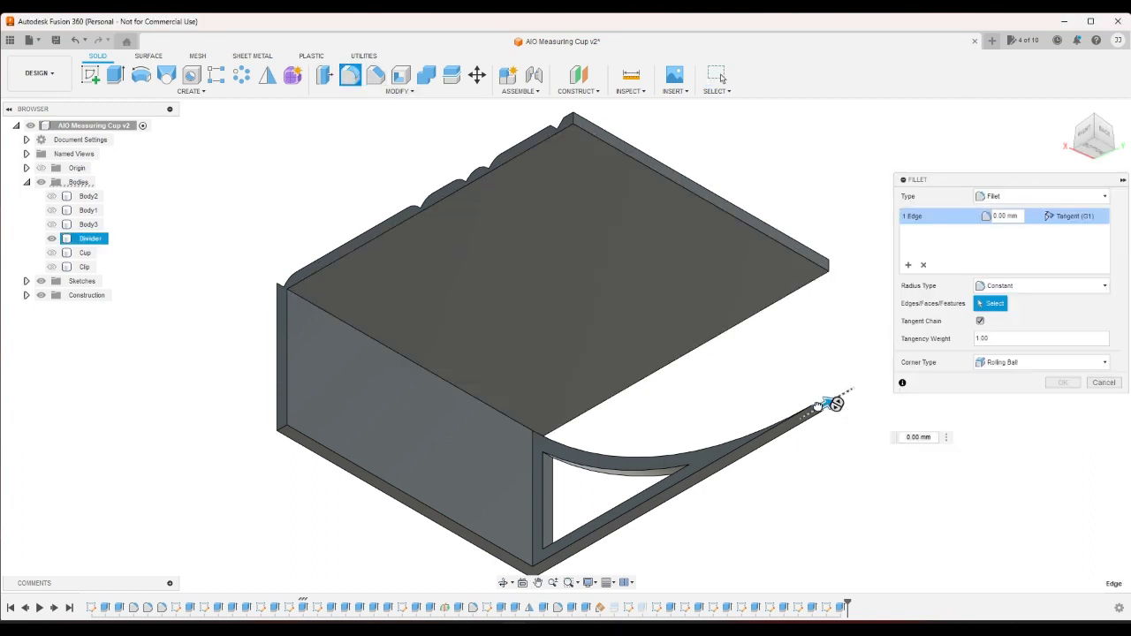
left_click(1084, 133)
scroll(790, 445, "up", 5)
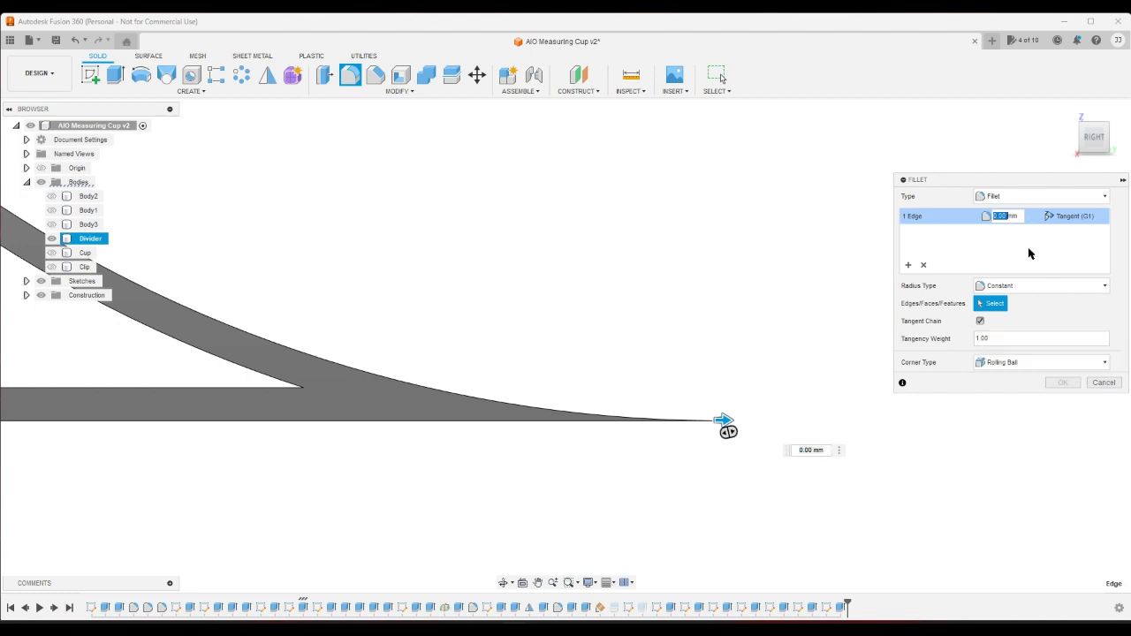
type("1mm")
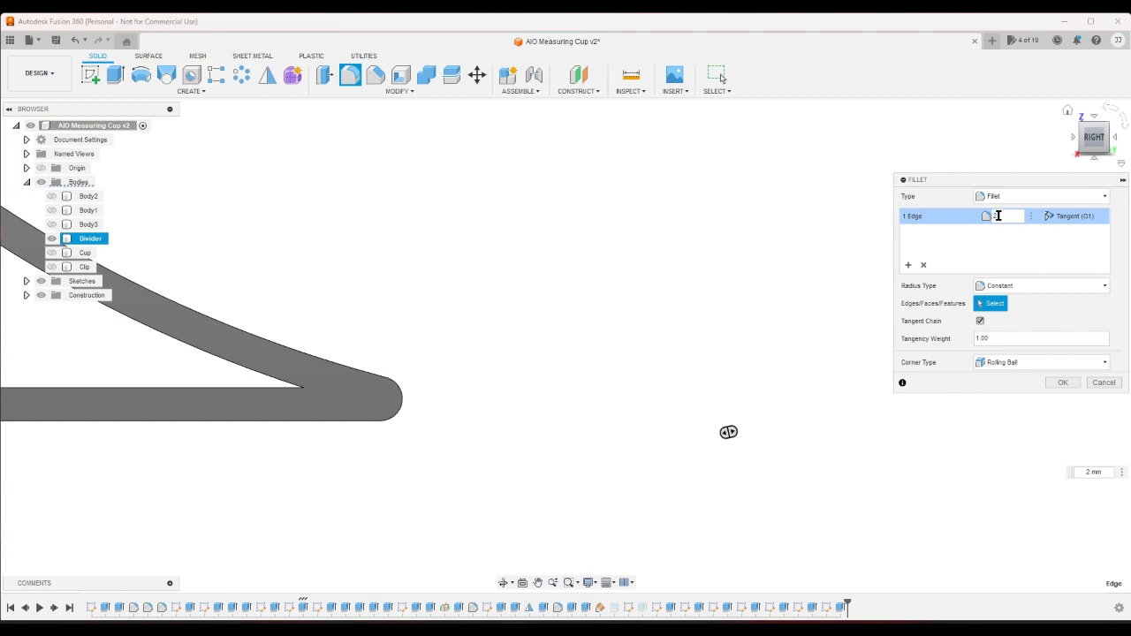
left_click(1065, 386)
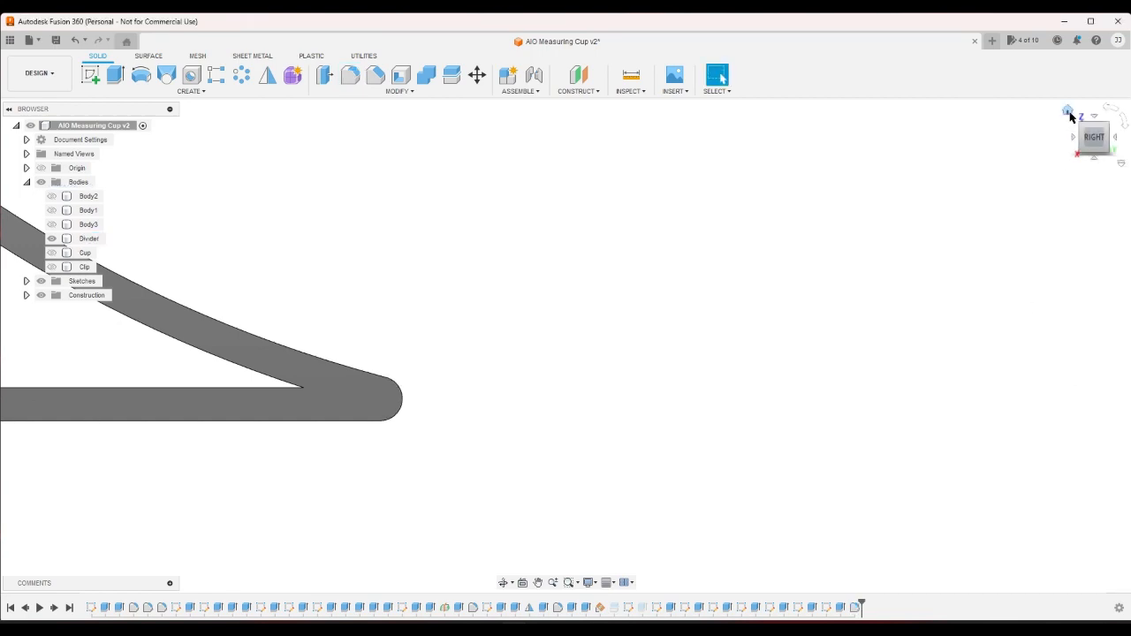
Undo the tip fillet, the window cut with its sketch, and the curved trimming back to the side wall's empty sketch.
left_click(1067, 111)
left_click(1102, 151)
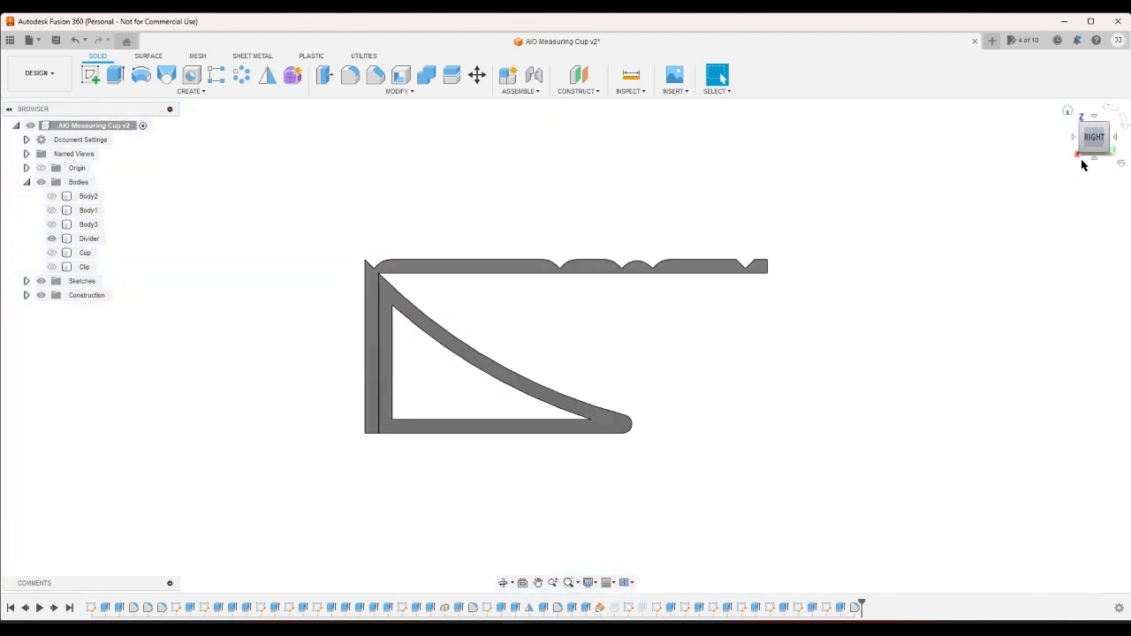
left_click(1068, 111)
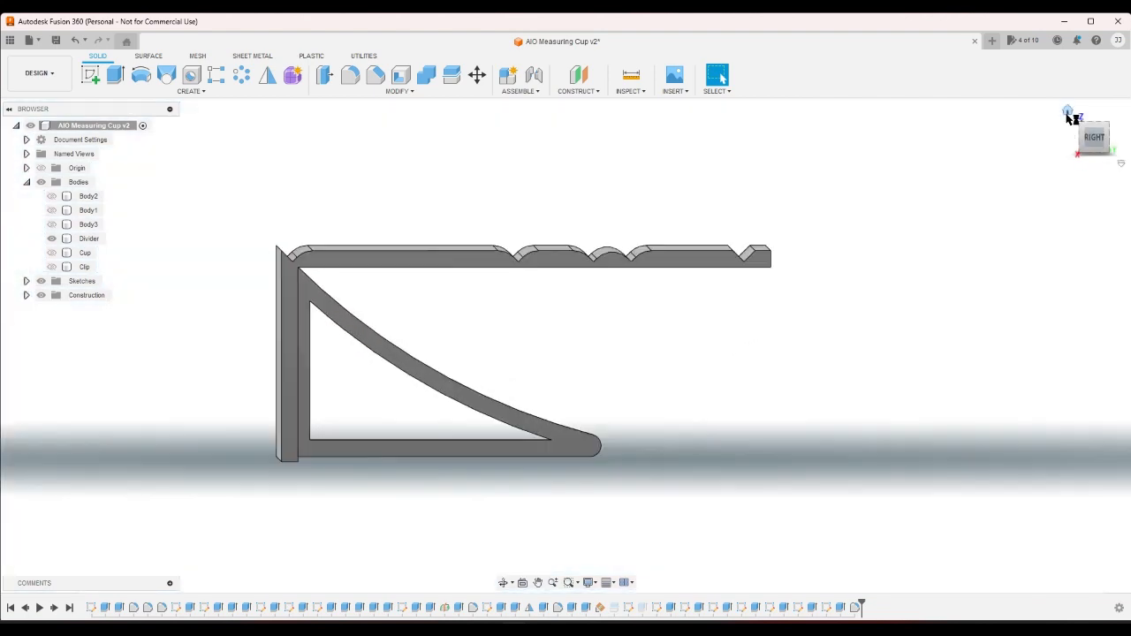
left_click(1114, 129)
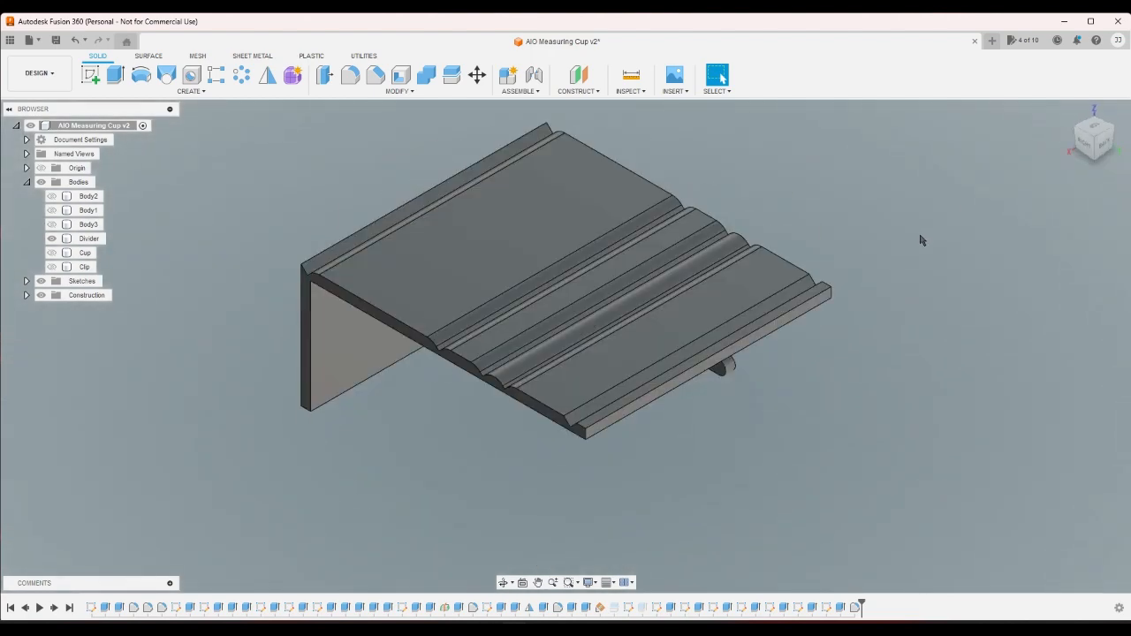
left_click(1087, 151)
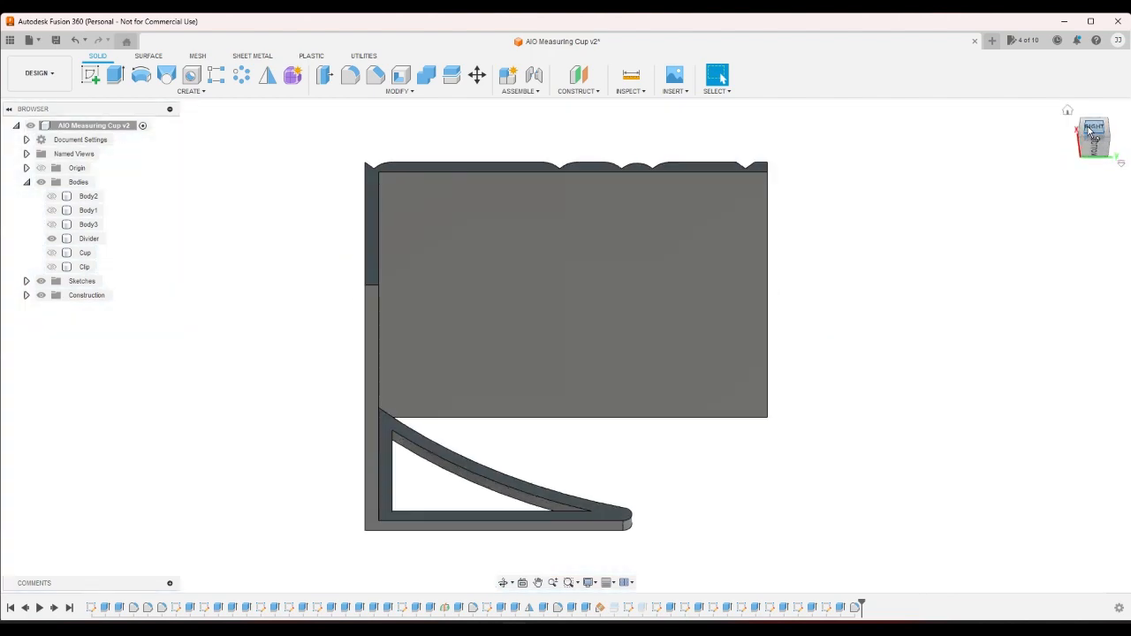
left_click(1093, 131)
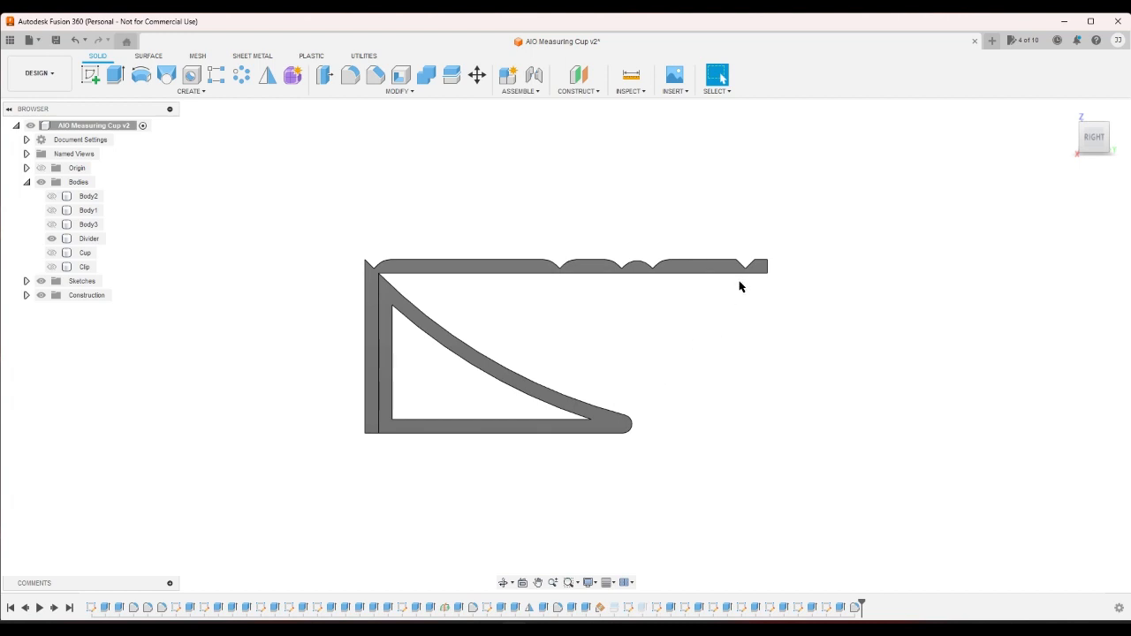
key("ctrl+z")
key("ctrl+z")
key("ctrl+z")
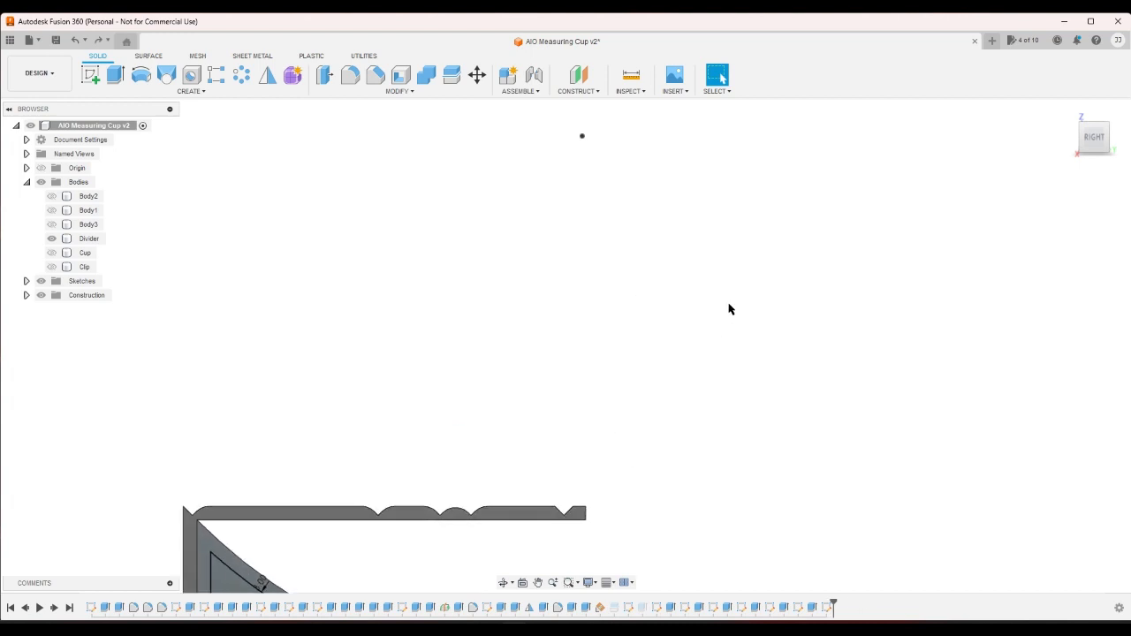
key("ctrl+z")
key("ctrl+z")
key("ctrl+z")
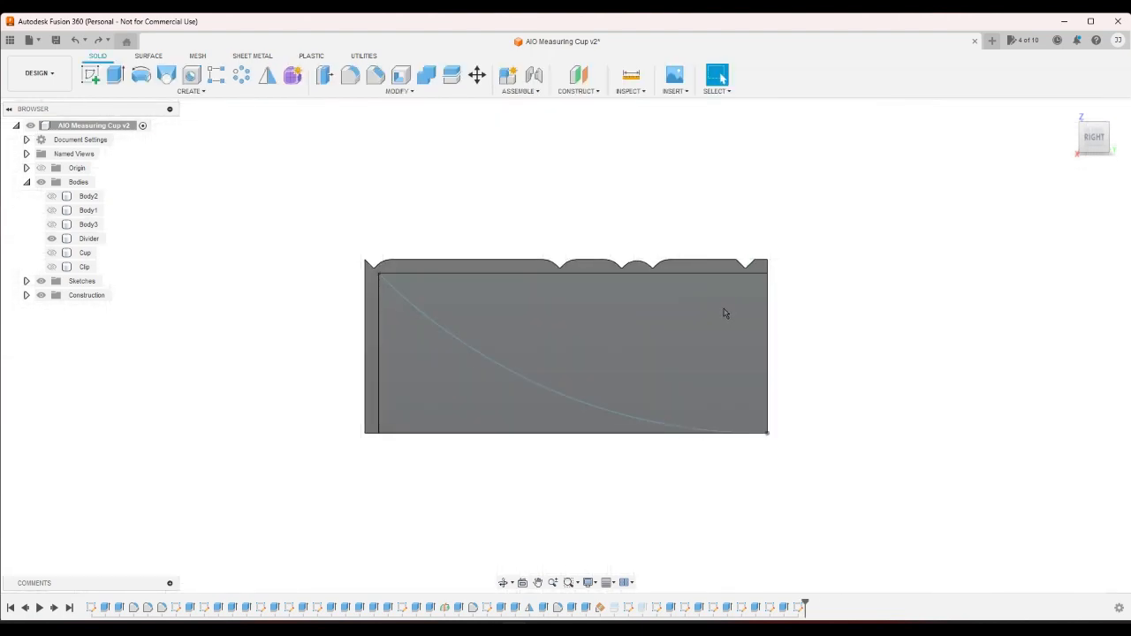
key("ctrl+z")
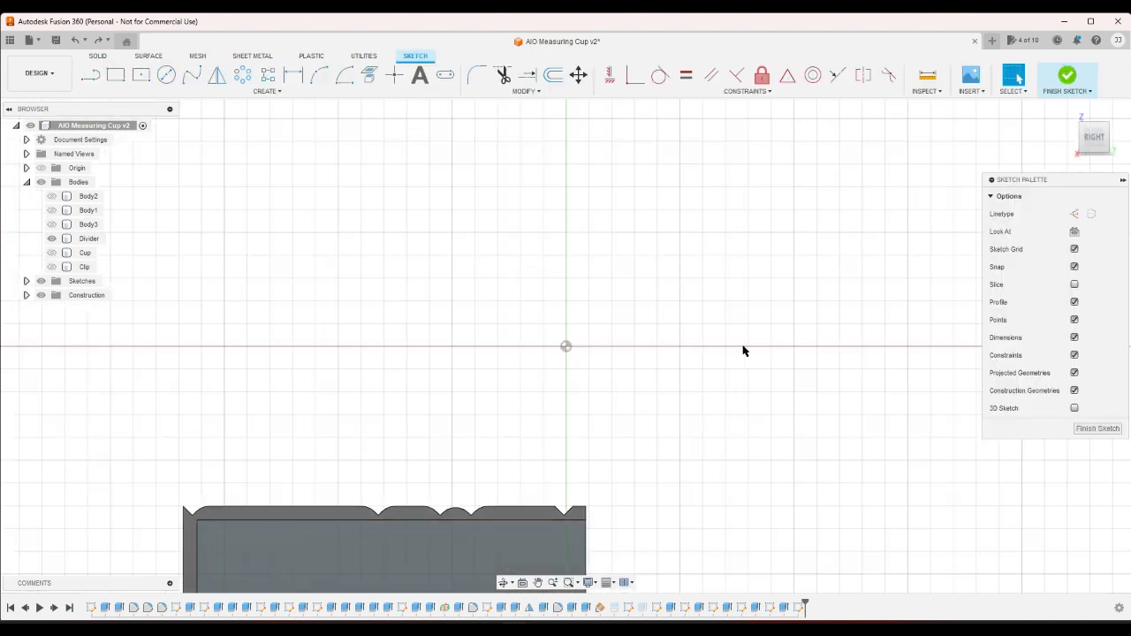
Sketch a three-point arc across the side wall from about 2.2 mm above its inner lower corner to the opposite upper corner.
scroll(742, 351, "down", 3)
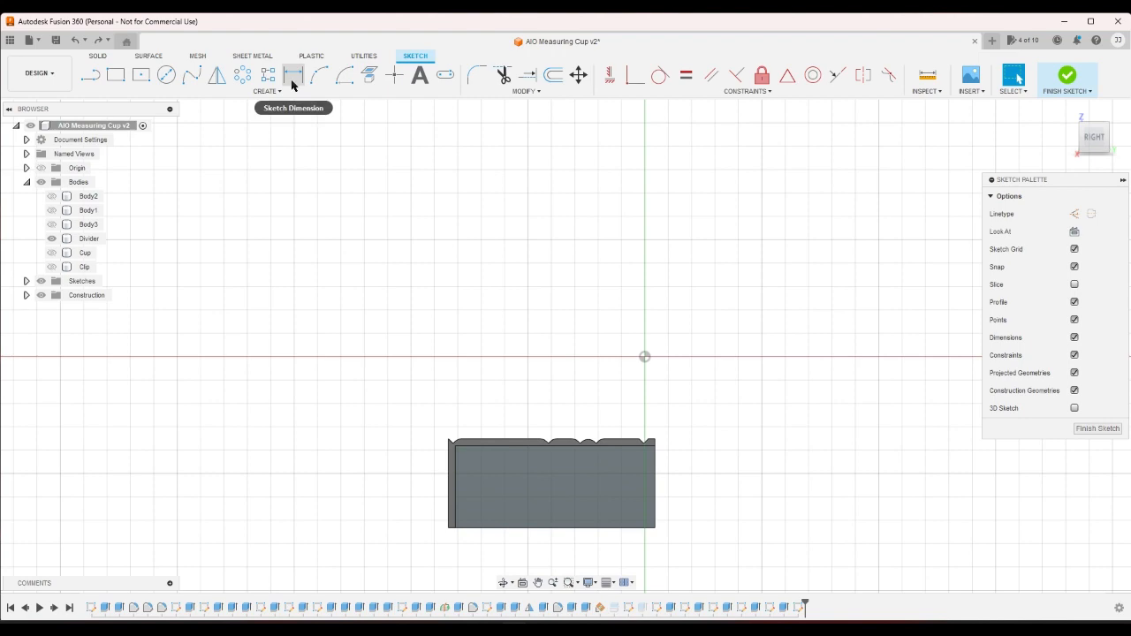
left_click(319, 74)
scroll(491, 530, "up", 5)
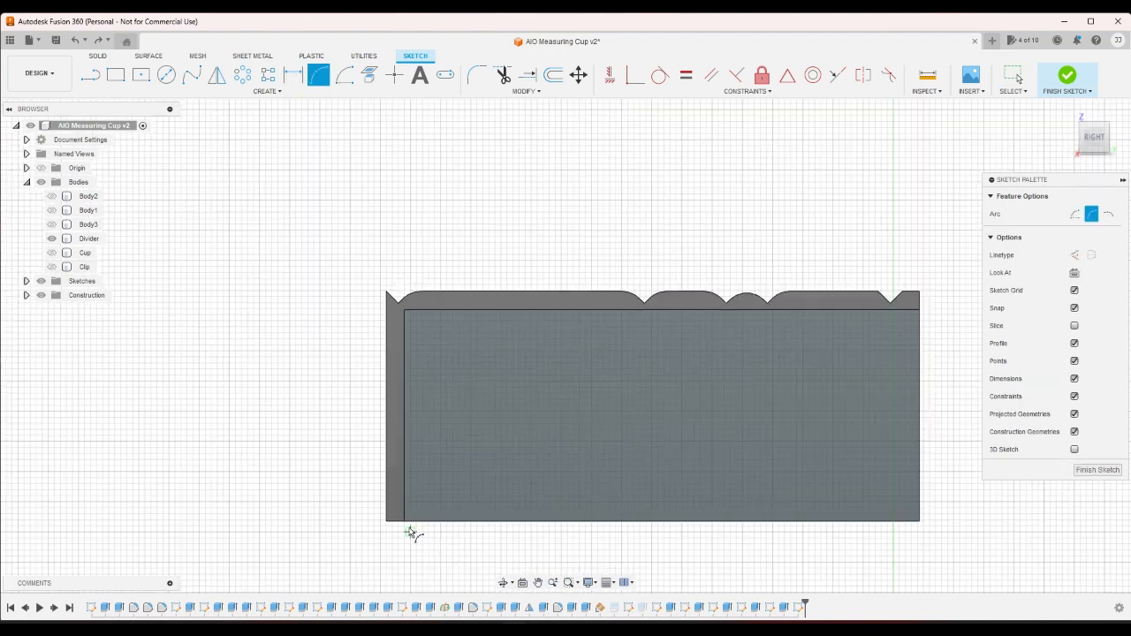
left_click(405, 511)
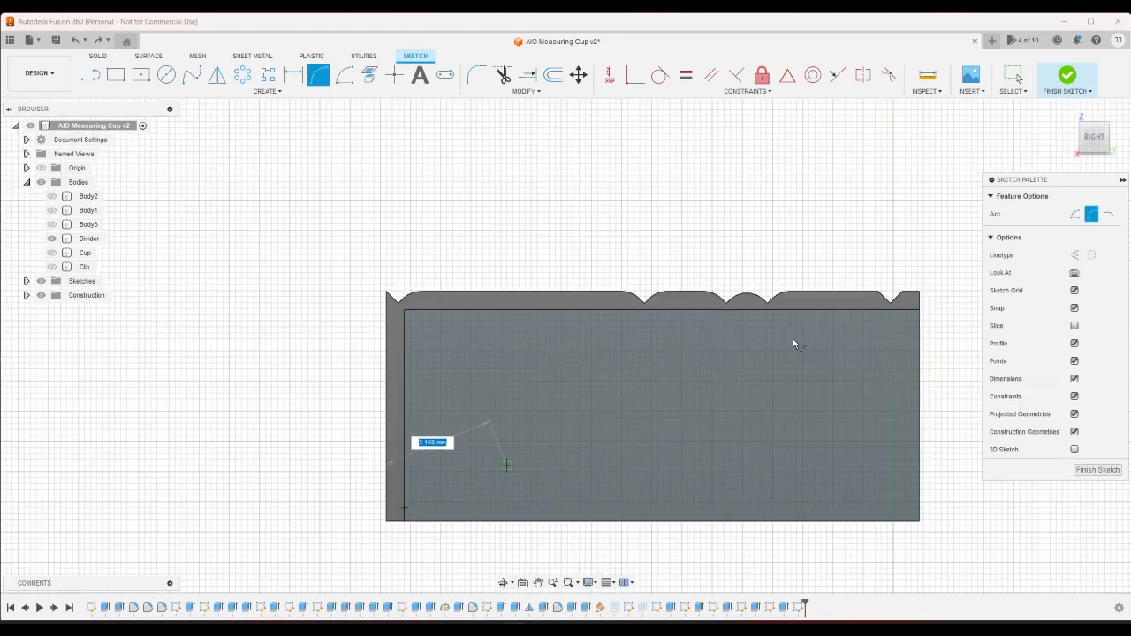
left_click(920, 309)
left_click(669, 447)
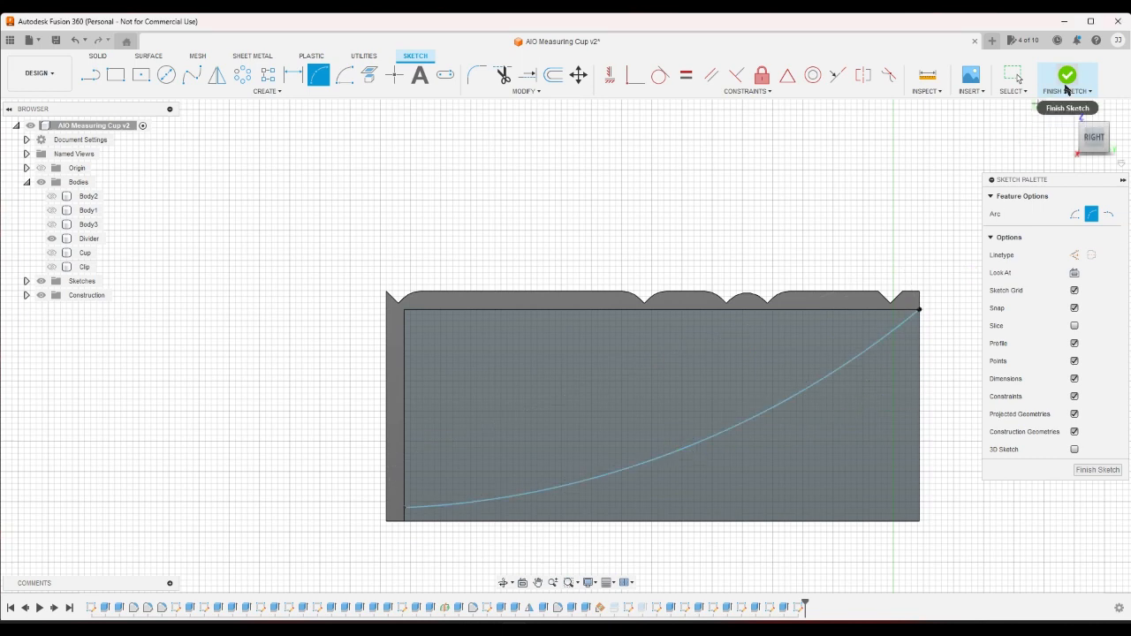
Project the side wall's outline into the sketch and dimension the arc's start point from the wall's inner lower corner.
key("Escape")
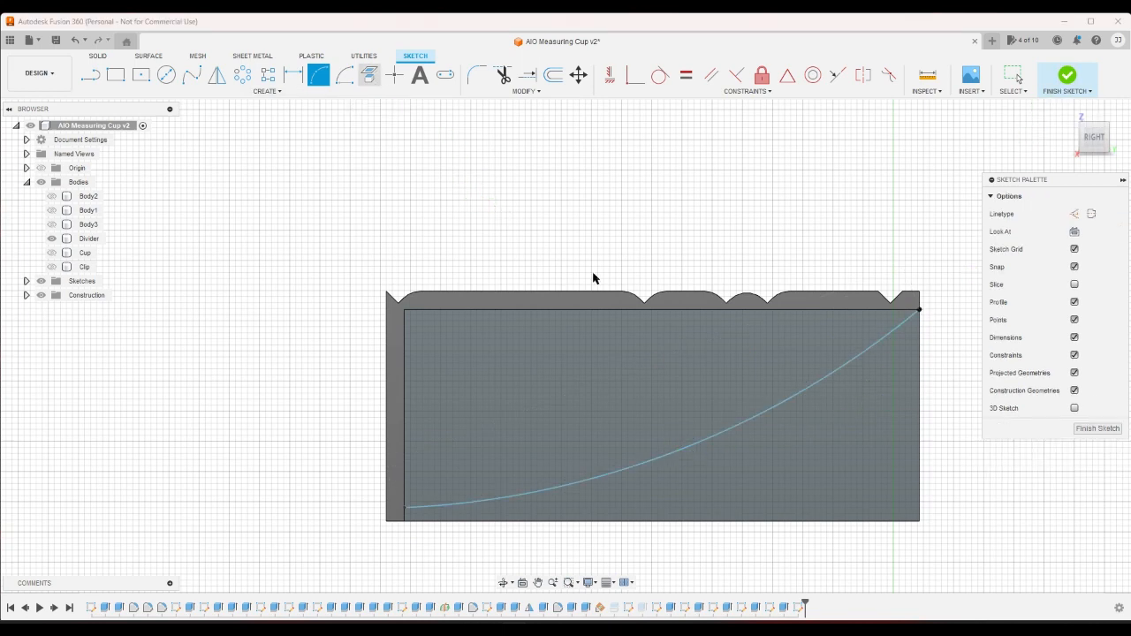
left_click(846, 454)
left_click(893, 251)
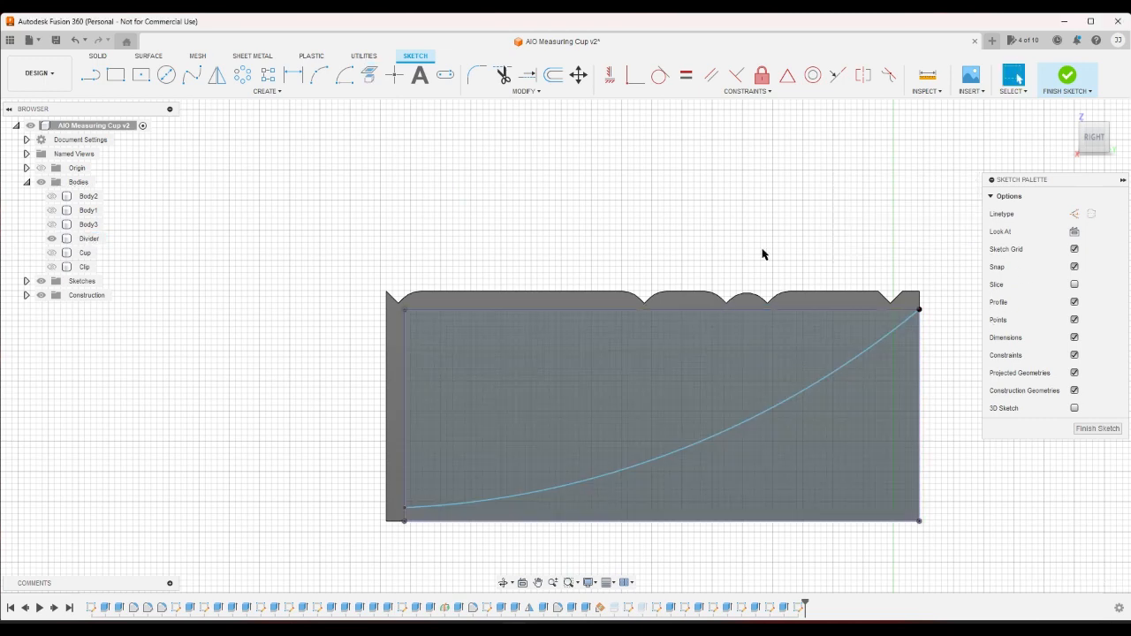
left_click(294, 75)
left_click(405, 509)
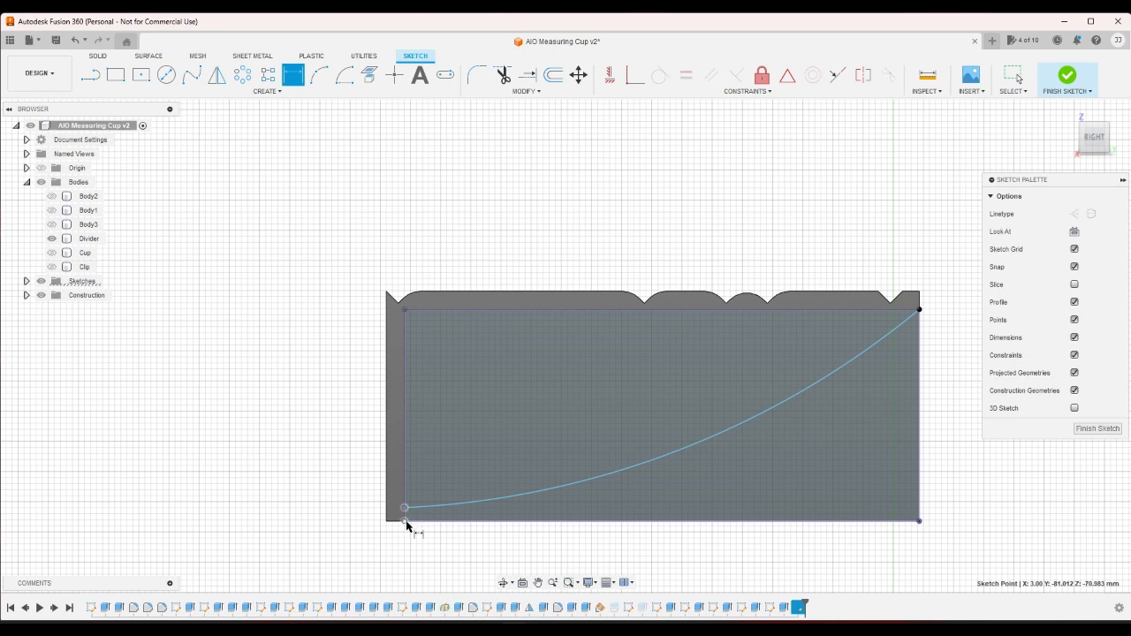
left_click(405, 521)
left_click(536, 521)
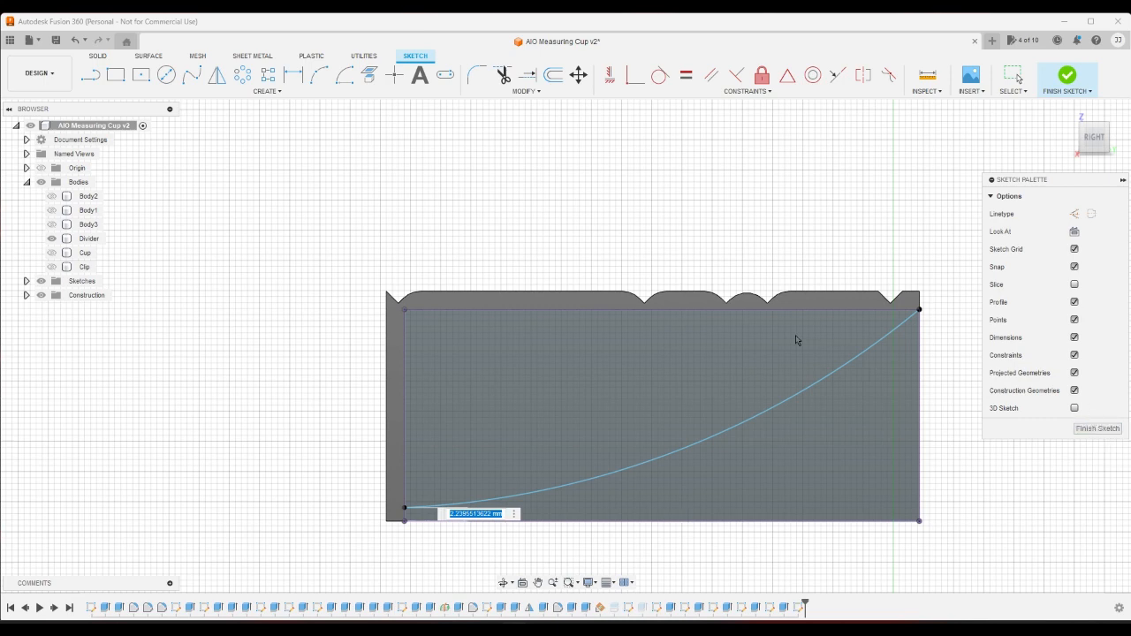
key("Return")
Undo the arc sketch on the side wall, along with the side wall's extrusion and its profile sketch.
key("ctrl+z")
key("ctrl+z")
key("ctrl+z")
key("ctrl+z")
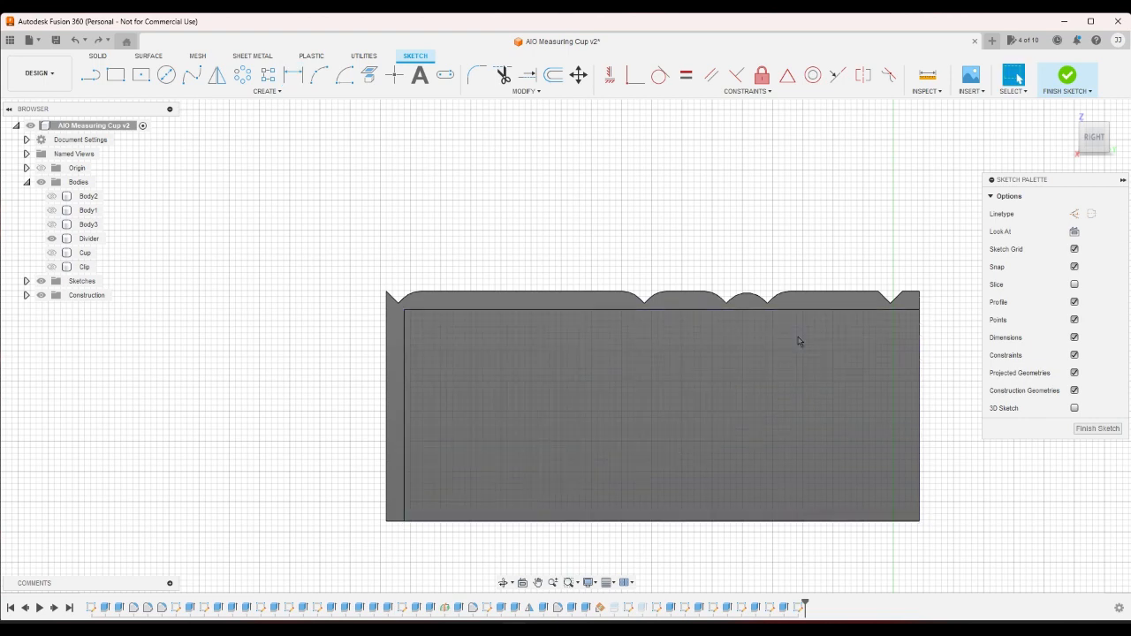
left_click(1069, 114)
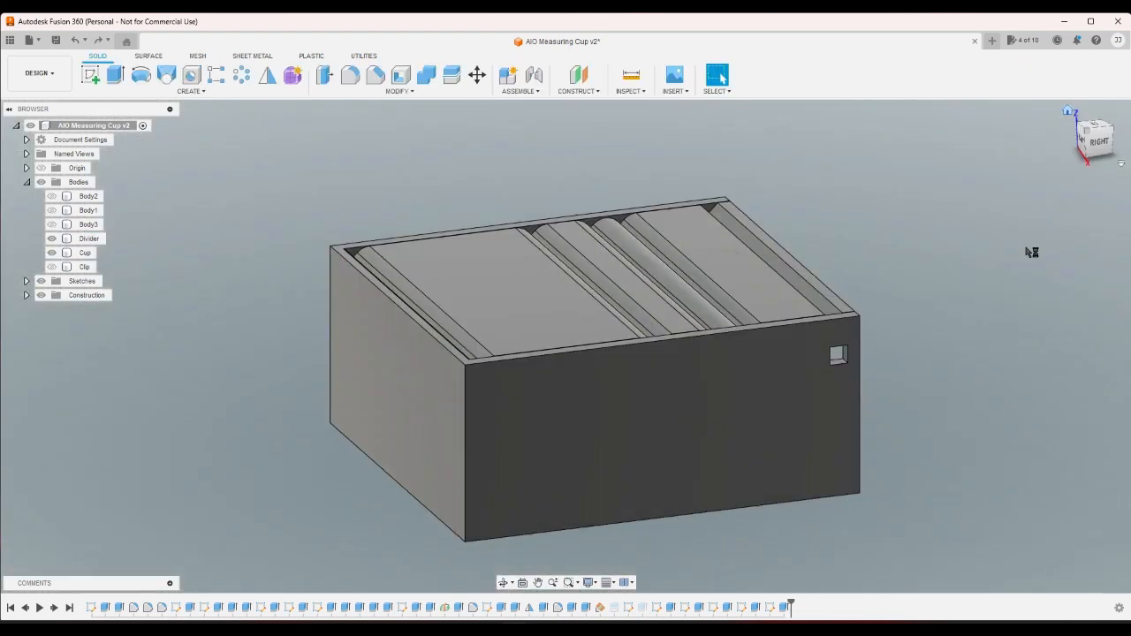
left_click(1105, 137)
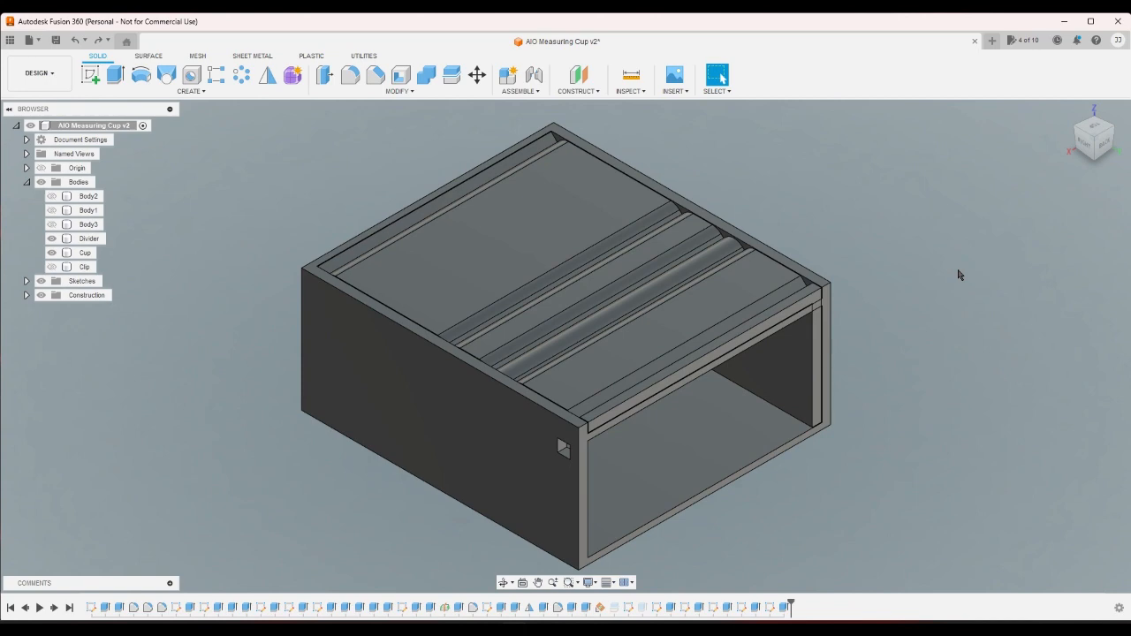
key("ctrl+z")
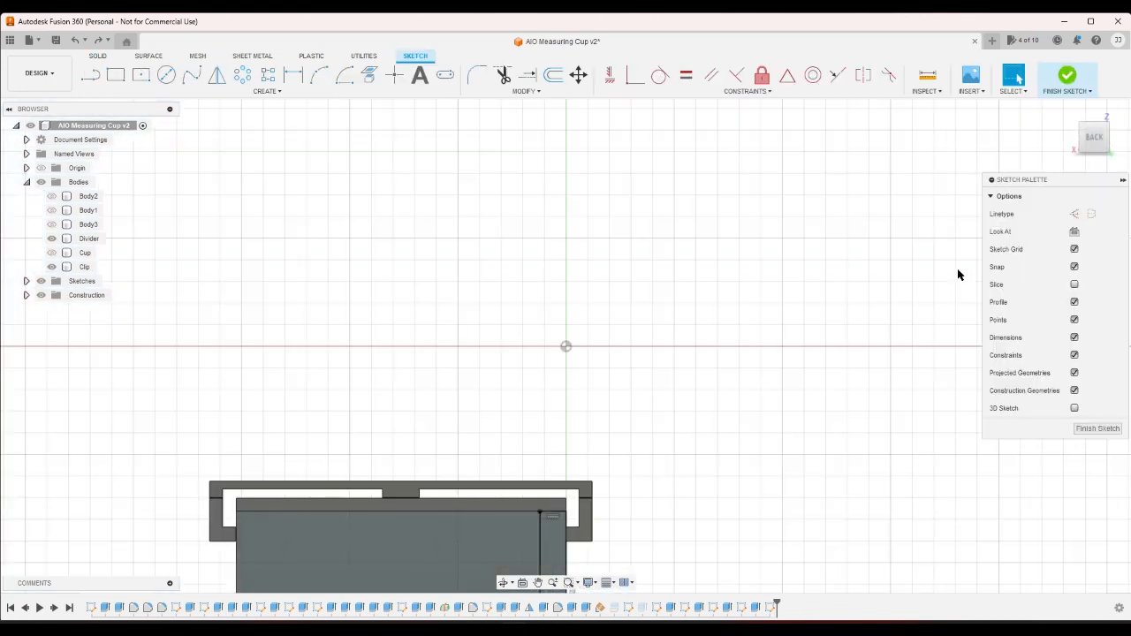
key("ctrl+z")
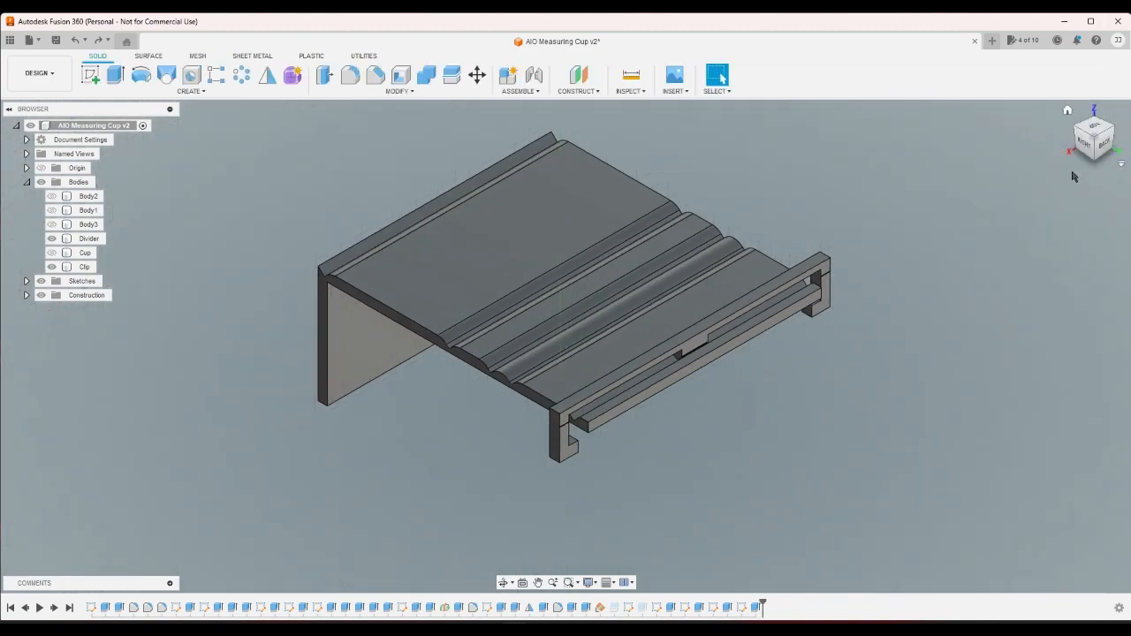
Unsuppress the split feature that divides the Divider and Cup bodies.
scroll(1054, 168, "up", 2)
scroll(1028, 191, "down", 2)
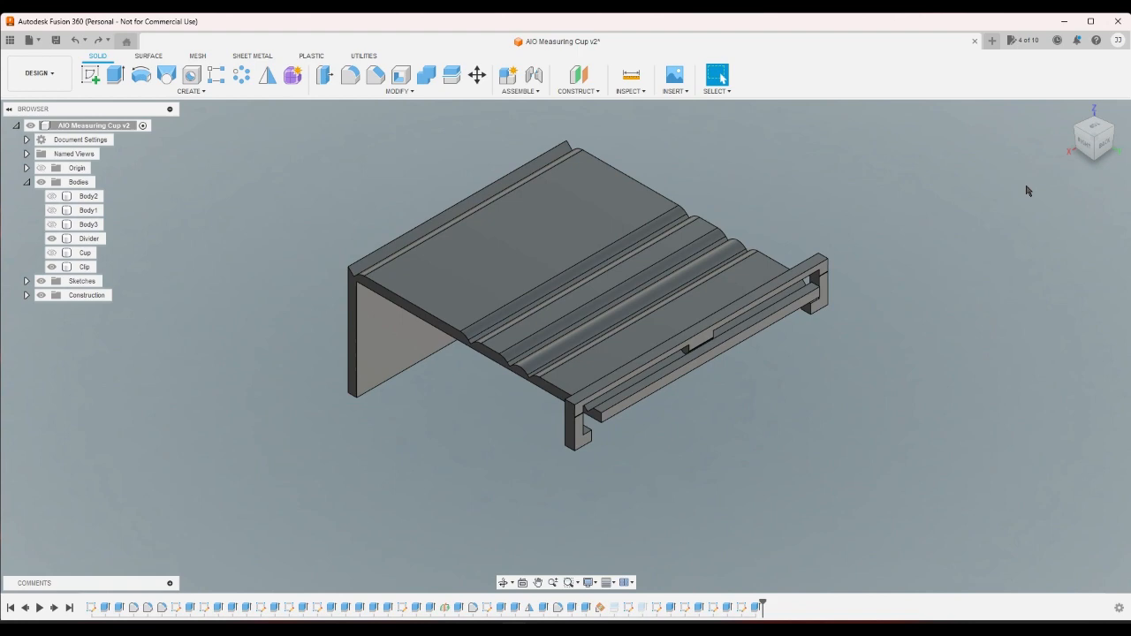
left_click(1086, 144)
left_click_drag(340, 196, 841, 476)
left_click(978, 425)
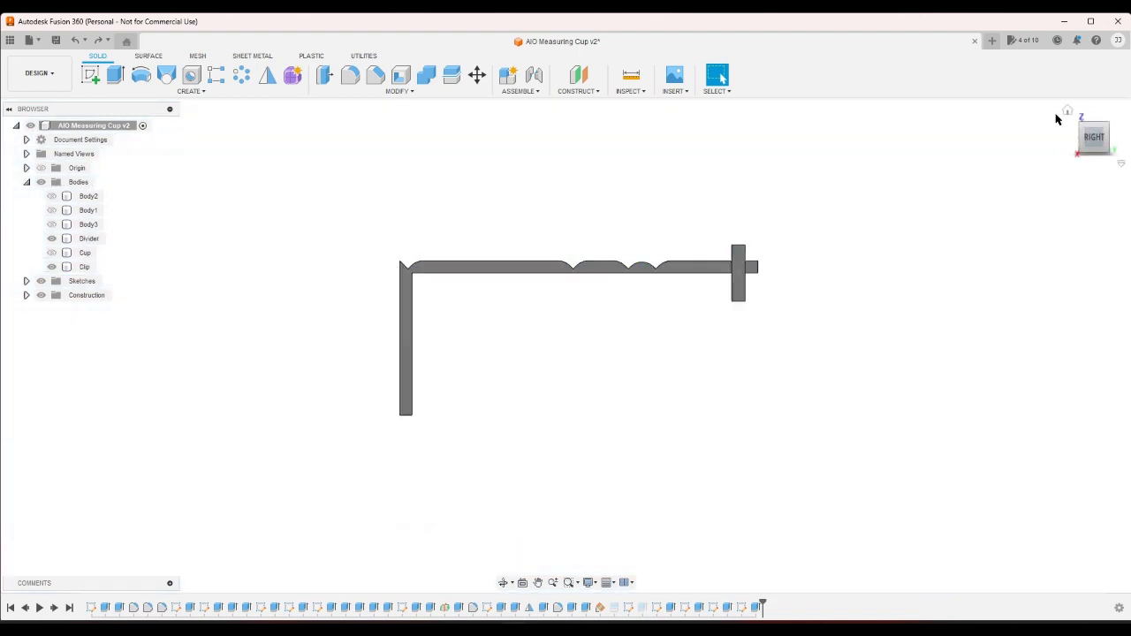
left_click(1066, 112)
left_click(1116, 135)
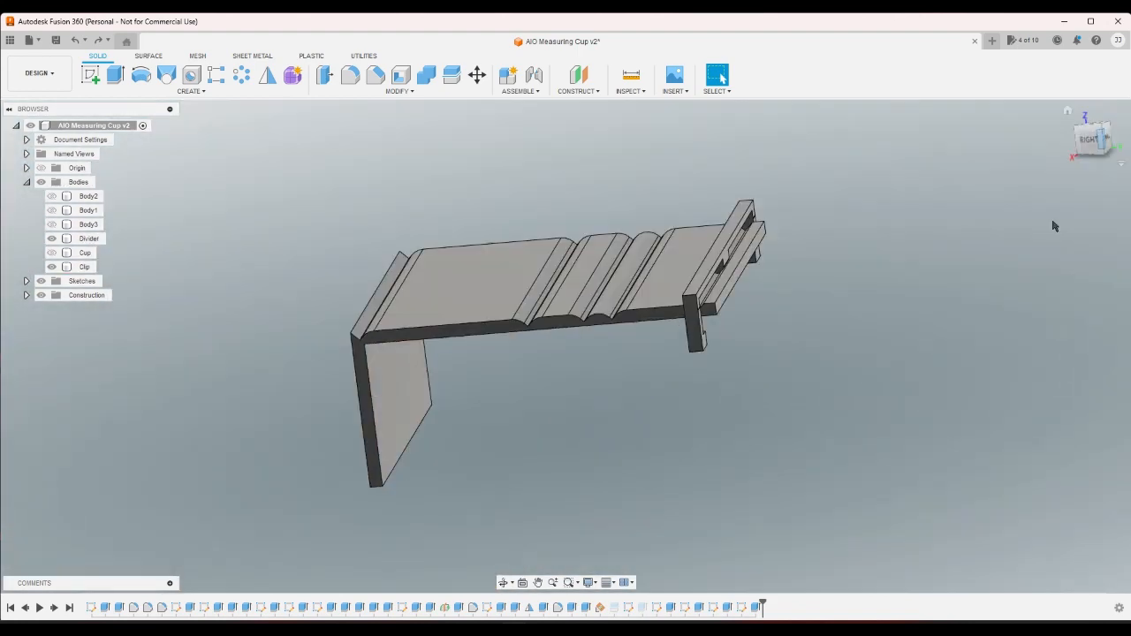
right_click(614, 608)
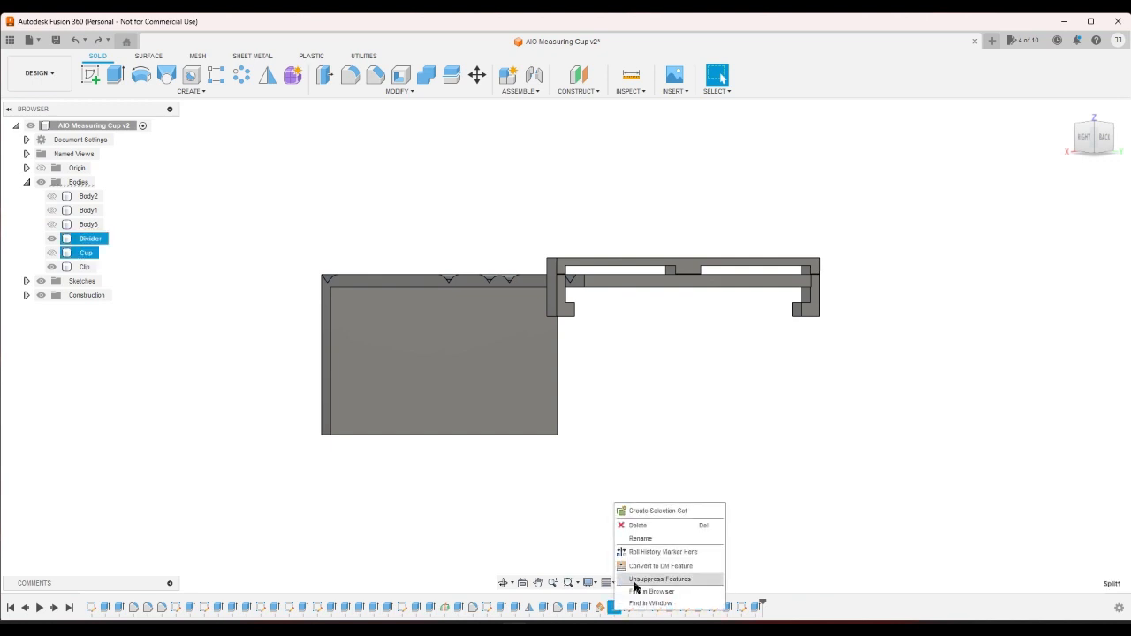
left_click(642, 579)
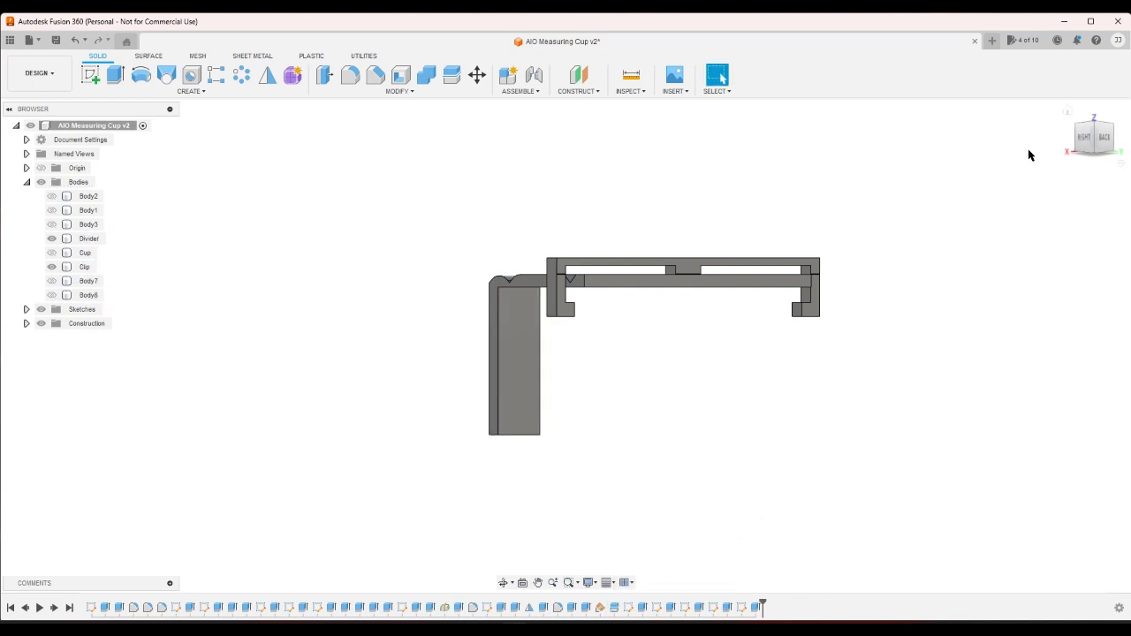
Show the Cup body and examine how the Divider sits in it from the front and back.
left_click(1068, 113)
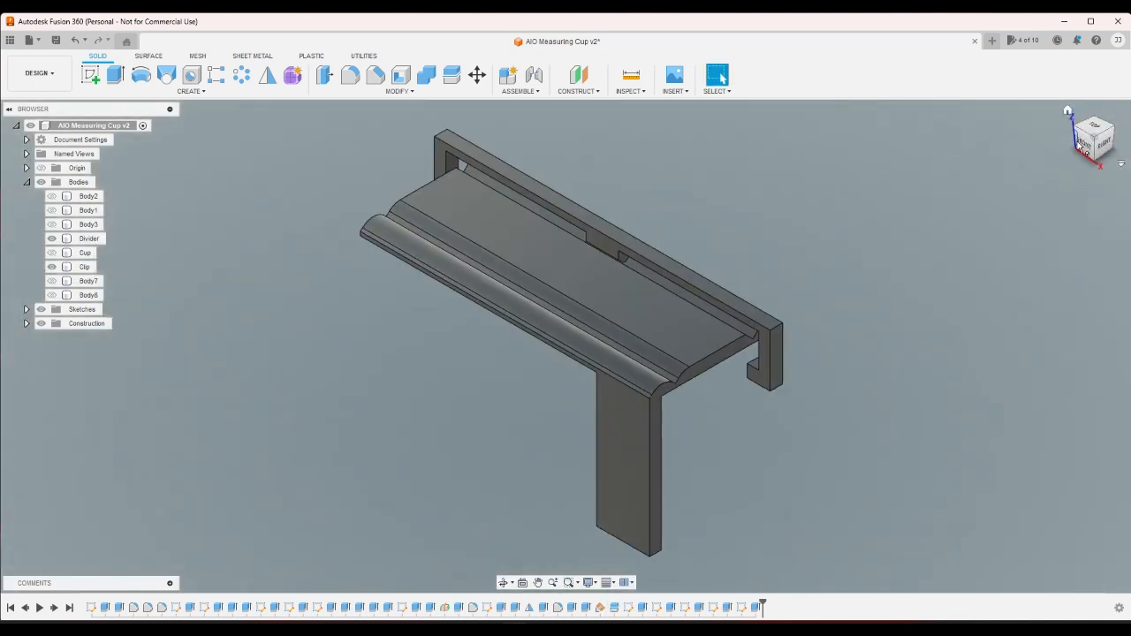
left_click(1080, 148)
left_click(1115, 131)
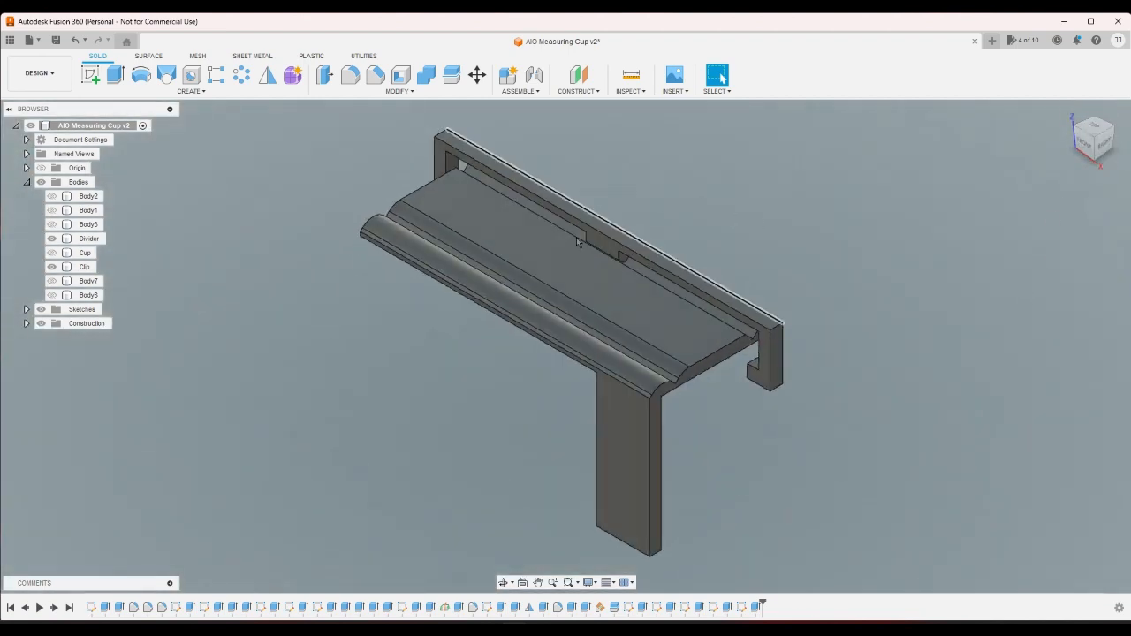
left_click(51, 253)
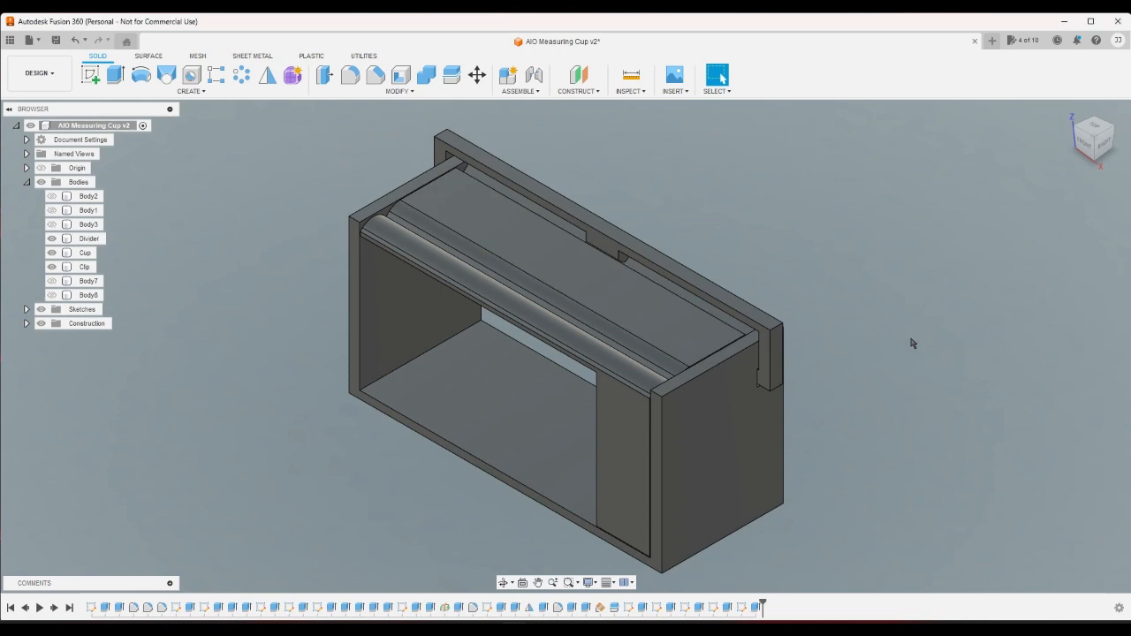
left_click(1116, 131)
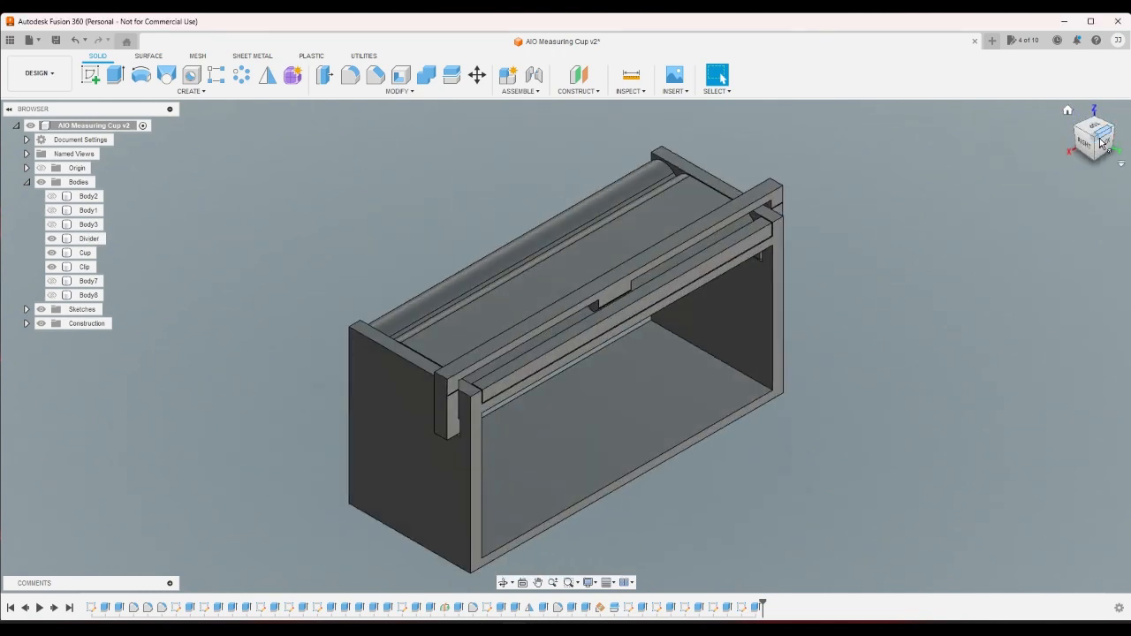
left_click(1077, 128)
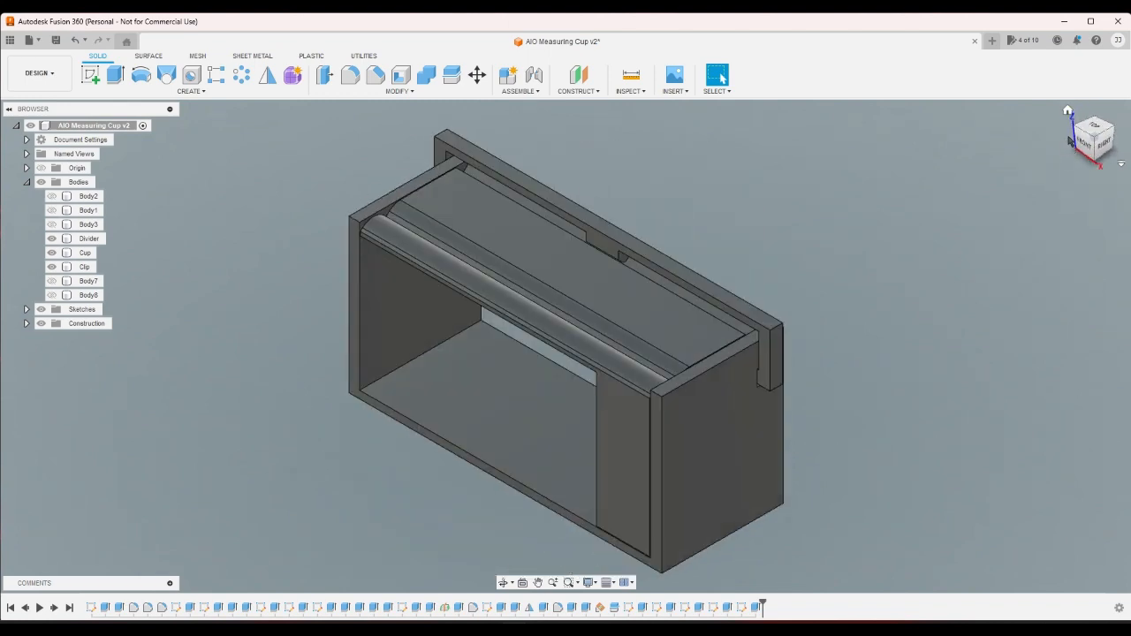
left_click(1077, 131)
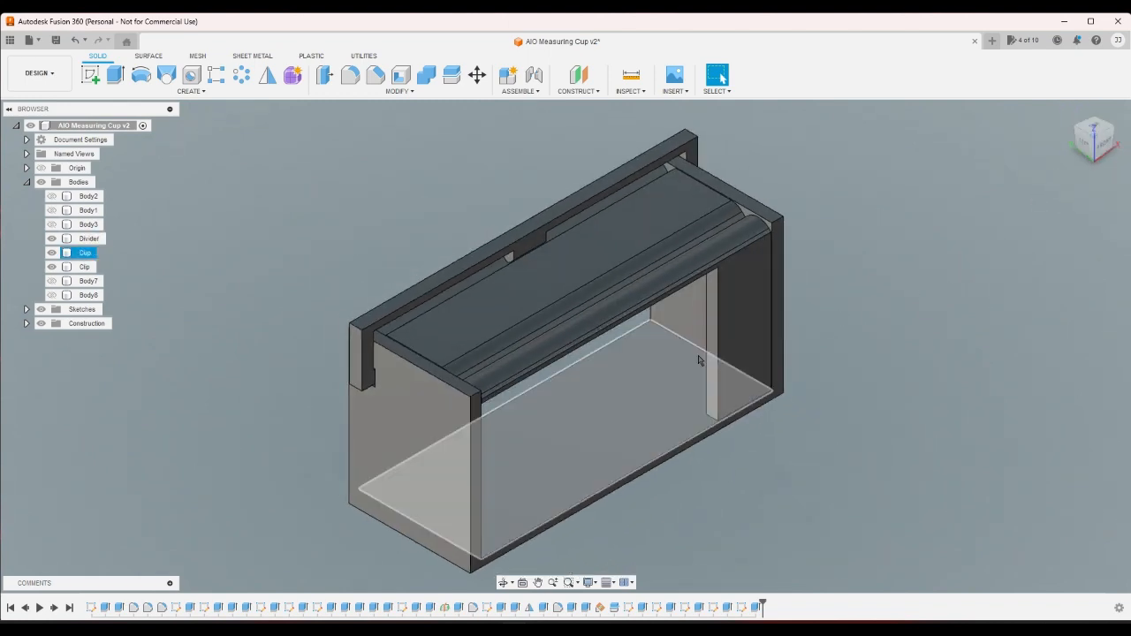
Edit the extrusion of the Divider's narrow vertical wall to extend to the Divider's opposite end face, joined with 0 mm offset.
left_click(711, 361)
left_click(710, 360)
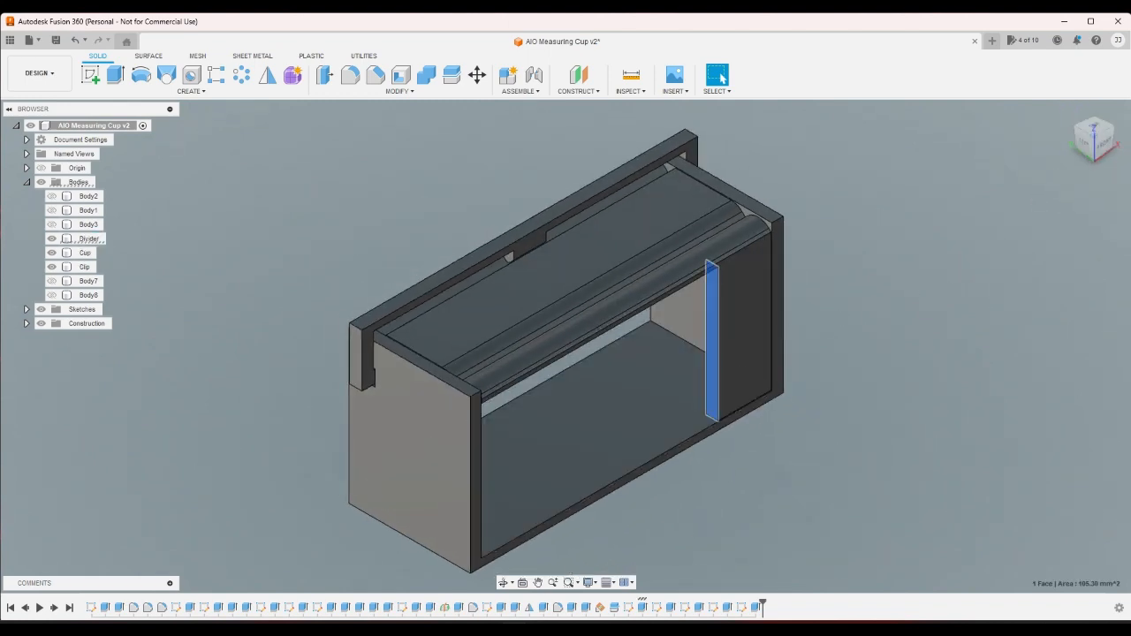
double_click(643, 608)
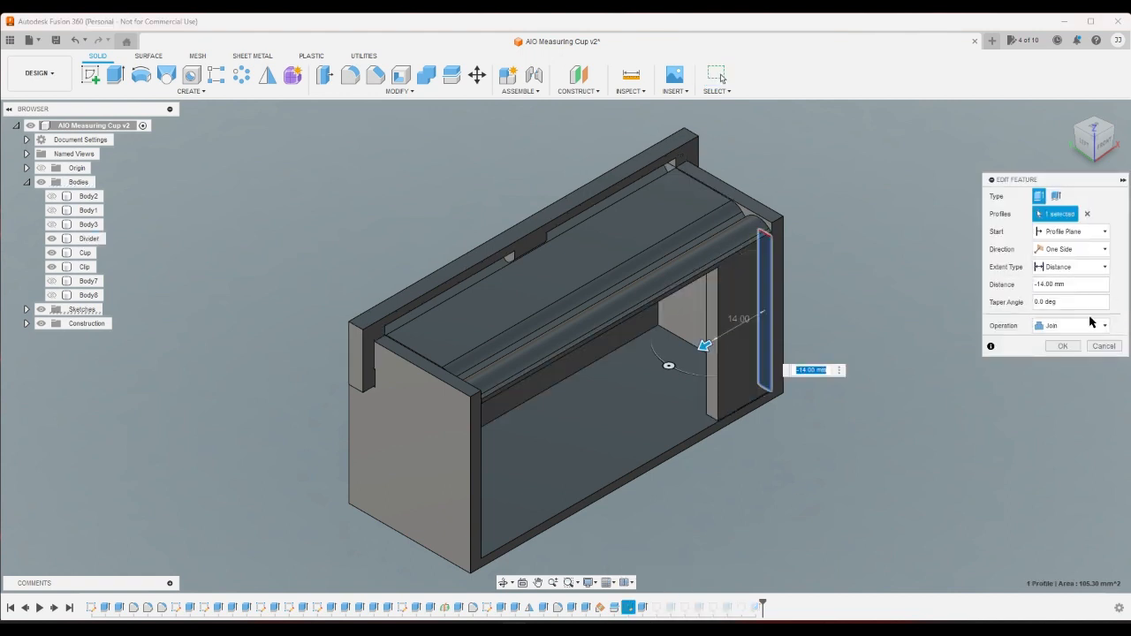
left_click(1091, 267)
left_click(1071, 293)
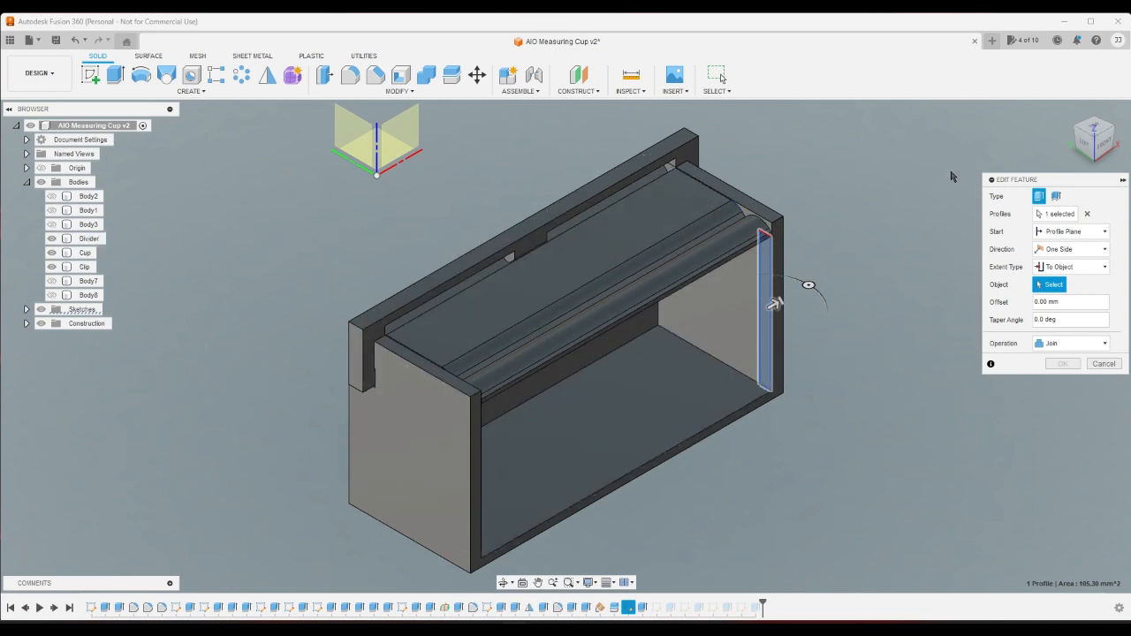
scroll(413, 345, "up", 10)
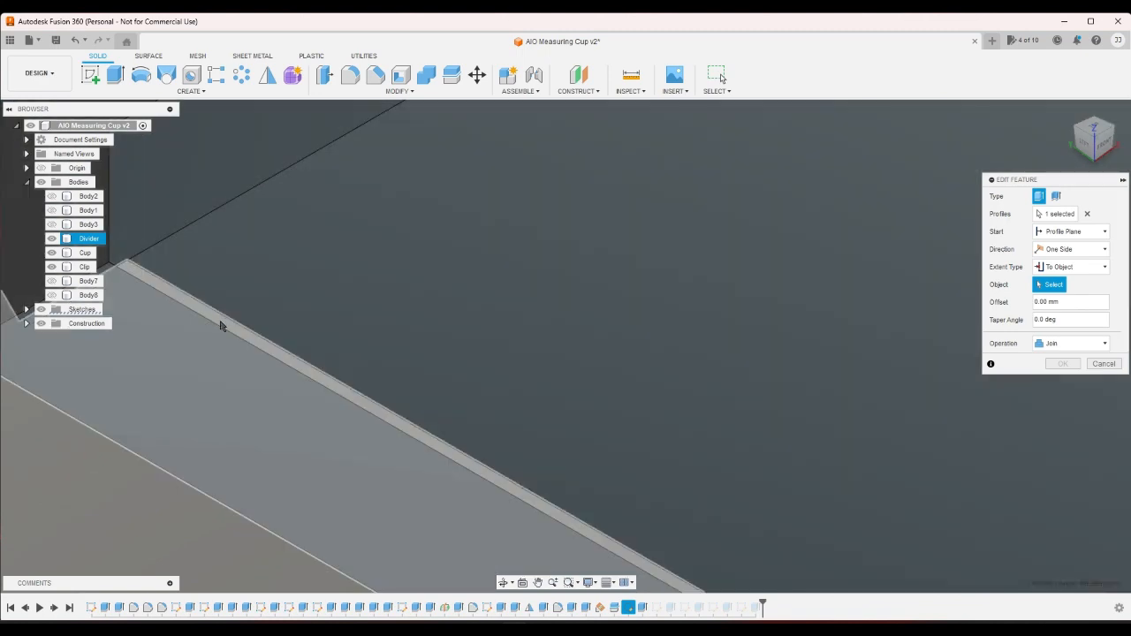
left_click(221, 324)
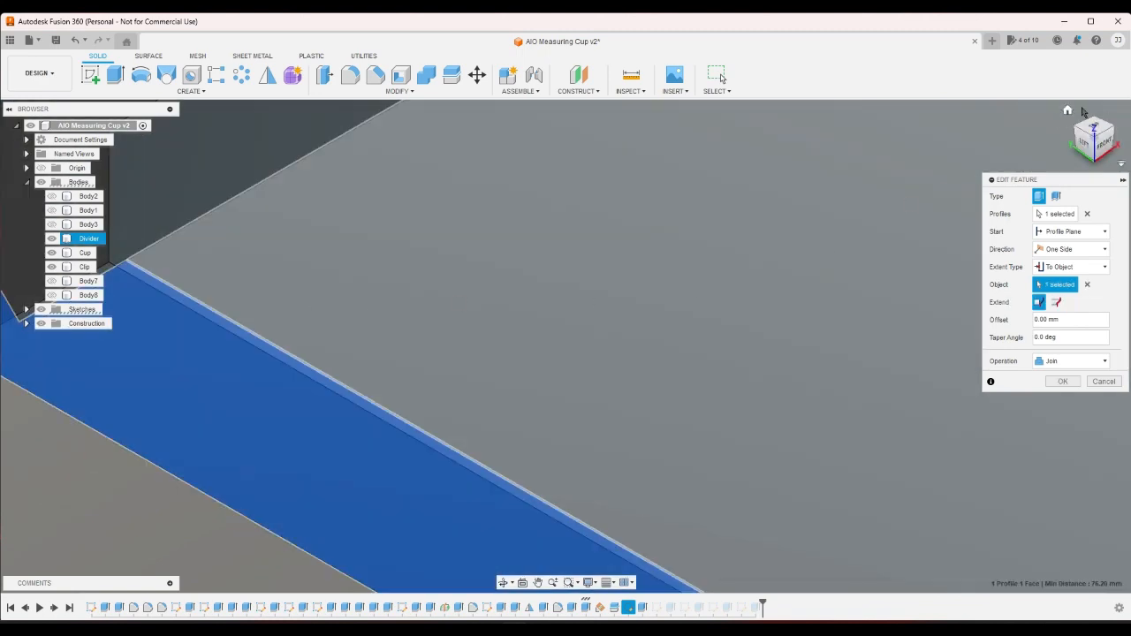
left_click(1067, 111)
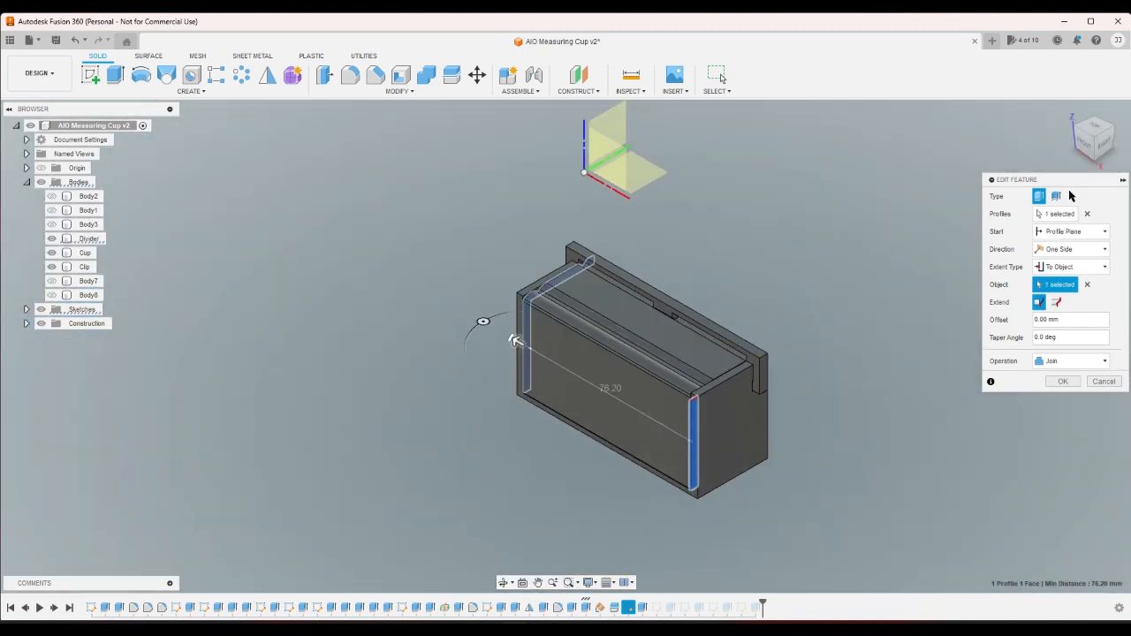
left_click(1074, 124)
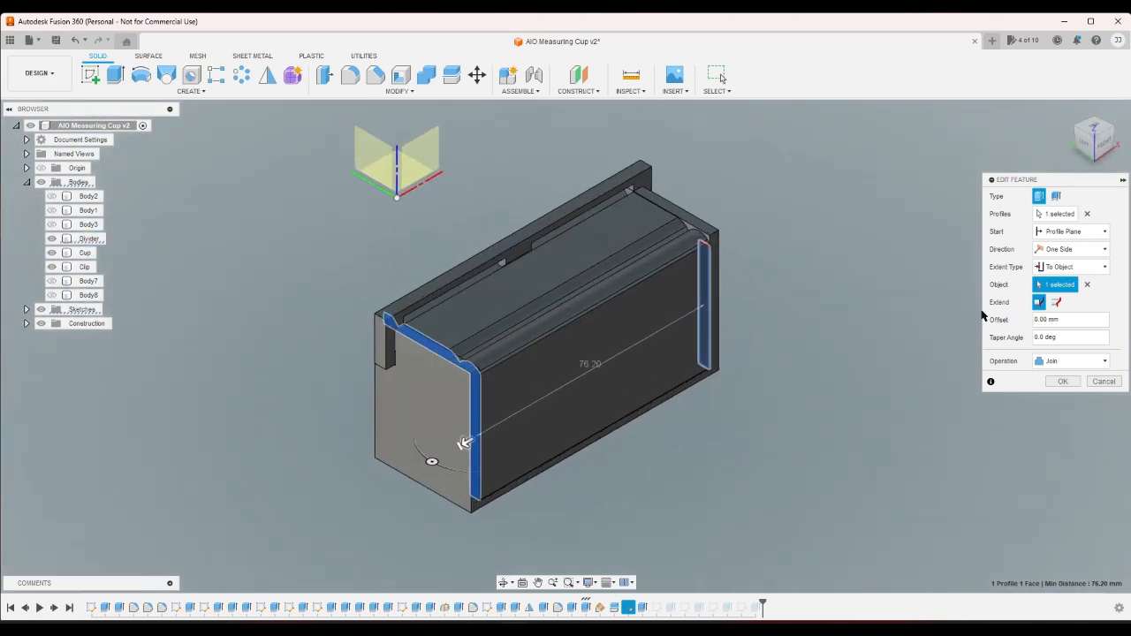
left_click(1064, 381)
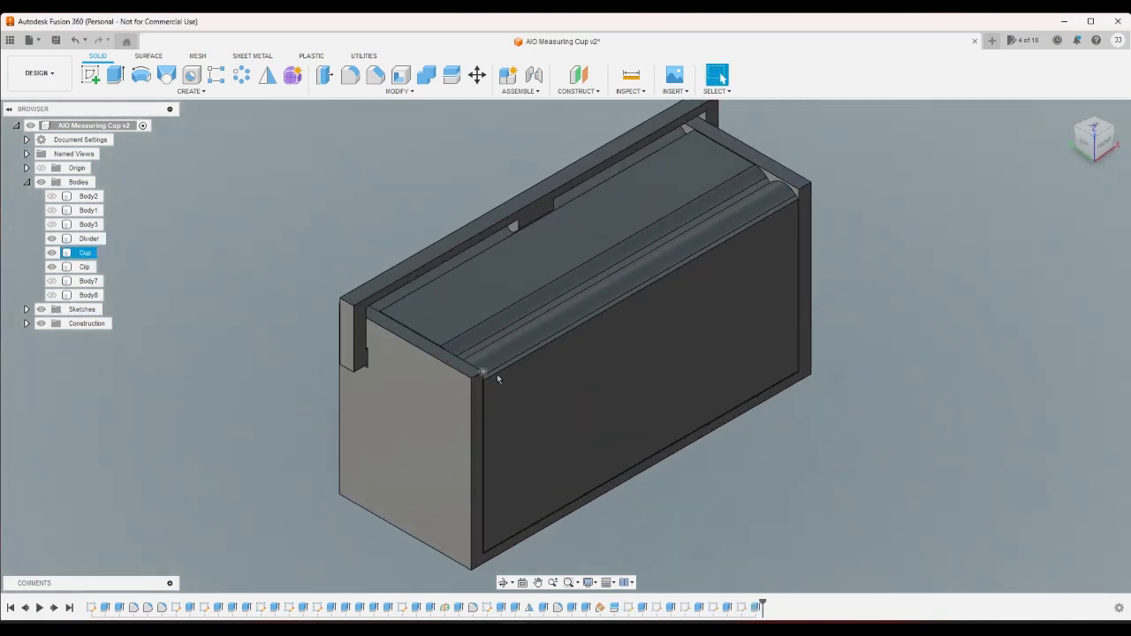
Move the Divider body partway back through the Clip, away from the Cup's open front.
scroll(804, 431, "down", 2)
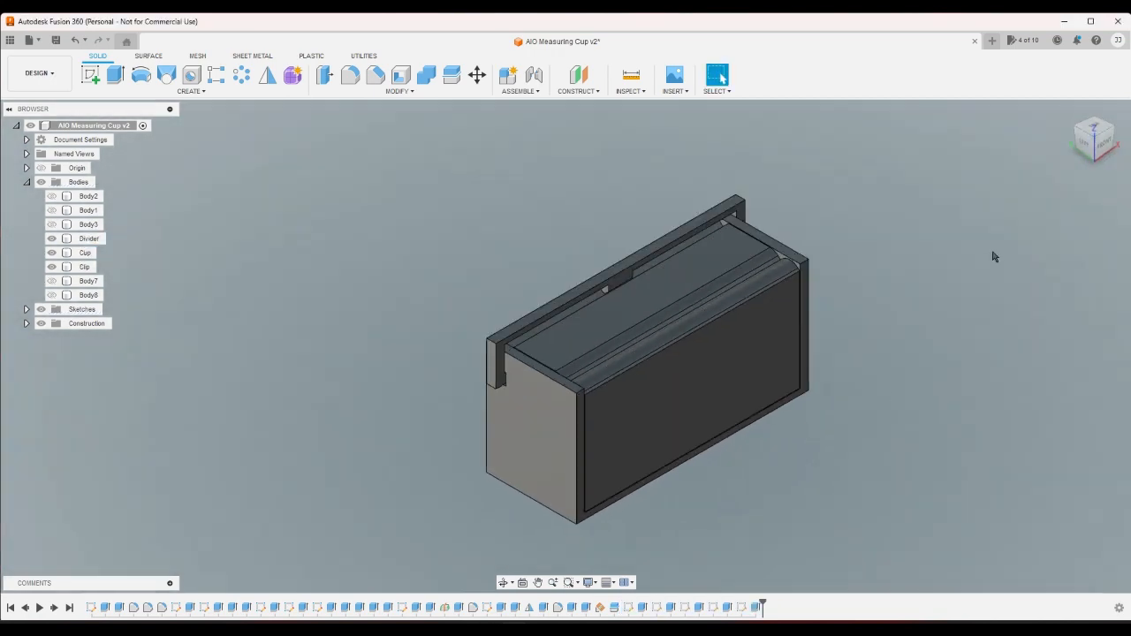
left_click(477, 76)
left_click(652, 283)
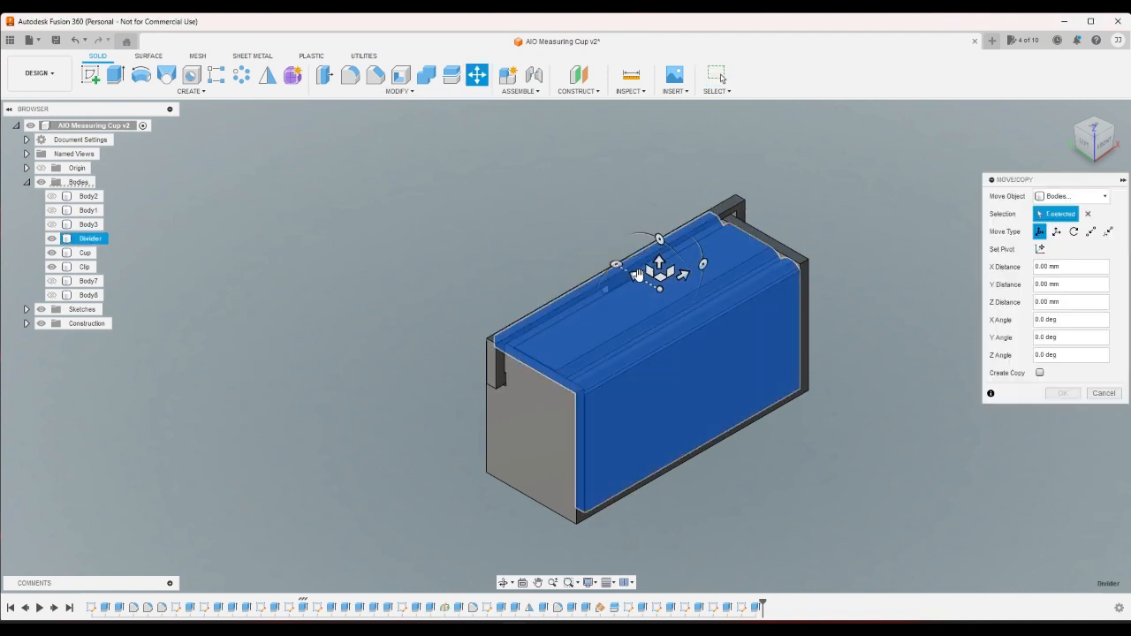
left_click_drag(636, 276, 610, 262)
left_click(1045, 393)
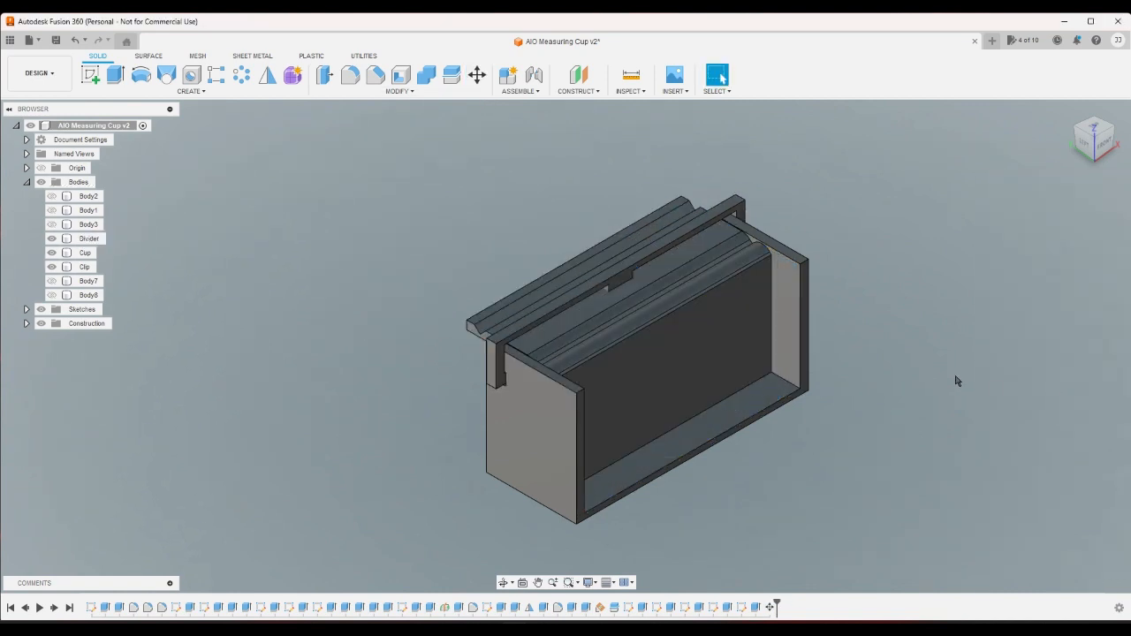
Examine the shifted Divider inside the Cup from the front and undo its move.
left_click(1112, 133)
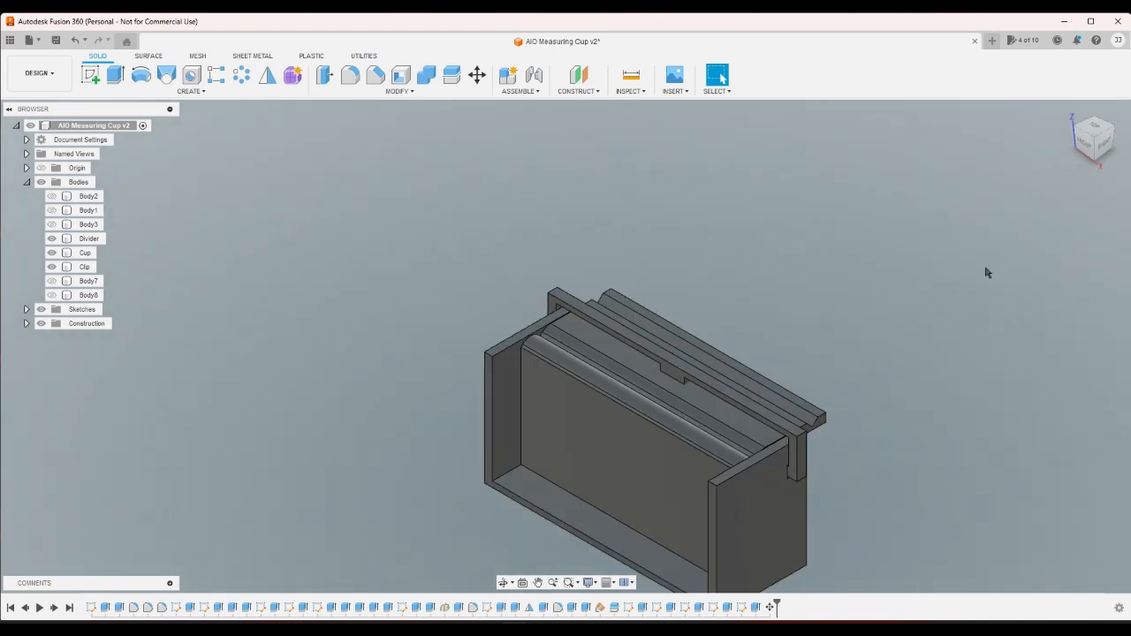
left_click(702, 434)
scroll(591, 490, "up", 1)
scroll(587, 491, "down", 2)
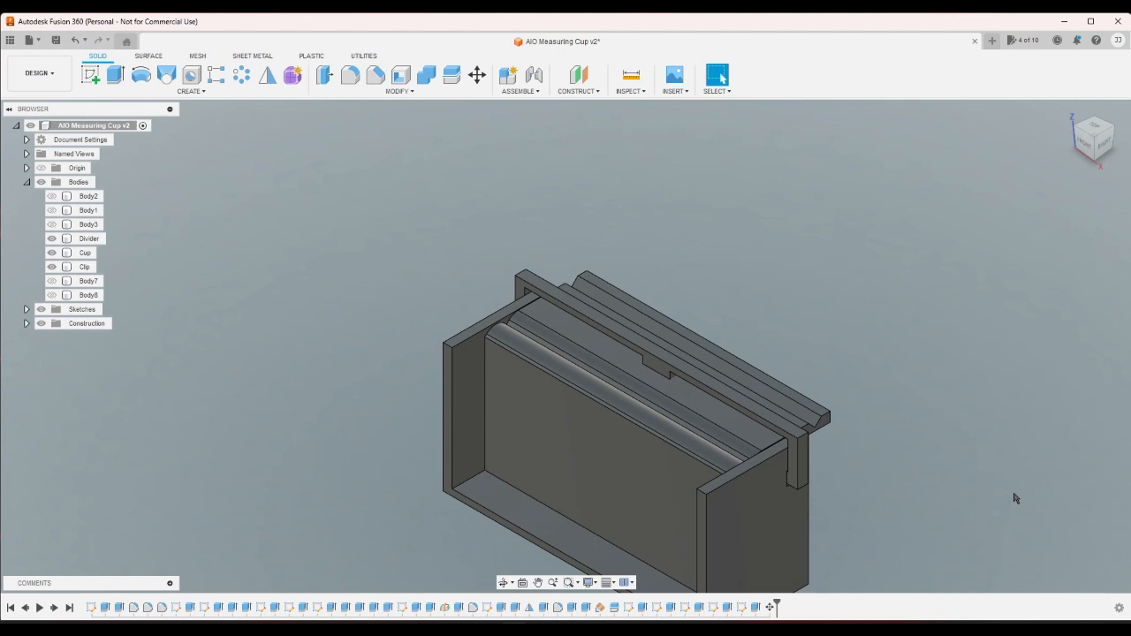
key("ctrl+z")
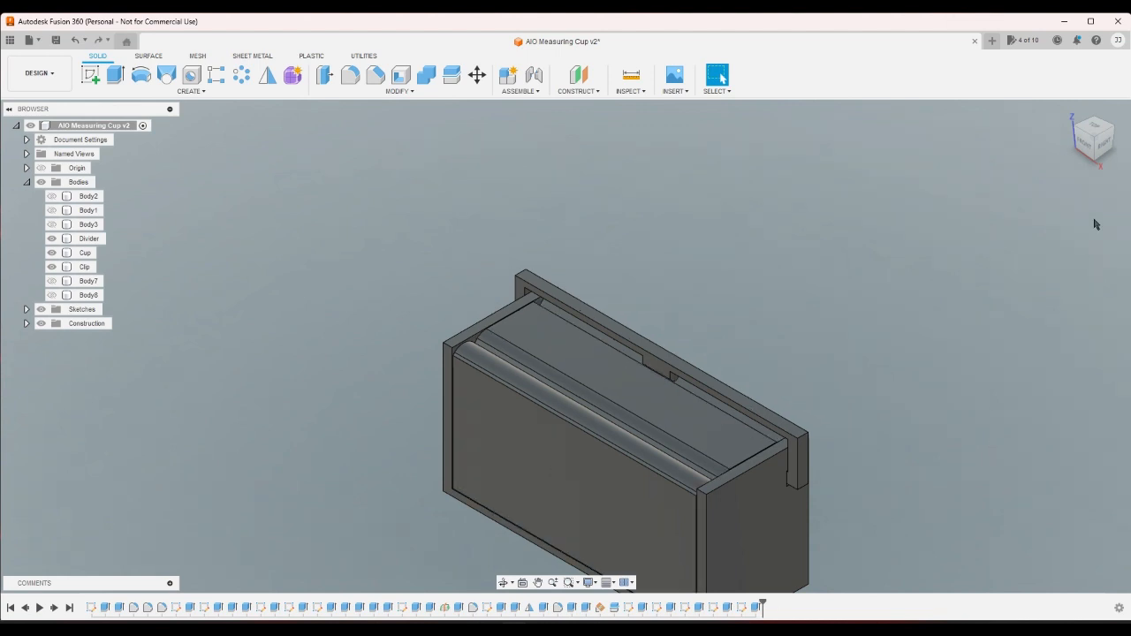
Move the Divider body 20 mm along Y so it slides out past the Clip.
left_click(1112, 132)
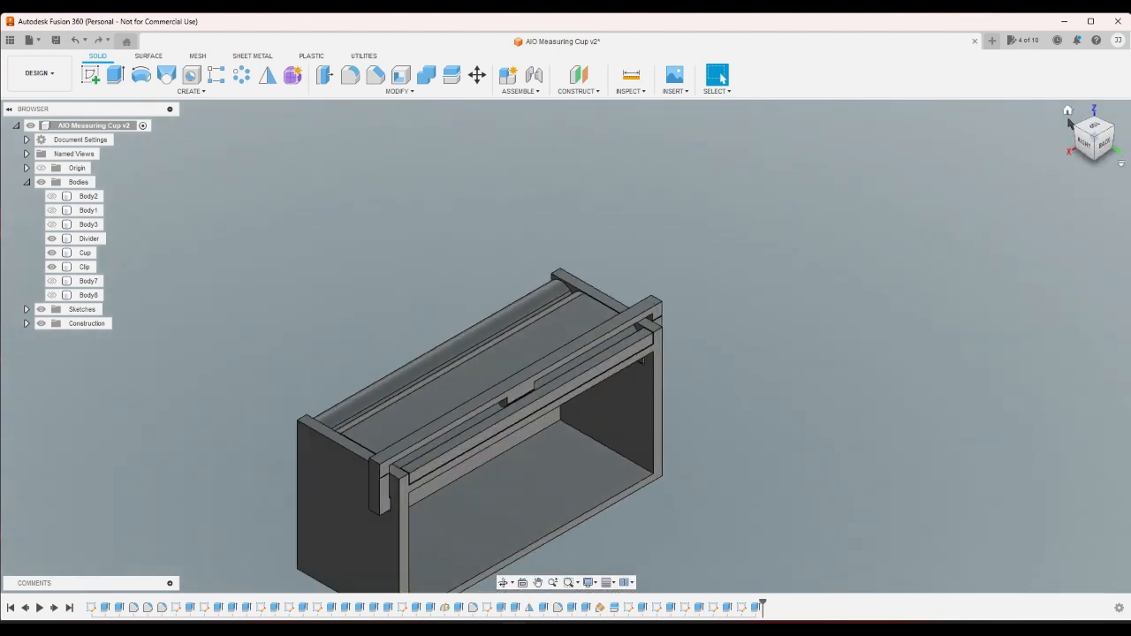
left_click(477, 75)
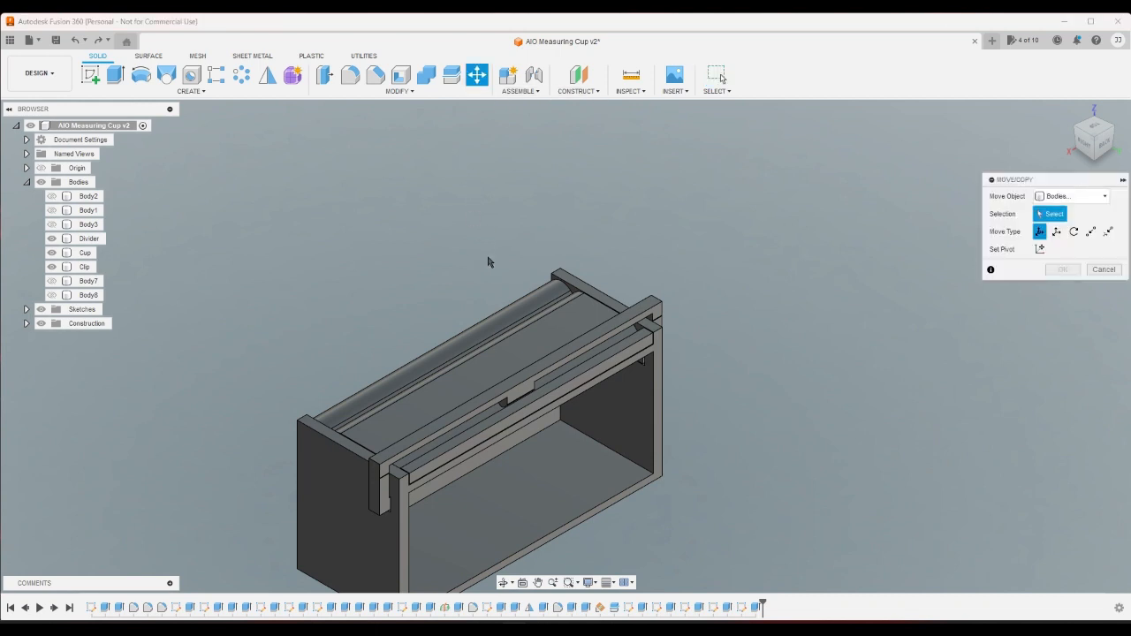
left_click(542, 343)
left_click_drag(563, 351, 627, 388)
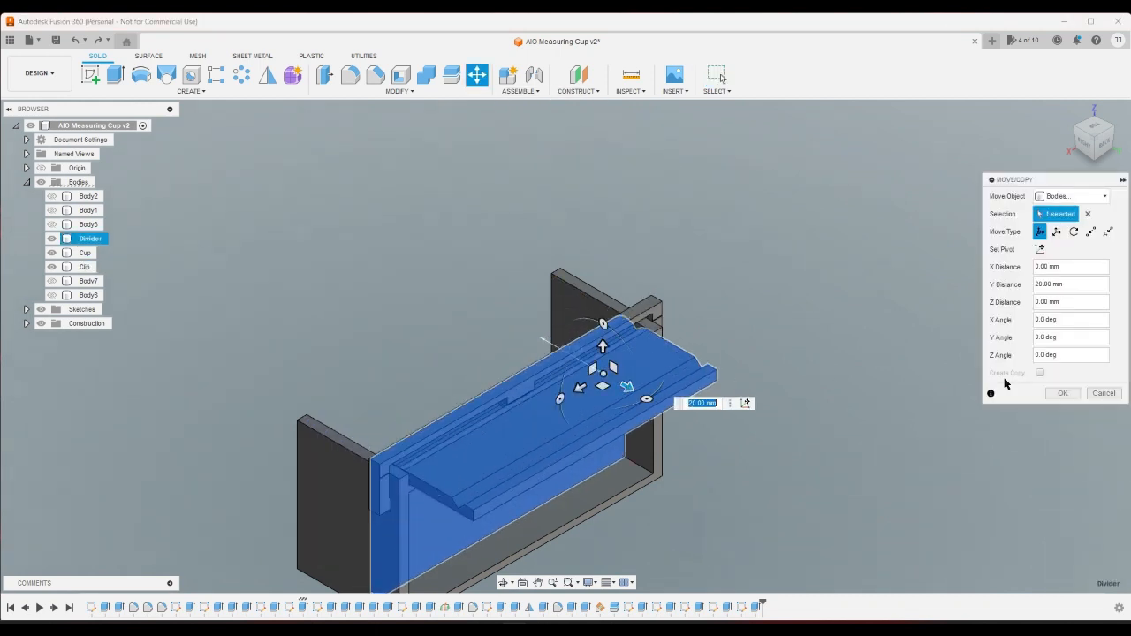
left_click(1063, 393)
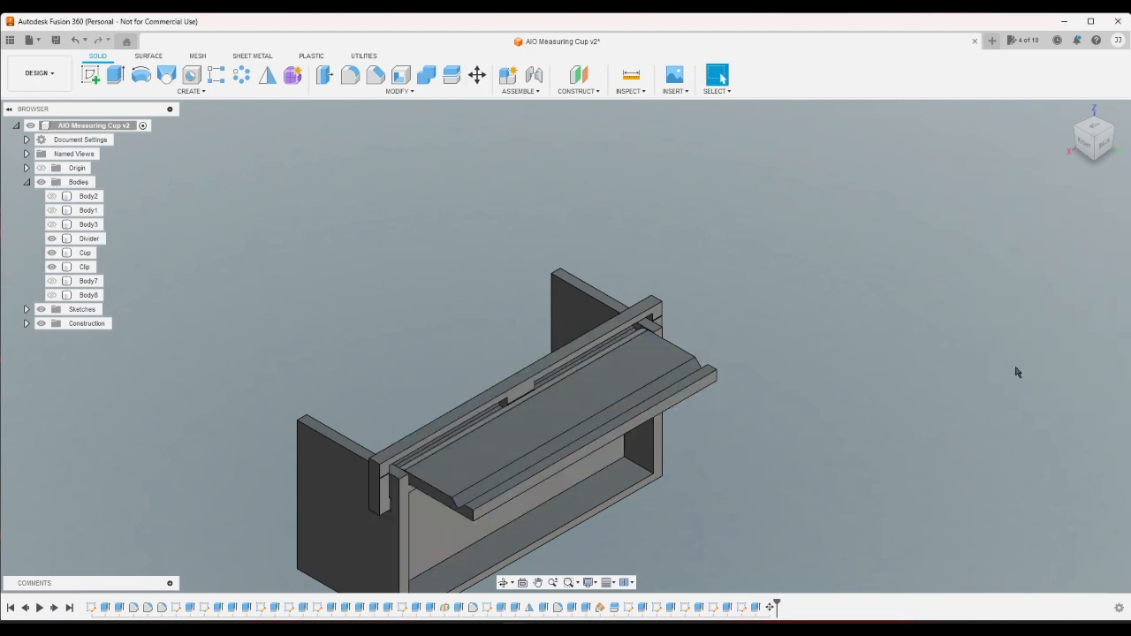
Examine the moved Divider in the Cup from the front, the right side and with the model tipped over.
left_click(1077, 133)
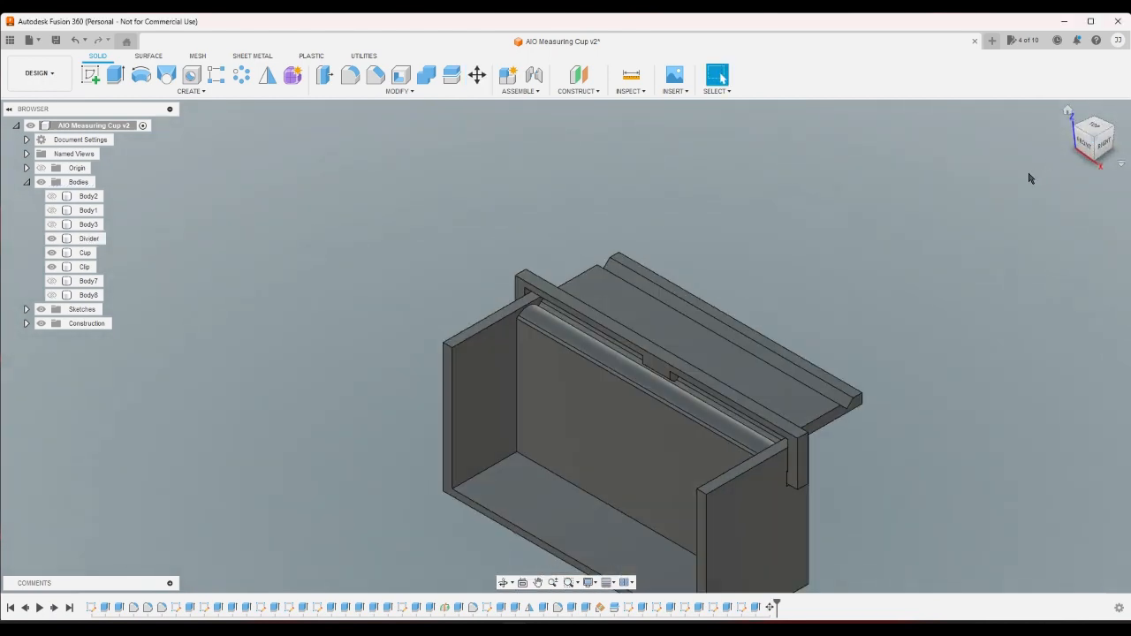
left_click(1105, 134)
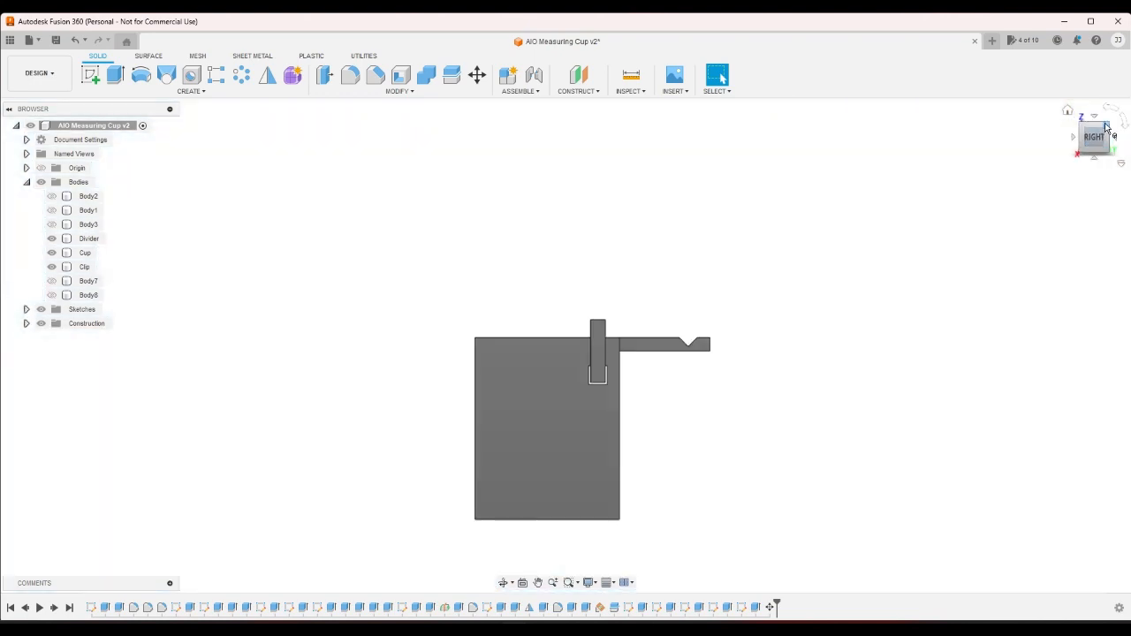
left_click(1121, 126)
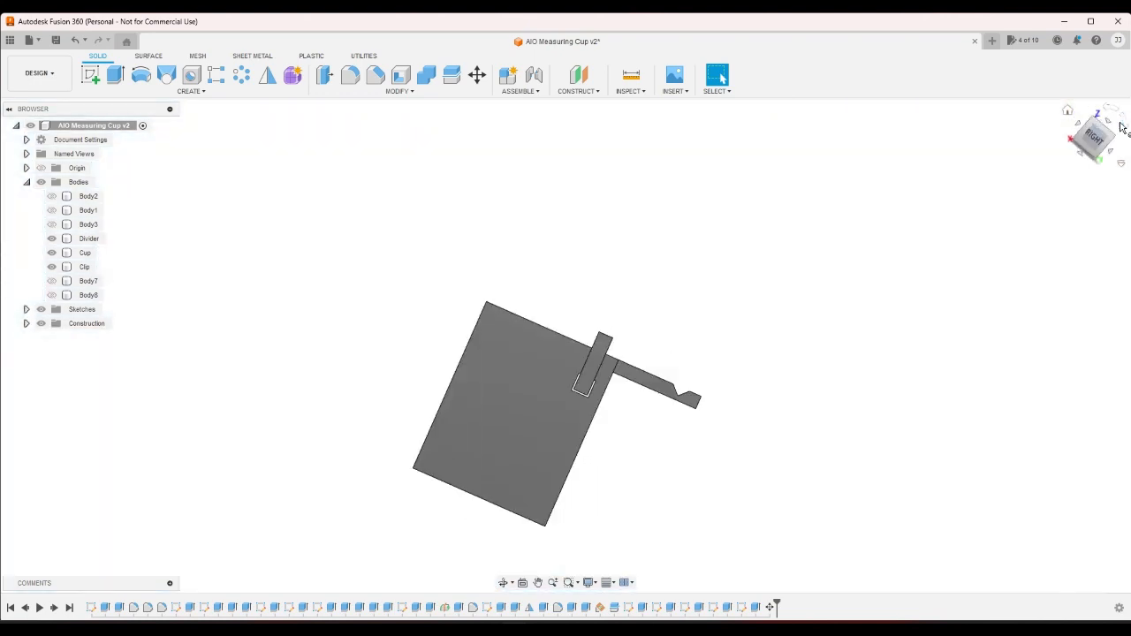
left_click(1112, 131)
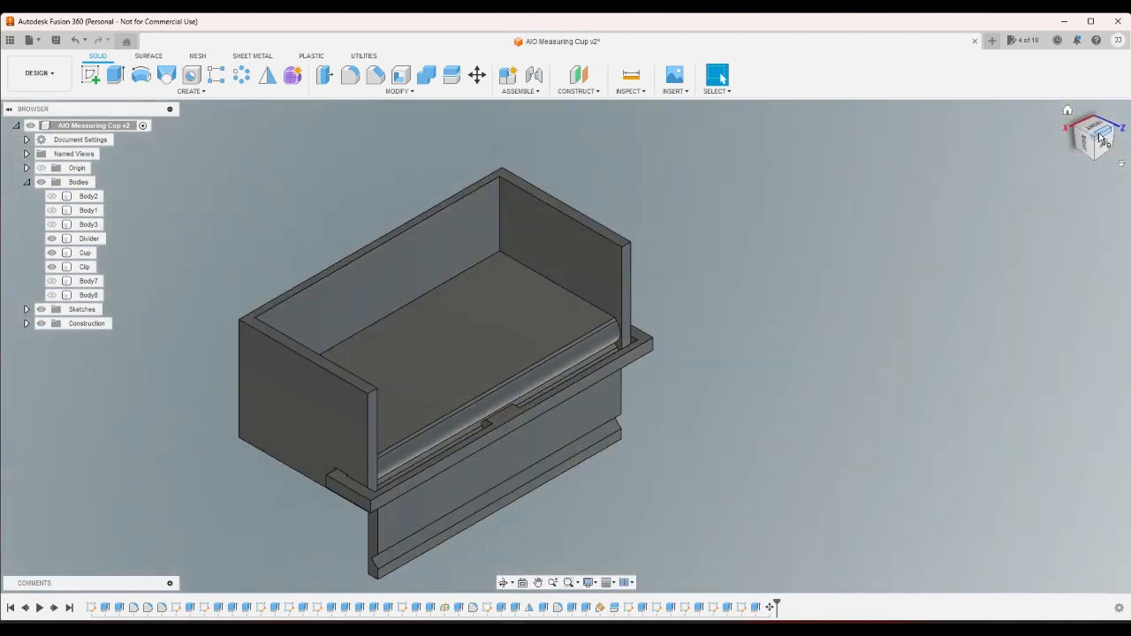
left_click(1096, 150)
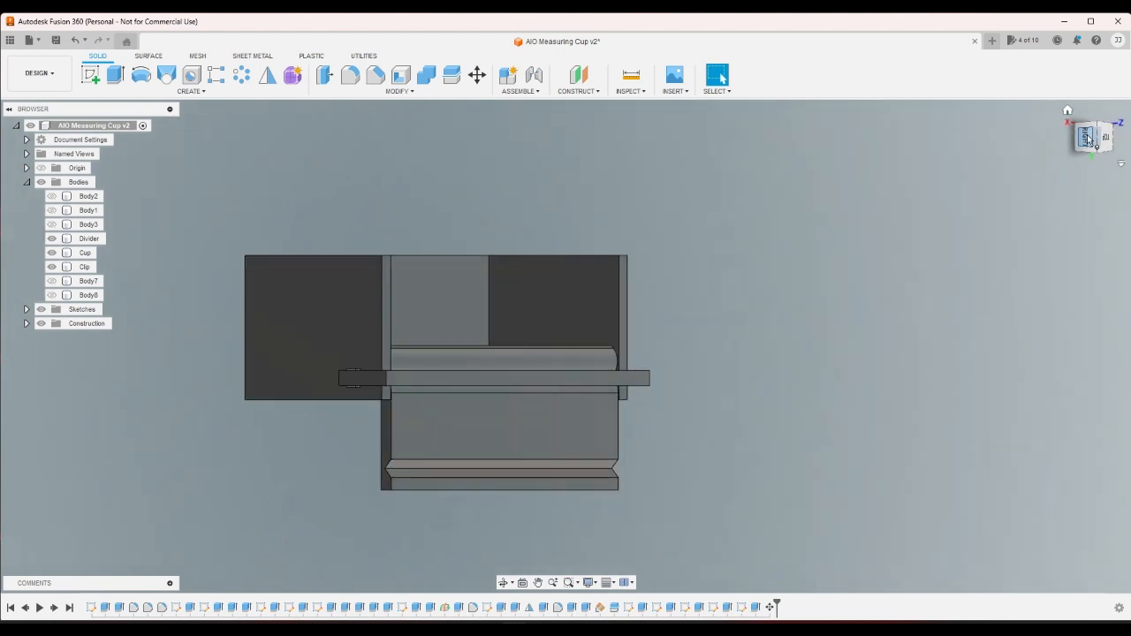
left_click(1105, 120)
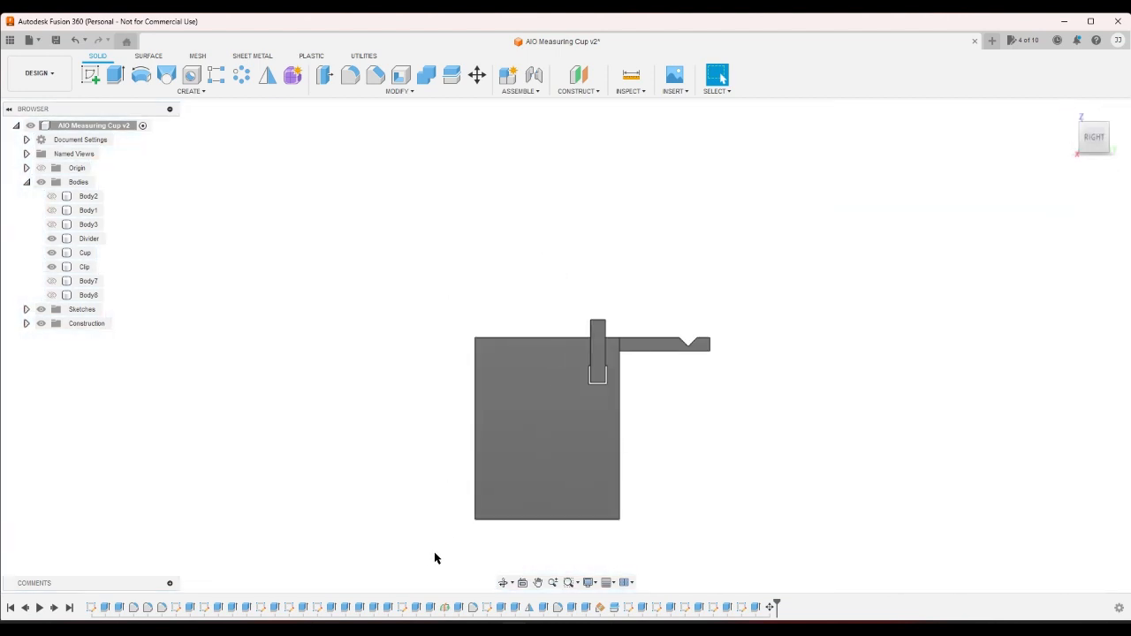
Examine the slid-out Divider, Clip and Cup from below, the right side, the back and above.
left_click(502, 584)
left_click_drag(495, 523, 722, 482)
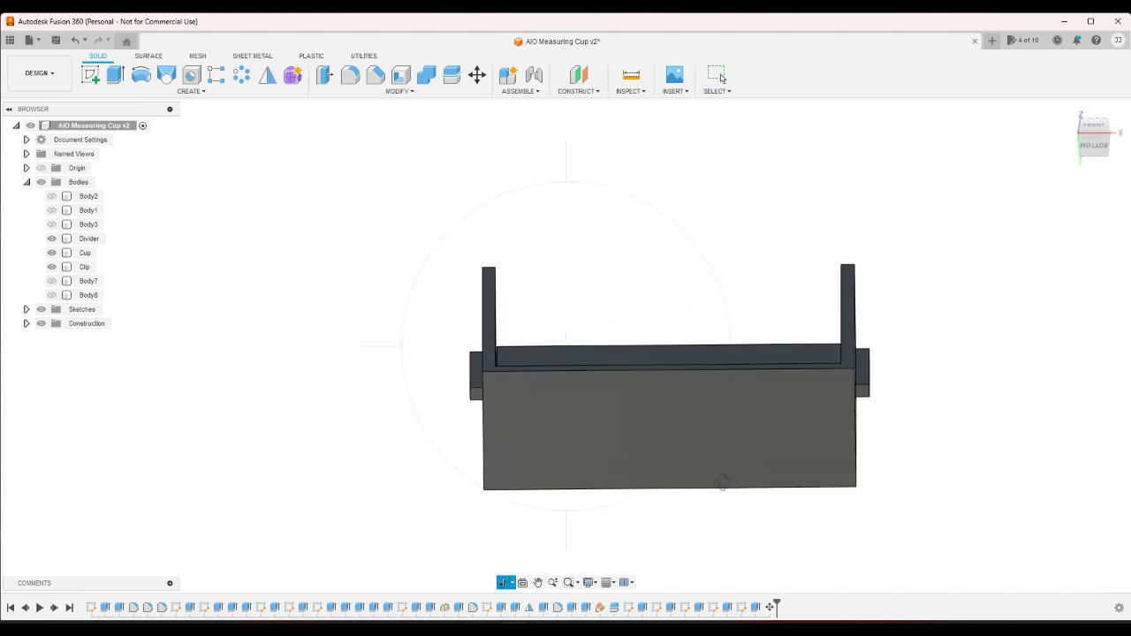
mouse_move(813, 487)
left_mouse_down()
mouse_move(734, 516)
mouse_move(820, 492)
left_mouse_up()
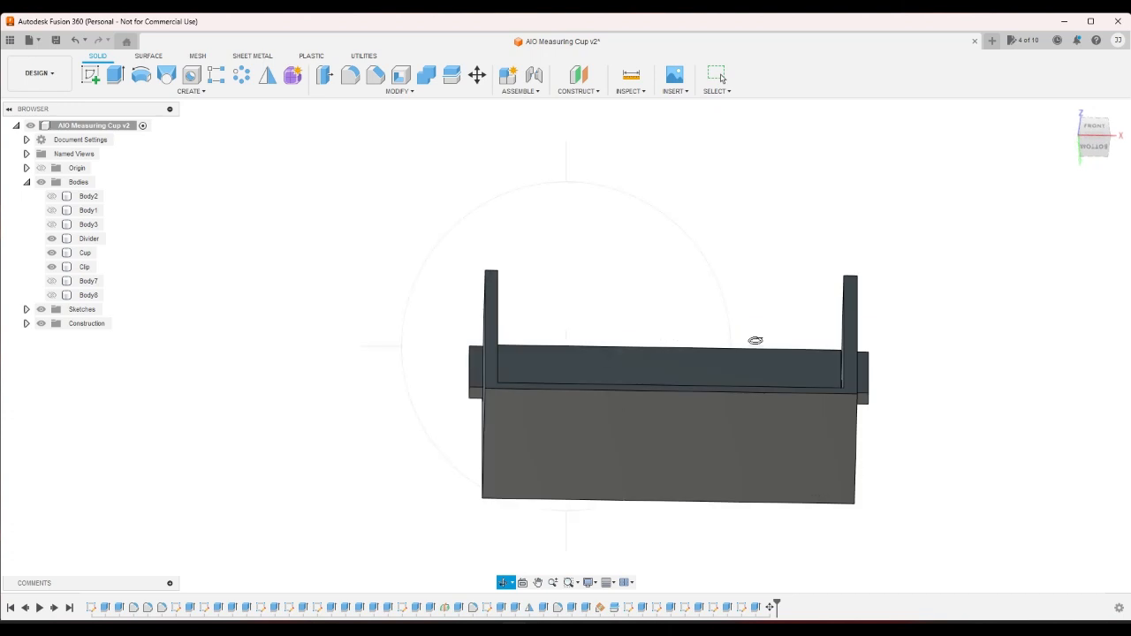
left_click_drag(756, 341, 662, 430)
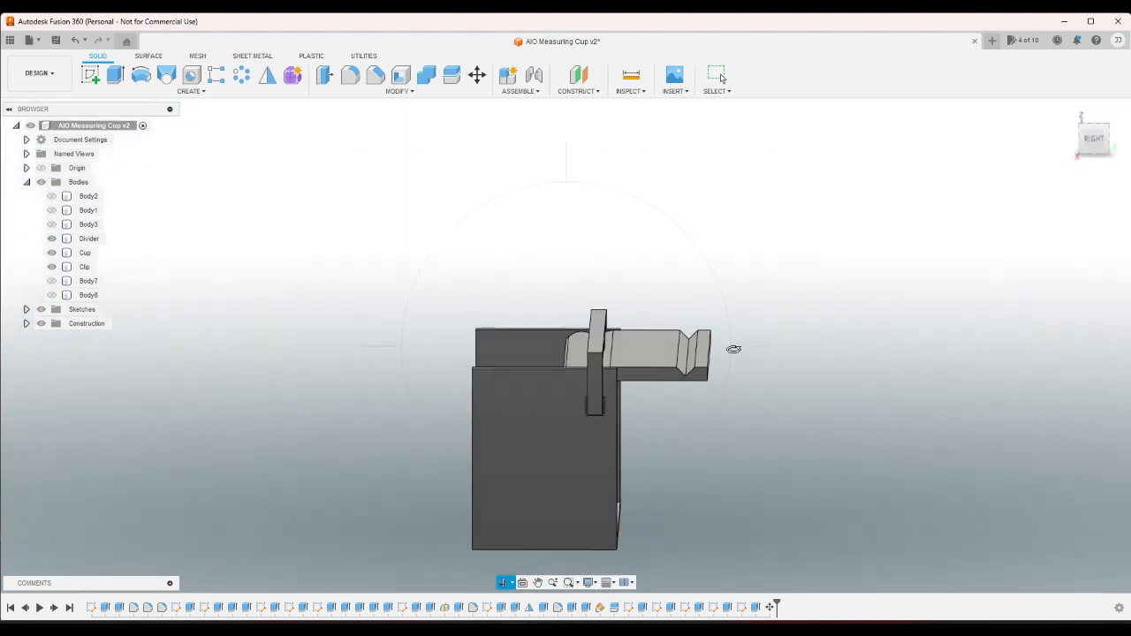
middle_click_drag(734, 349, 551, 348)
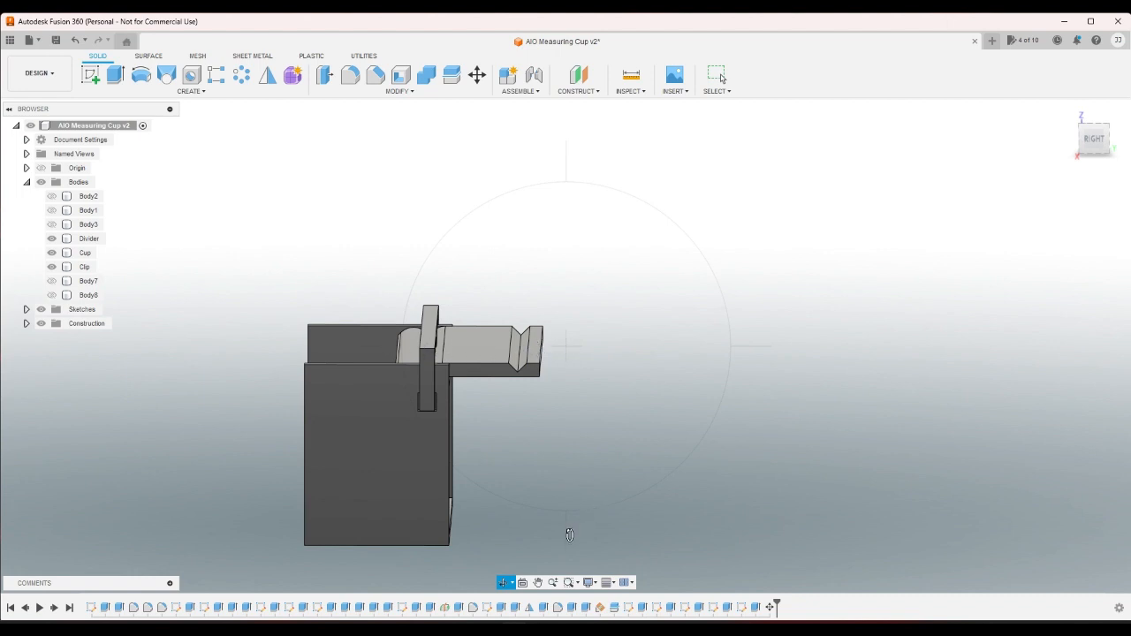
mouse_move(569, 535)
left_mouse_down()
mouse_move(568, 525)
mouse_move(518, 530)
mouse_move(528, 528)
left_mouse_up()
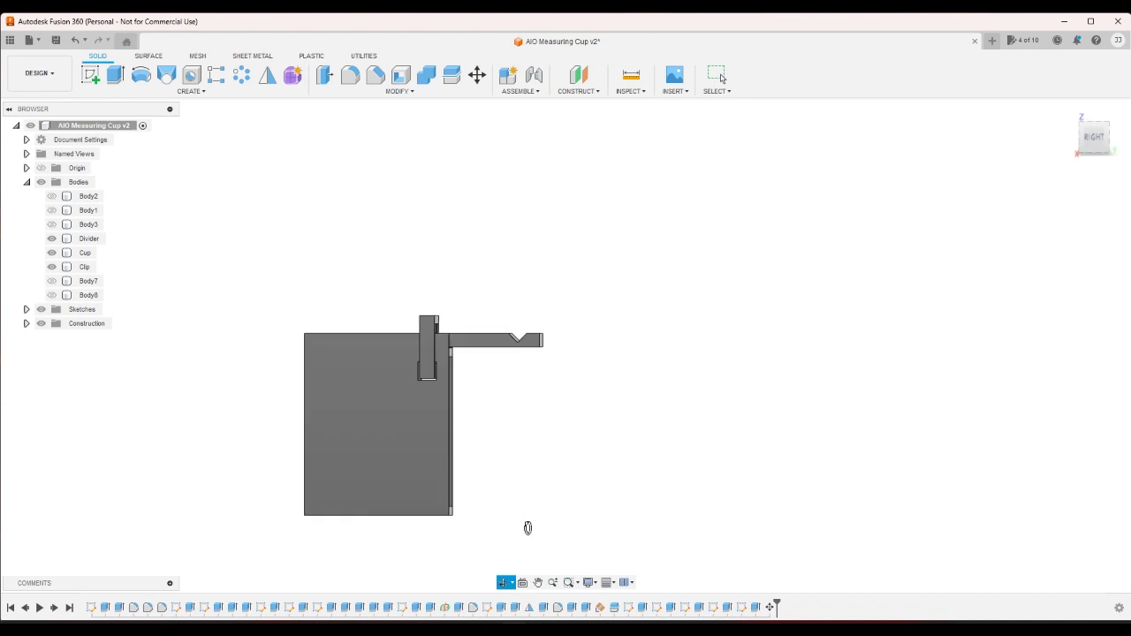
left_click_drag(747, 347, 561, 267)
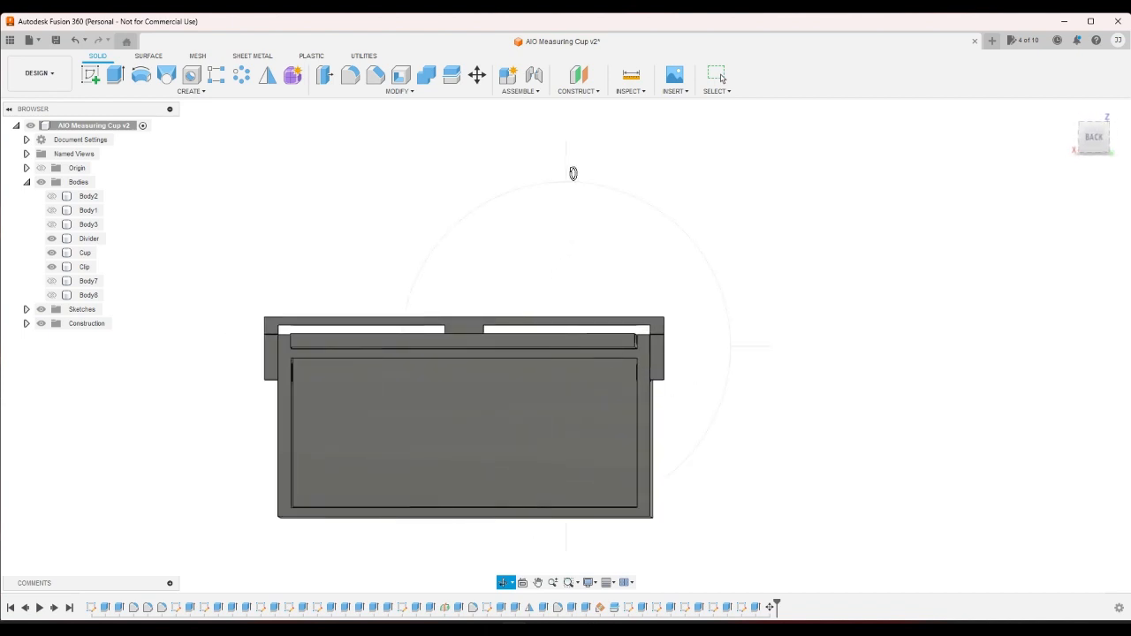
left_click_drag(573, 173, 571, 221)
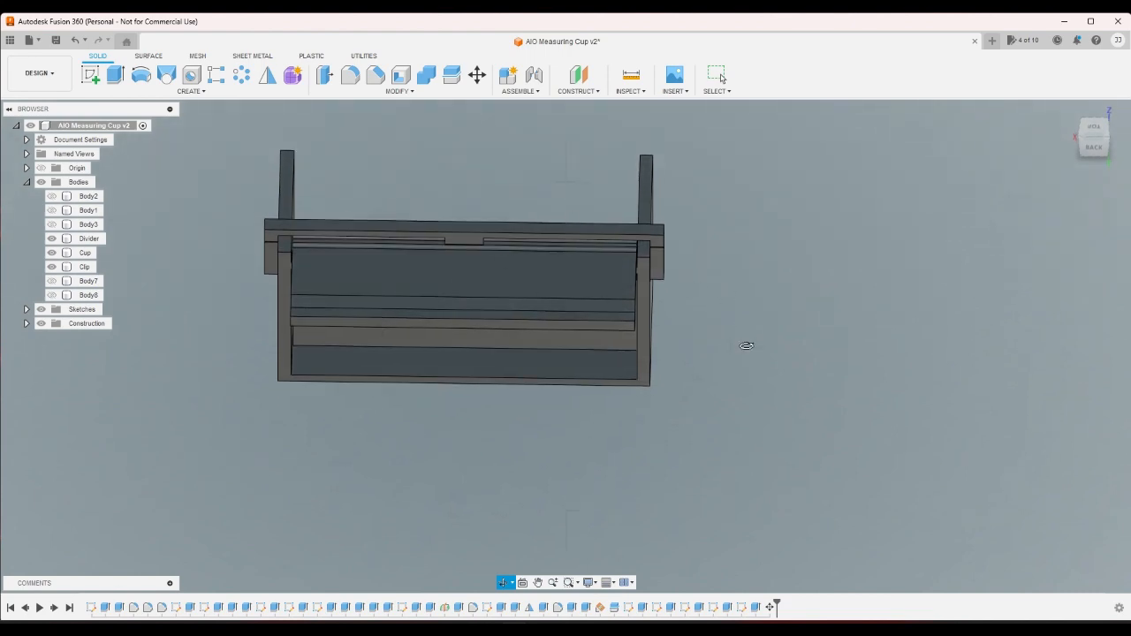
left_click_drag(747, 345, 844, 319)
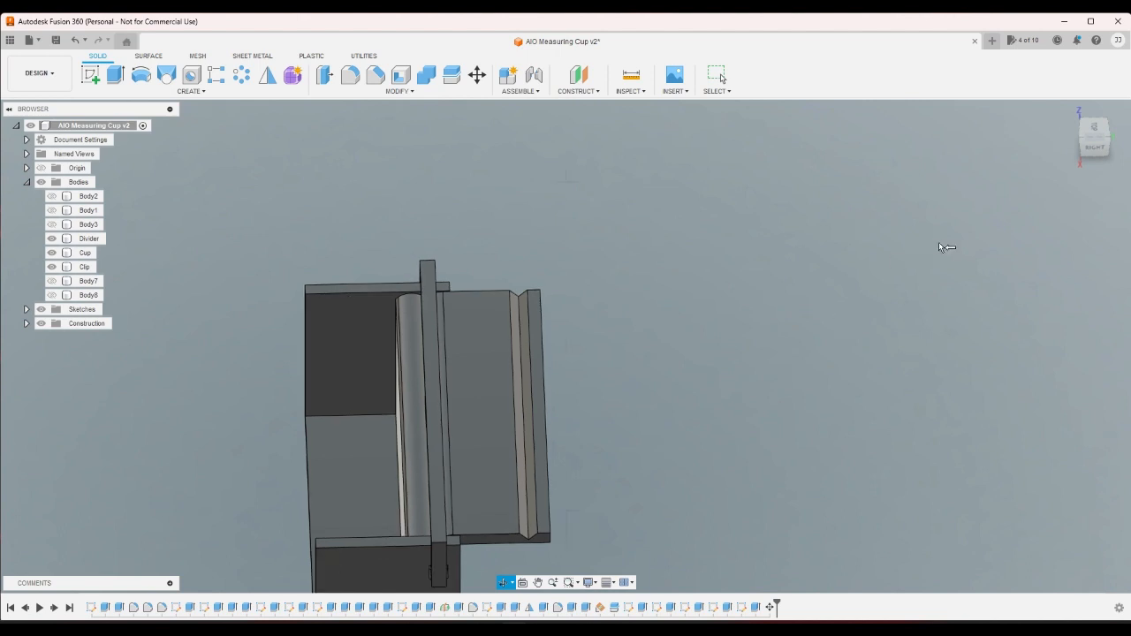
Inspect how the Divider sits in the Cup and under the Clip from the right, rear and tilted top views.
left_click(1101, 156)
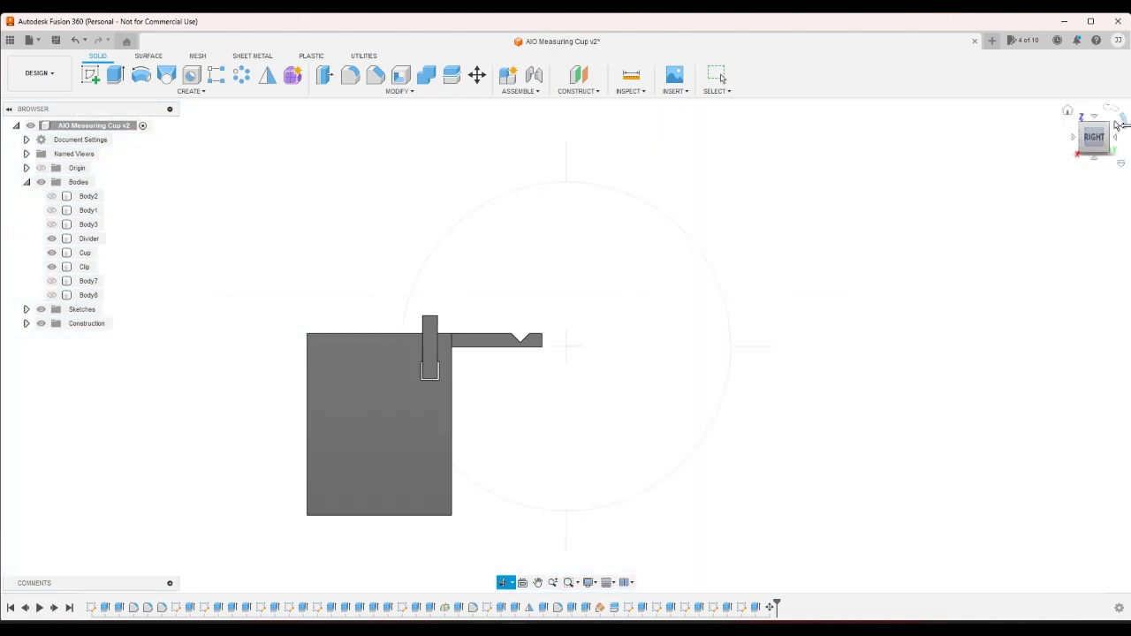
left_click(1119, 121)
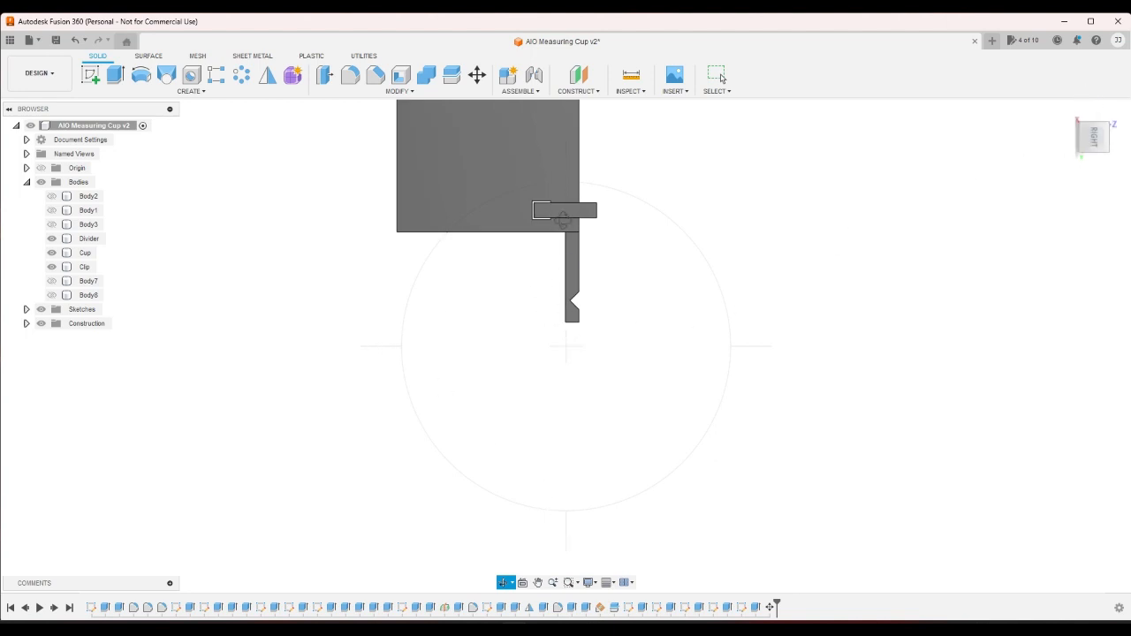
mouse_move(563, 172)
left_mouse_down()
mouse_move(552, 173)
mouse_move(584, 165)
left_mouse_up()
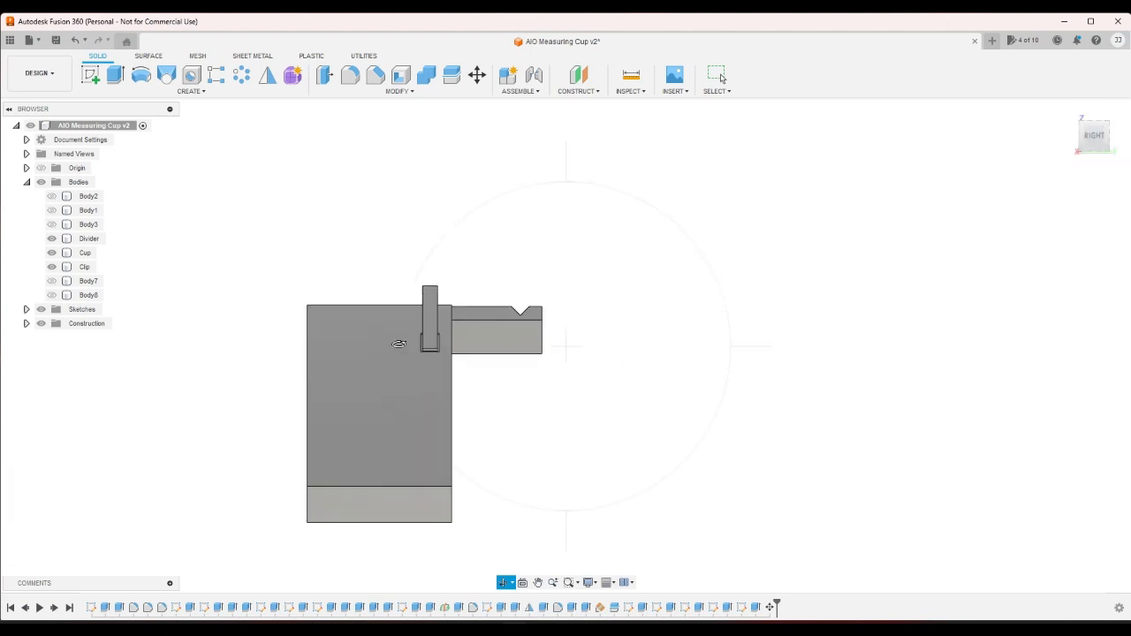
left_click_drag(374, 345, 270, 349)
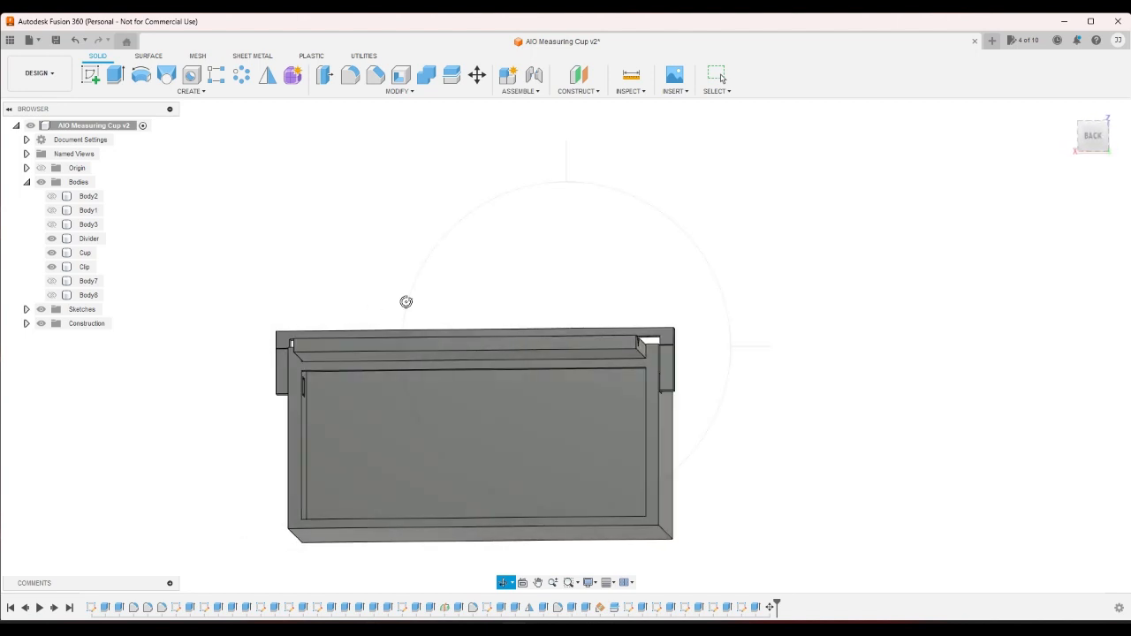
left_click_drag(566, 178, 512, 243)
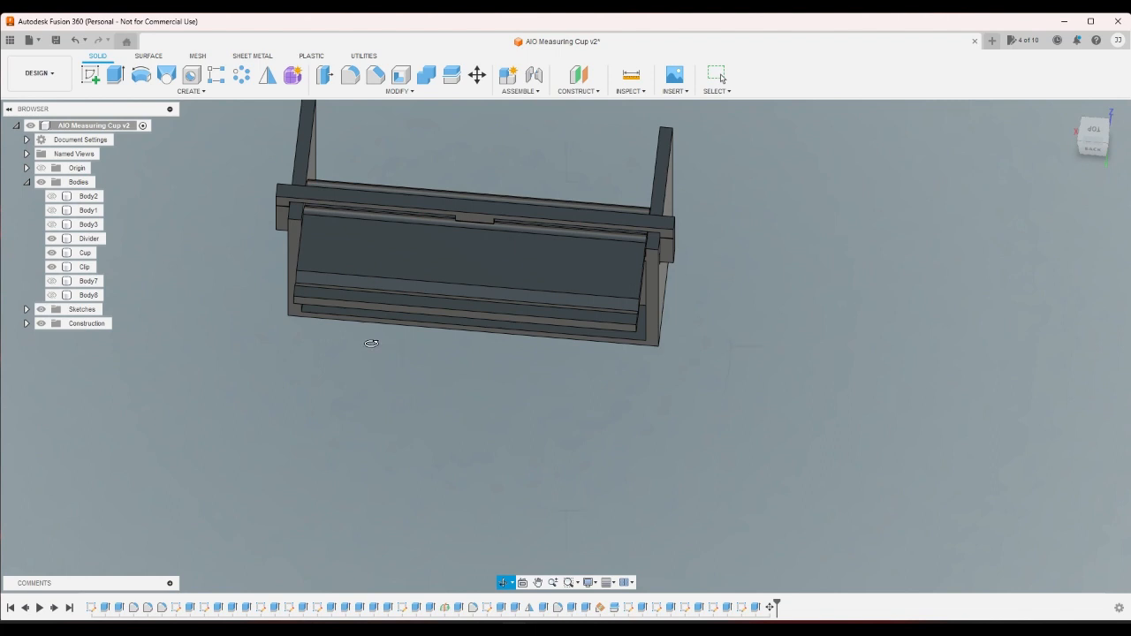
left_click_drag(371, 343, 513, 200)
left_click_drag(560, 169, 565, 204)
mouse_move(378, 334)
left_mouse_down()
mouse_move(434, 336)
mouse_move(454, 324)
mouse_move(423, 330)
mouse_move(404, 316)
mouse_move(401, 256)
mouse_move(412, 293)
mouse_move(315, 222)
mouse_move(381, 313)
left_mouse_up()
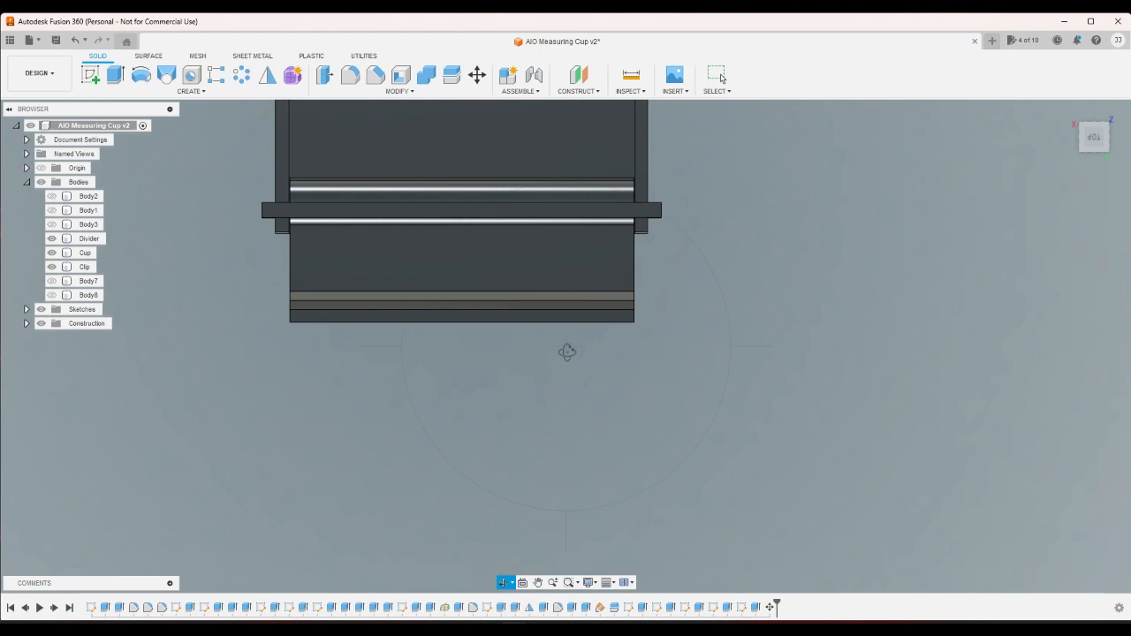
left_click_drag(566, 352, 660, 313)
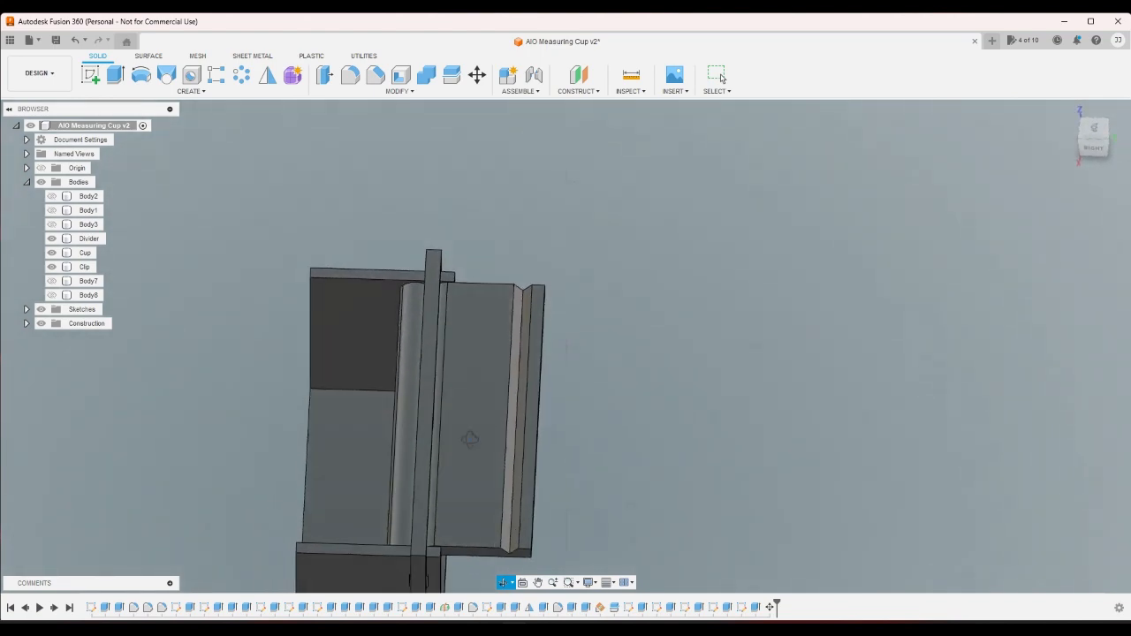
left_click_drag(469, 439, 908, 318)
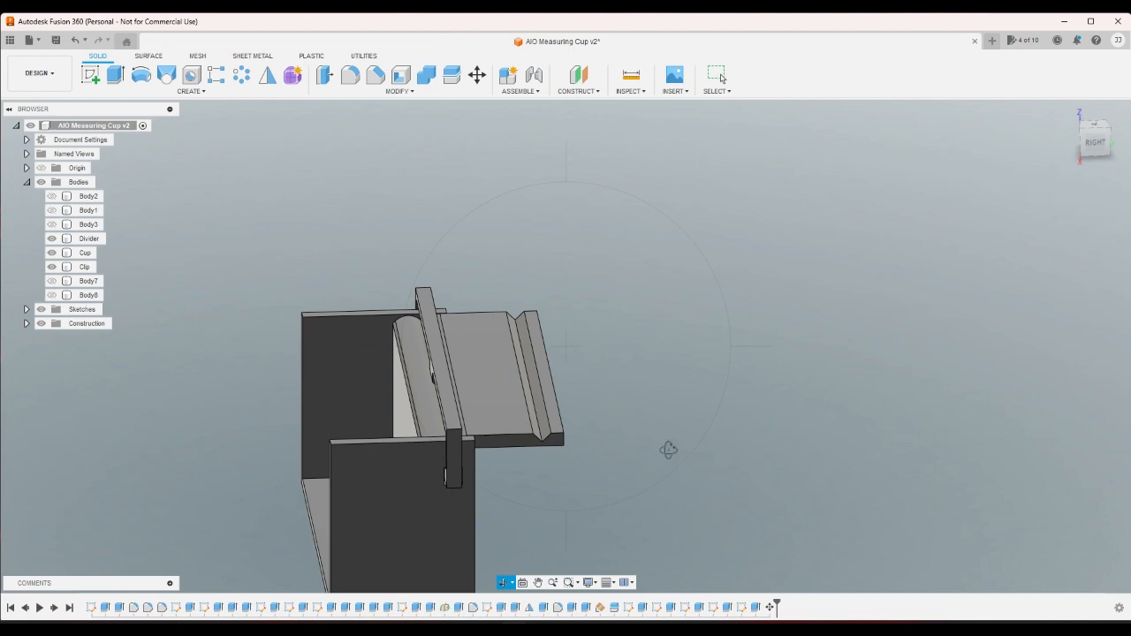
left_click_drag(699, 427, 669, 456)
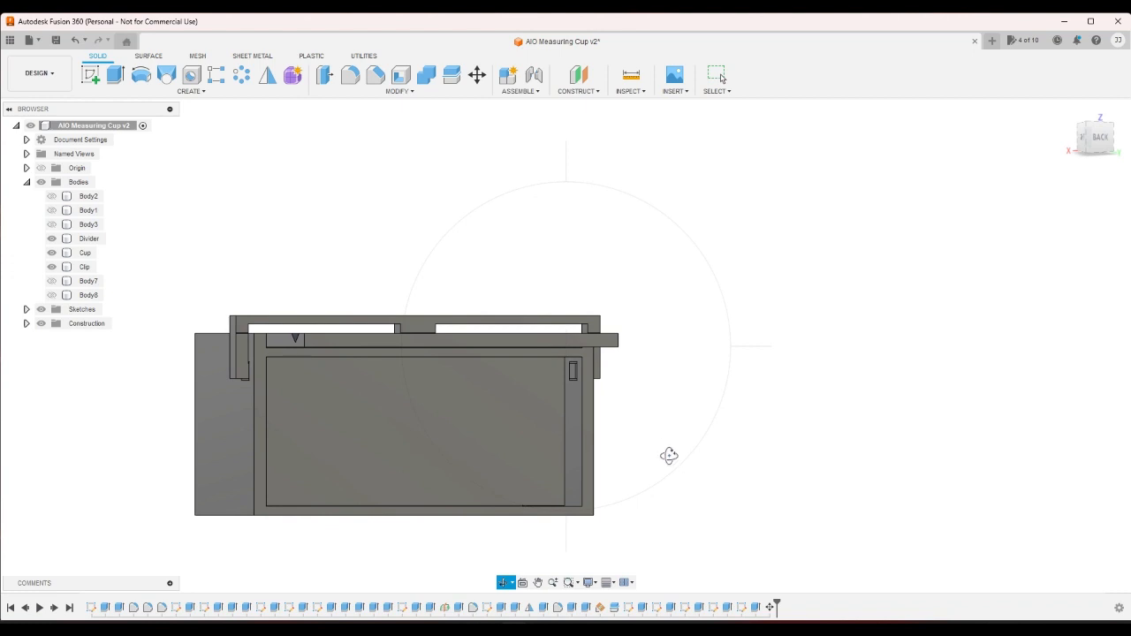
right_click(852, 346)
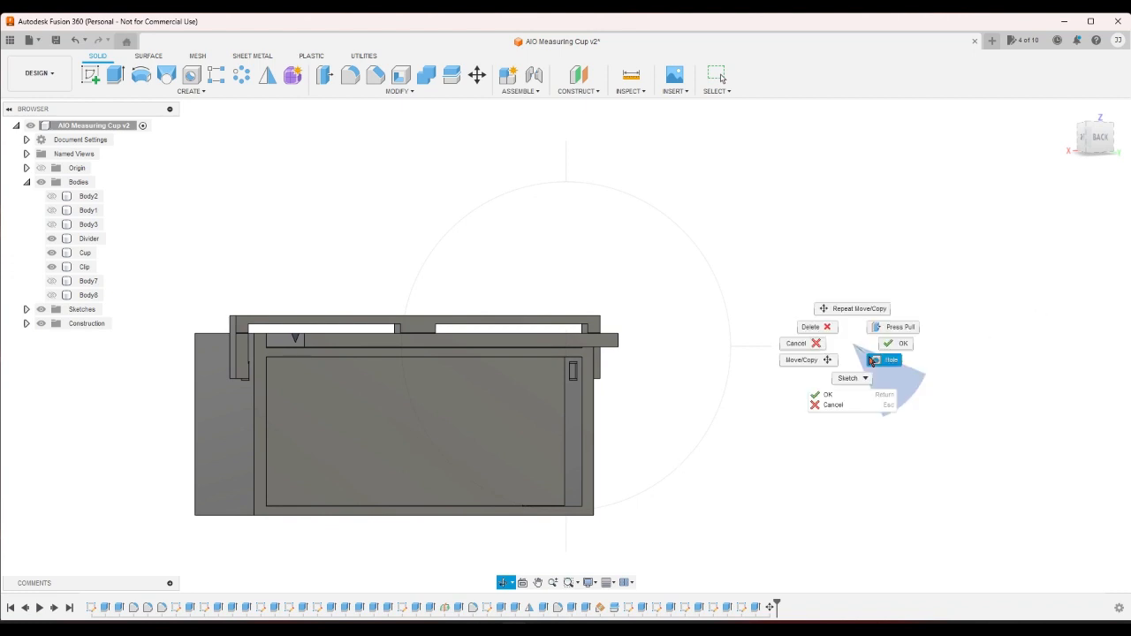
left_click(818, 350)
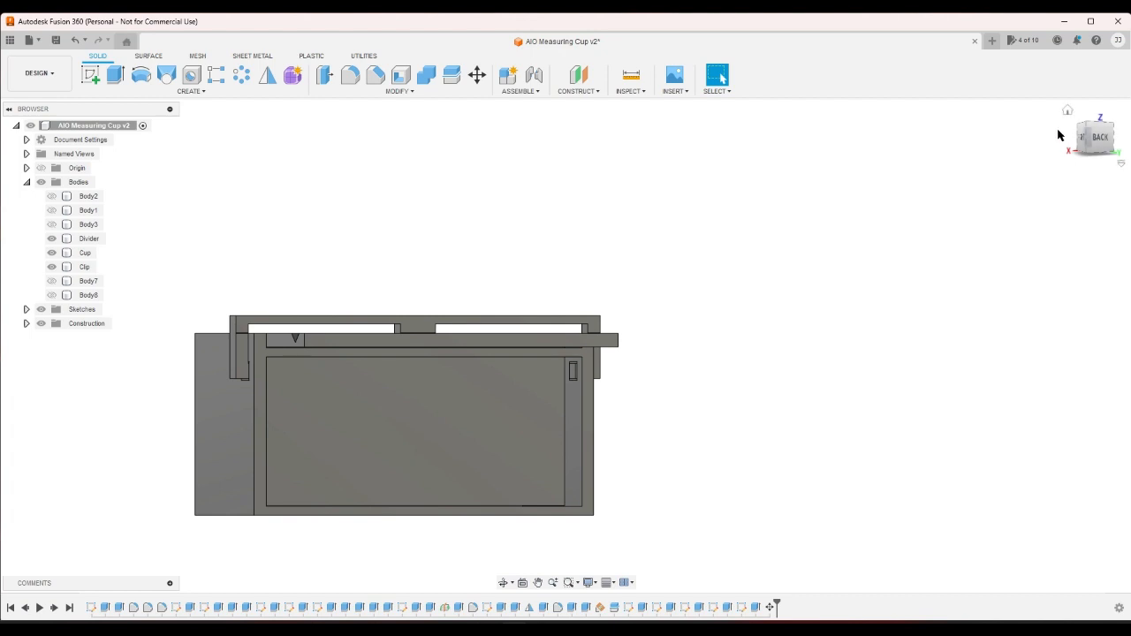
Delete the Divider's Move feature from the design history.
right_click(767, 609)
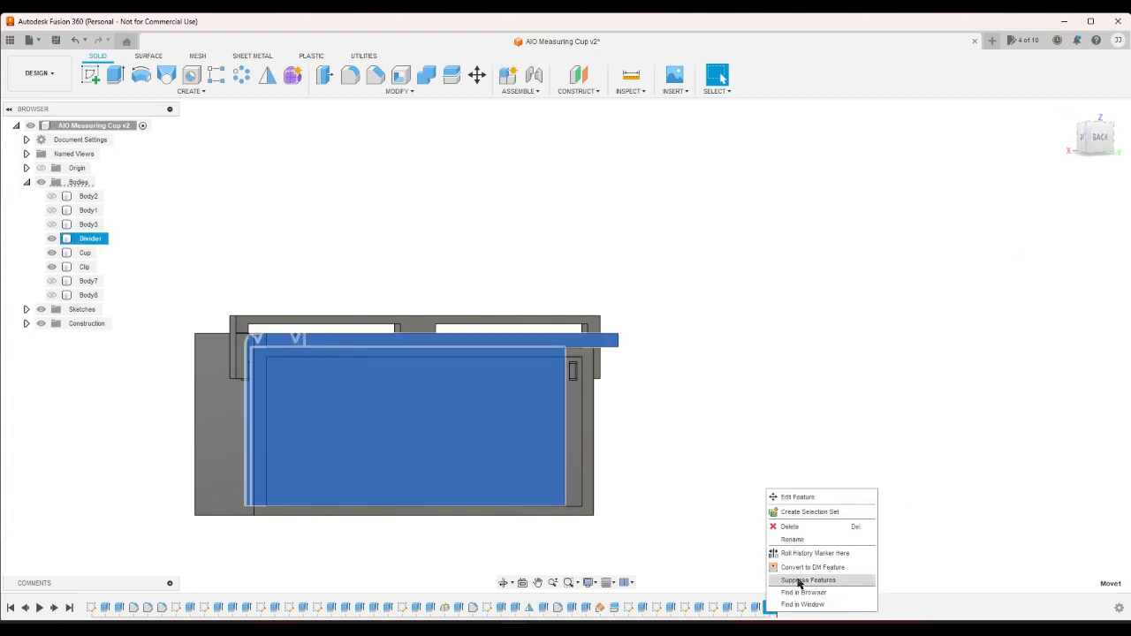
left_click(789, 528)
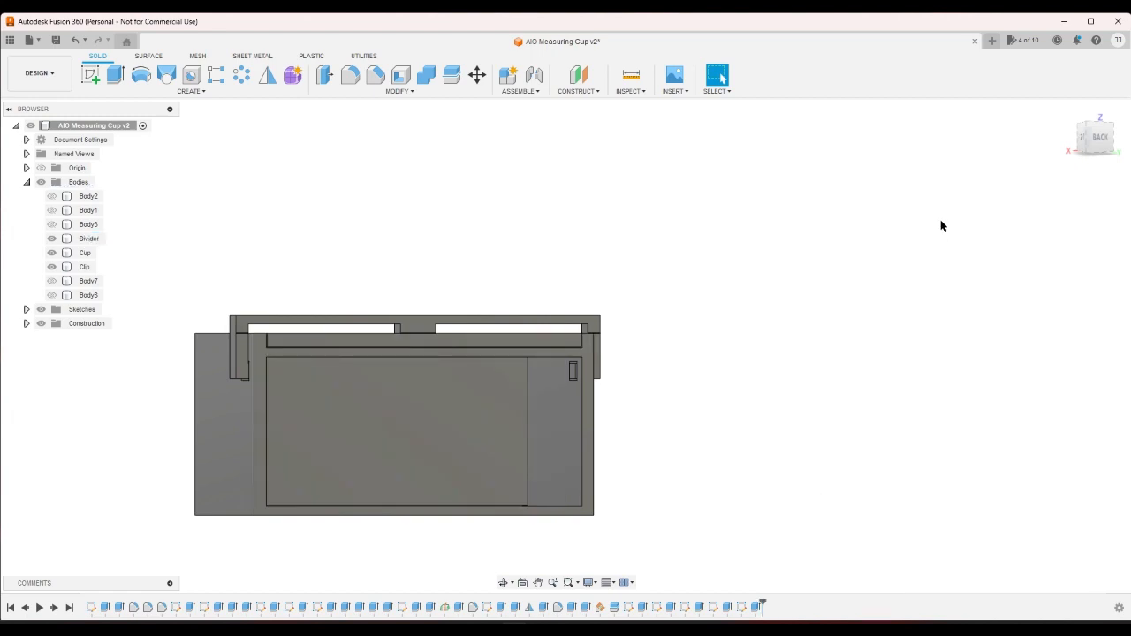
left_click(1069, 112)
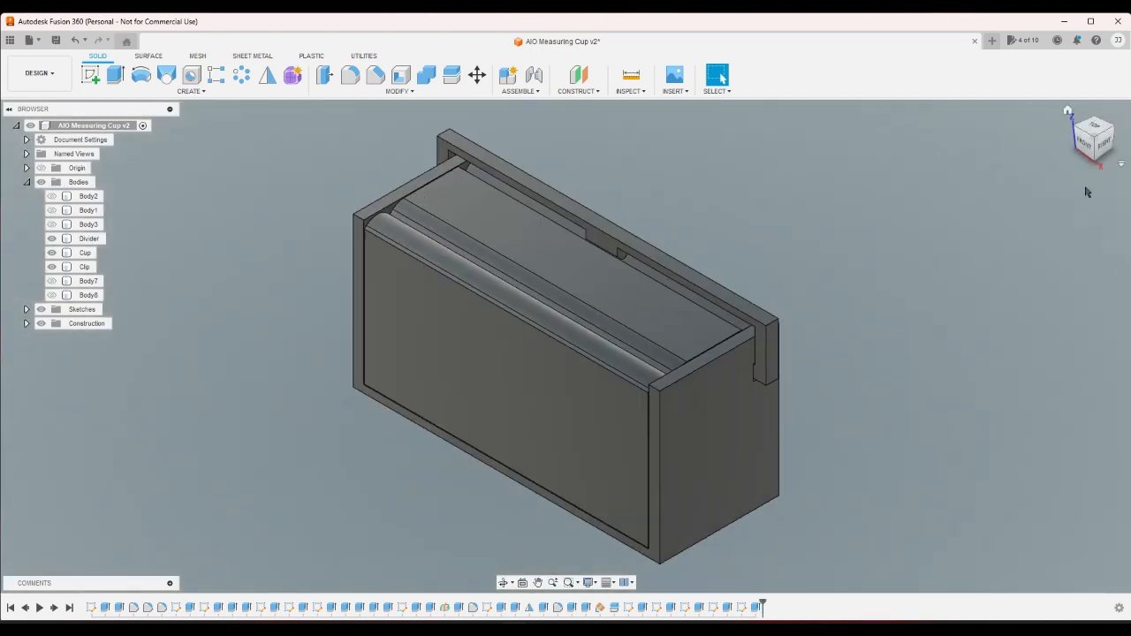
Start a sketch on the back face of the Divider's vertical wall and hide the Cup and Clip so only the Divider shows.
middle_click_drag(1017, 210, 803, 401, "shift")
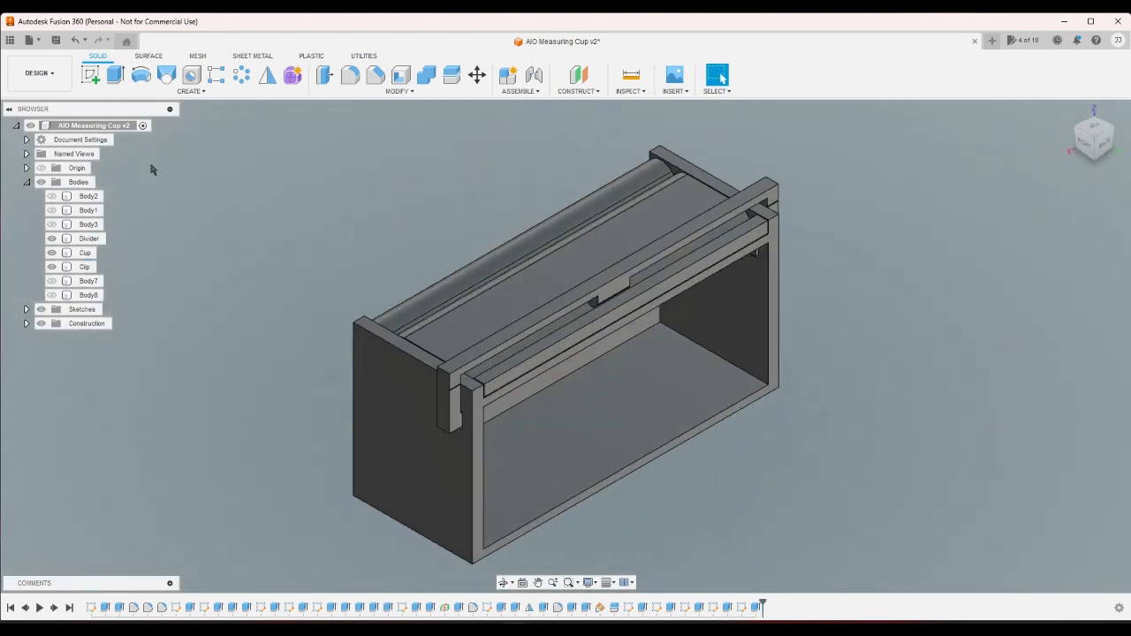
left_click(91, 74)
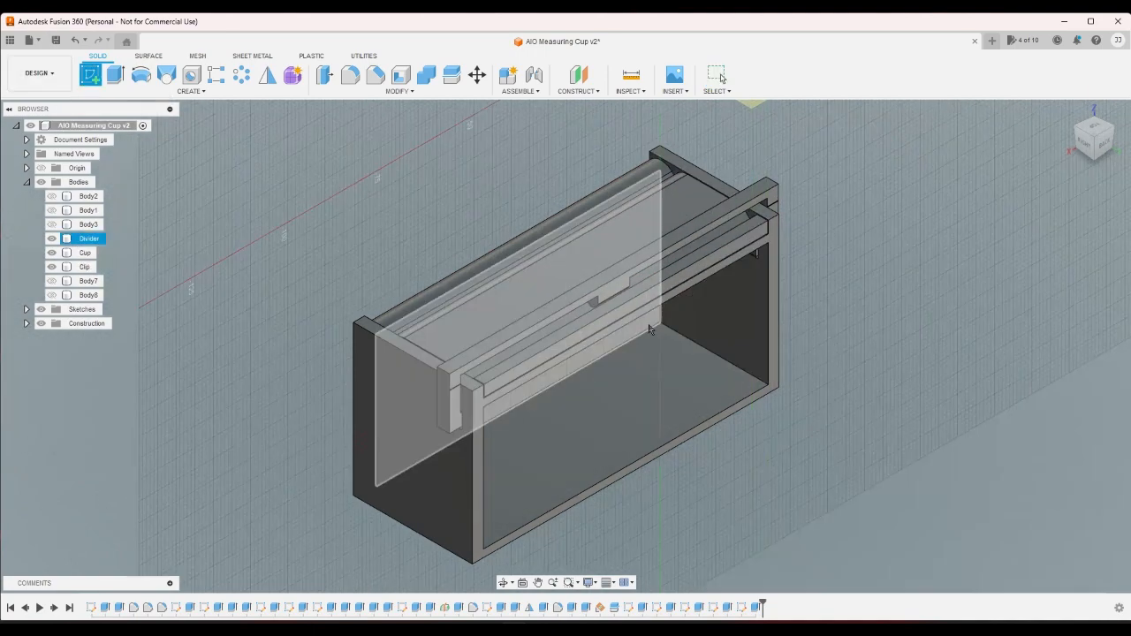
left_click(649, 329)
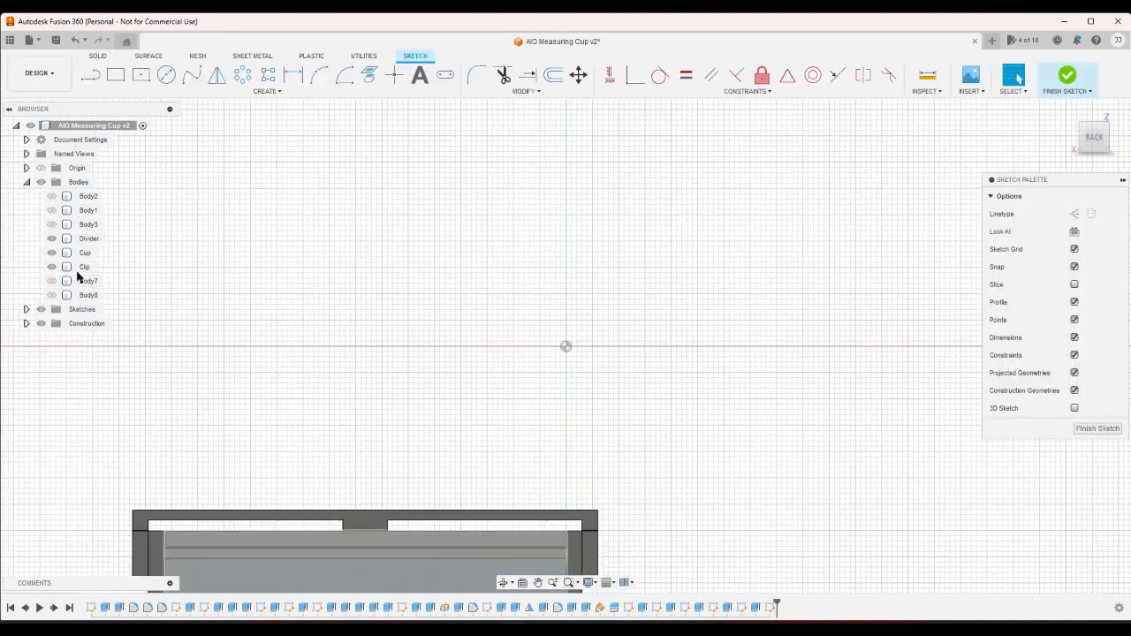
left_click(52, 253)
left_click(51, 239)
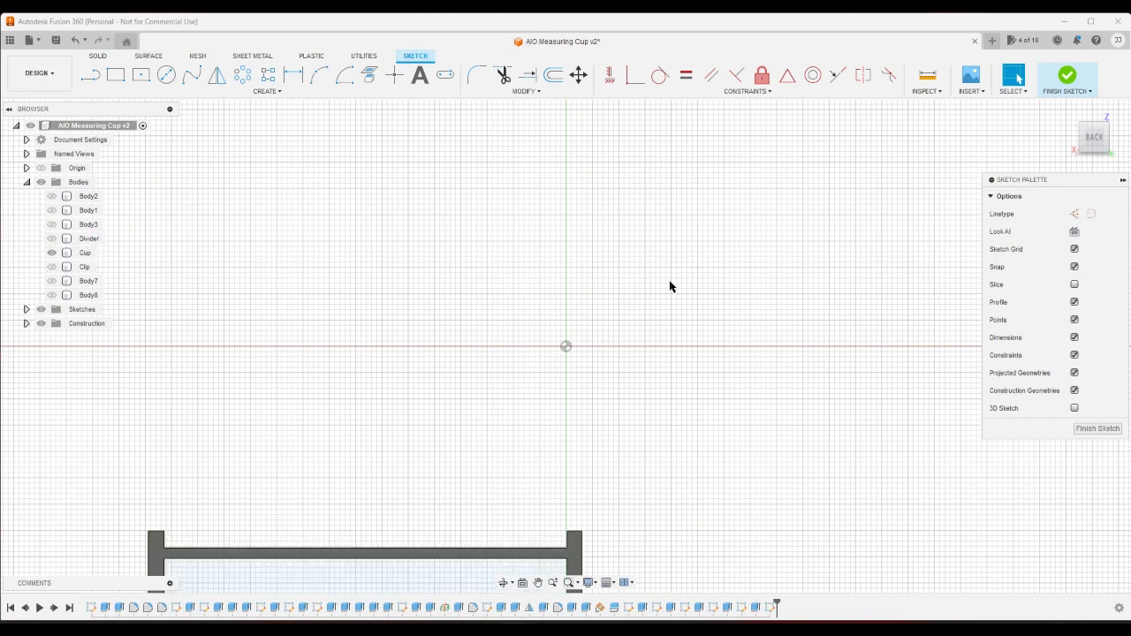
scroll(654, 274, "down", 5)
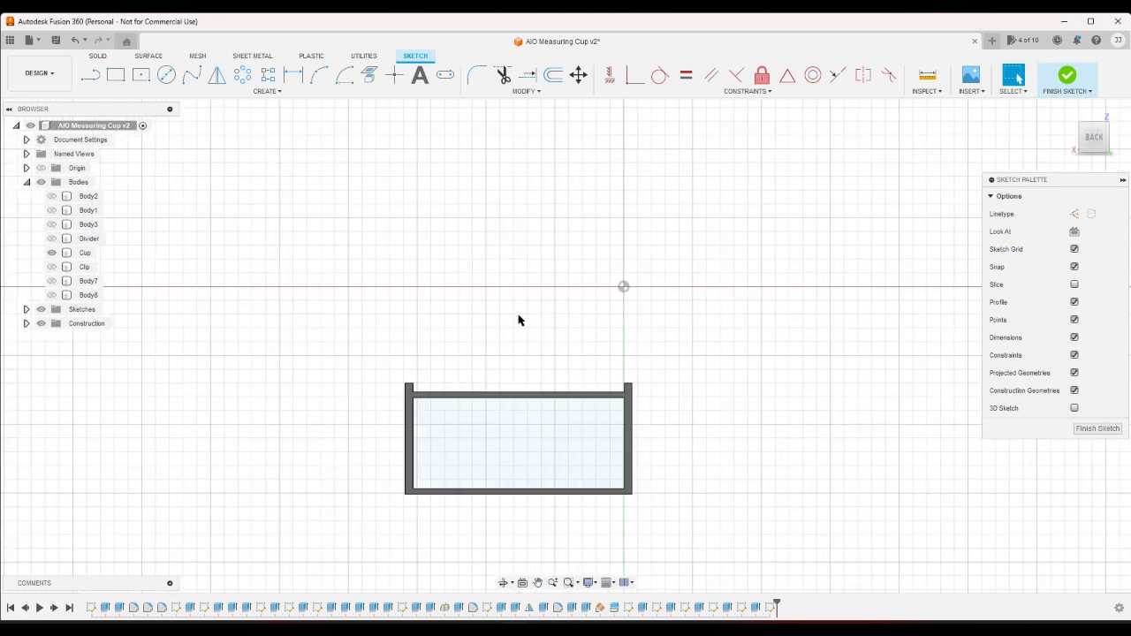
left_click(52, 252)
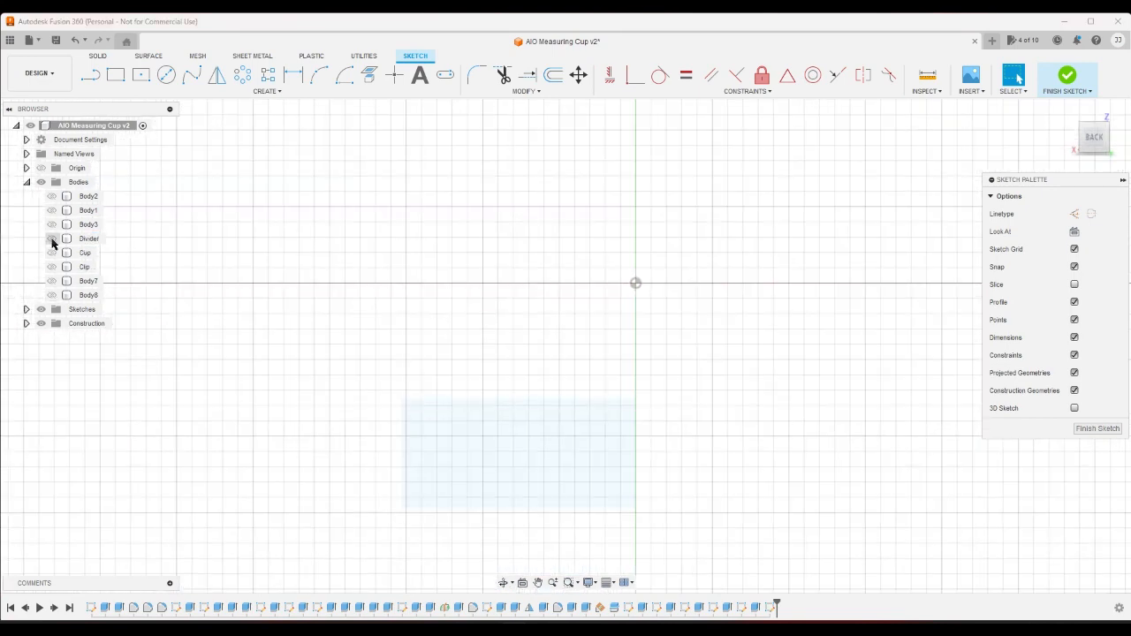
left_click(51, 238)
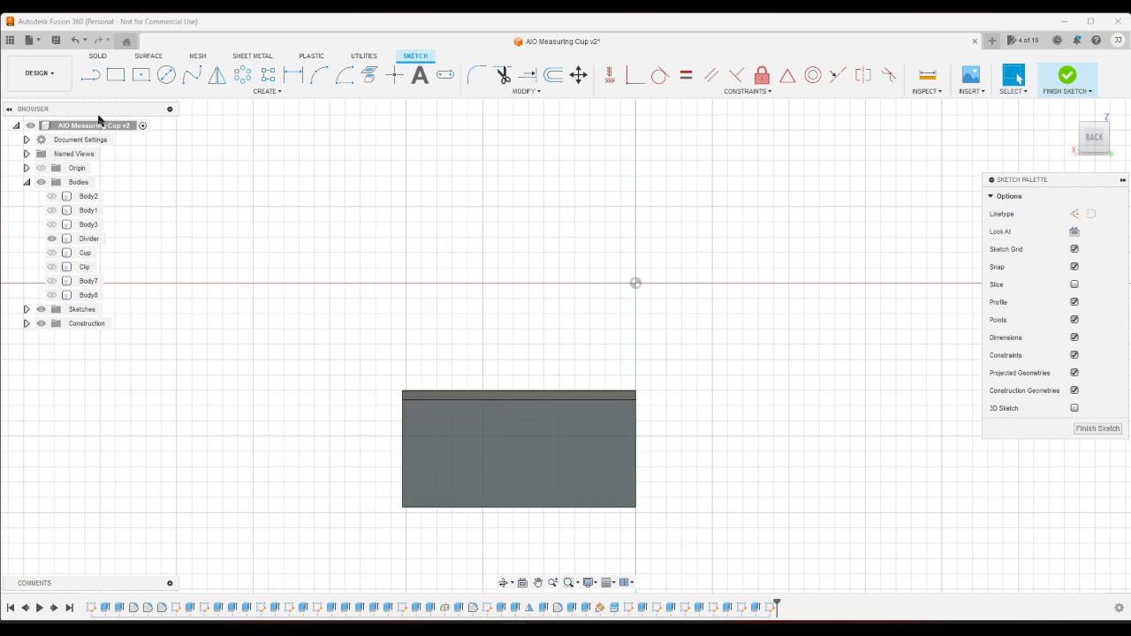
Sketch a small rectangle from the wall's lower right corner, as seen from behind, and set its width to 3 mm.
left_click(116, 75)
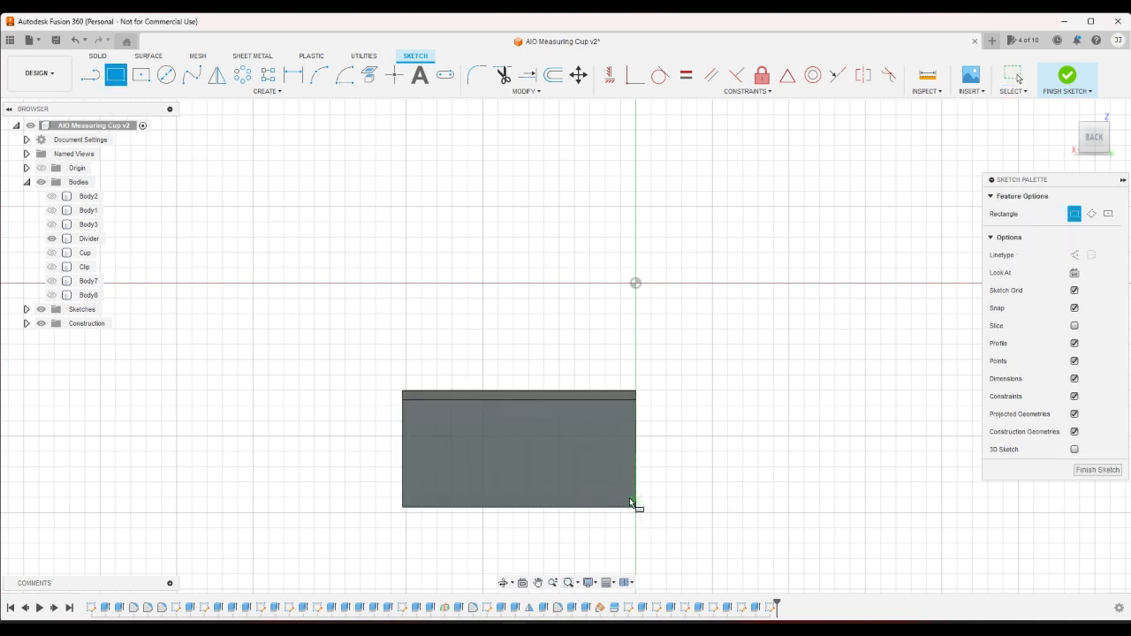
left_click(634, 505)
left_click(607, 484)
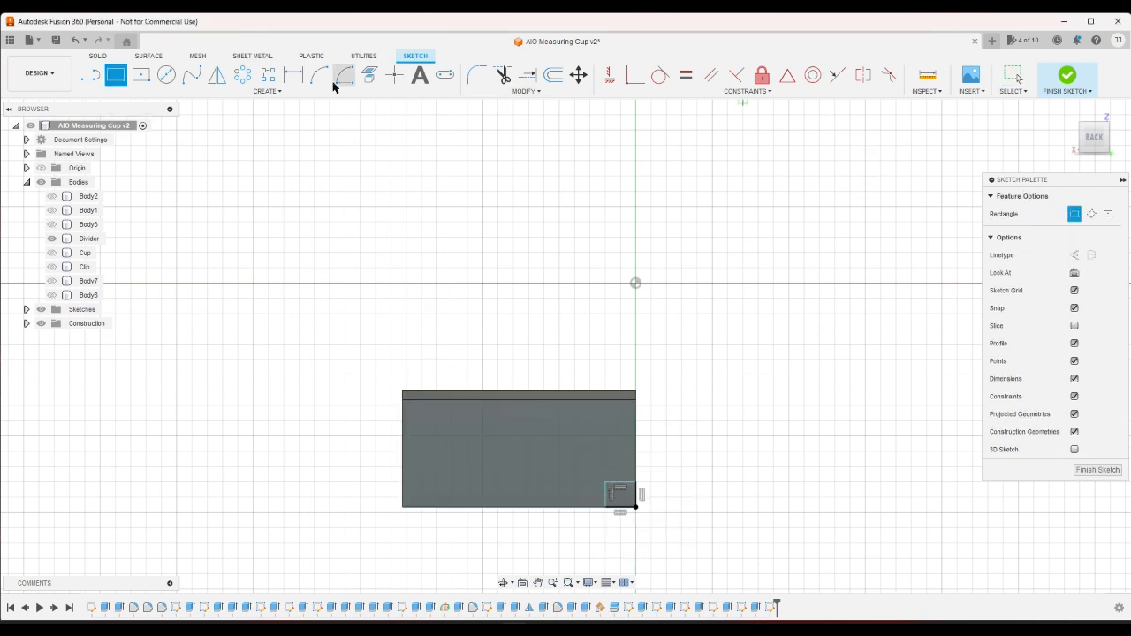
left_click(298, 77)
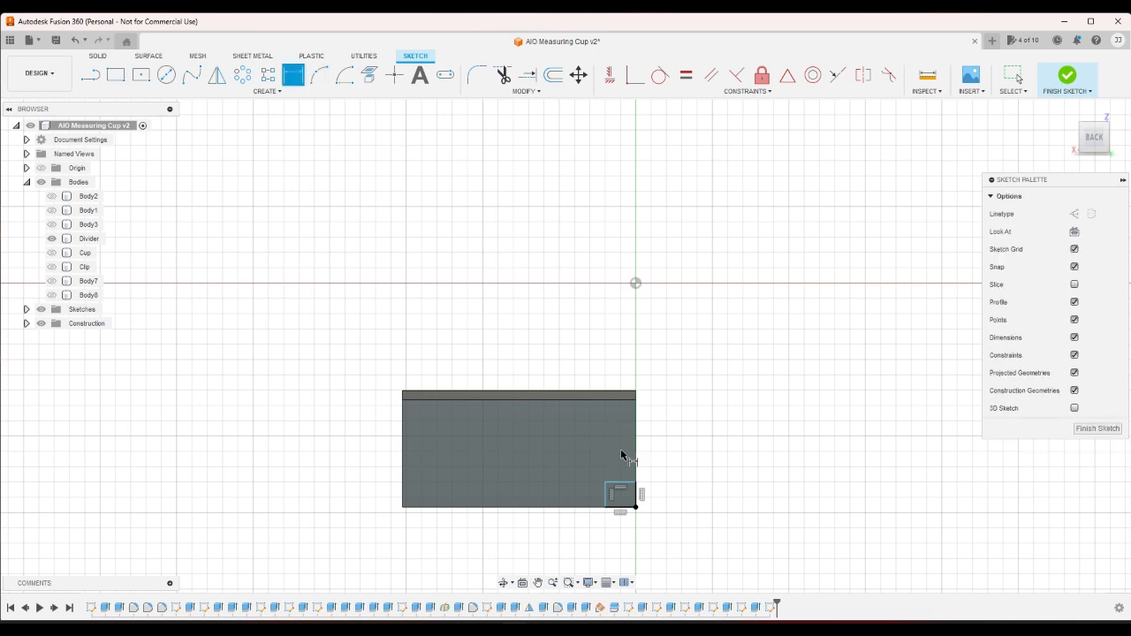
left_click(619, 484)
left_click(621, 472)
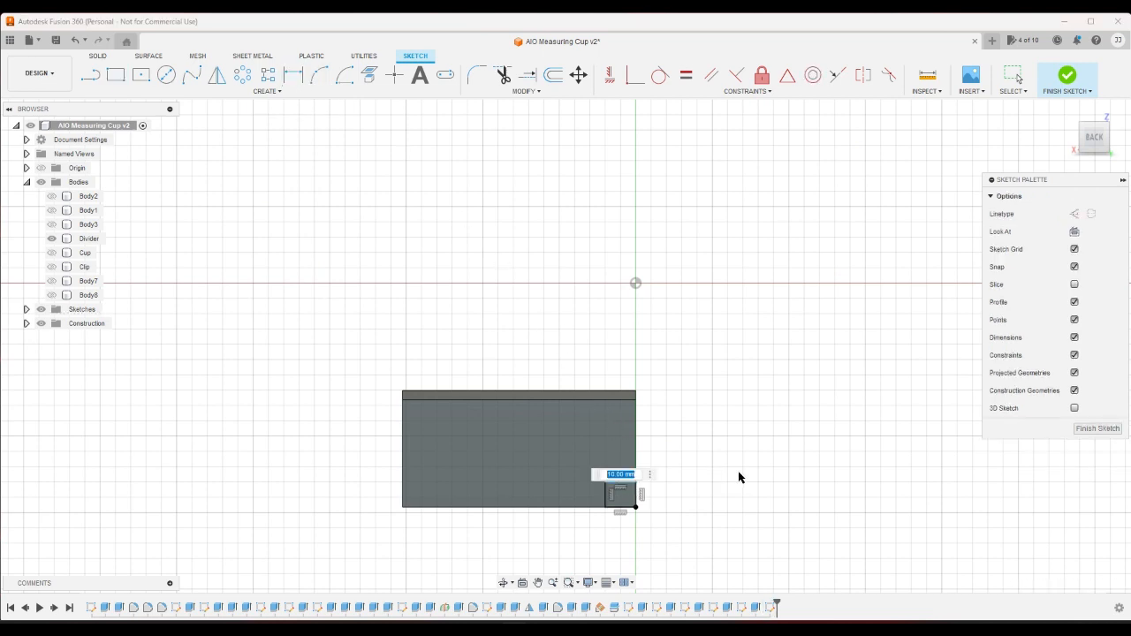
type("3")
key("Return")
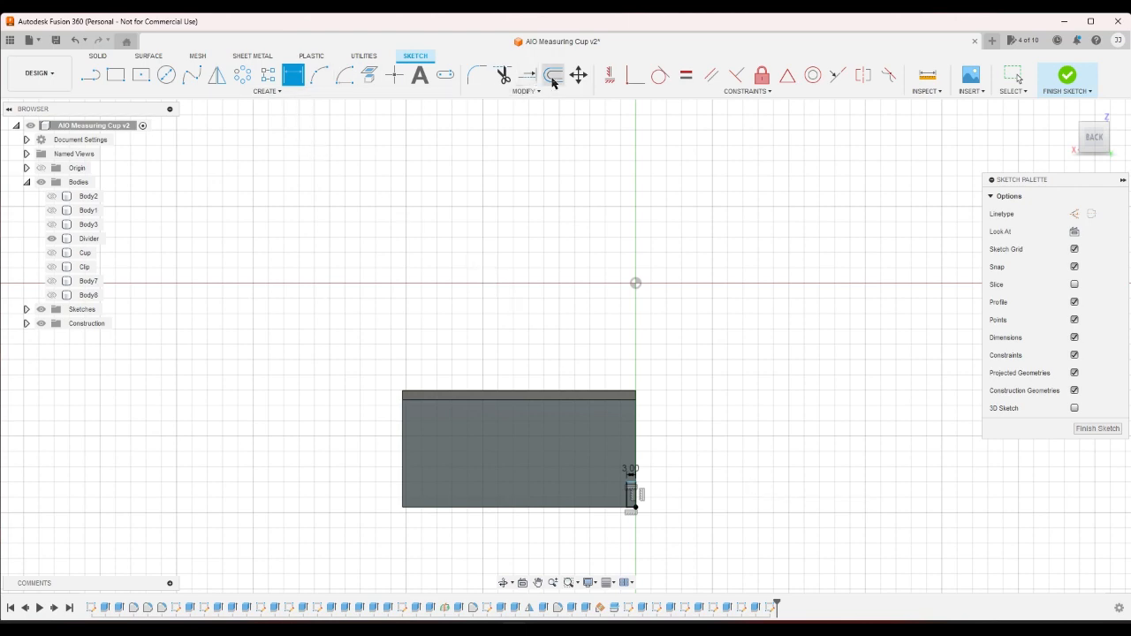
Make the corner rectangle's side and upper edge equal so it becomes a square, and finish the sketch.
left_click(686, 75)
scroll(669, 516, "up", 5)
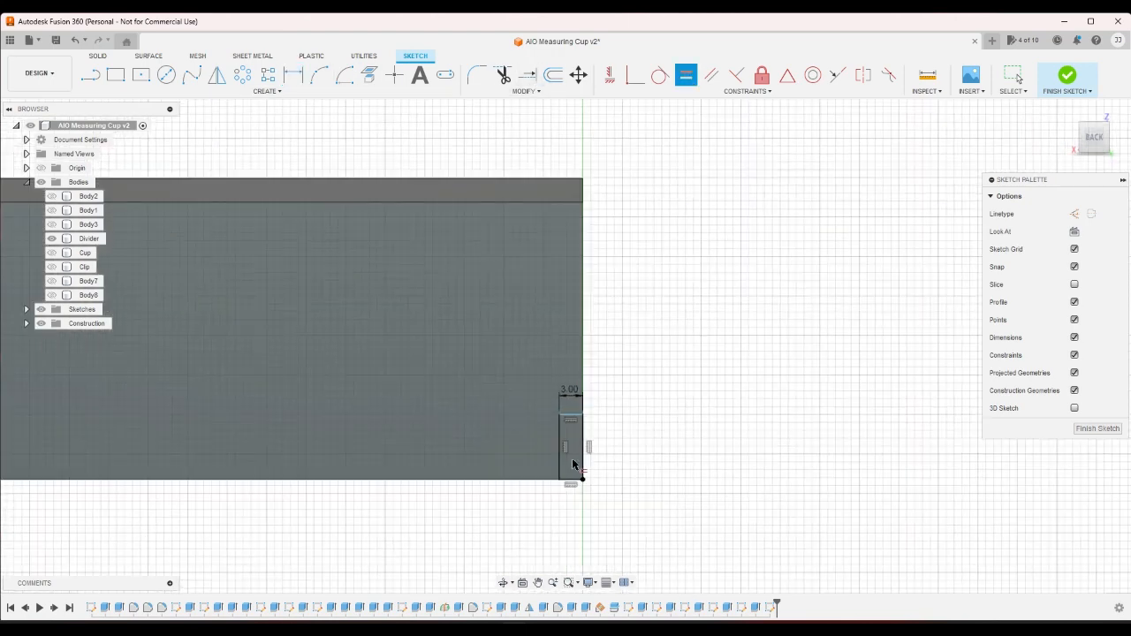
left_click(562, 450)
left_click(571, 416)
left_click(1066, 76)
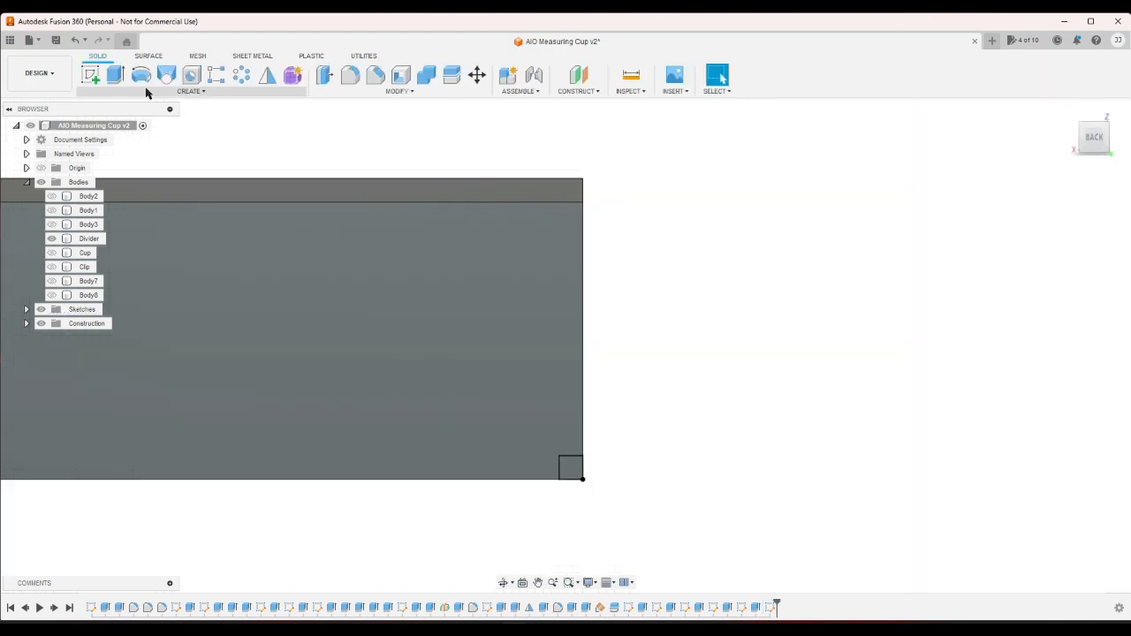
Extrude the corner square to the back face of the Divider's upper ledge, joining it to the Divider as a foot.
left_click(115, 75)
left_click(570, 468)
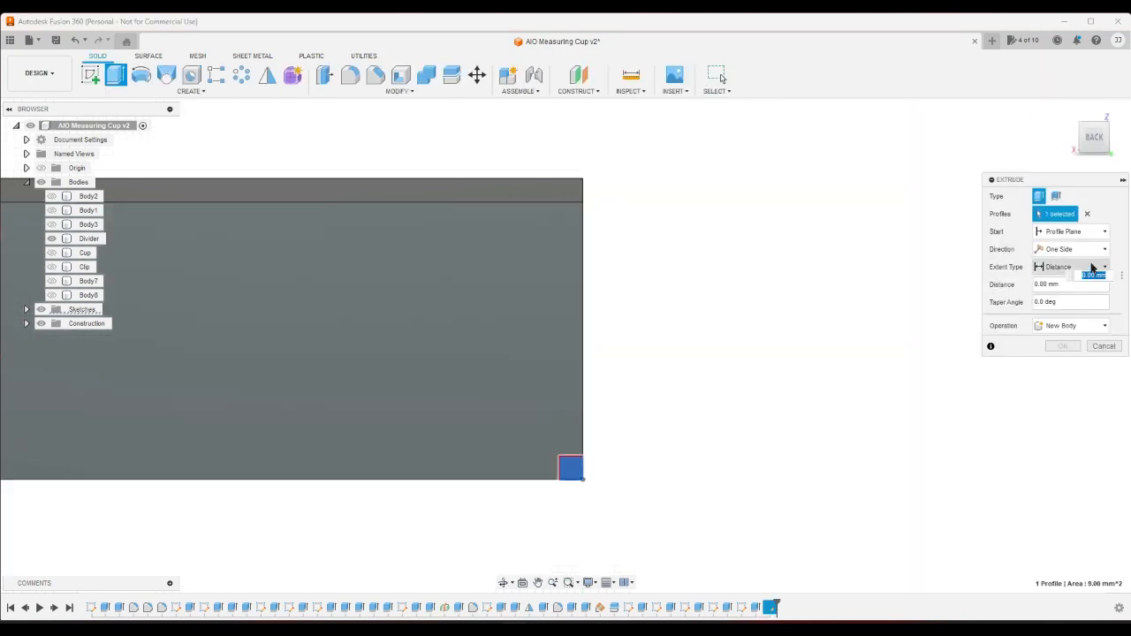
left_click(1092, 268)
left_click(1057, 297)
left_click(571, 193)
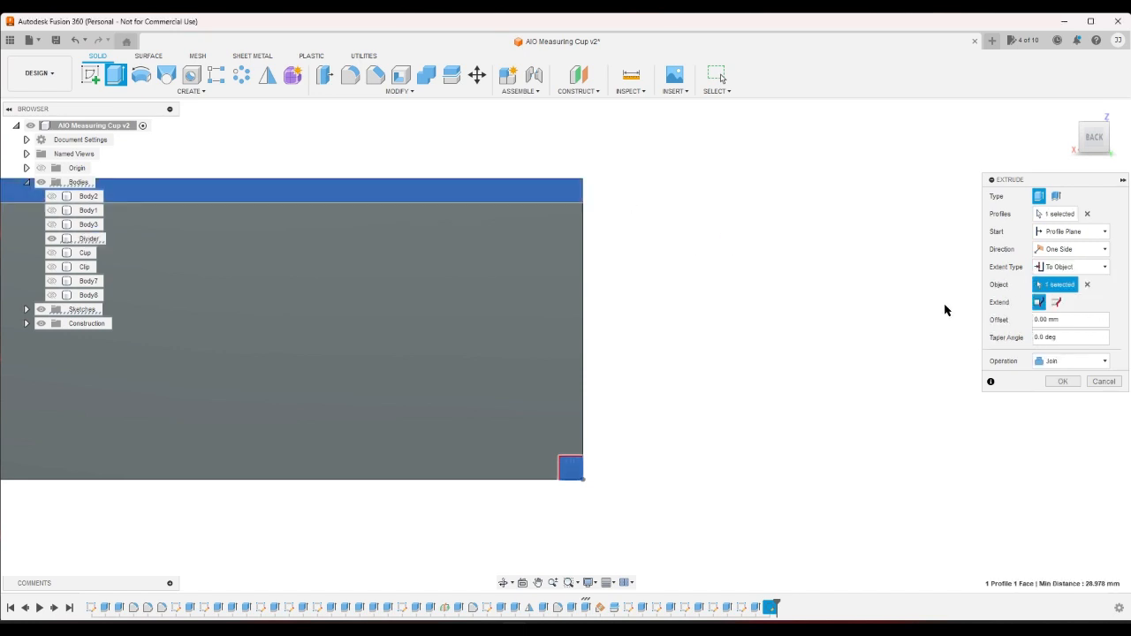
left_click(1063, 381)
left_click_drag(1068, 119, 975, 200)
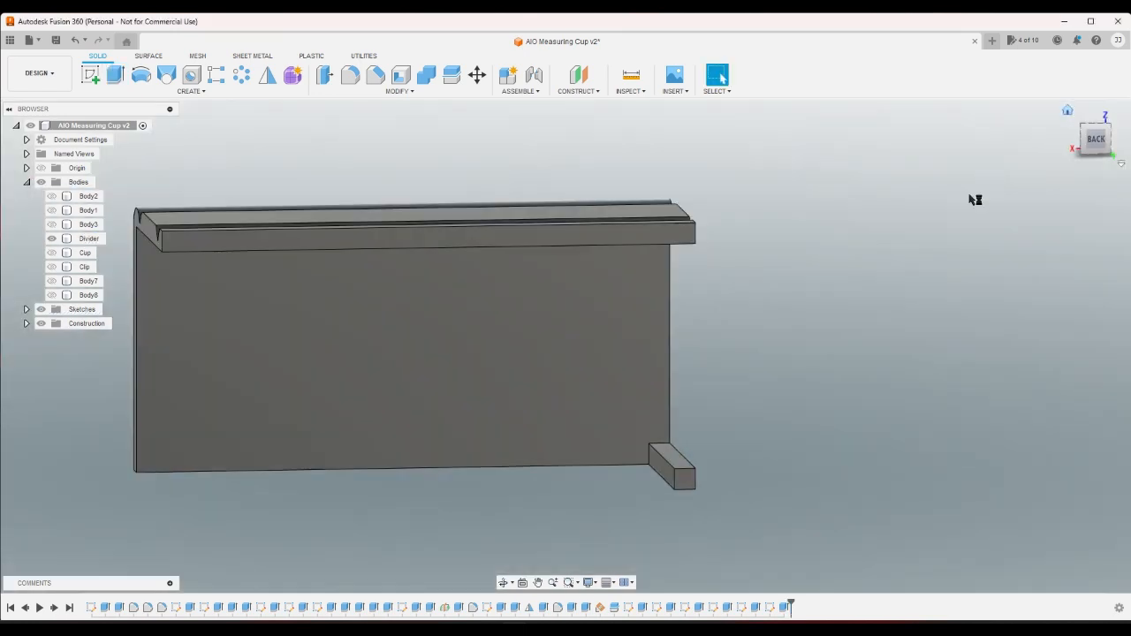
left_click(1113, 131)
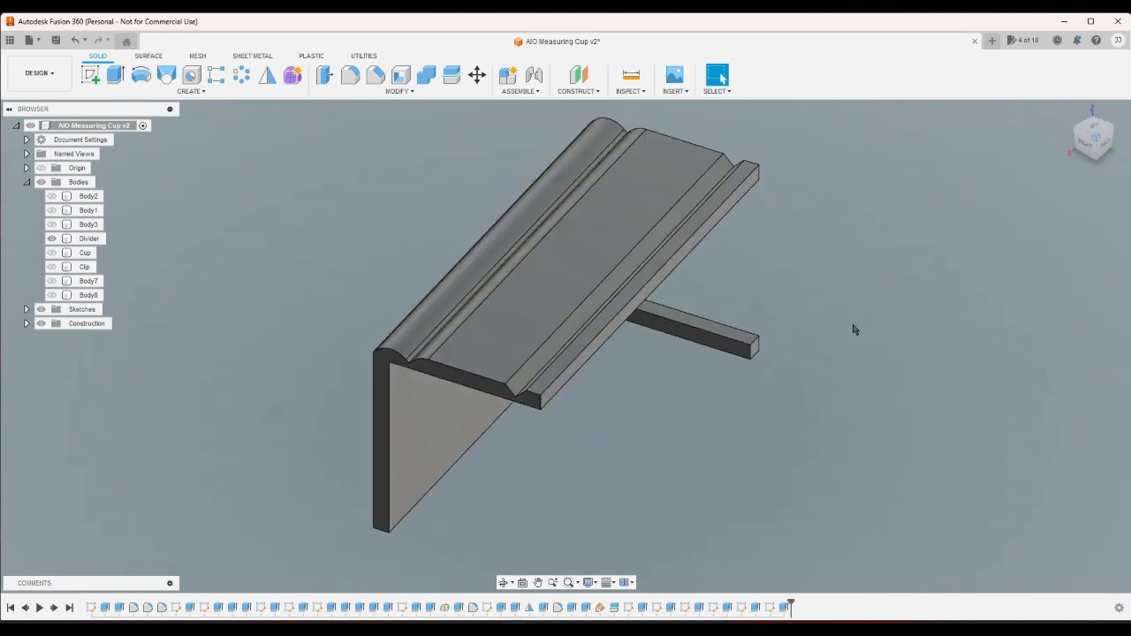
Show Body8 and try sliding the Divider -11 mm along Y into it.
left_click(54, 296)
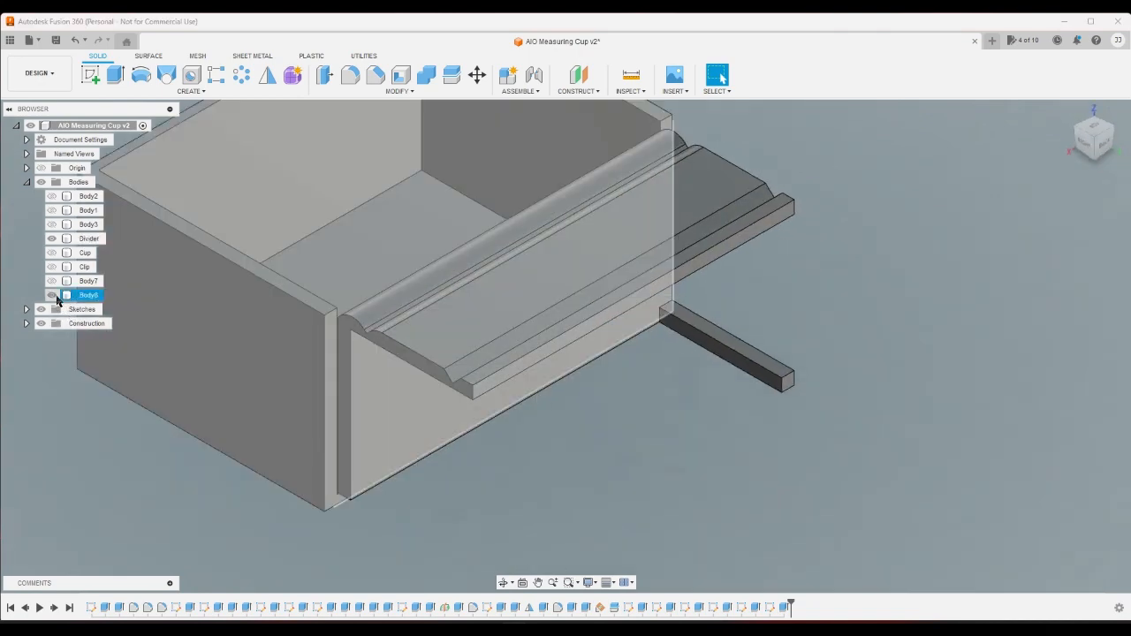
left_click(426, 387)
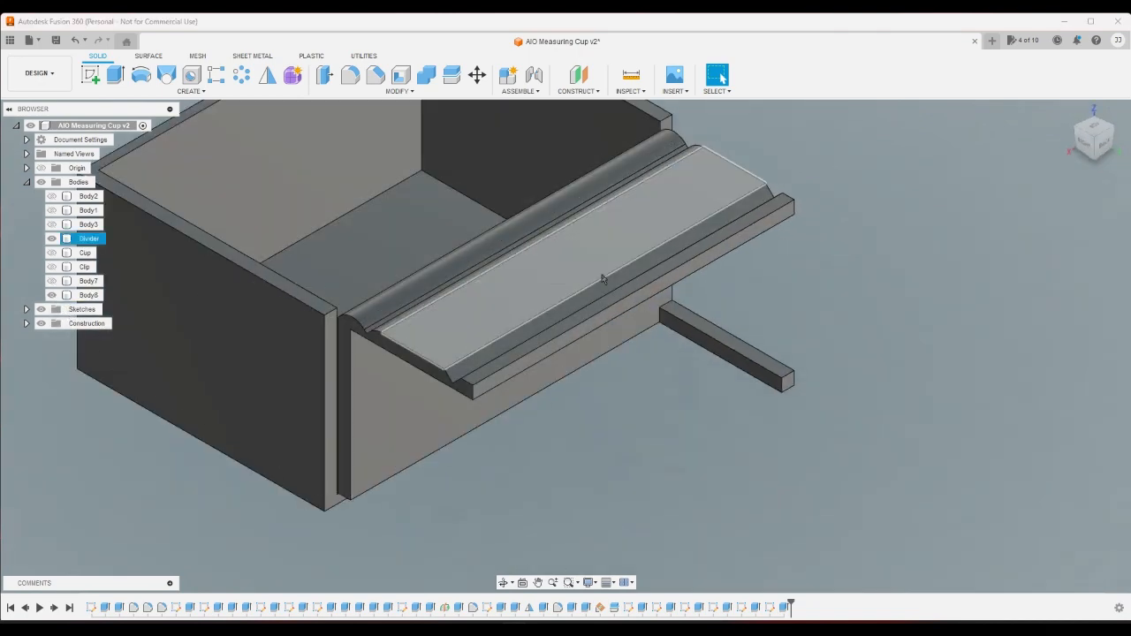
left_click(139, 272)
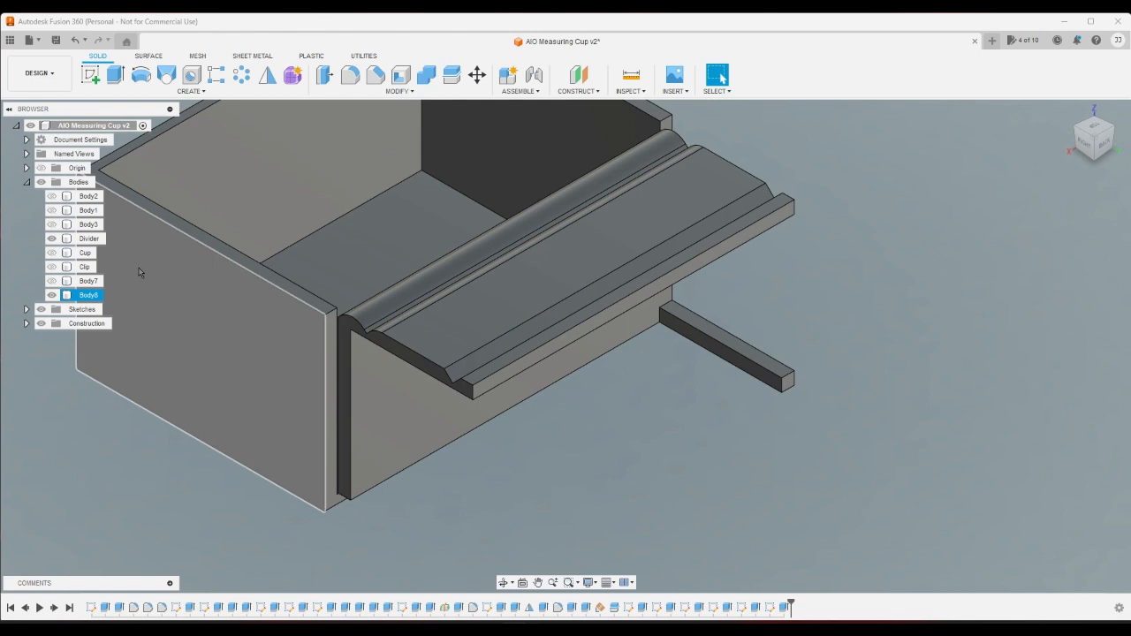
left_click(477, 78)
left_click(605, 249)
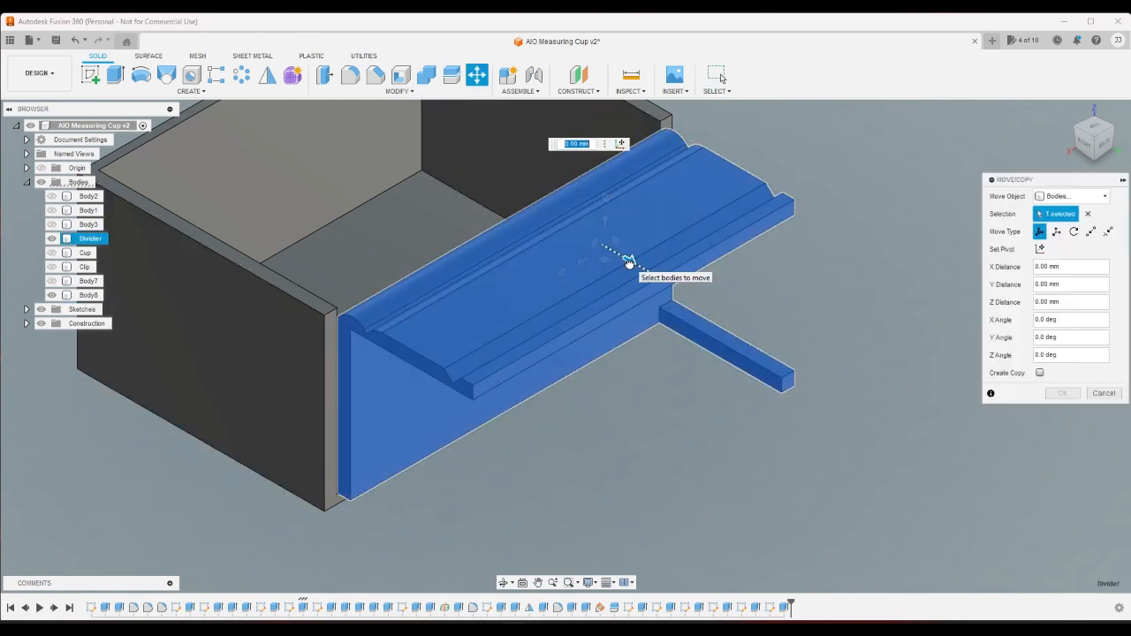
left_click_drag(629, 262, 584, 233)
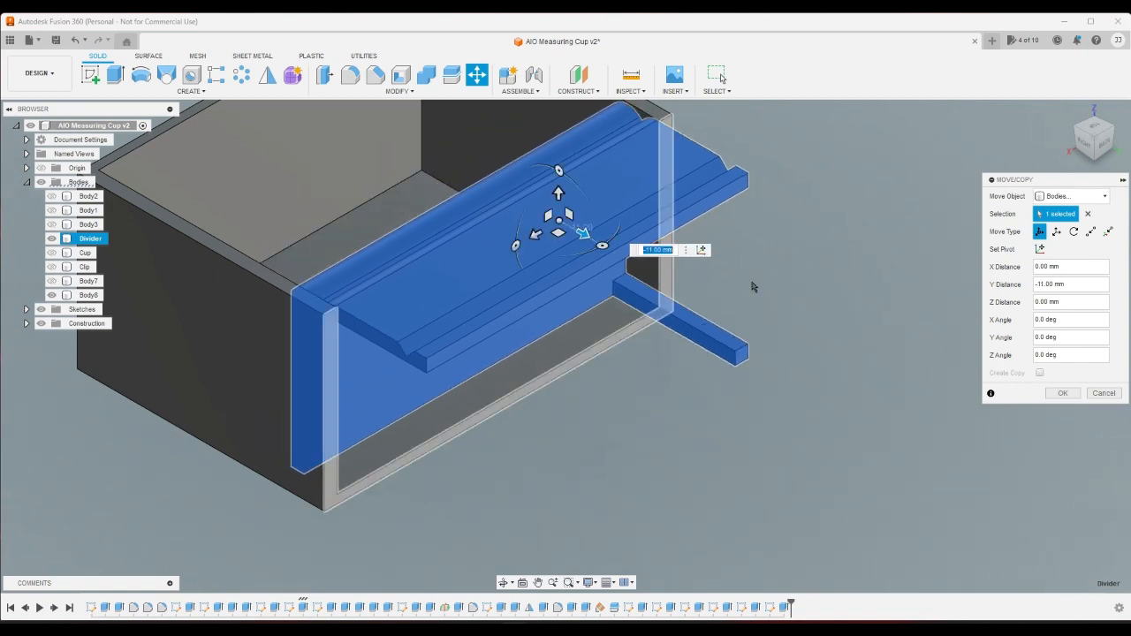
key("Return")
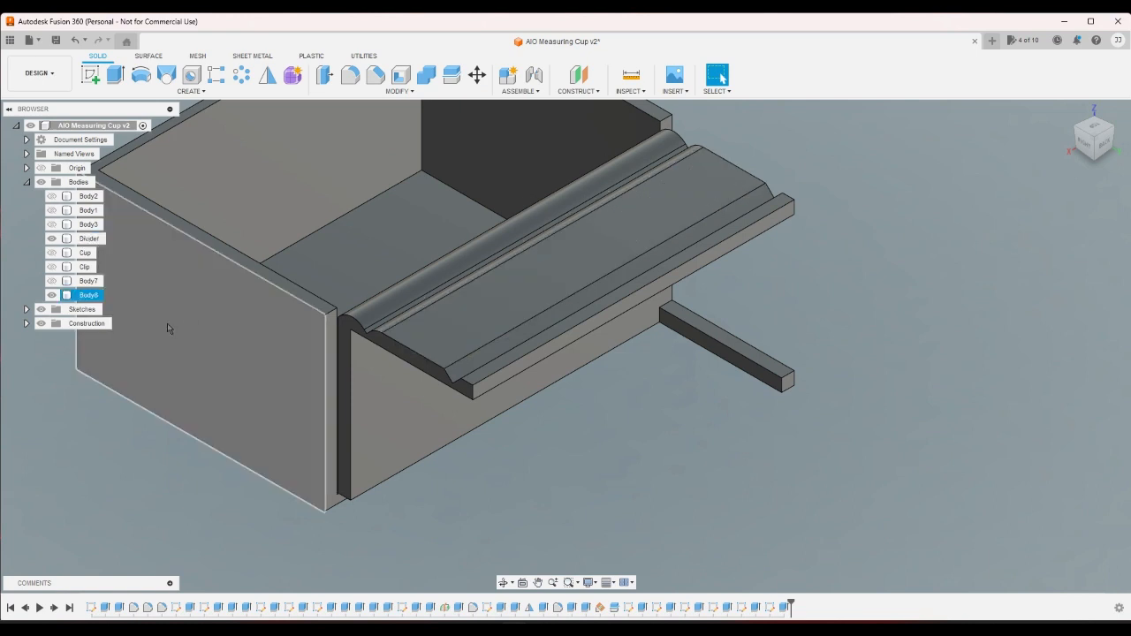
Hide Body8 and show the Cup around the Divider.
left_click(53, 295)
left_click(52, 254)
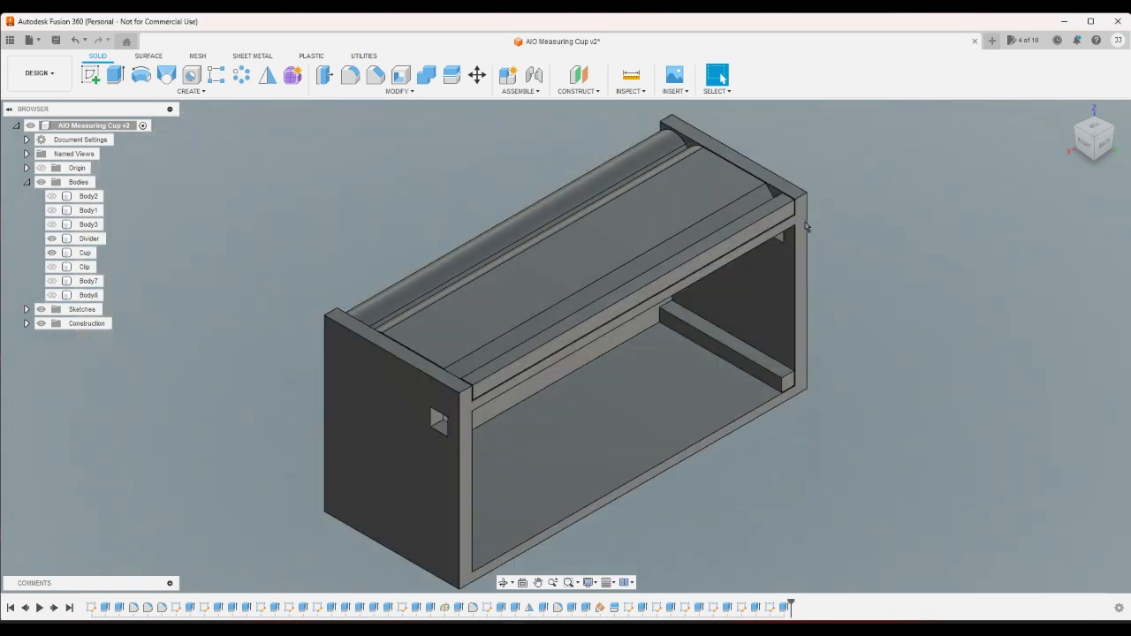
left_click(685, 232)
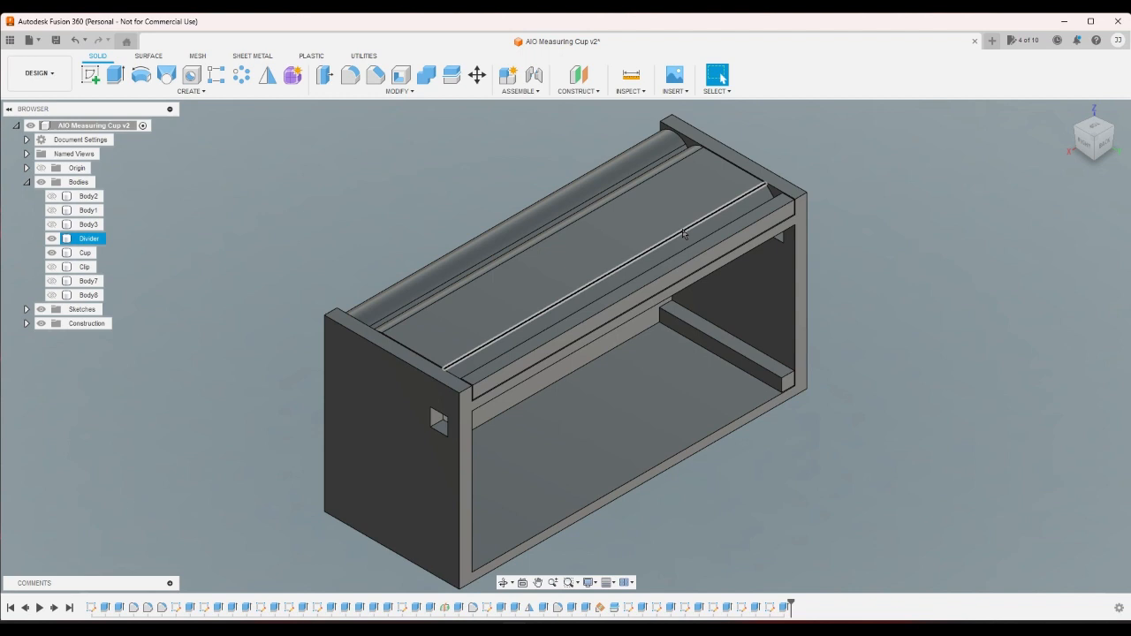
left_click_drag(260, 358, 537, 589)
left_click(715, 538)
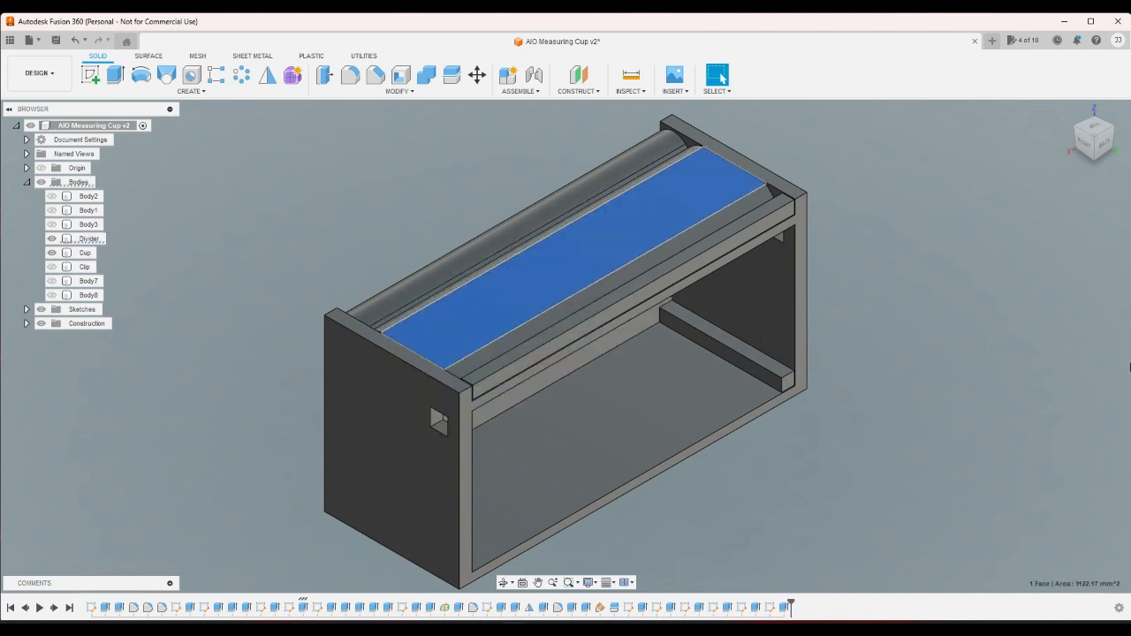
left_click(85, 253)
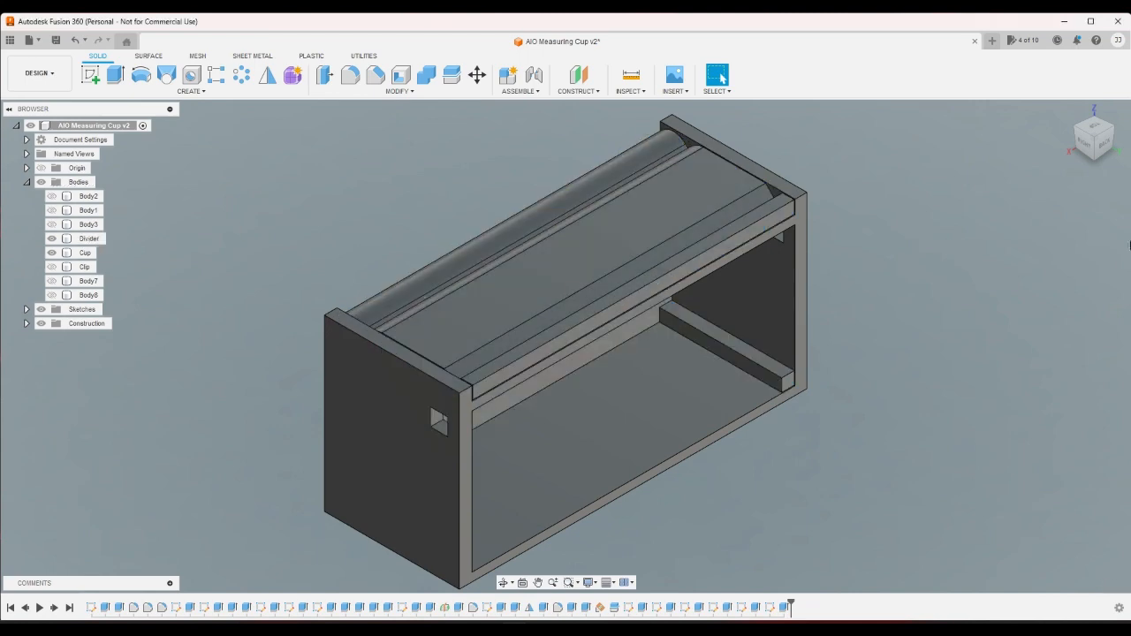
left_click(1023, 245)
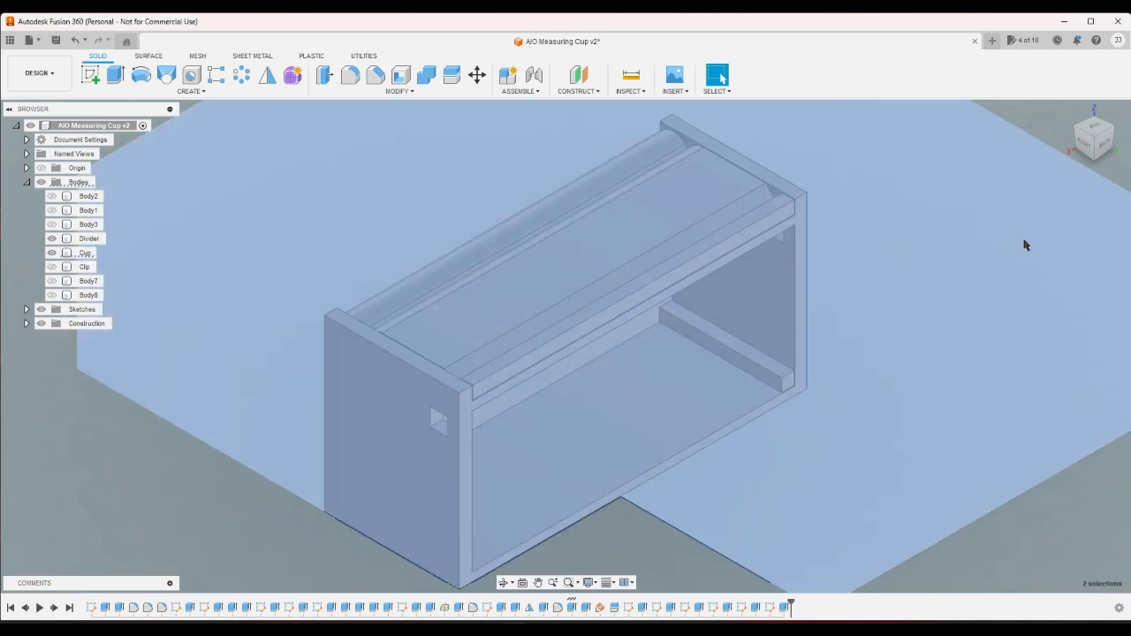
Examine up close how the Divider's ledge and the new foot fit against the Cup's walls and floor.
scroll(826, 220, "up", 5)
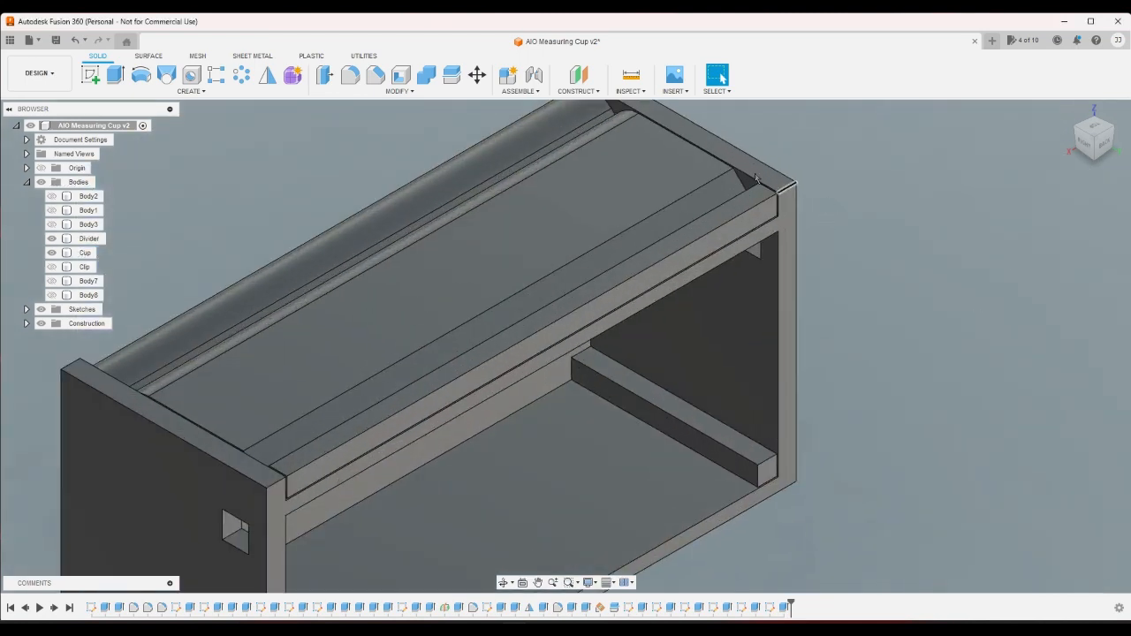
left_click(492, 145)
left_click(952, 241)
left_click(85, 253)
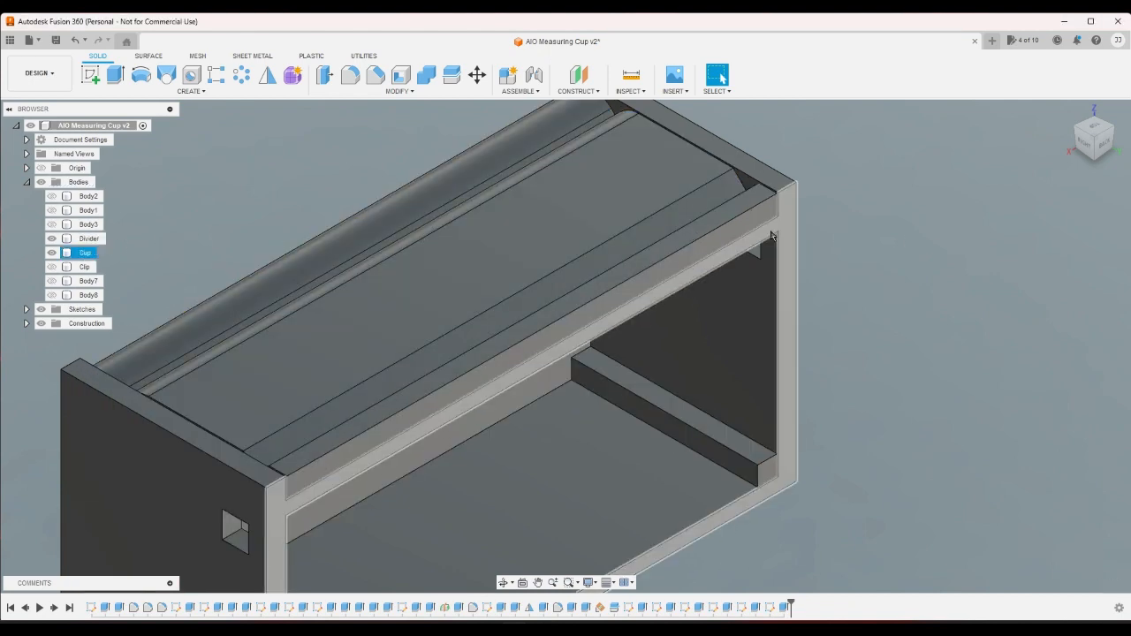
left_click(858, 243)
scroll(788, 220, "up", 4)
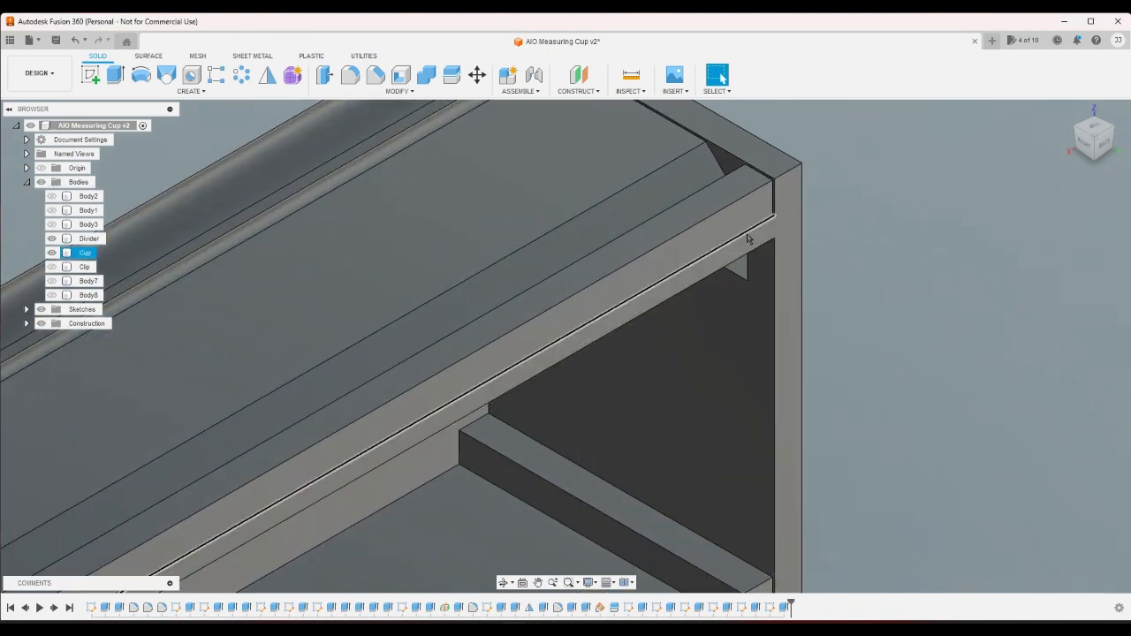
scroll(904, 231, "down", 3)
scroll(903, 232, "down", 2)
scroll(590, 442, "up", 4)
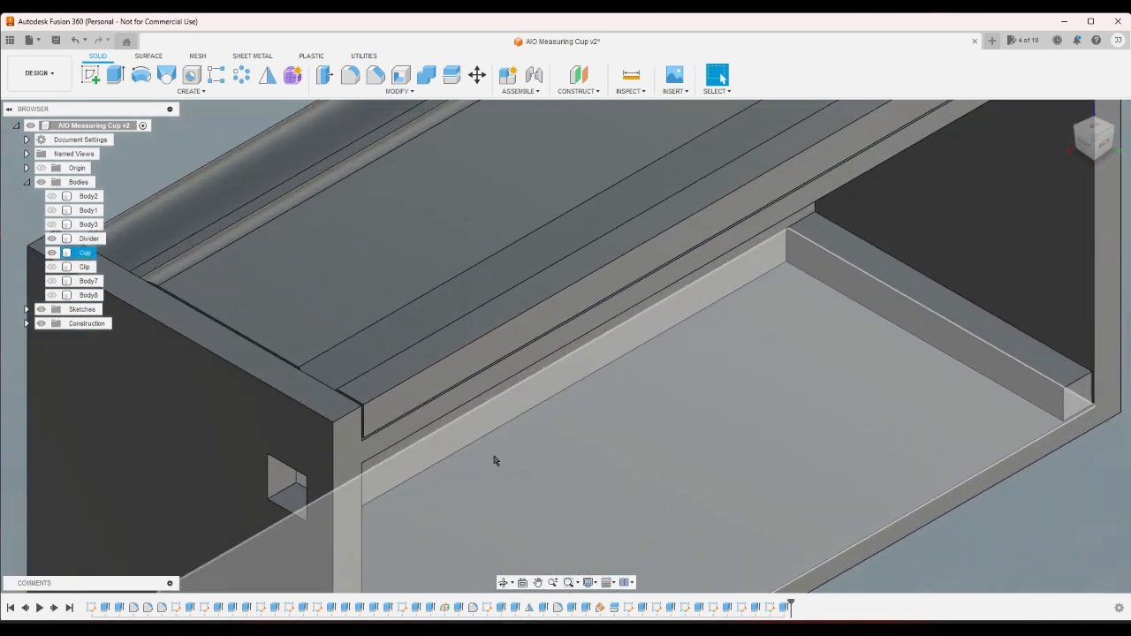
scroll(581, 416, "down", 6)
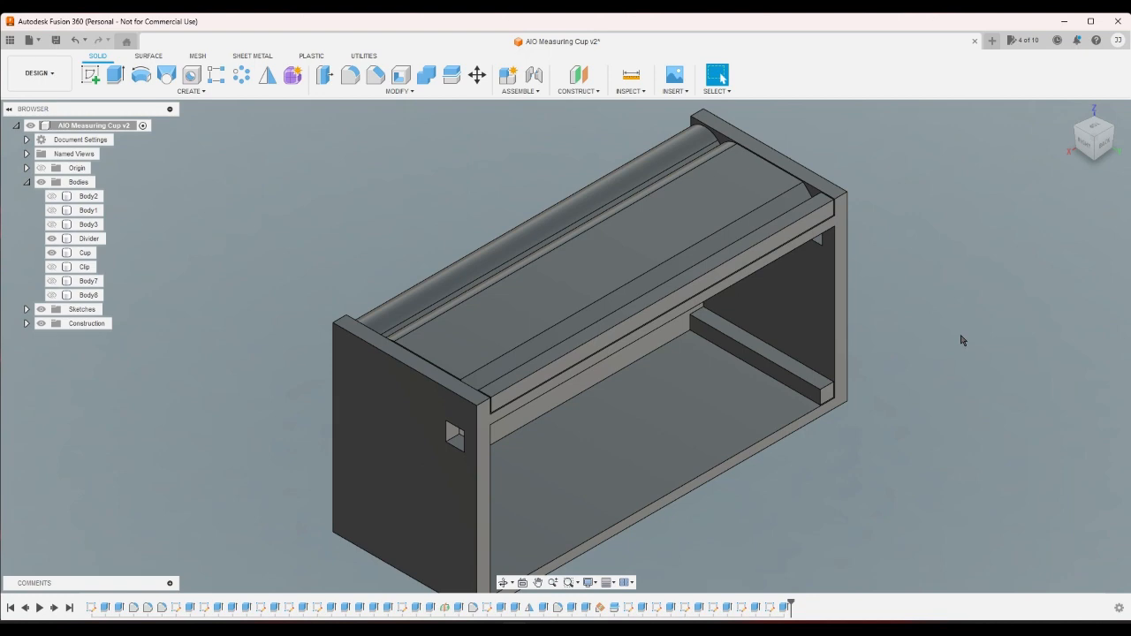
Inspect the assembled Cup and Divider from the front and rear corner views, including the clip holes and the foot.
left_click_drag(1094, 135, 979, 185)
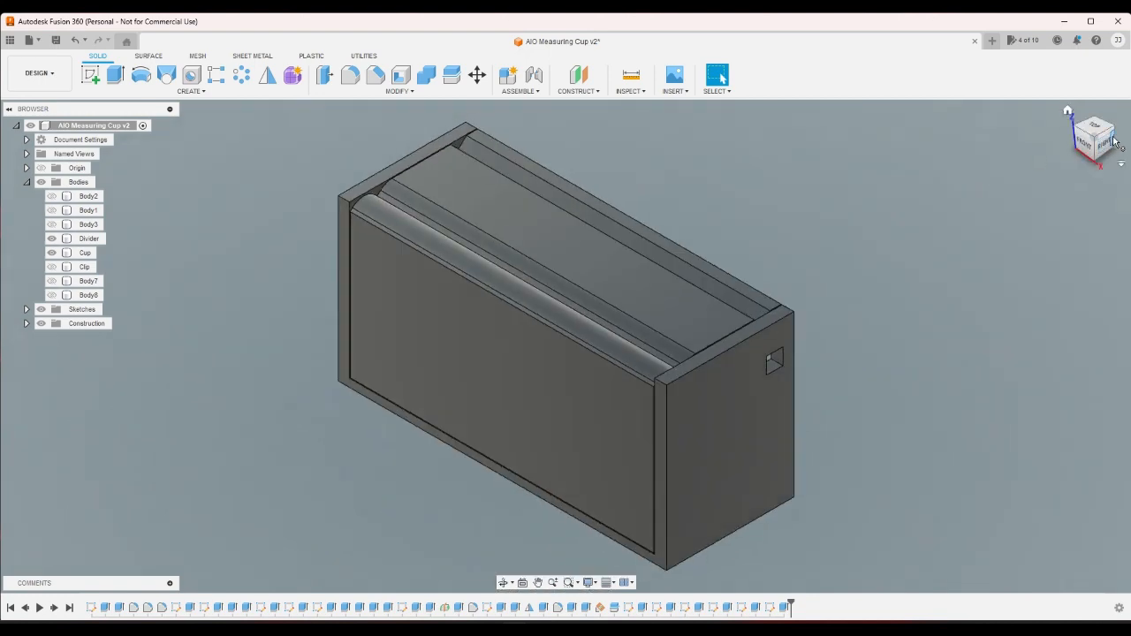
left_click(1112, 127)
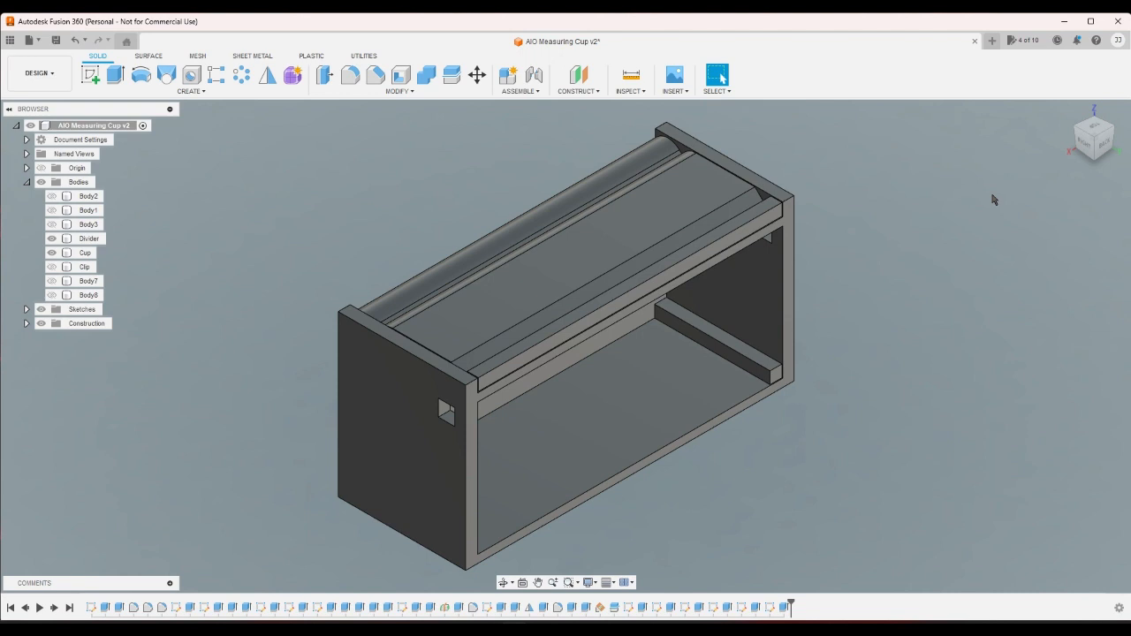
scroll(993, 200, "up", 5)
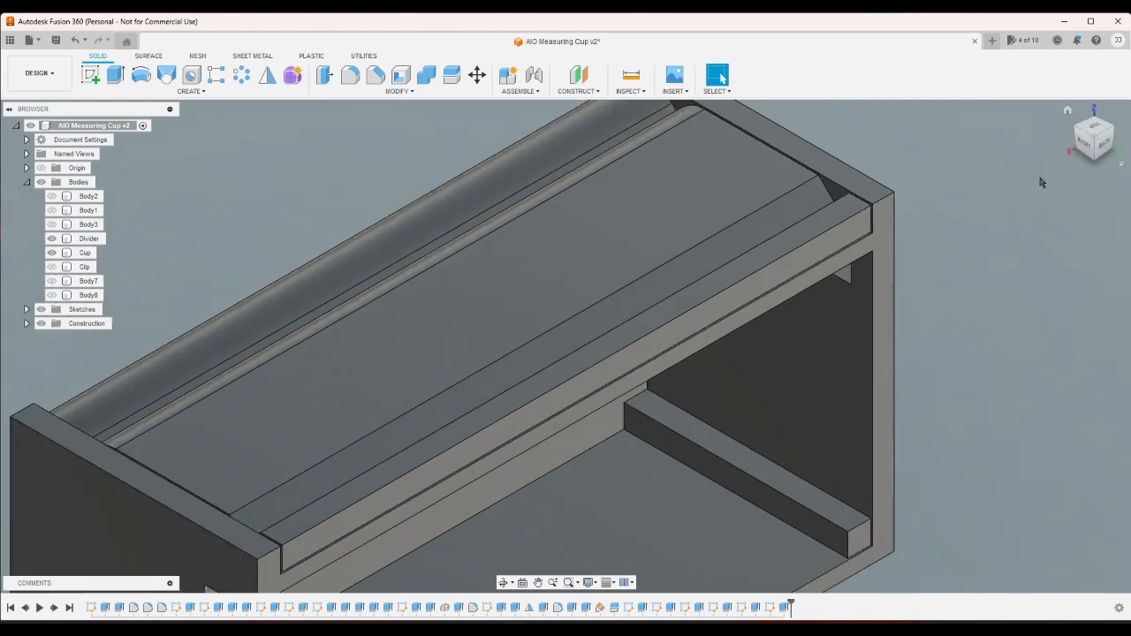
left_click(1094, 150)
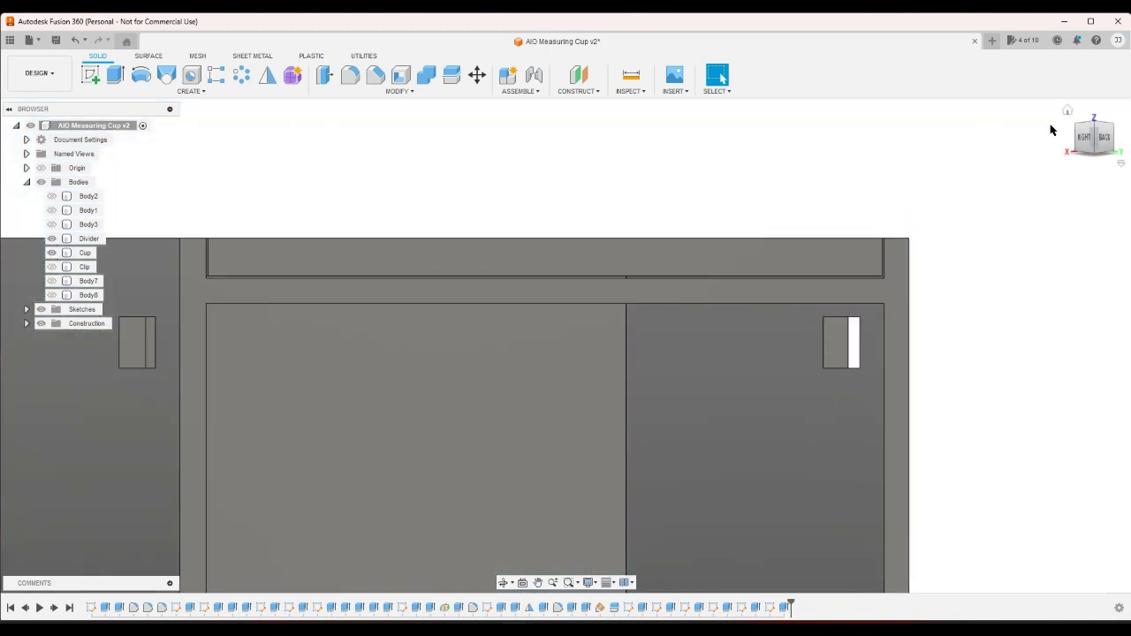
left_click(1068, 110)
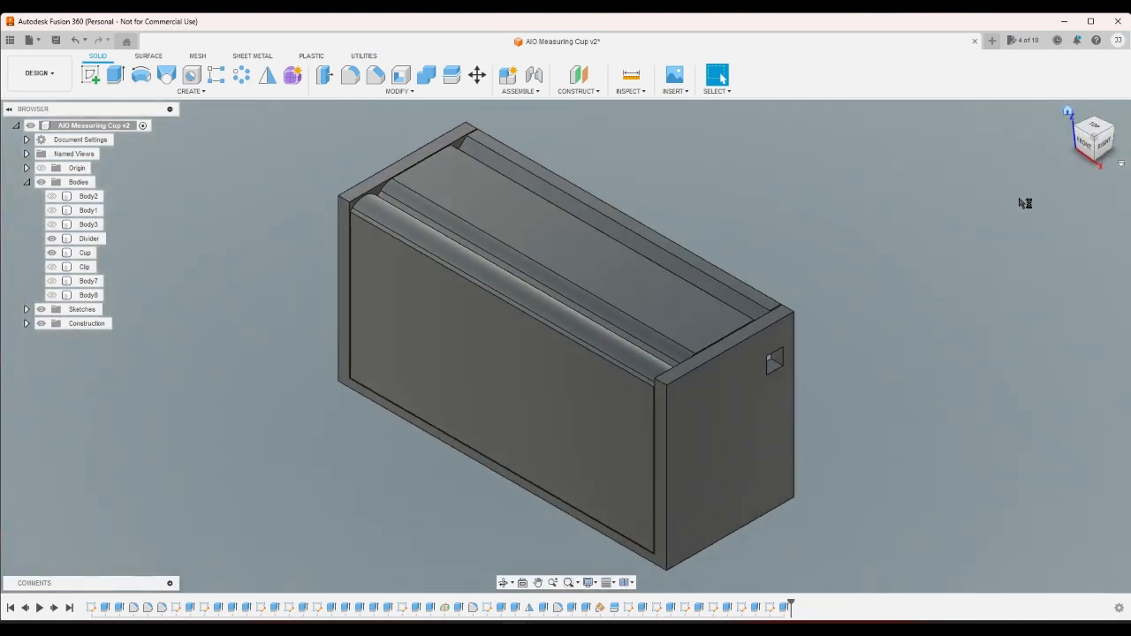
left_click(1115, 128)
scroll(967, 278, "up", 2)
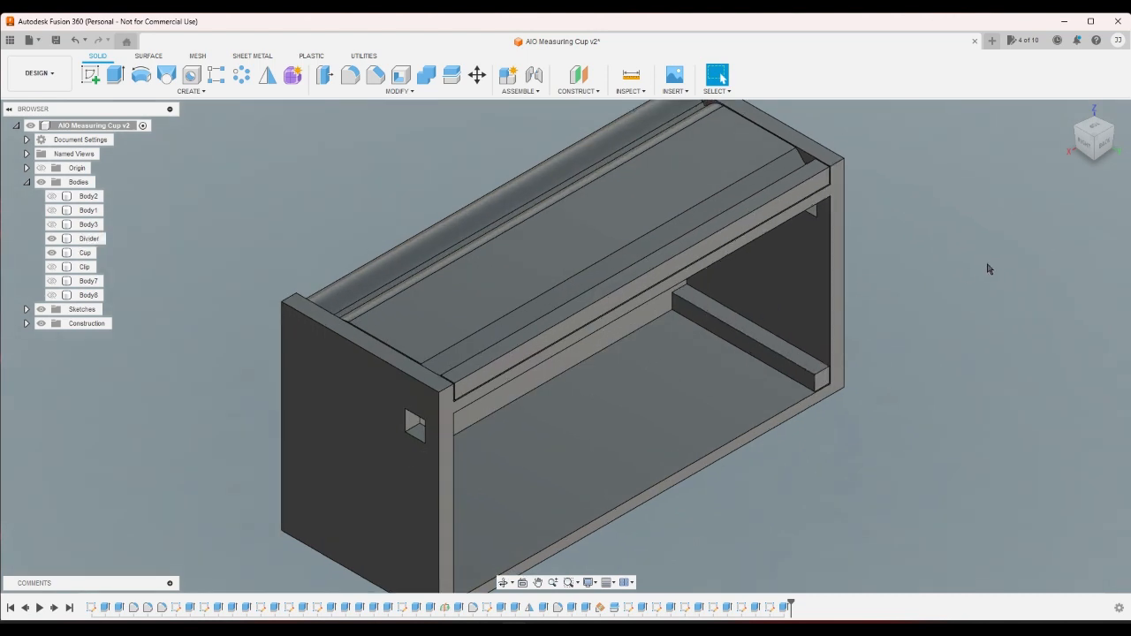
left_click(722, 419)
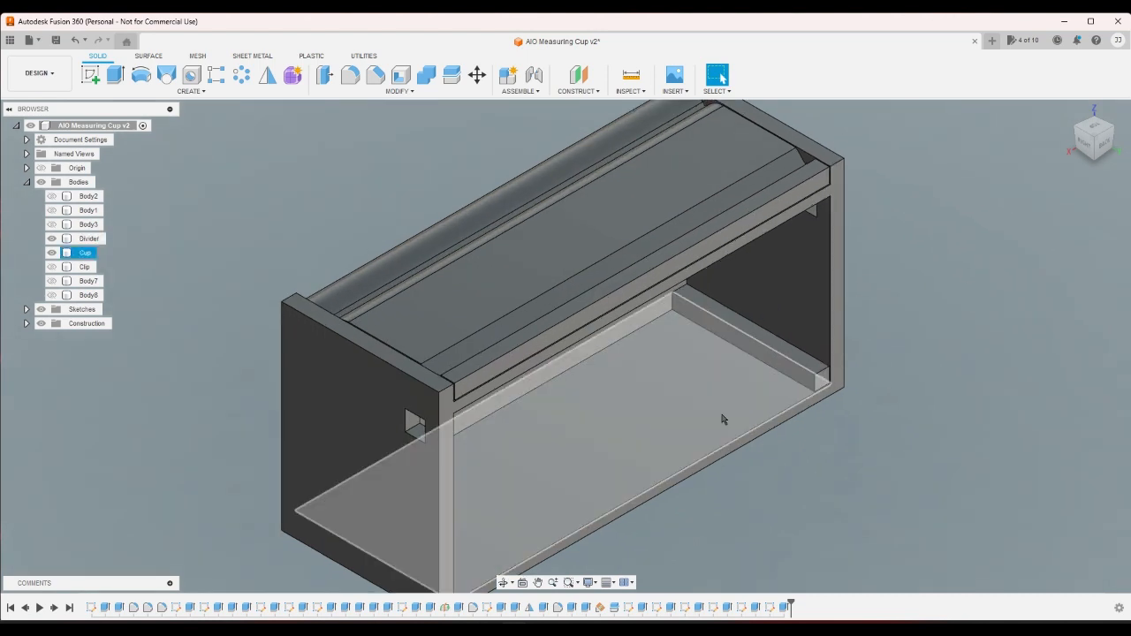
left_click(915, 389)
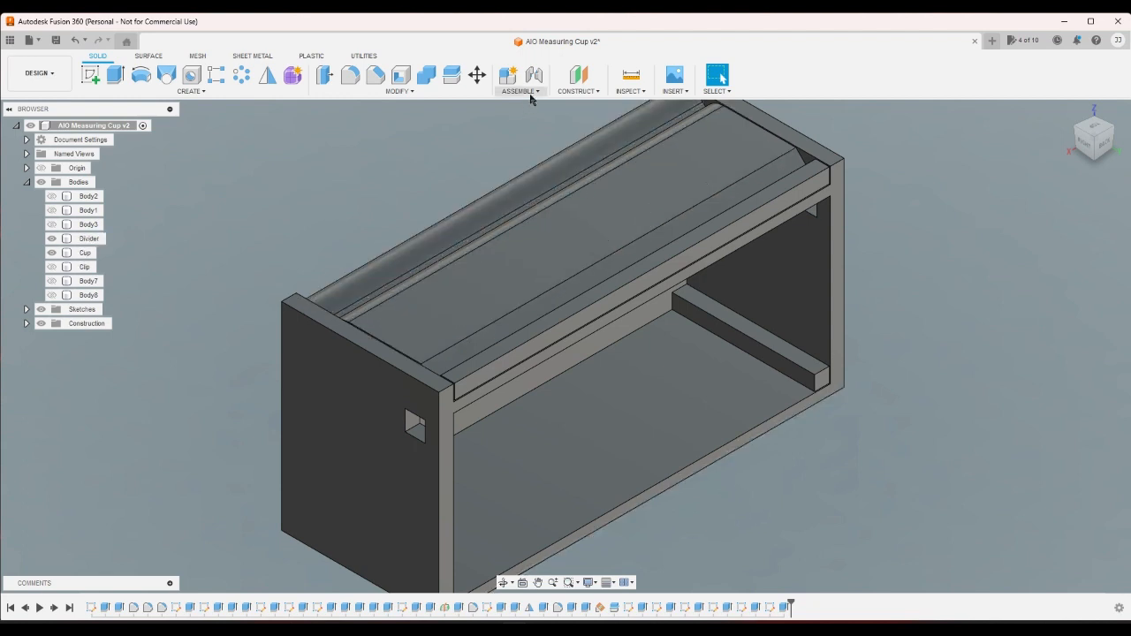
Export the Cup body as a 3MF mesh named Cup with medium refinement to the AIO Measuring Cup folder on the computer.
right_click(84, 254)
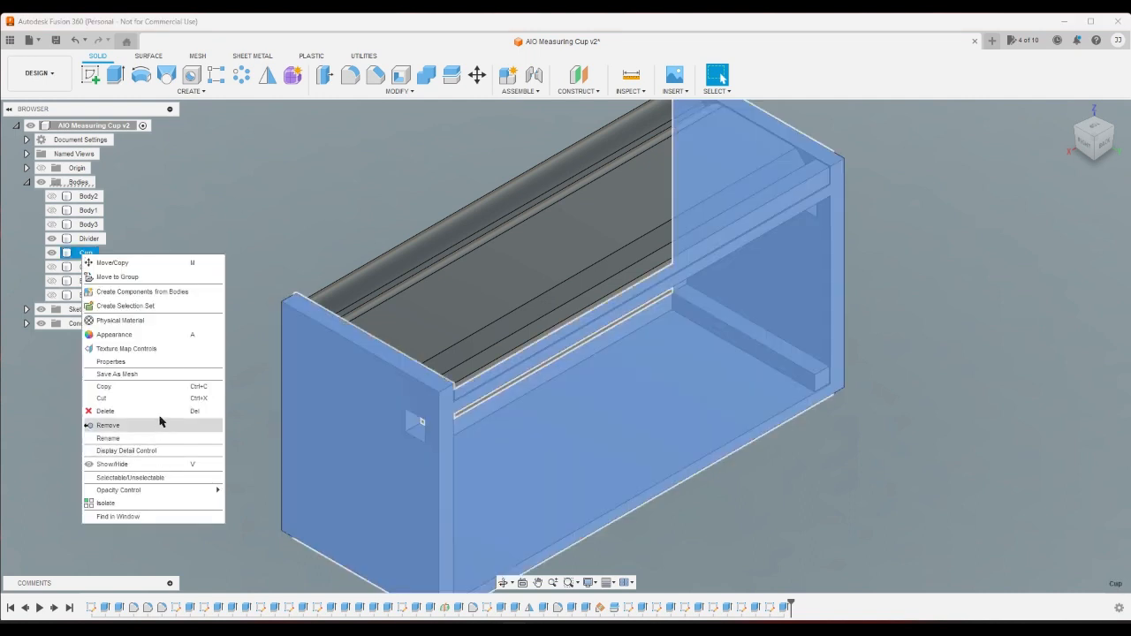
left_click(153, 381)
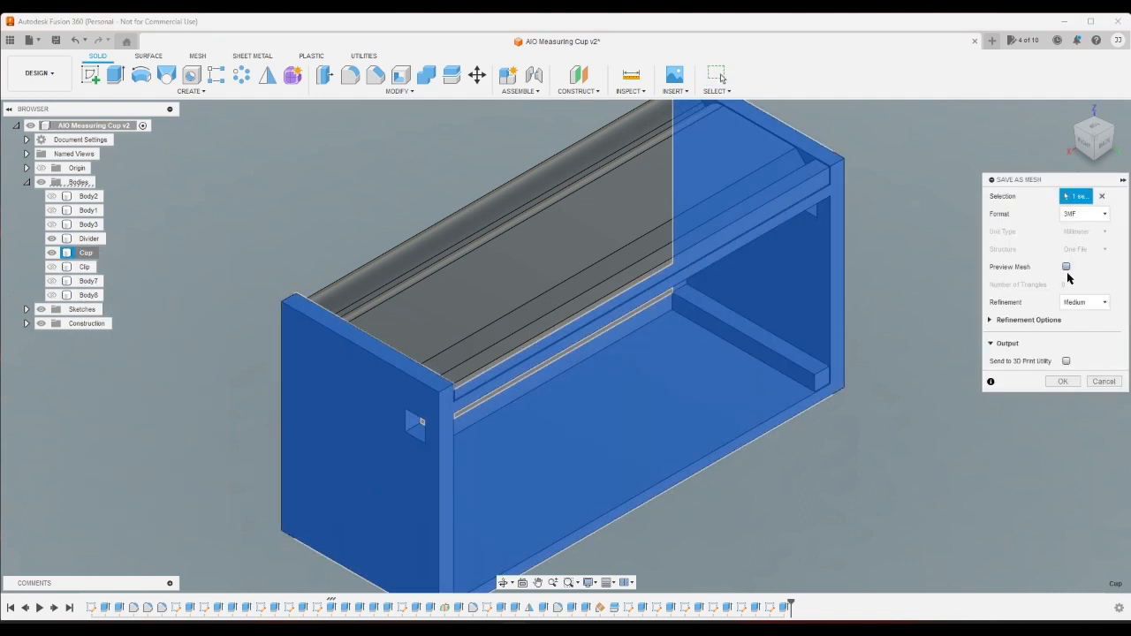
left_click(1064, 383)
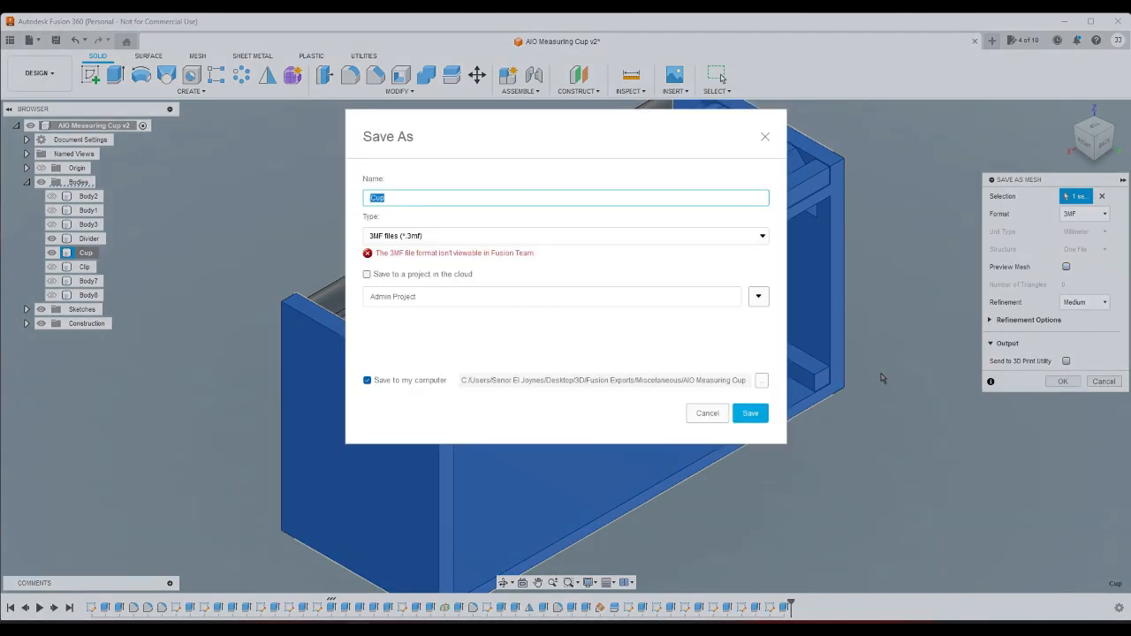
left_click(750, 412)
left_click(559, 348)
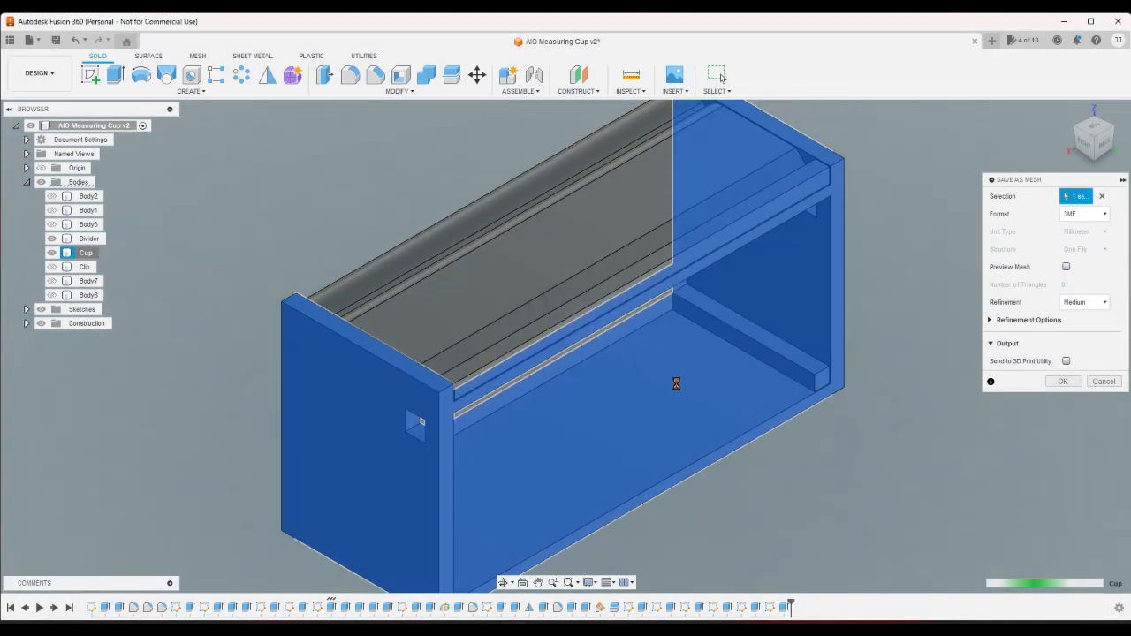
Export the Divider body as a 3MF mesh named Divider with medium refinement to the AIO Measuring Cup folder on the computer.
right_click(90, 238)
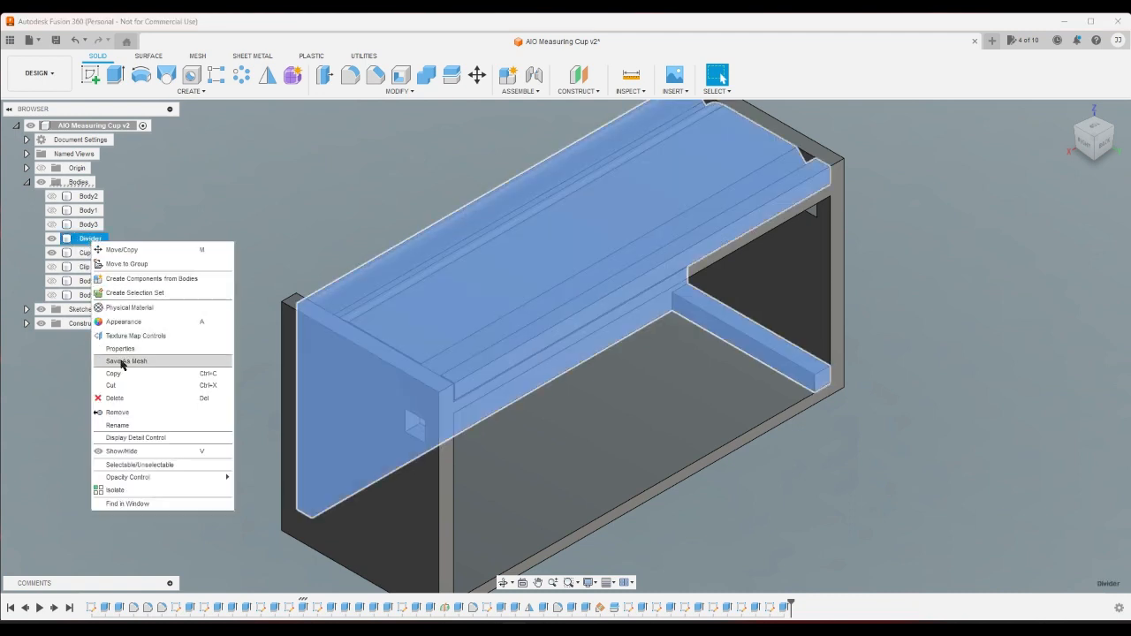
left_click(122, 362)
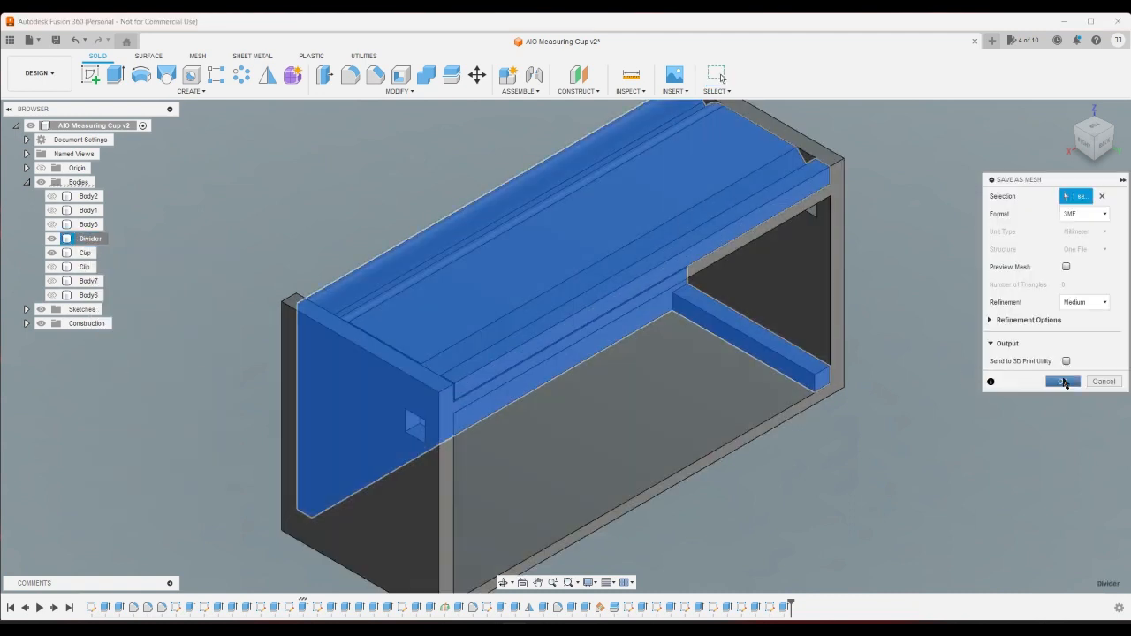
left_click(1064, 381)
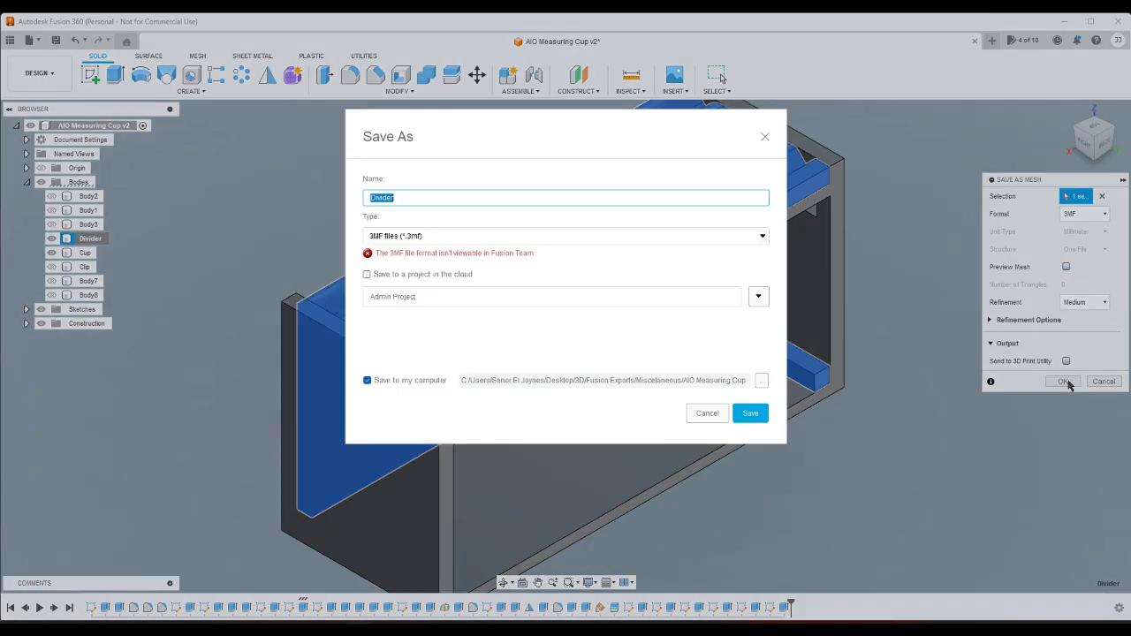
left_click(757, 417)
left_click(557, 349)
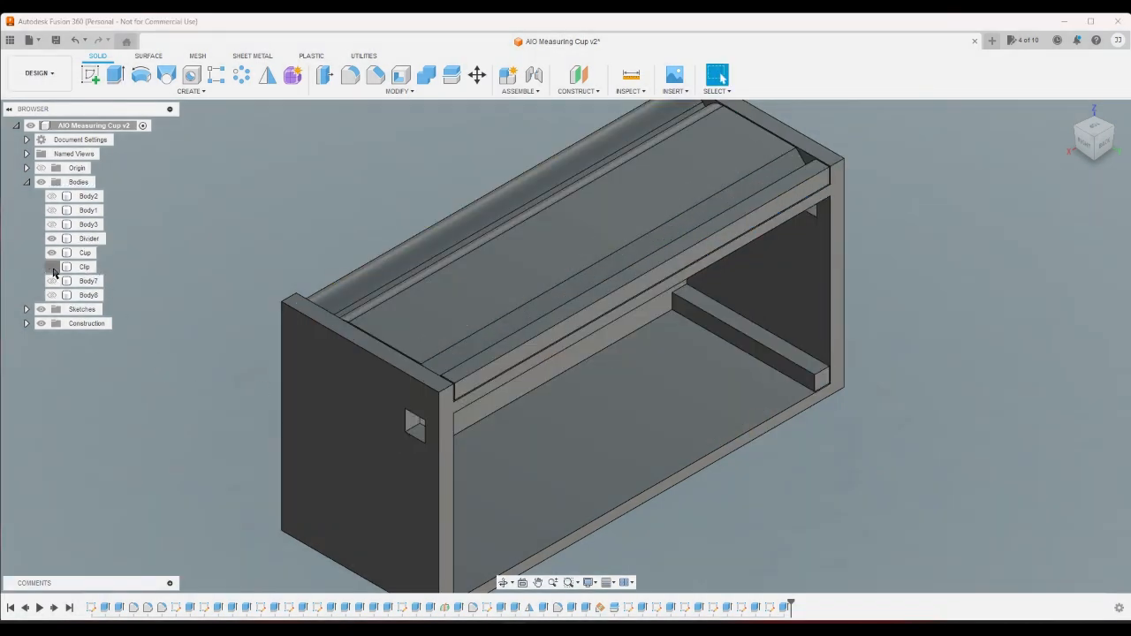
Show the Clip body and export it as a 3MF mesh with medium refinement, replacing the existing Clip.3mf.
right_click(86, 267)
left_click(117, 387)
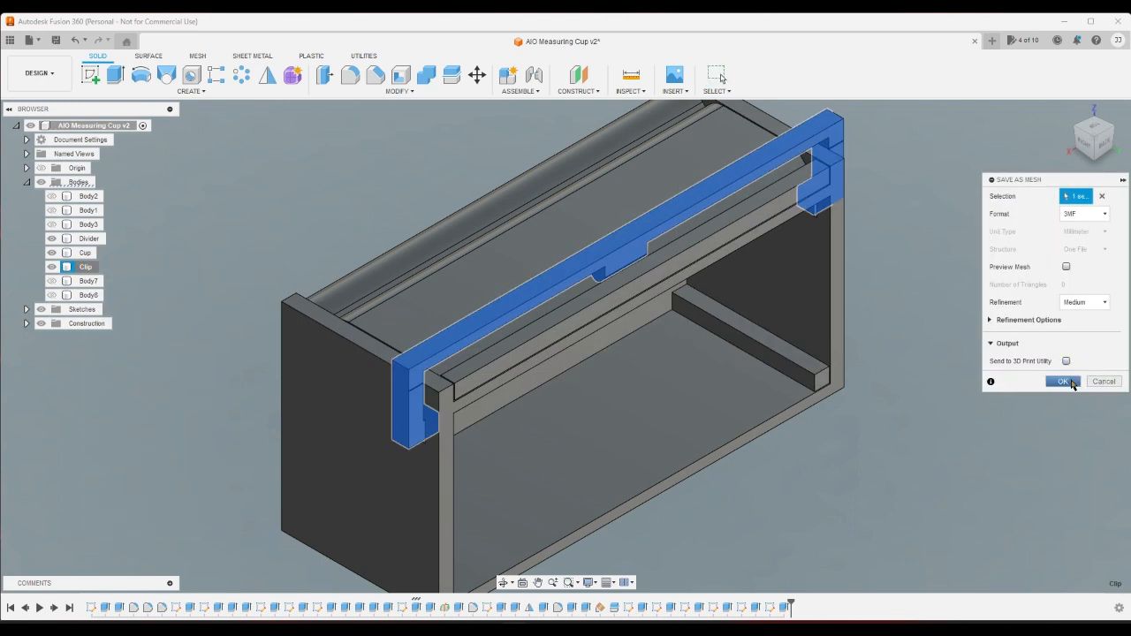
left_click(1063, 381)
left_click(747, 412)
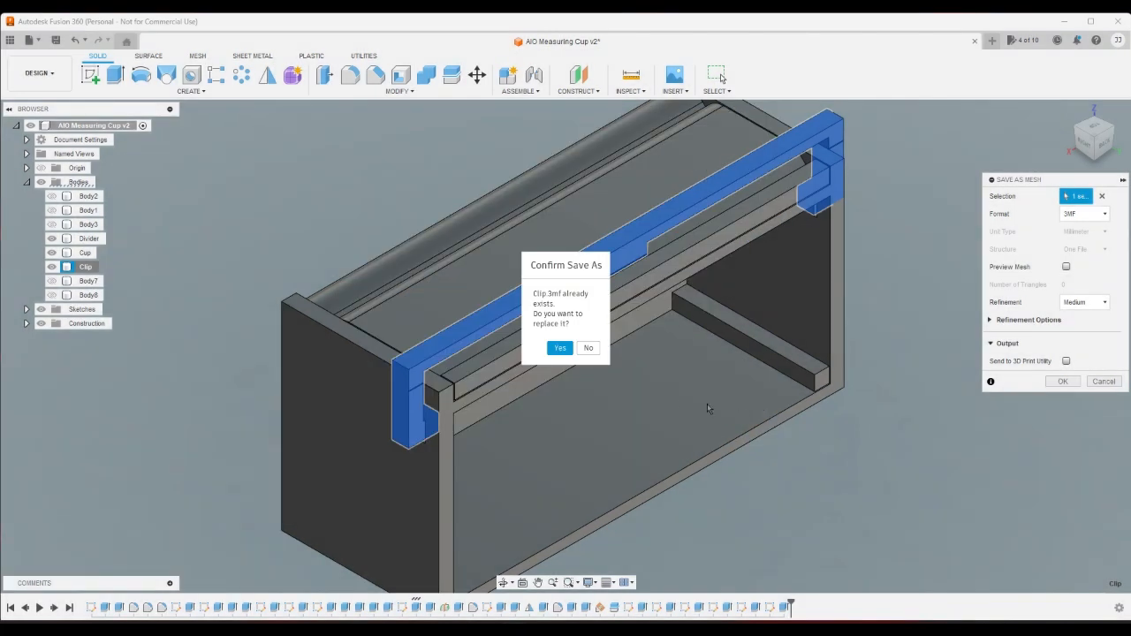
left_click(559, 348)
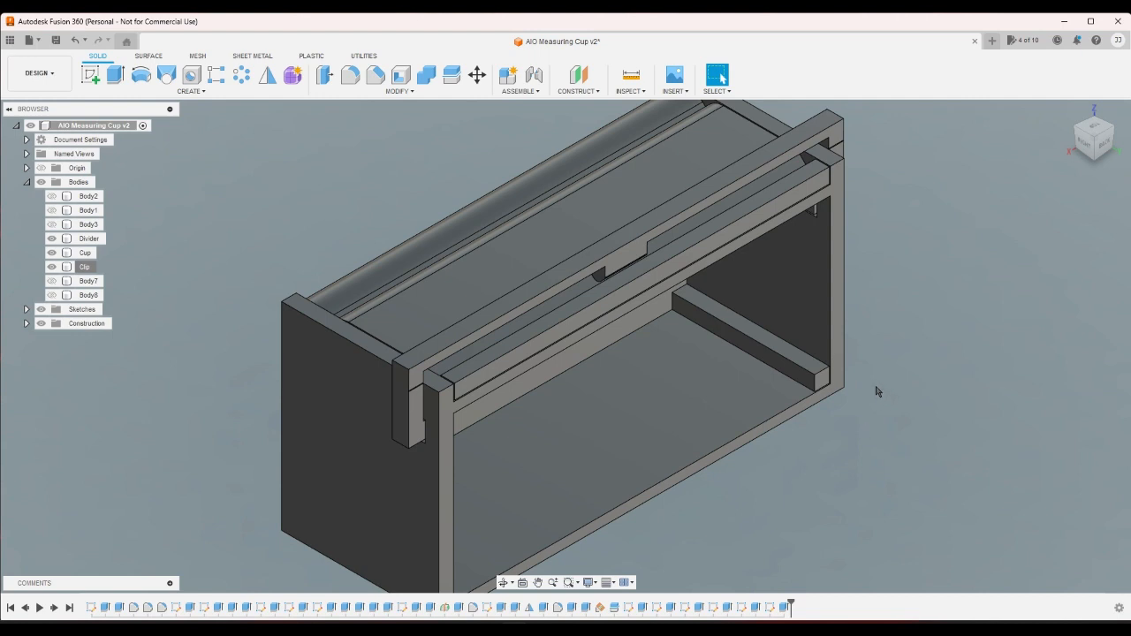
Inspect the complete assembly of Cup, Divider and Clip from the front and rear corner views, including the clip's seat and the foot.
left_click(570, 187)
left_click(1076, 128)
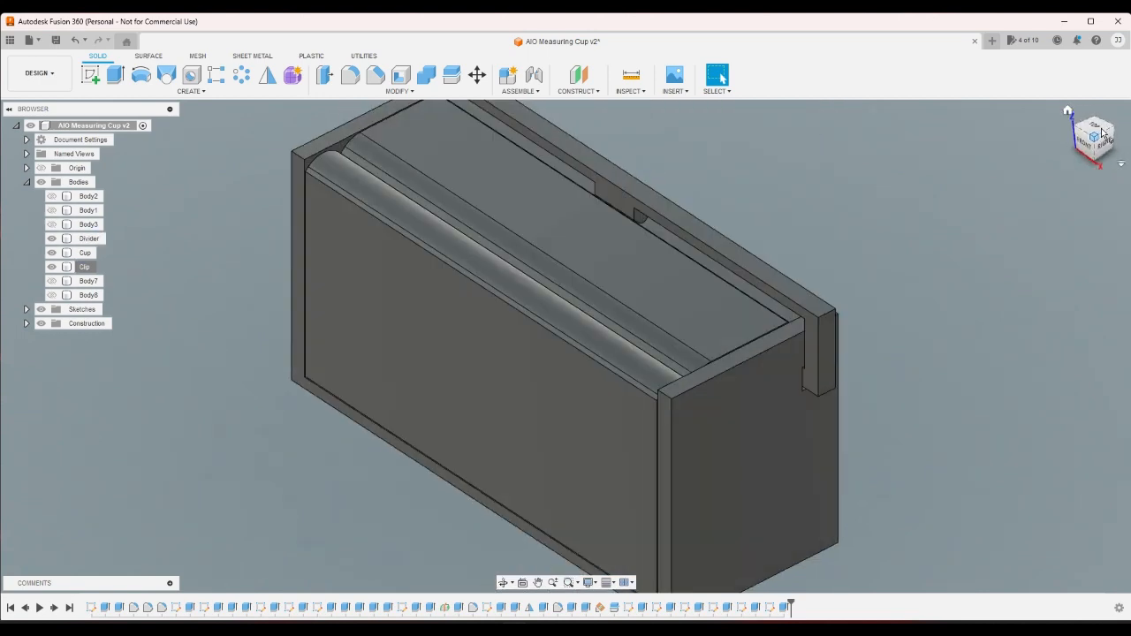
left_click(1112, 129)
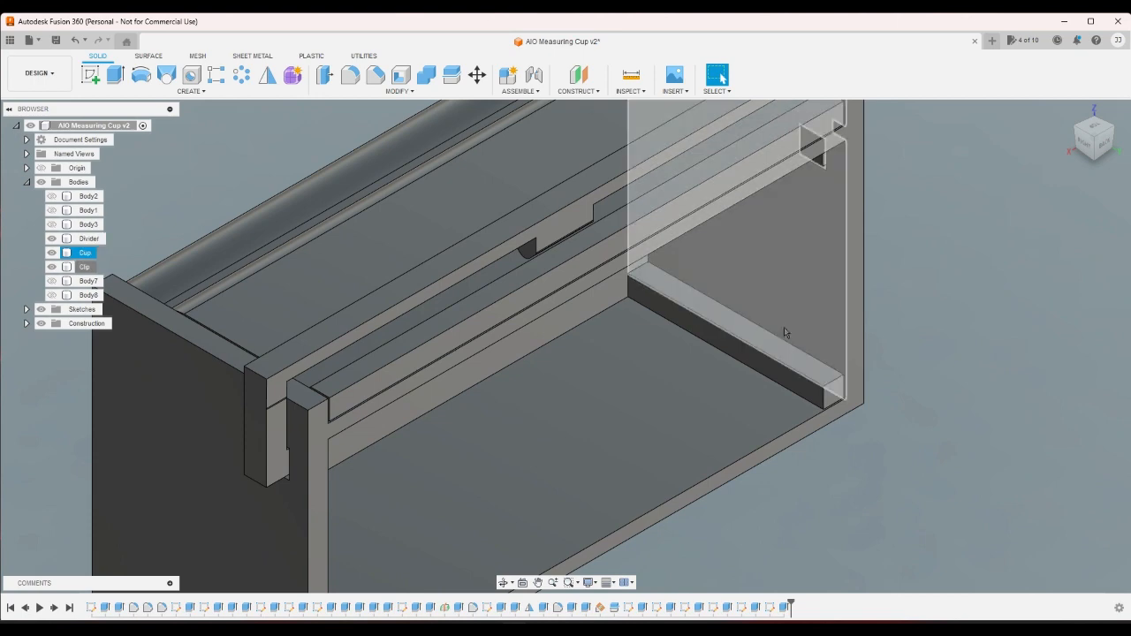
left_click(1103, 139)
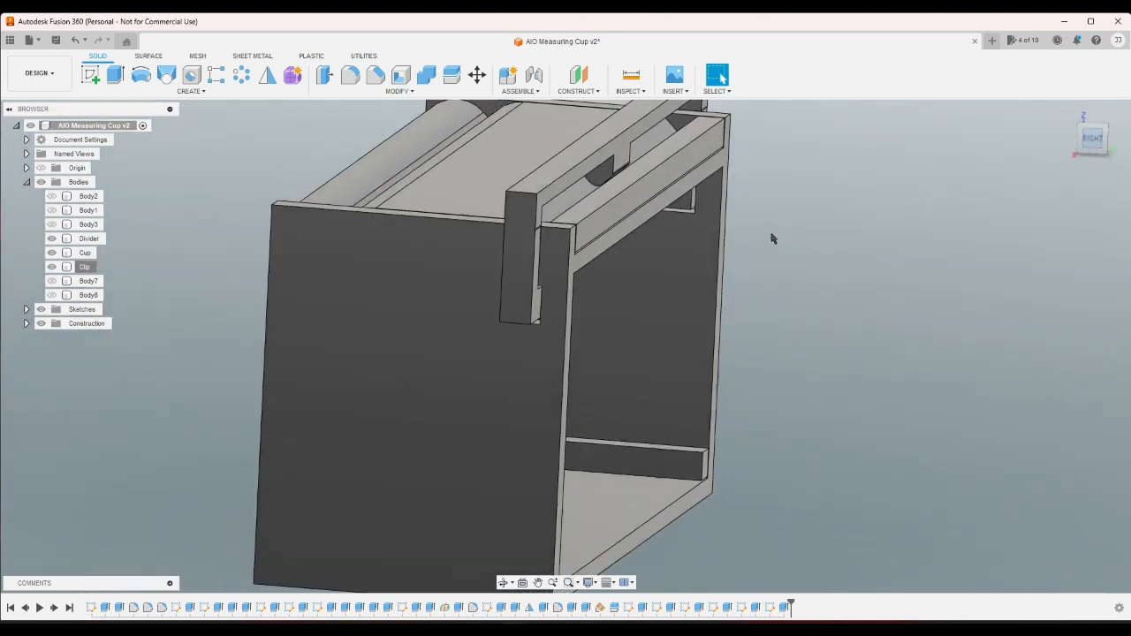
left_click(1068, 114)
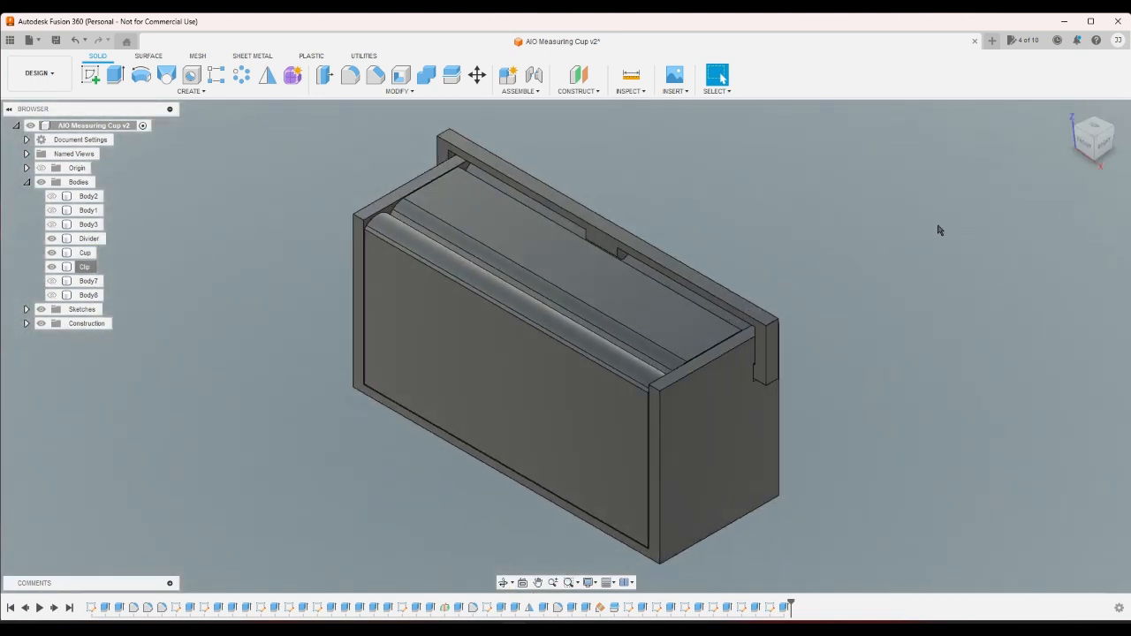
left_click_drag(273, 183, 934, 533)
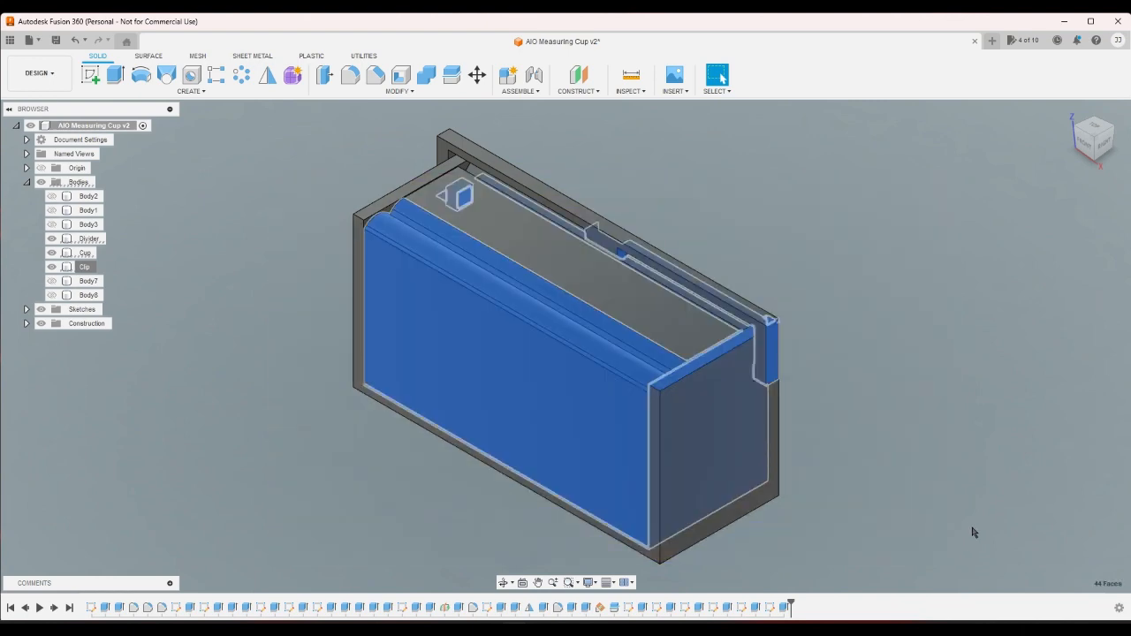
left_click(976, 498)
left_click(1112, 127)
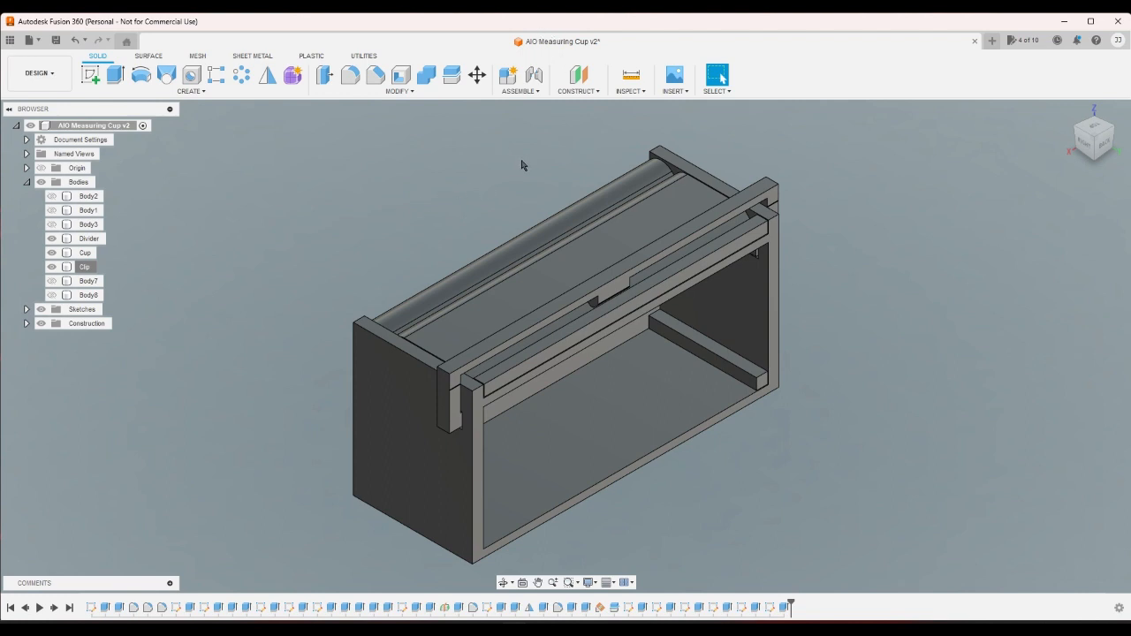
left_click(763, 248)
left_click_drag(848, 405, 279, 274)
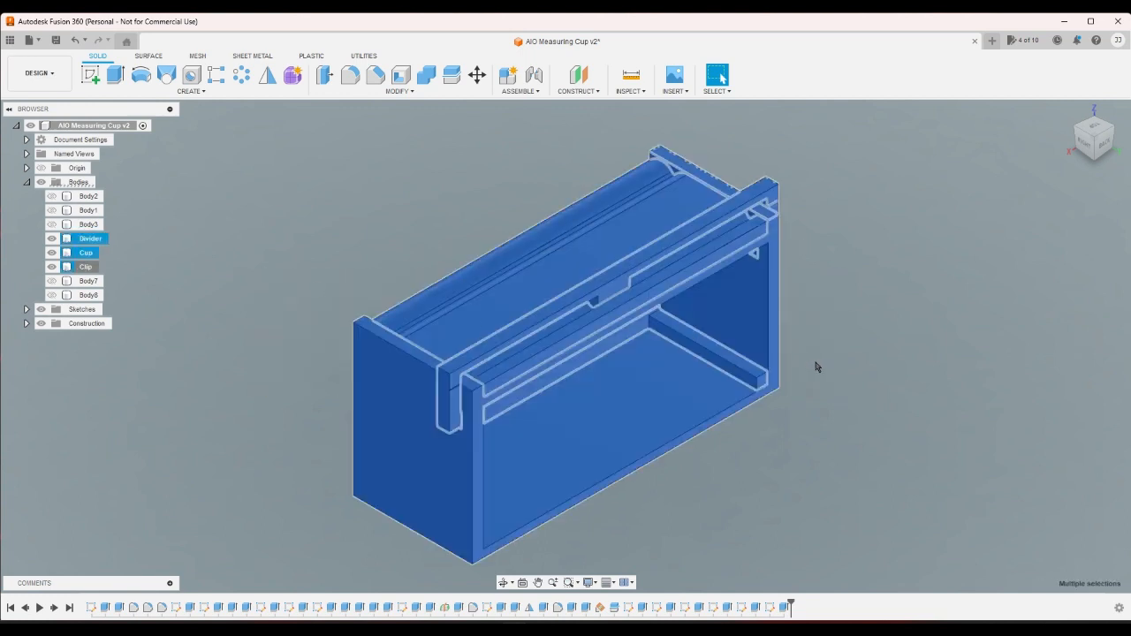
left_click(854, 365)
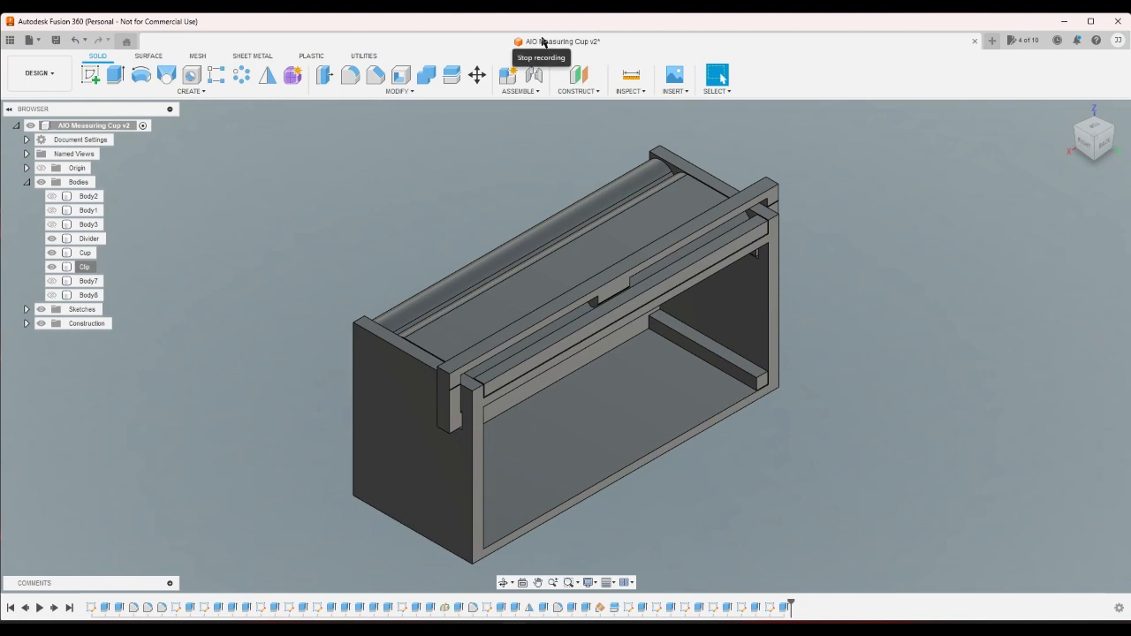